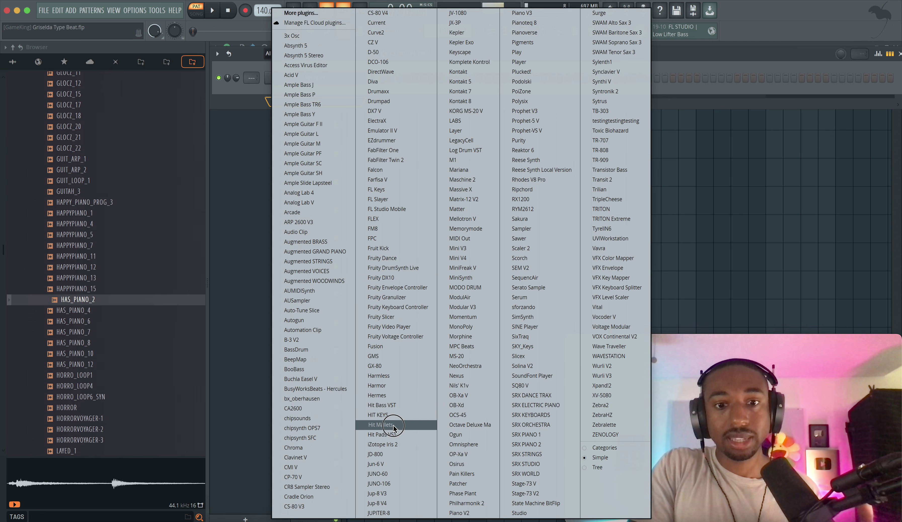
Add a Hit Bass VST instrument channel, check its preset list and close the plugin window
click(395, 408)
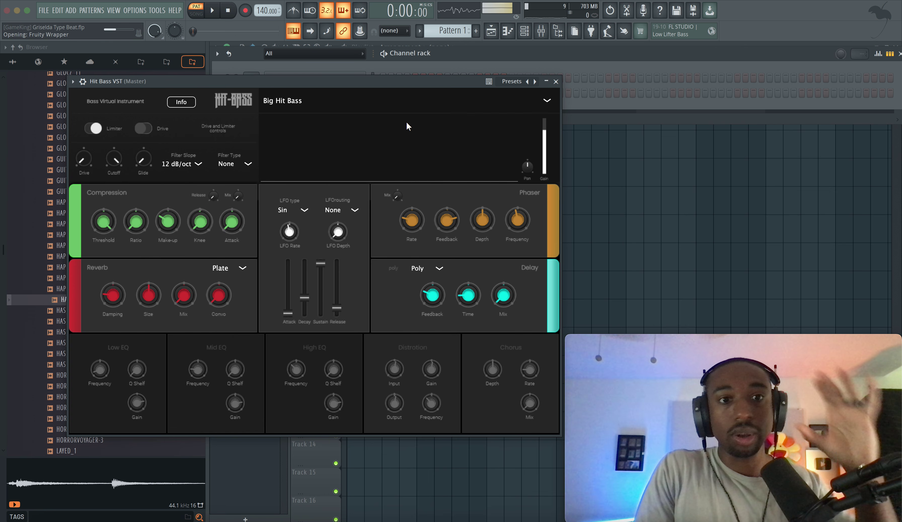
click(380, 101)
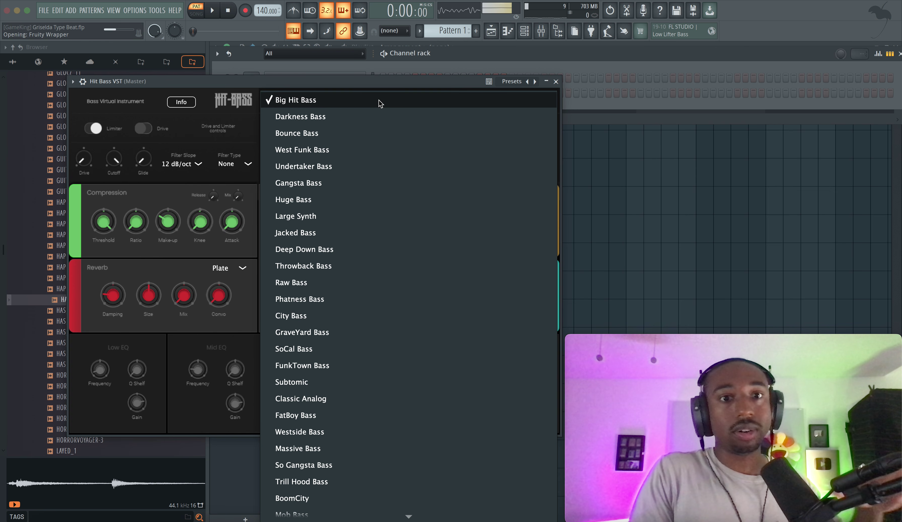
click(378, 101)
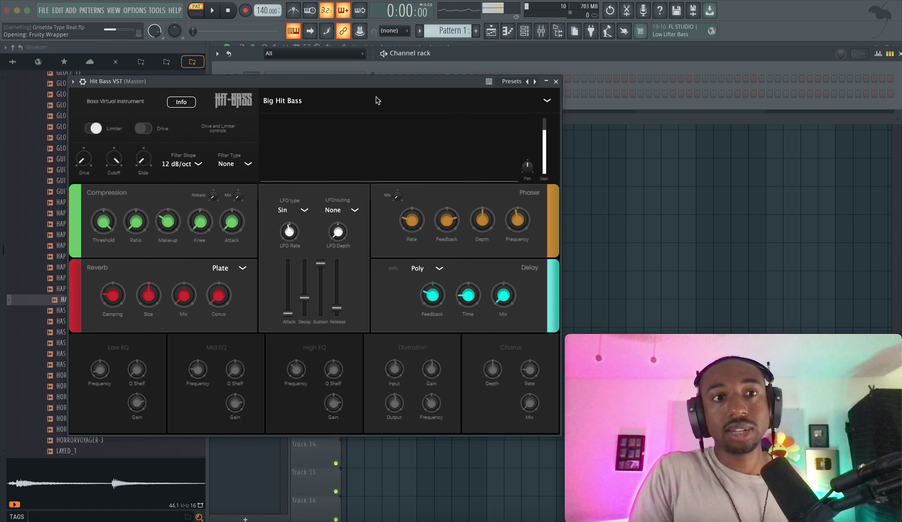
click(556, 82)
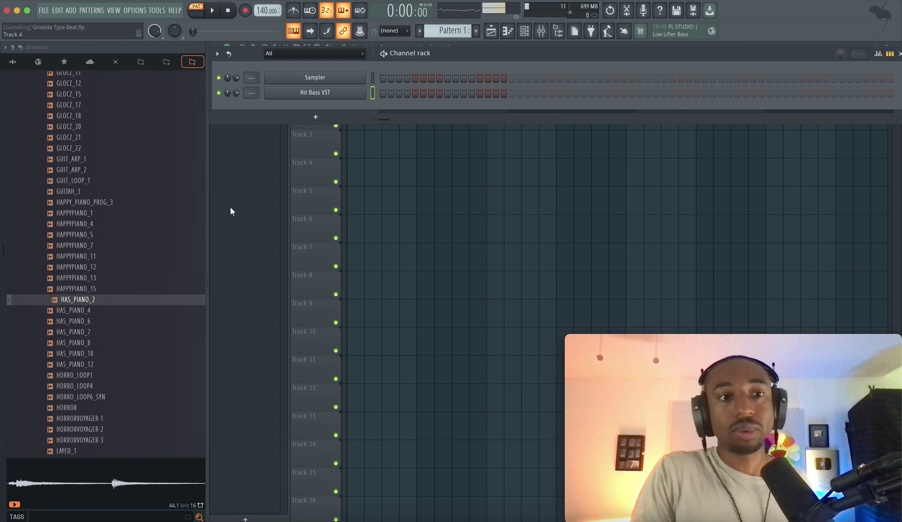
Delete the Sampler channel from the channel rack and show the mixer
right_click(338, 81)
key(d)
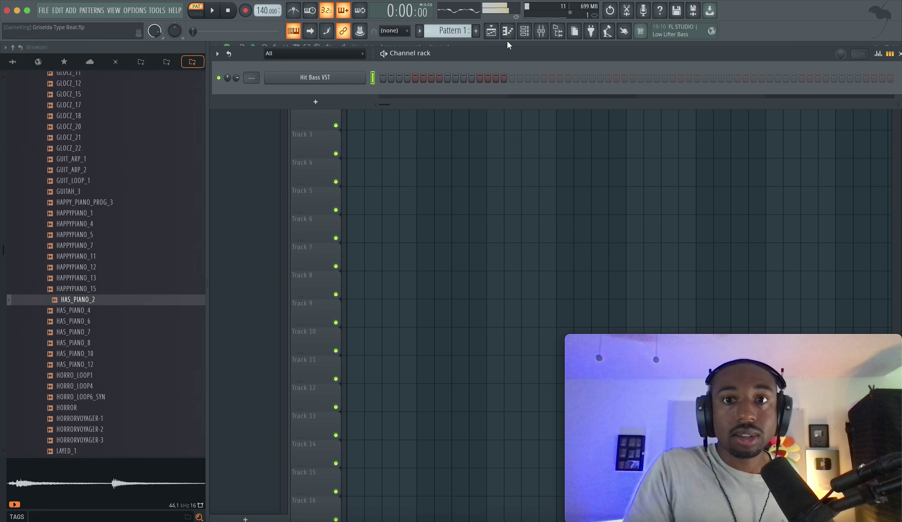
click(540, 31)
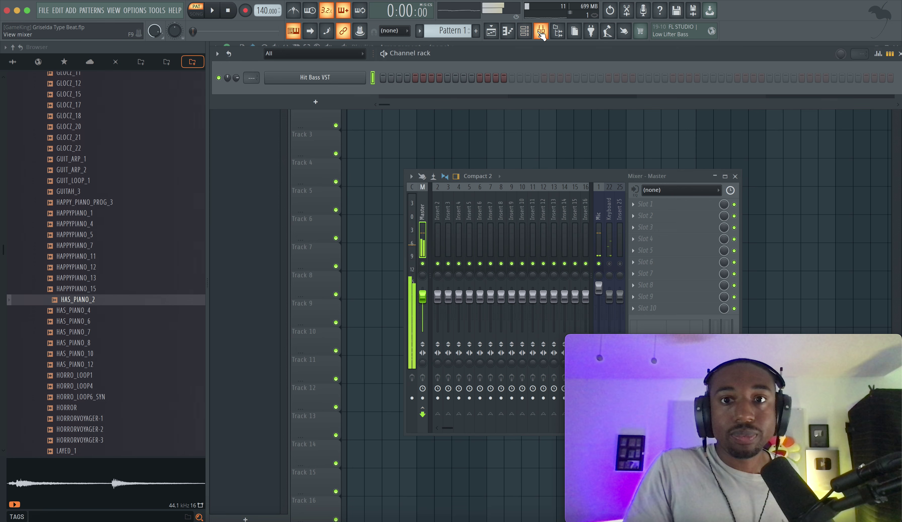
Reopen Hit Bass VST and audition the Darkness Bass, Bounce Bass and West Funk Bass presets
click(332, 78)
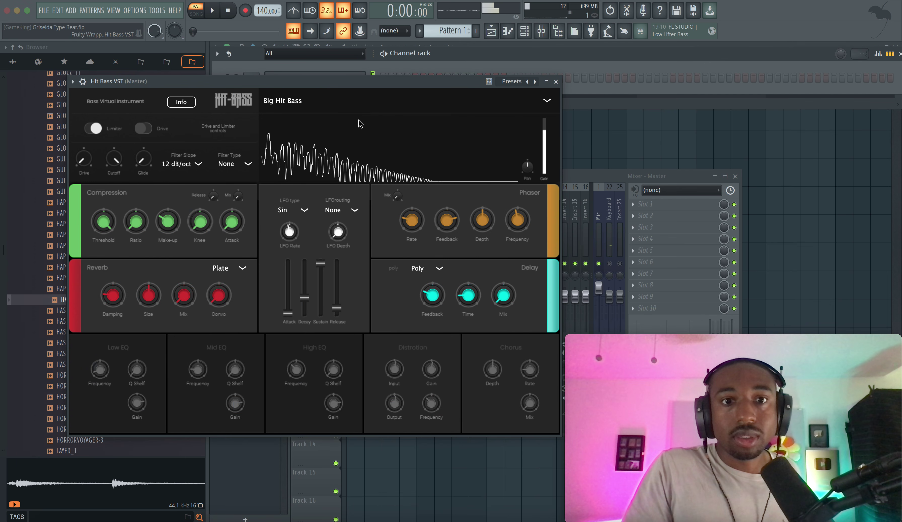
click(463, 108)
click(369, 118)
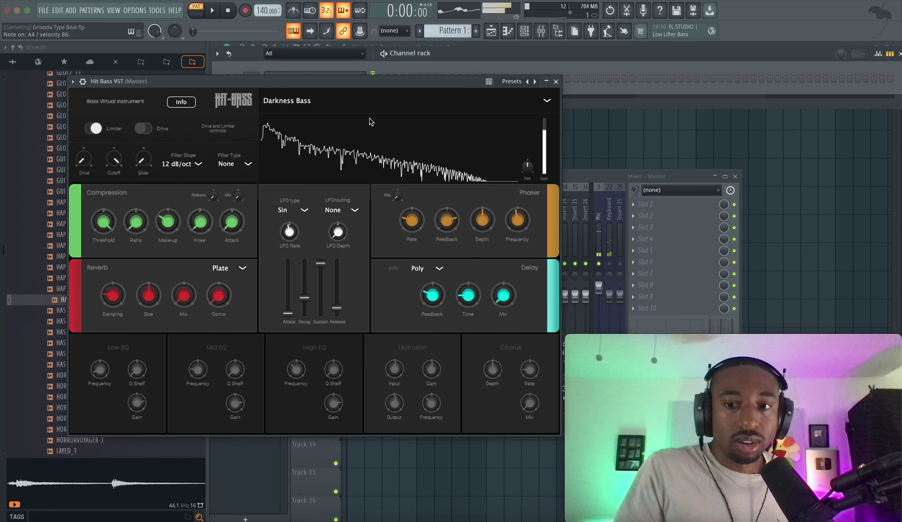
click(351, 107)
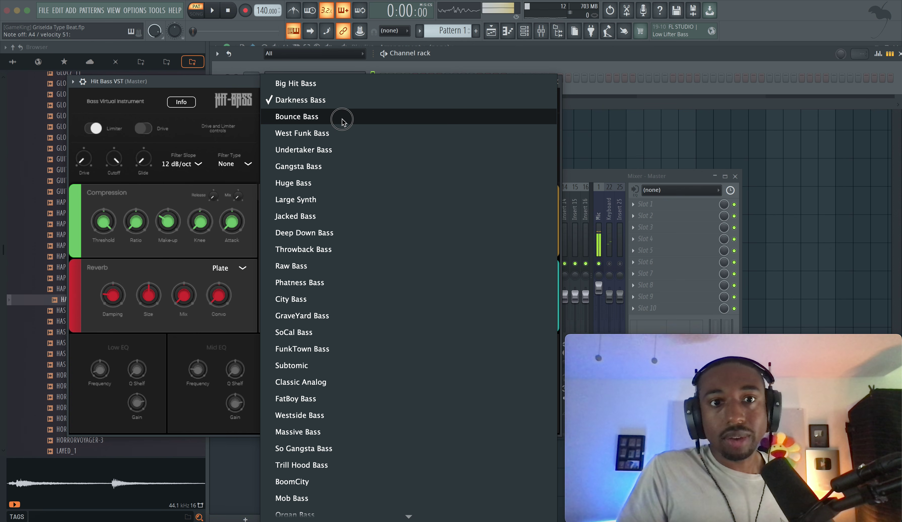
click(342, 119)
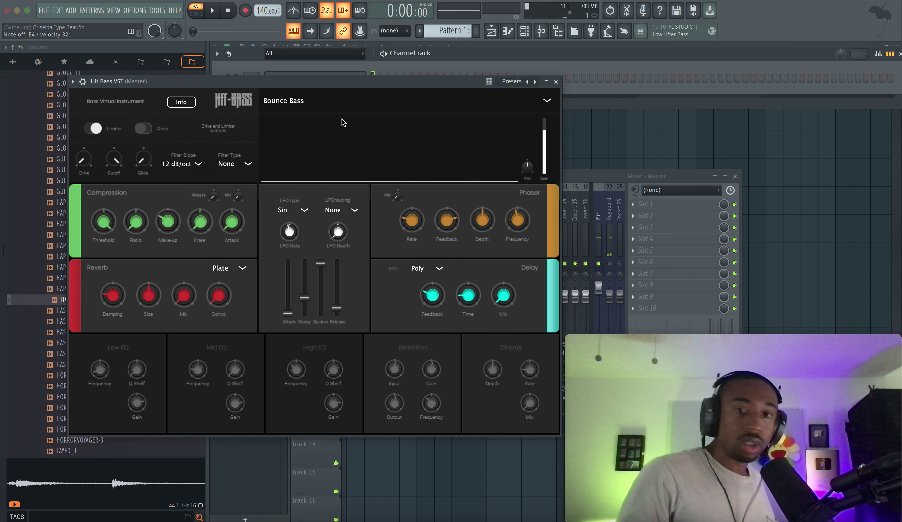
click(336, 103)
click(329, 116)
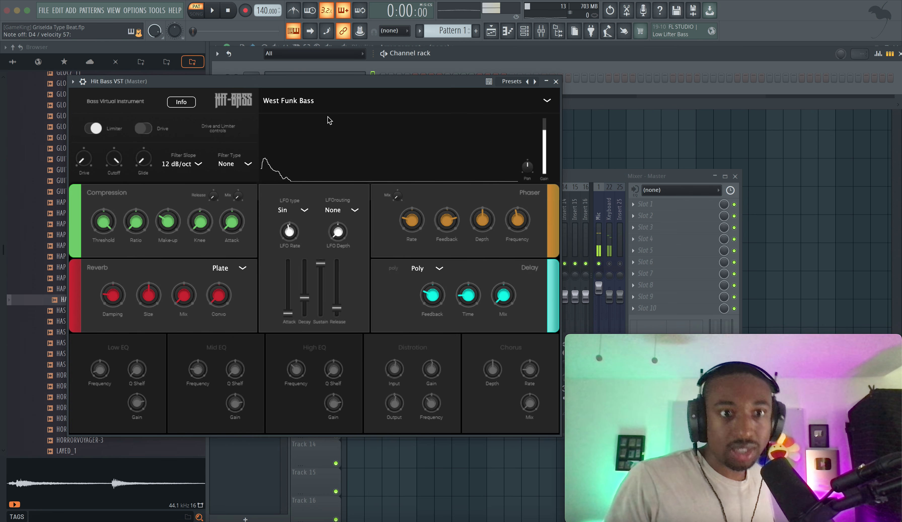
Audition the Undertaker Bass, Gangsta Bass and Huge Bass presets in Hit Bass VST
click(342, 101)
click(341, 121)
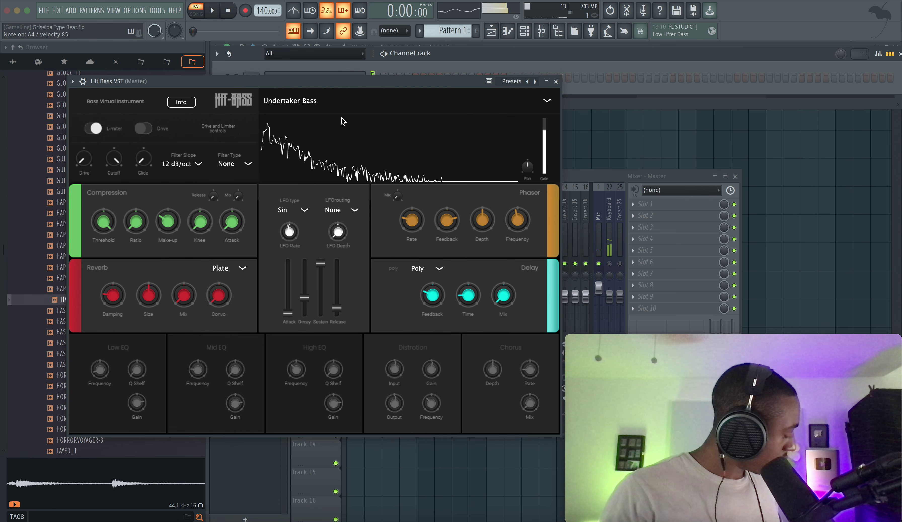
click(339, 101)
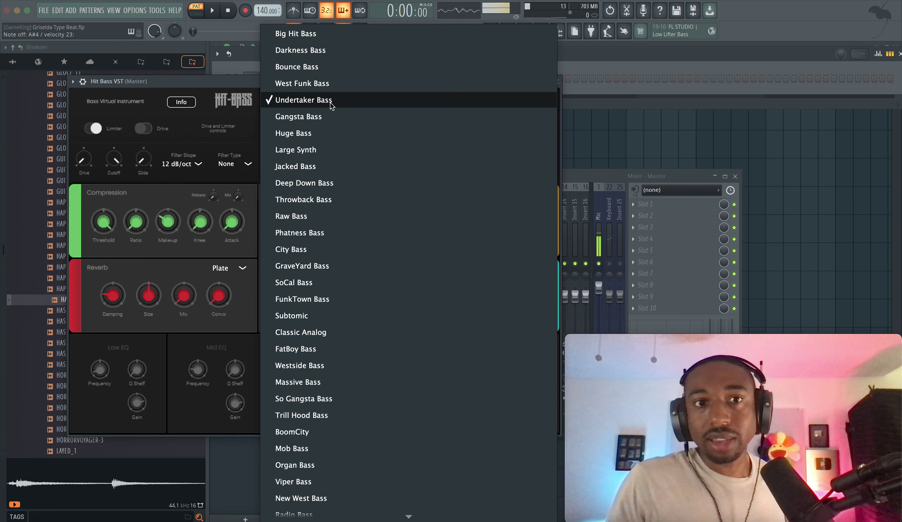
click(326, 124)
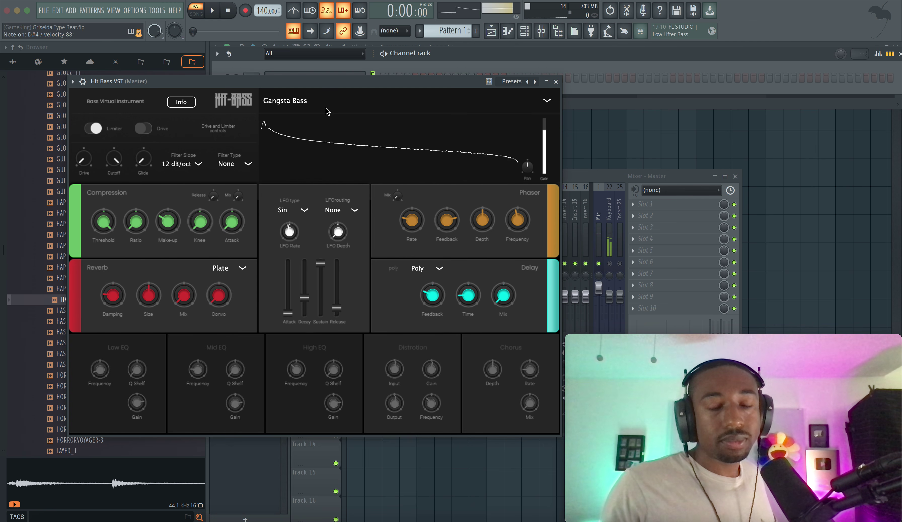
click(326, 109)
click(317, 118)
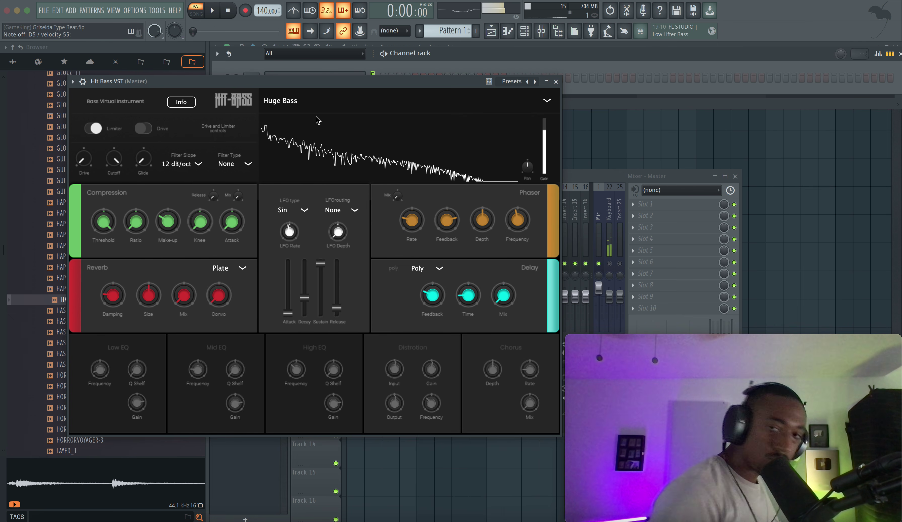
Audition the Large Synth, Jacked Bass and Deep Down Bass presets in Hit Bass VST
click(316, 112)
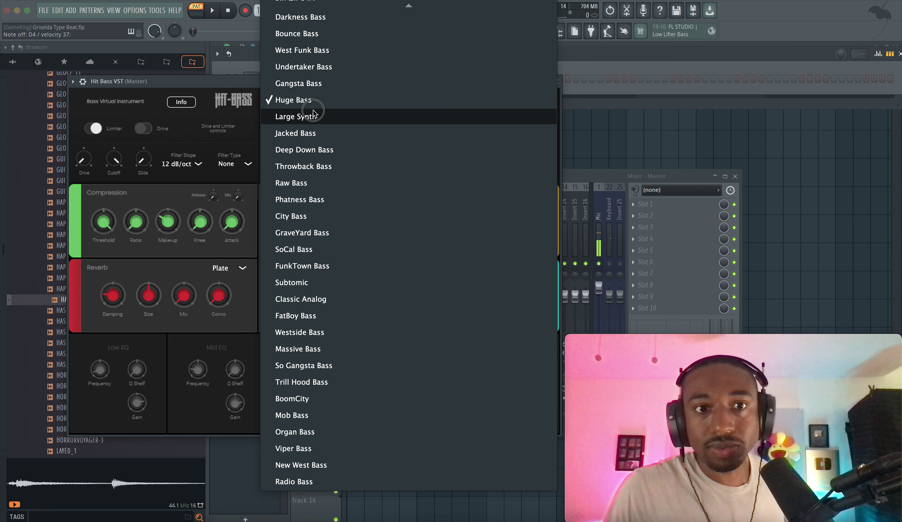
click(315, 115)
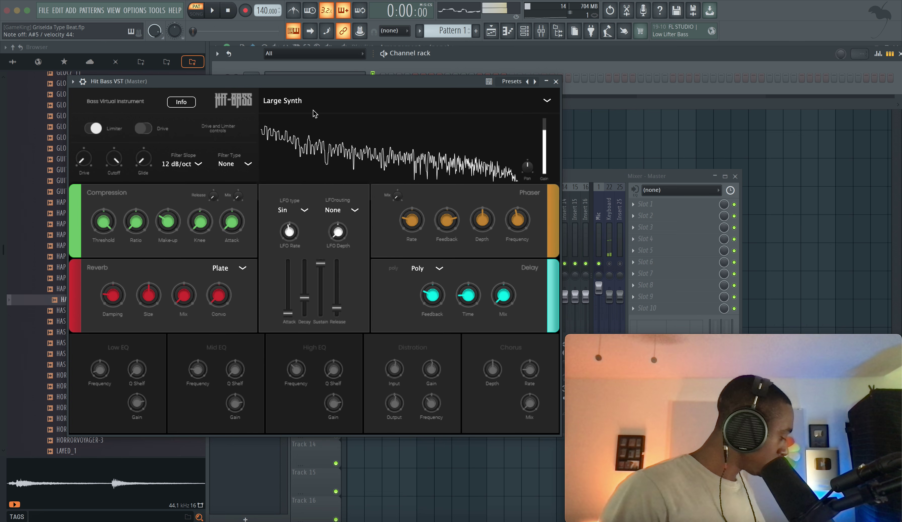
click(314, 113)
click(312, 116)
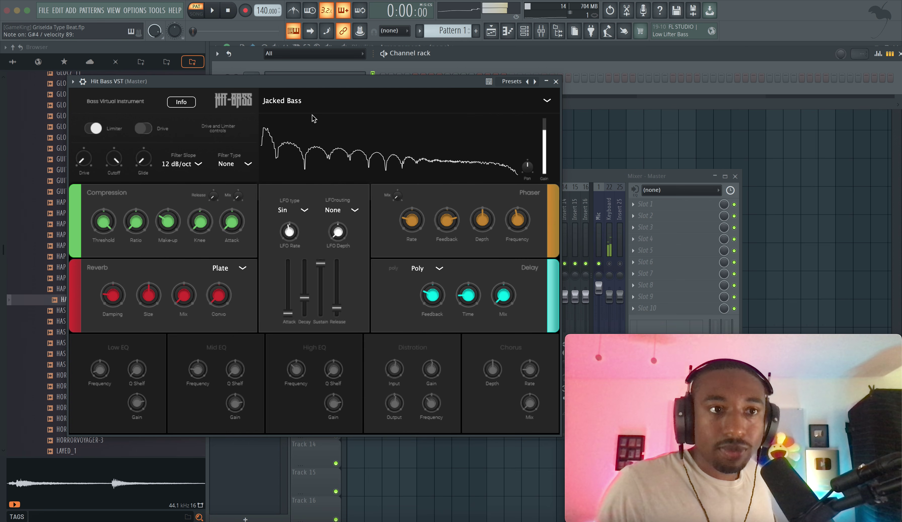
click(334, 106)
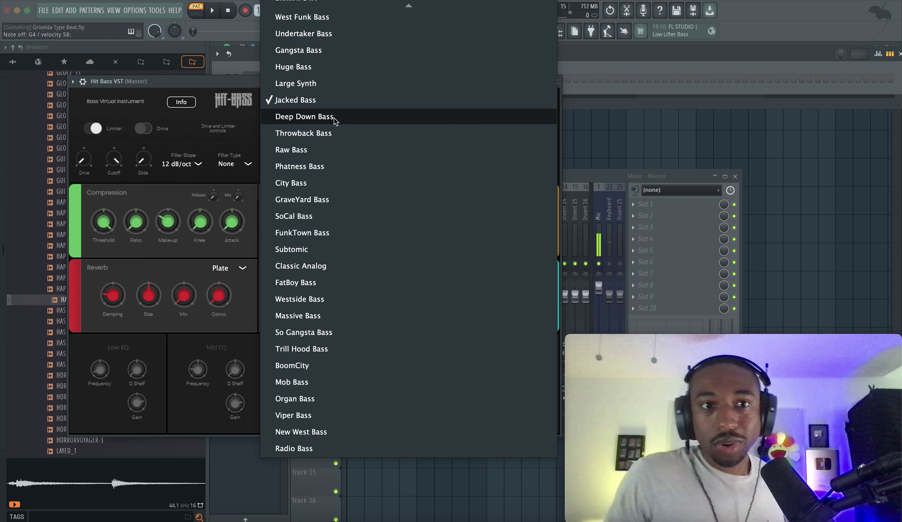
click(333, 119)
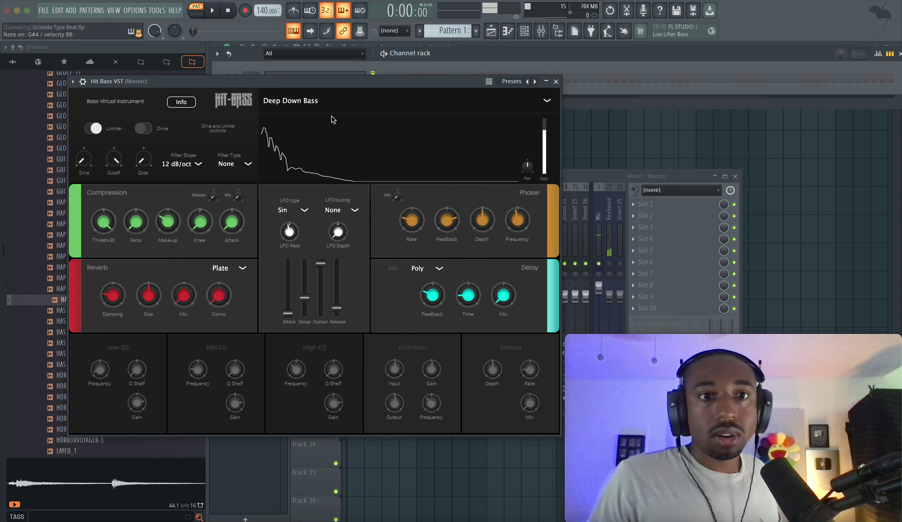
Audition the Throwback Bass, Raw Bass and Phatness Bass presets in Hit Bass VST
click(329, 100)
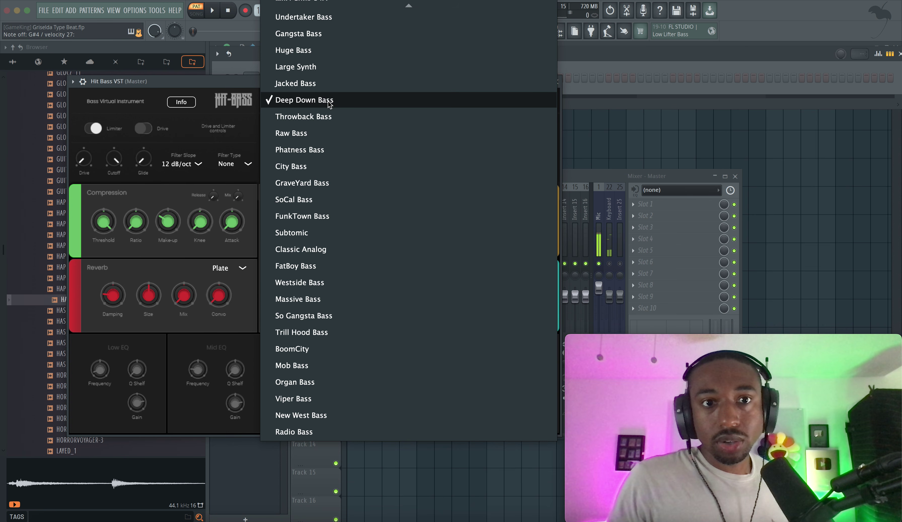
click(324, 117)
click(323, 102)
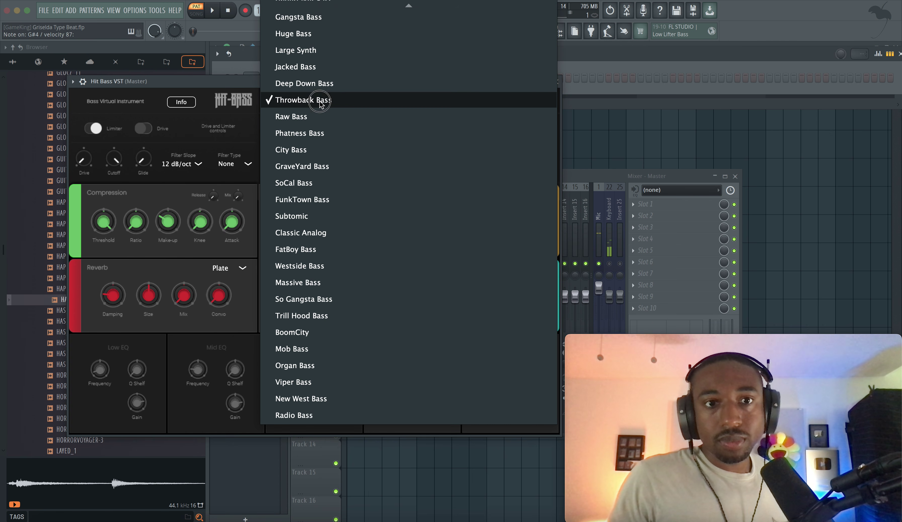
click(317, 117)
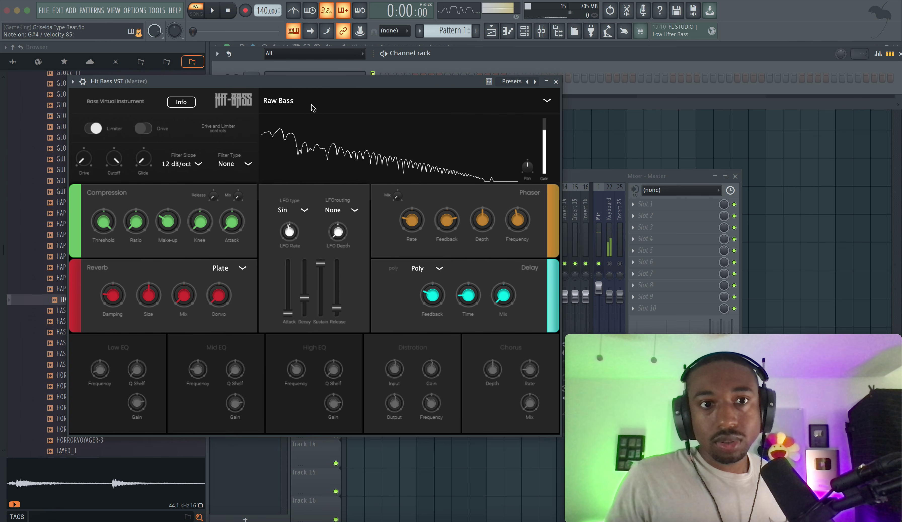
click(312, 103)
click(311, 116)
Load the City Bass preset in Hit Bass VST, and close the plugin and mixer windows
click(319, 100)
click(312, 116)
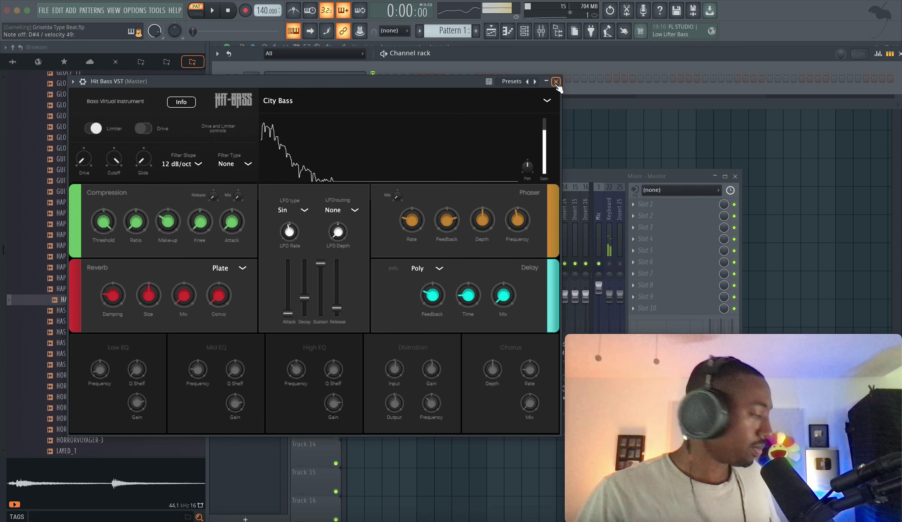
click(555, 82)
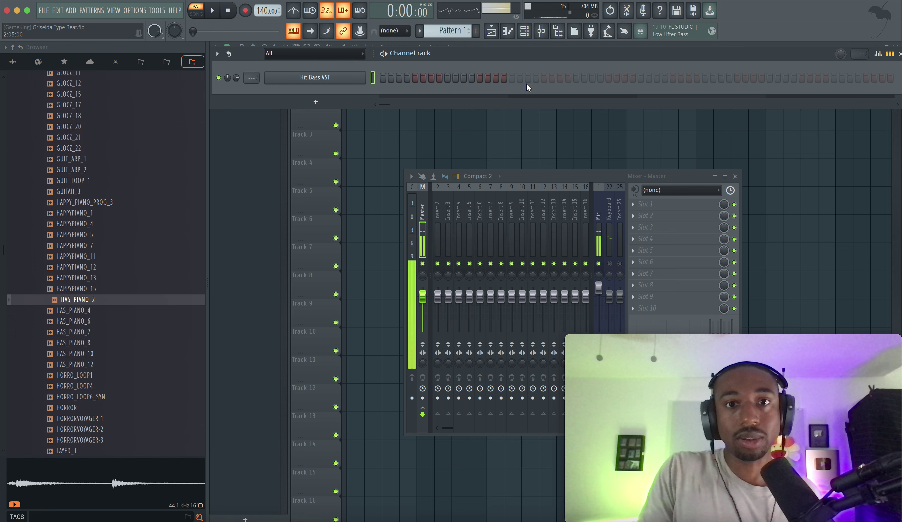
click(387, 122)
click(527, 37)
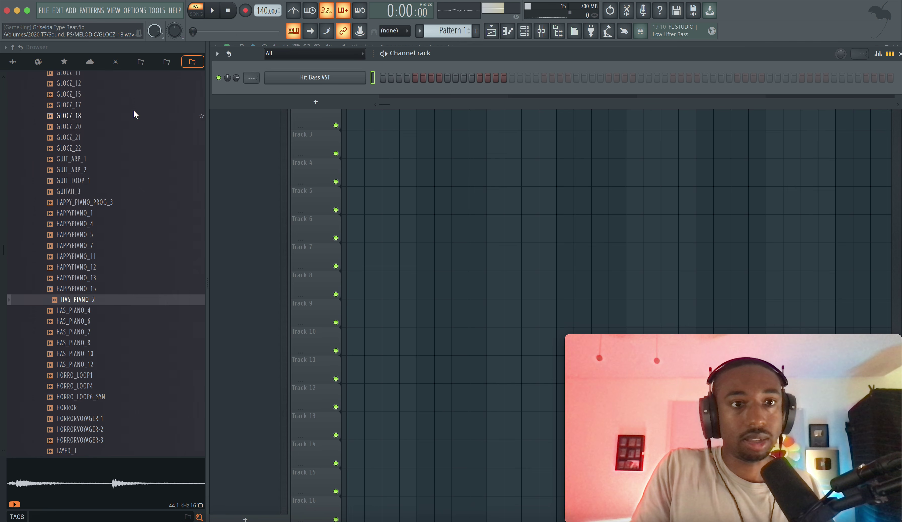
Browse the MELODIC loops of Dangerous Fireworks 3 and preview the HAPPYPIANO_11 sample
click(94, 257)
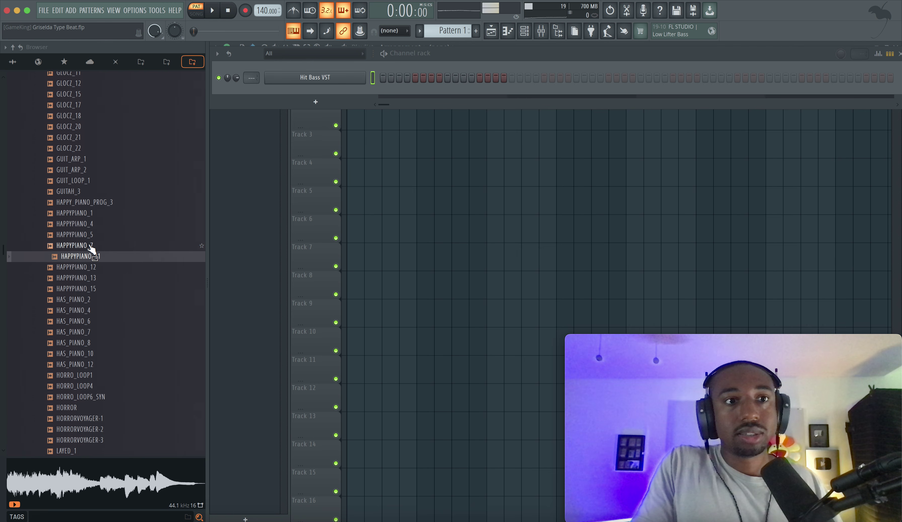
scroll(92, 249, up, 15)
scroll(92, 249, down, 5)
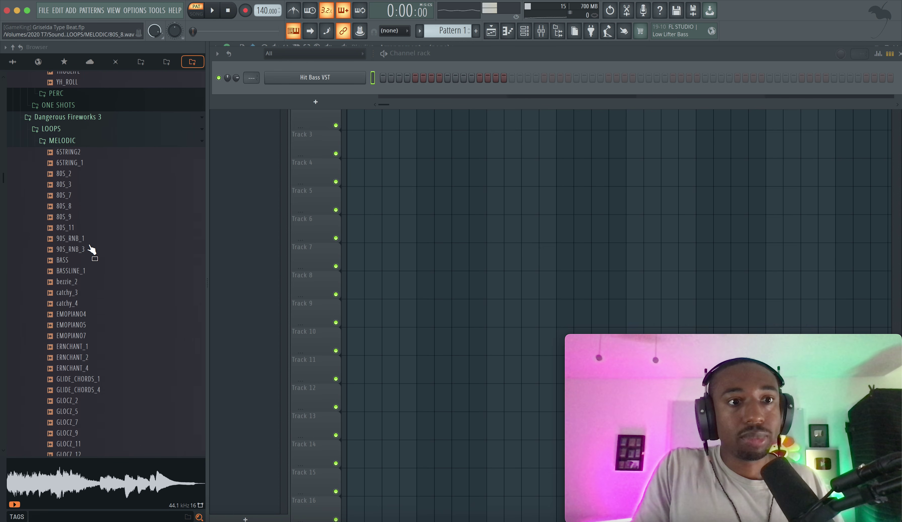
scroll(92, 250, down, 6)
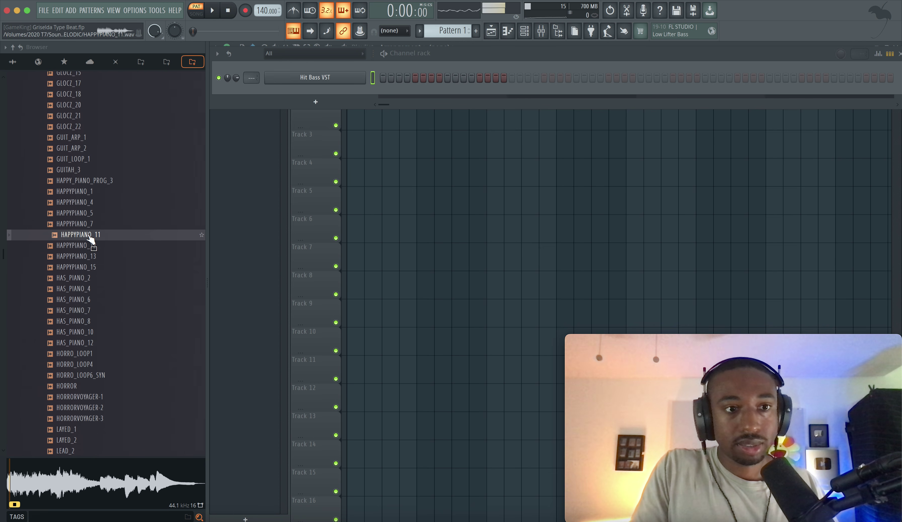
key(space)
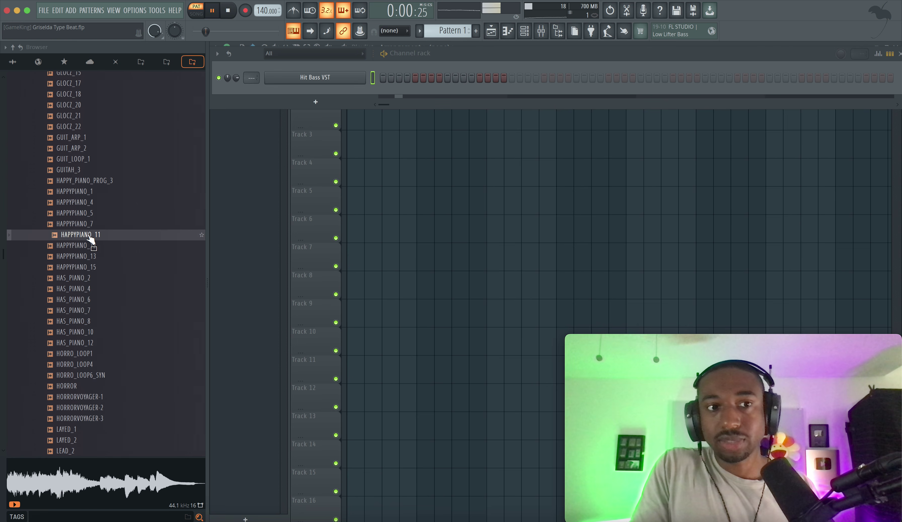
Preview the HAPPYPIANO_1, HAPPYPIANO_4, HAPPYPIANO_5 and HAPPYPIANO_7 samples in the MELODIC loops folder
click(96, 192)
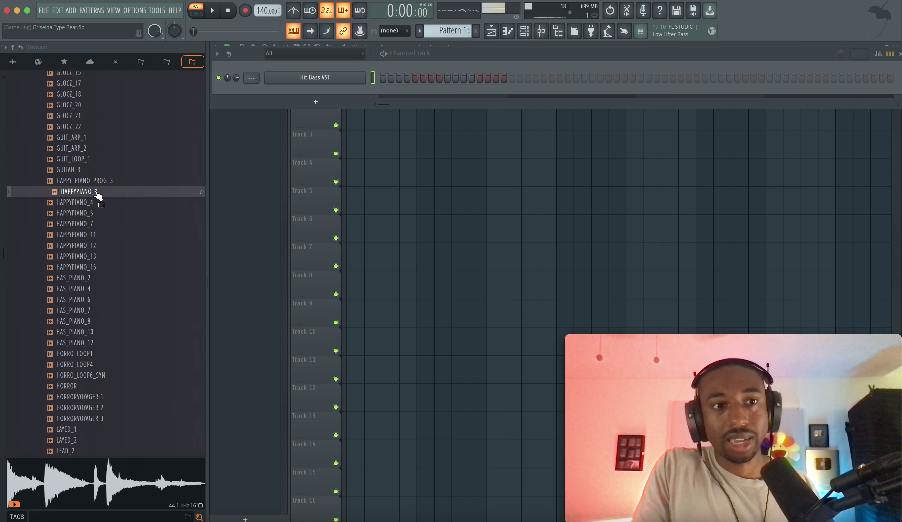
click(97, 203)
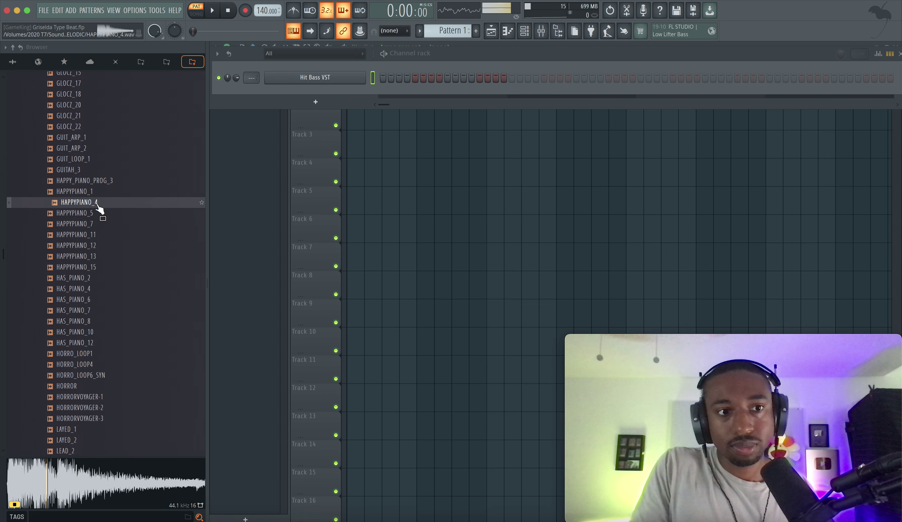
click(97, 215)
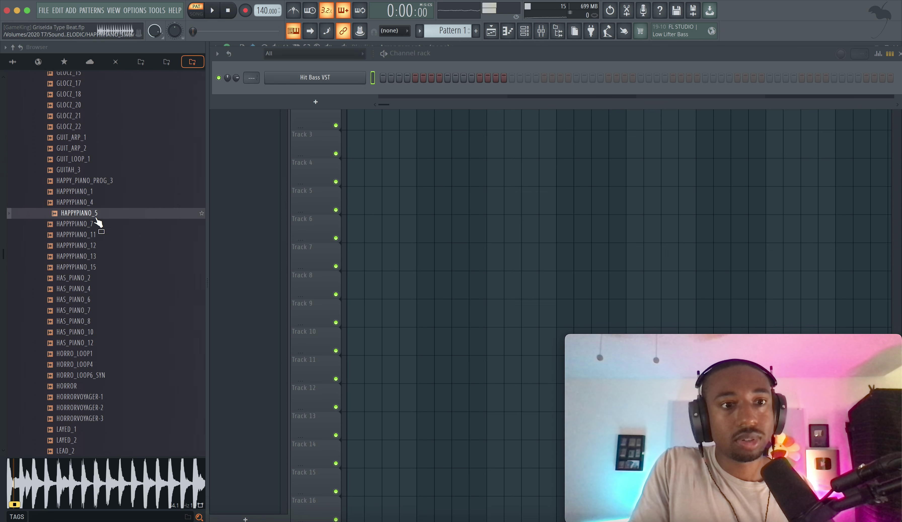
key(space)
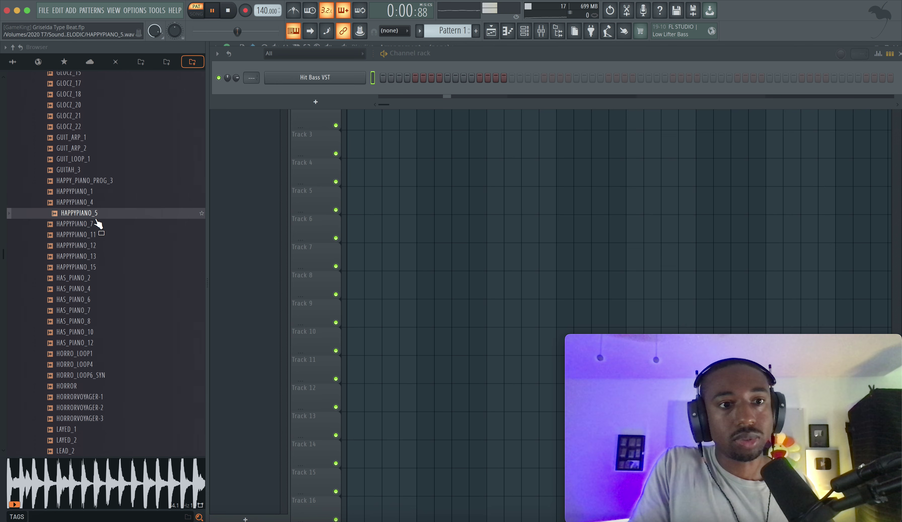
click(97, 225)
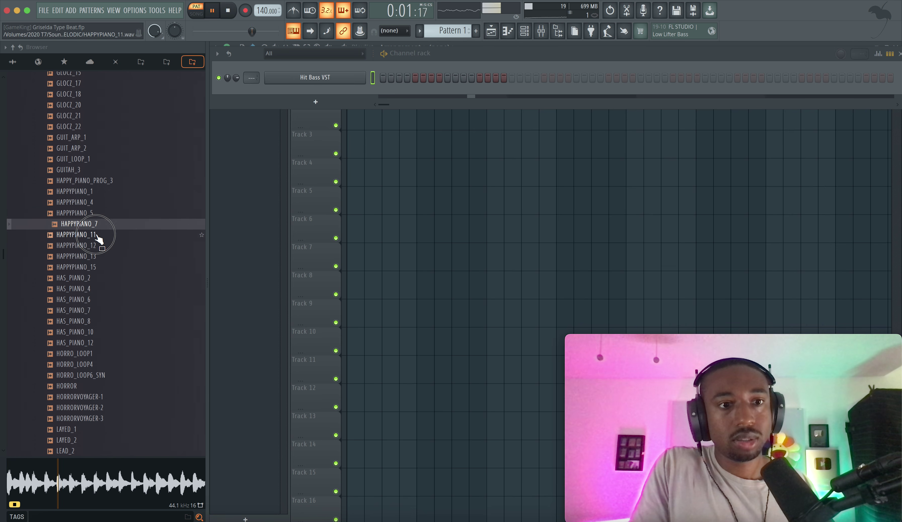
Preview the HAPPYPIANO_11, HAPPYPIANO_12, HAPPYPIANO_13, HAS_PIANO_2 and HAS_PIANO_4 samples in the MELODIC loops folder
click(99, 237)
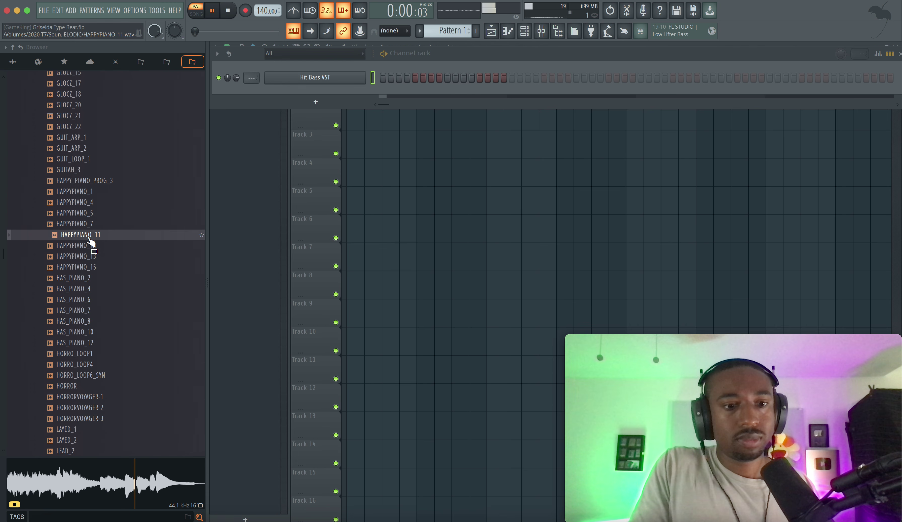
click(94, 249)
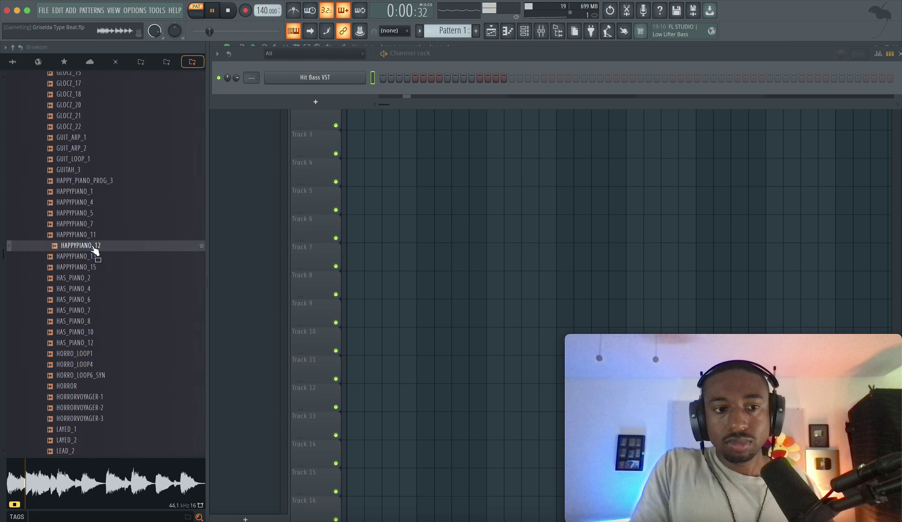
click(94, 258)
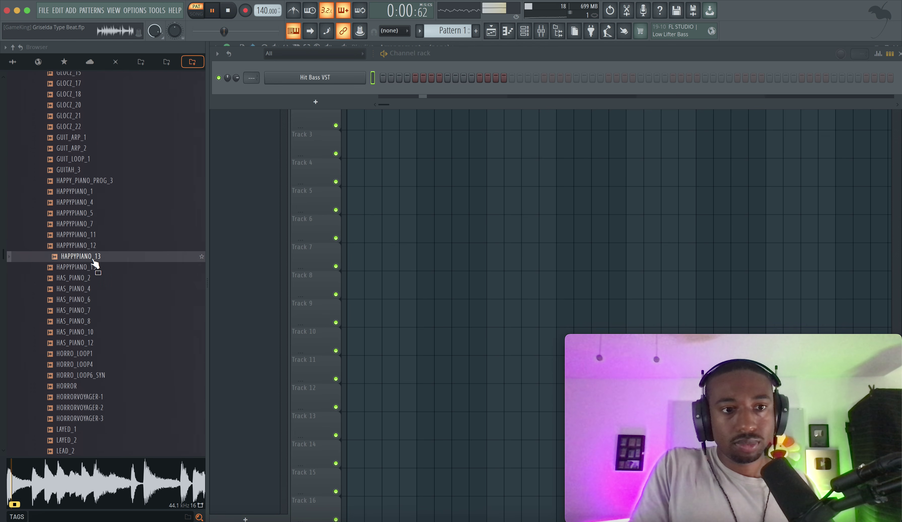
click(91, 277)
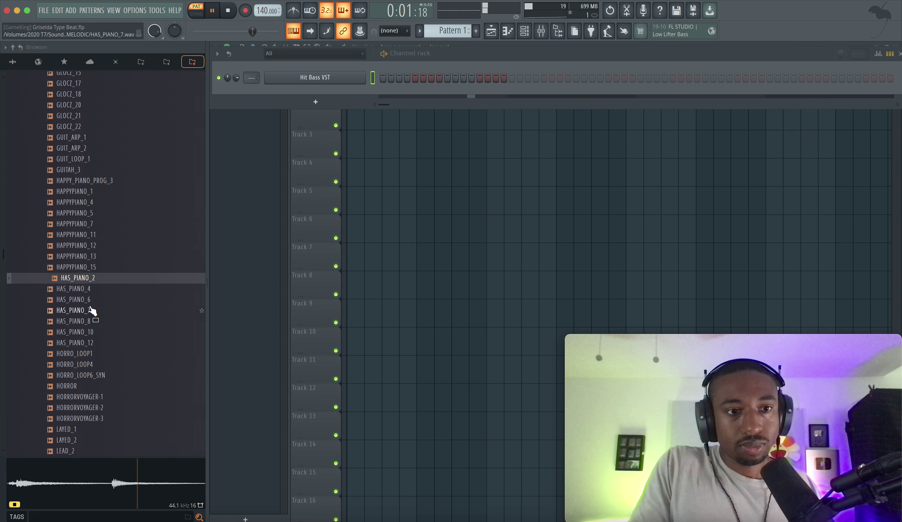
click(89, 290)
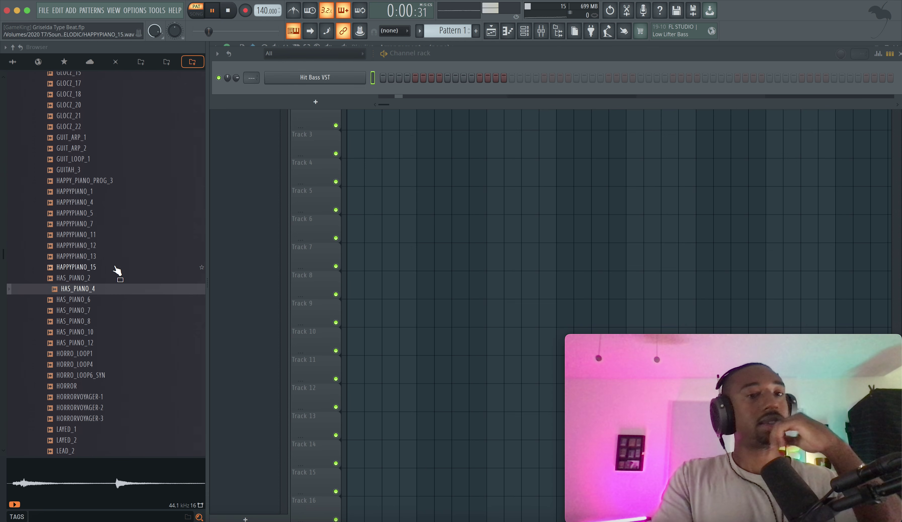
Load HAS_PIANO_2 into a new Slicex channel, stop playback, and clear its dumped notes from Pattern 1
right_click(80, 276)
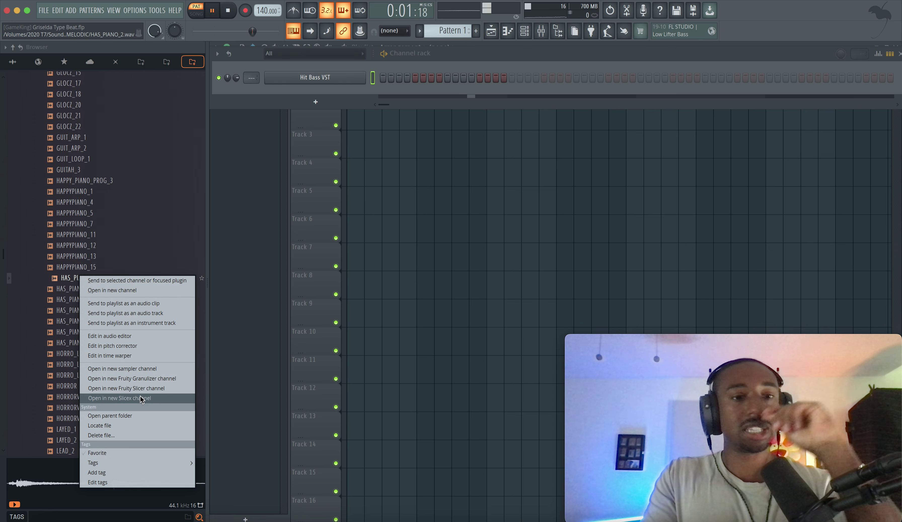
click(141, 397)
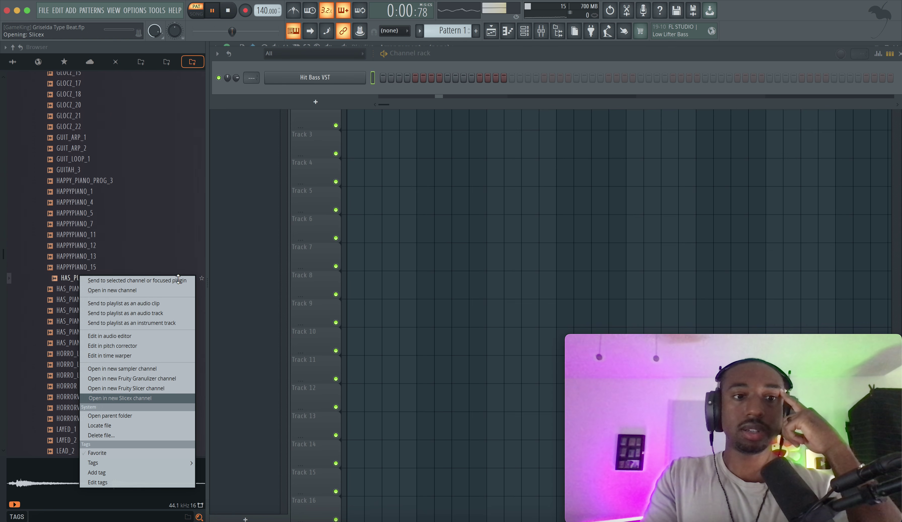
click(397, 65)
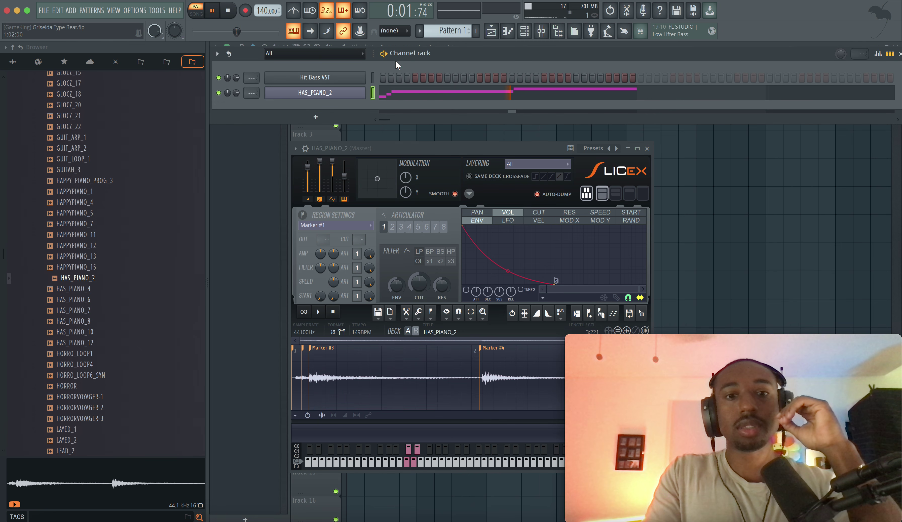
key(space)
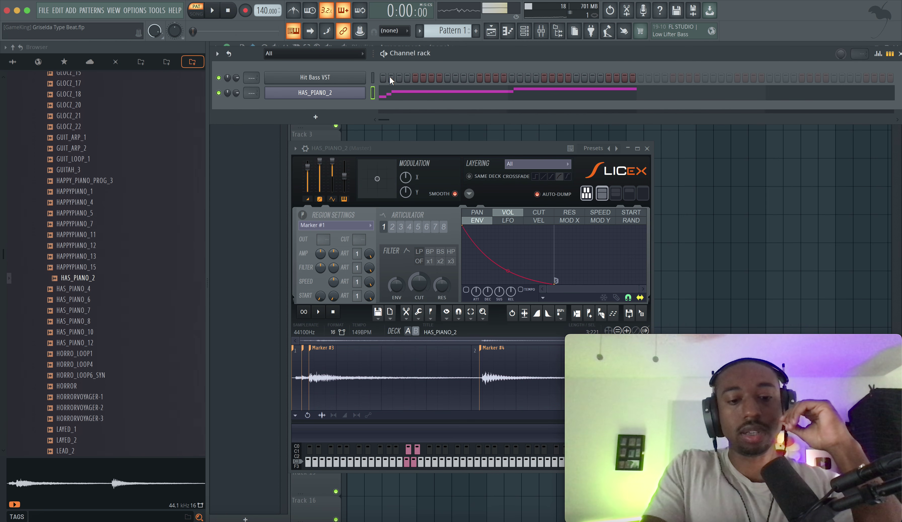
key(super+x)
drag(397, 148, 342, 49)
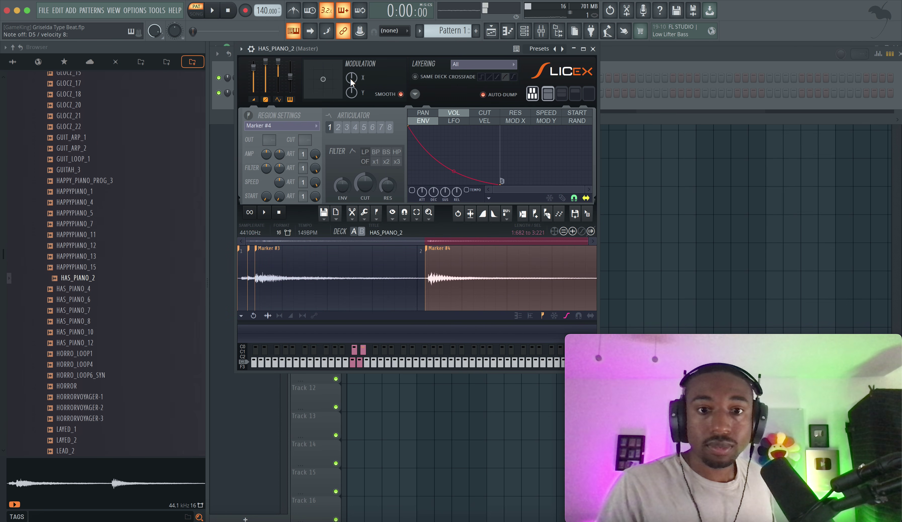
click(593, 49)
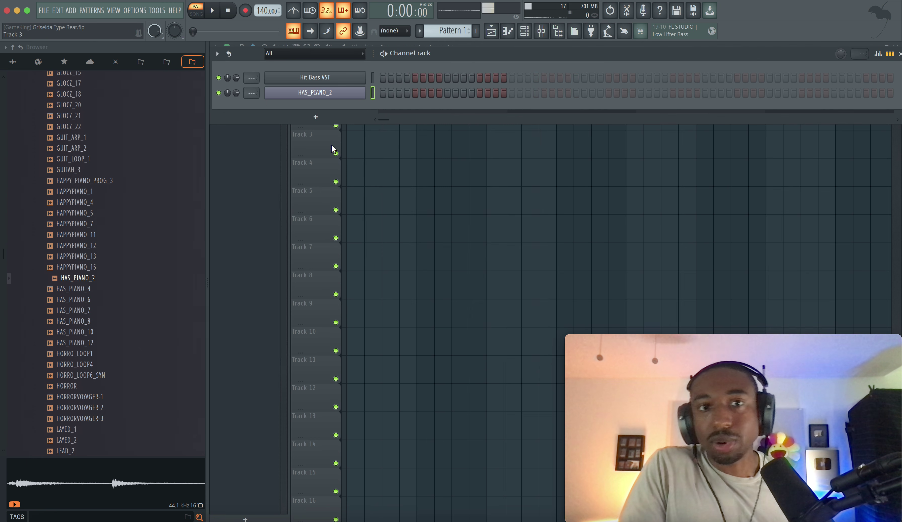
Load the HAS_PIANO_4 and HAS_PIANO_6 samples into new Slicex channels
click(92, 292)
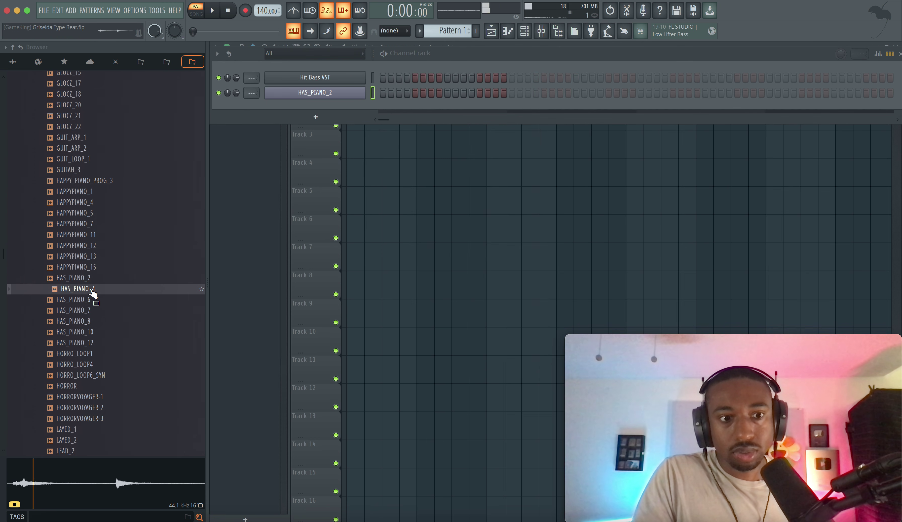
right_click(90, 290)
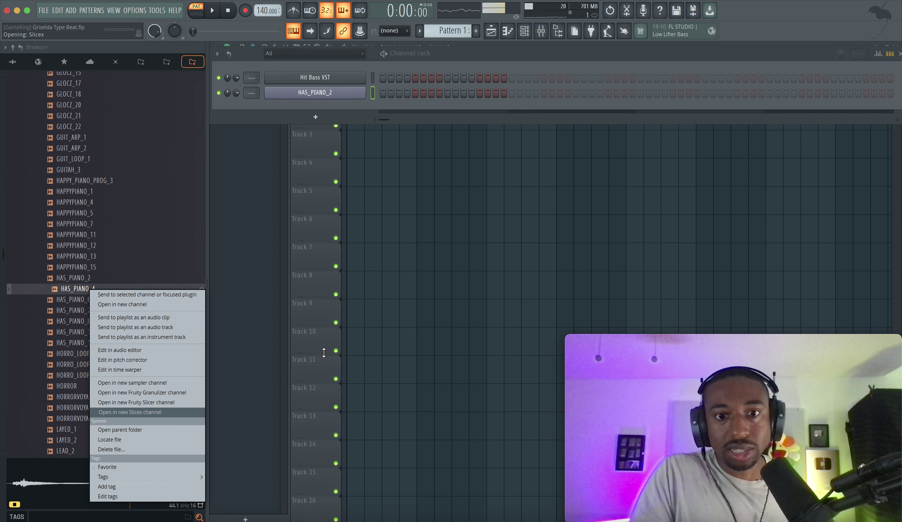
key(x)
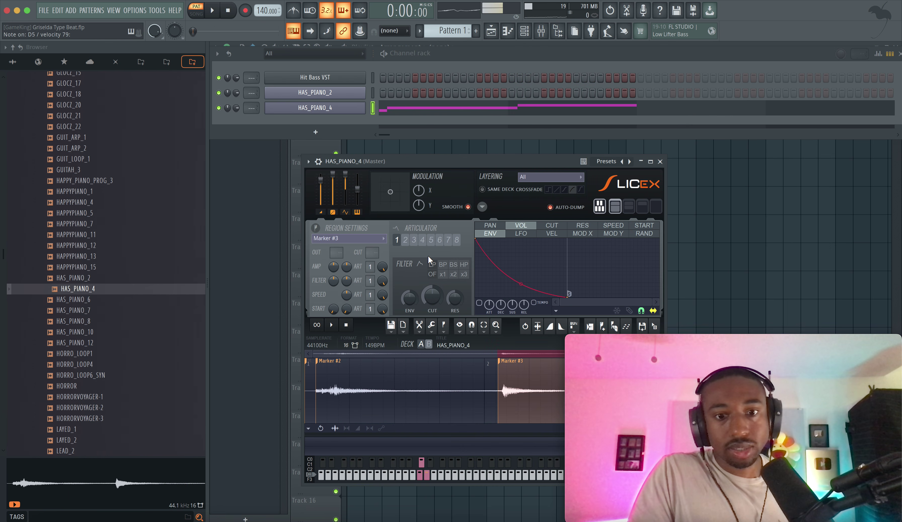
click(122, 300)
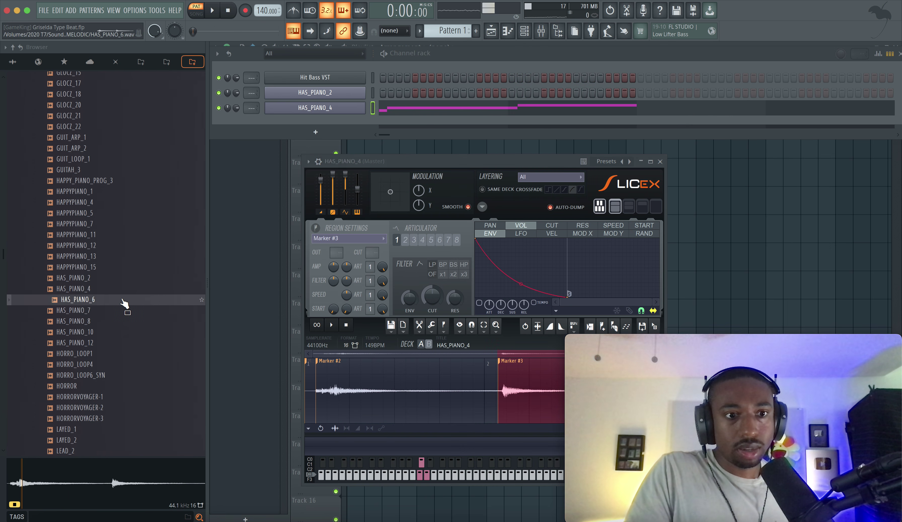
right_click(122, 299)
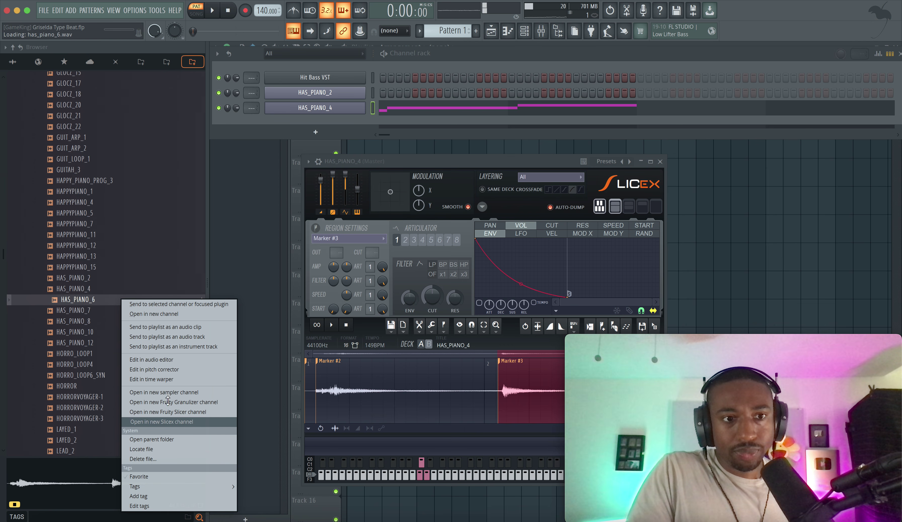
click(161, 422)
Preview the HAS_PIANO_7, HAS_PIANO_8, HAS_PIANO_10 and HAS_PIANO_12 samples
click(95, 311)
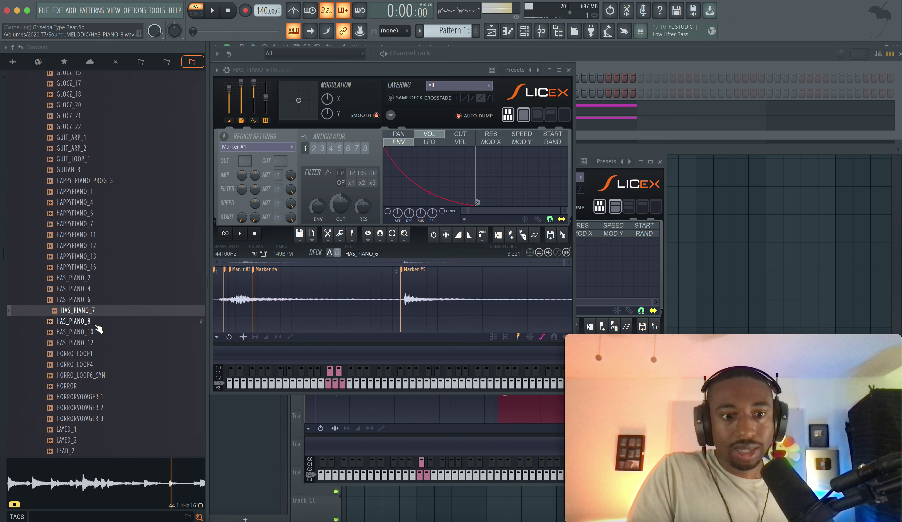
click(96, 323)
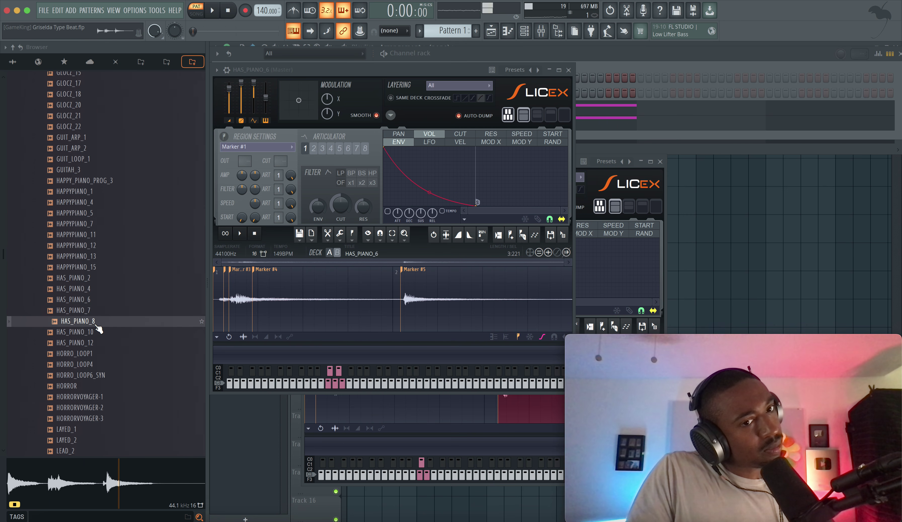
click(96, 333)
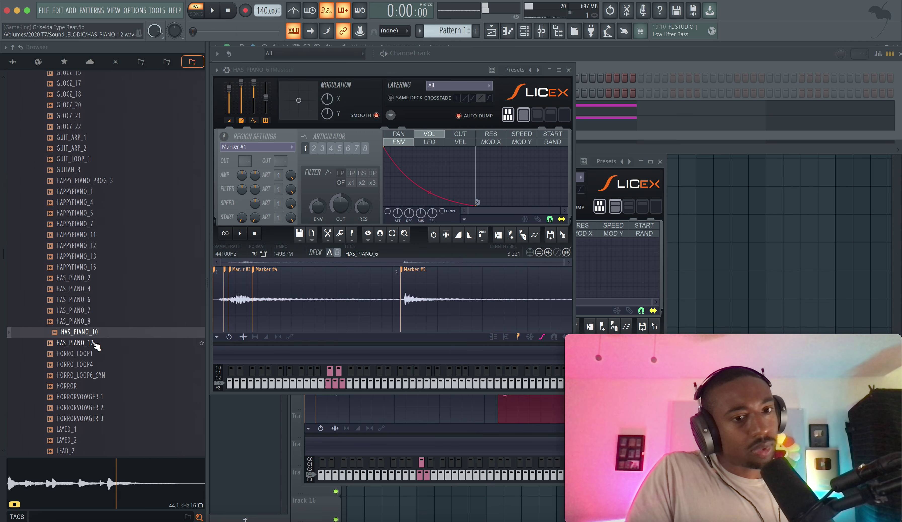
click(95, 344)
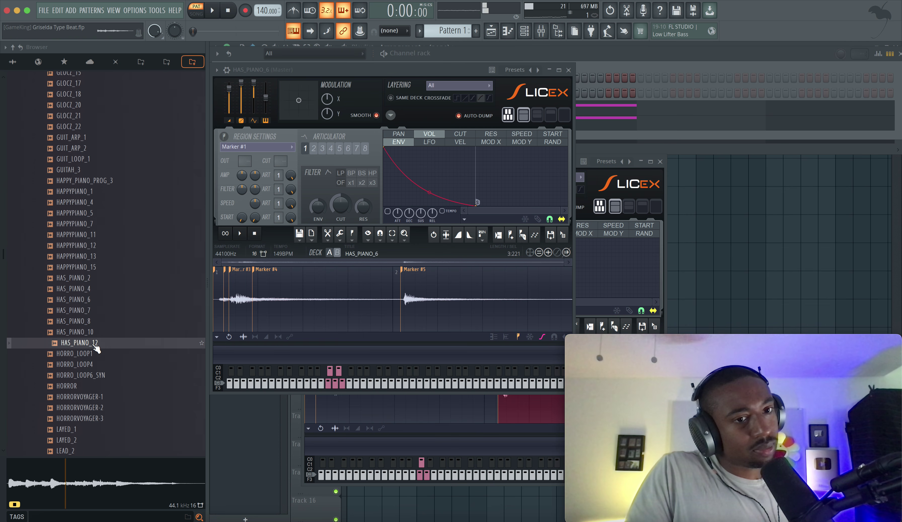
Close the HAS_PIANO_6 Slicex window and clear the dumped notes of the HAS_PIANO_4 and HAS_PIANO_6 channels from Pattern 1
click(569, 70)
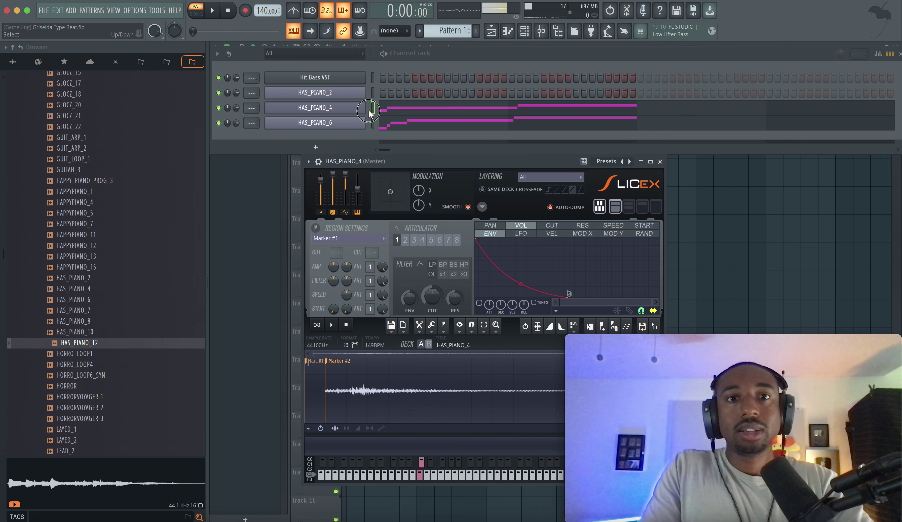
click(371, 109)
key(super+z)
drag(425, 164, 372, 159)
key(super+z)
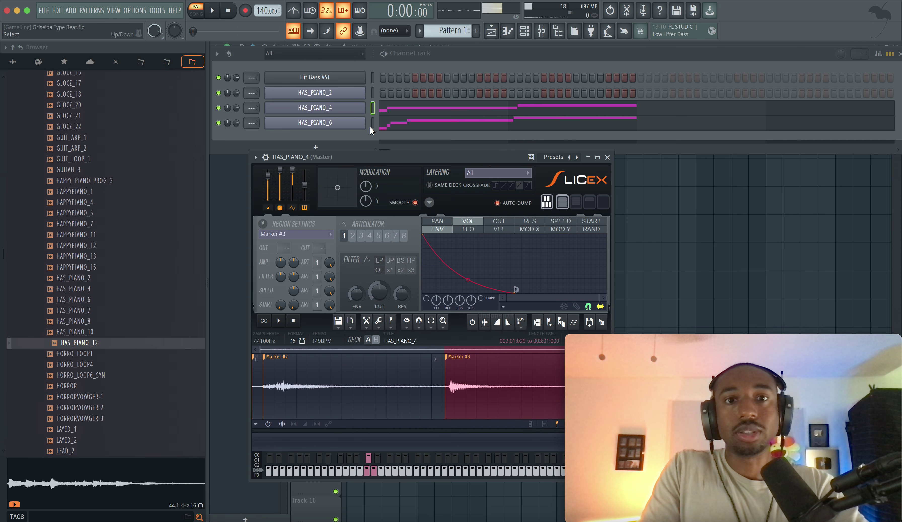
key(super+x)
click(372, 113)
key(super+x)
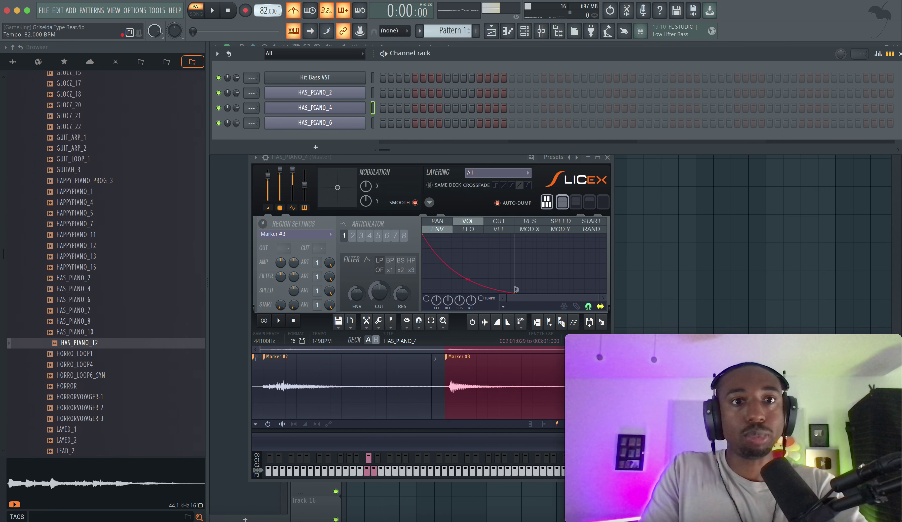
Set the tempo to 84 BPM with the metronome on, and audition the slices of the HAS_PIANO_2 channel
click(707, 190)
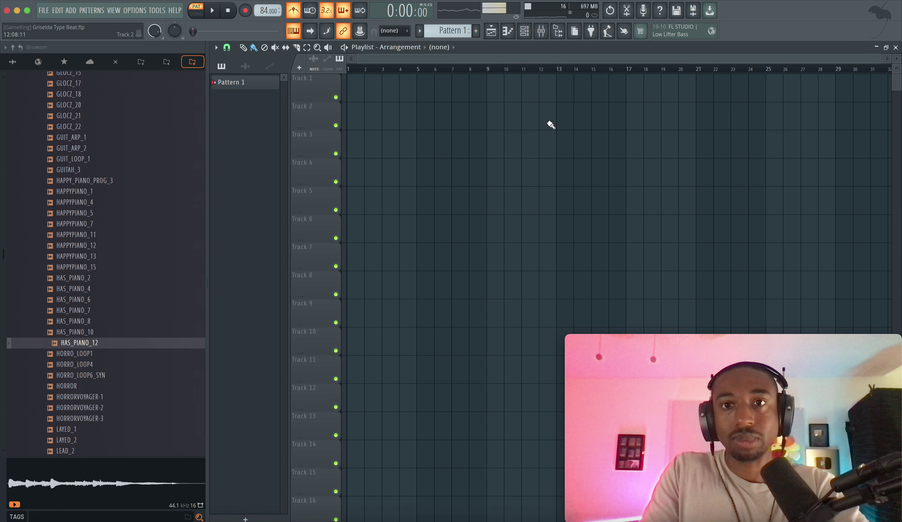
click(531, 33)
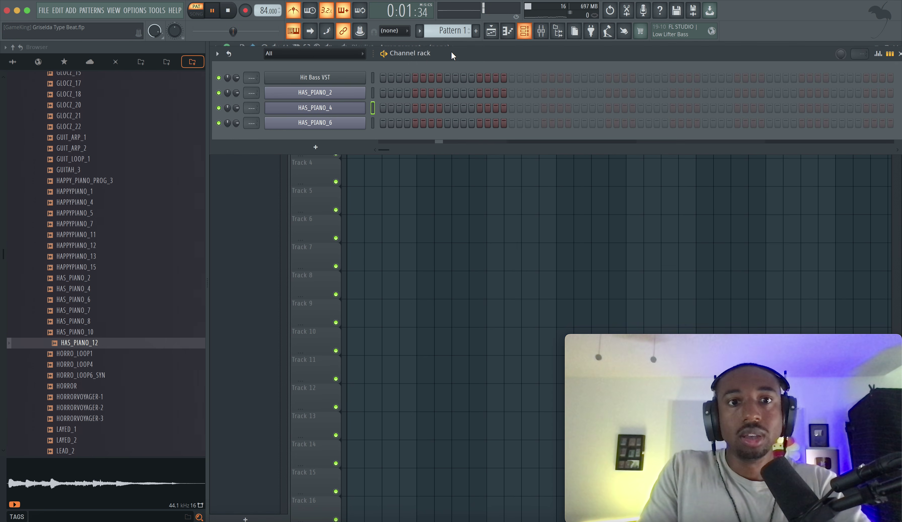
click(373, 95)
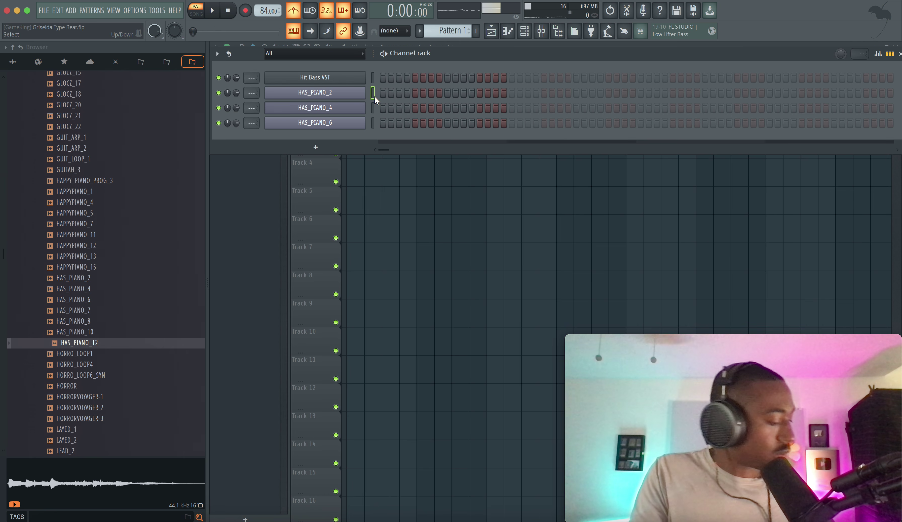
click(359, 94)
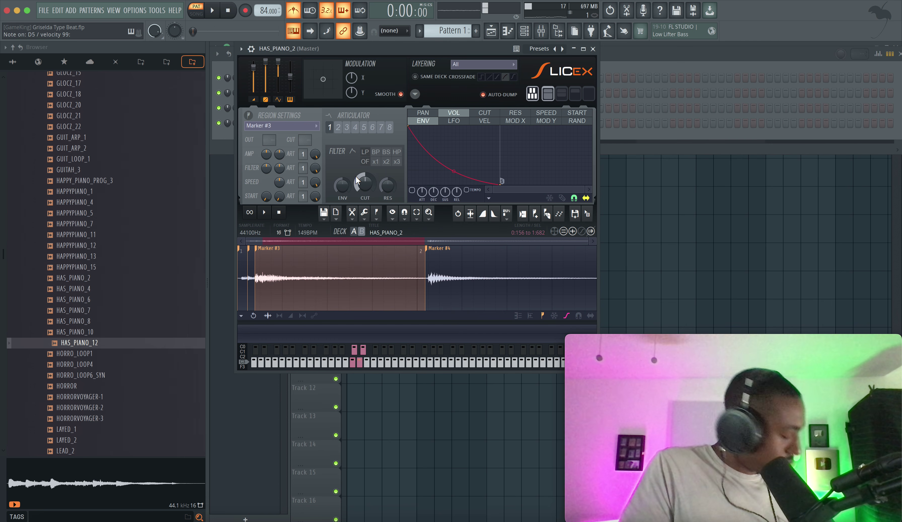
click(592, 48)
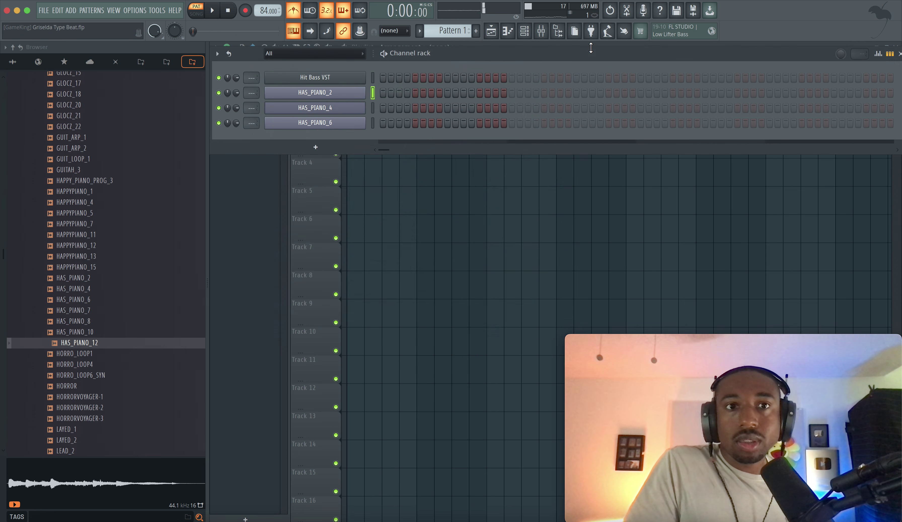
Mute the Mic mixer track and record HAS_PIANO_2 slices into Pattern 1 in song mode
click(541, 31)
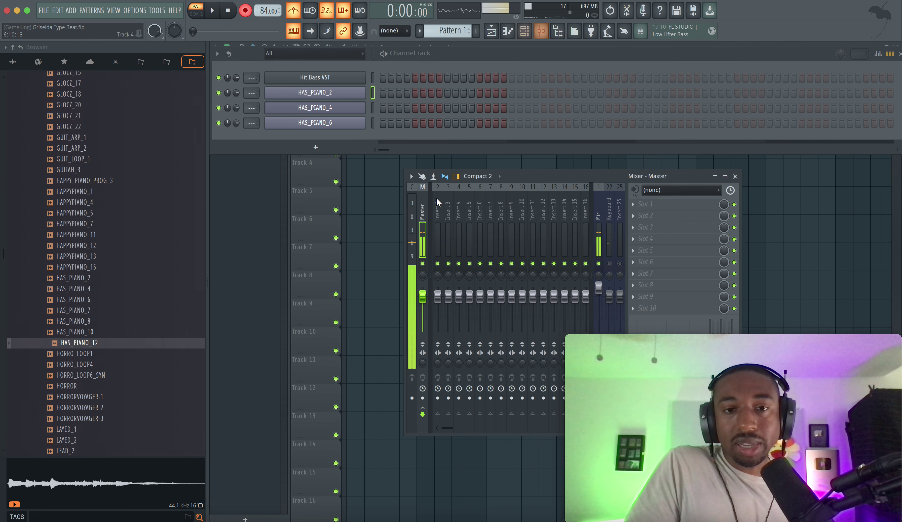
click(598, 264)
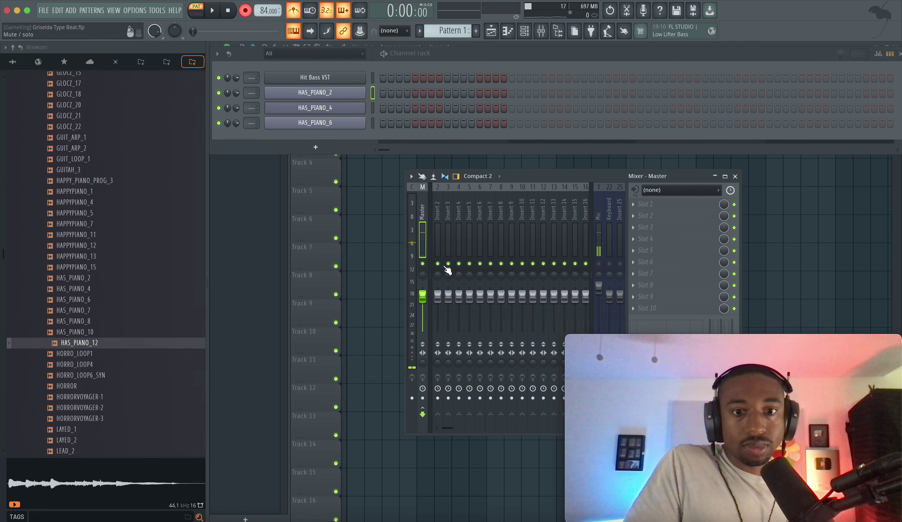
right_click(371, 273)
key(space)
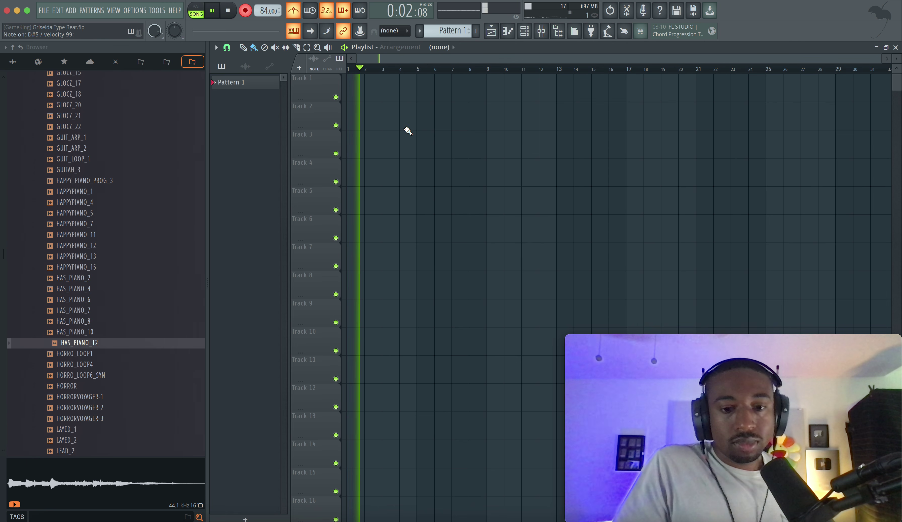
key(space)
Switch to Pattern 2, select the HAS_PIANO_4 channel and record its slices in song mode
click(541, 31)
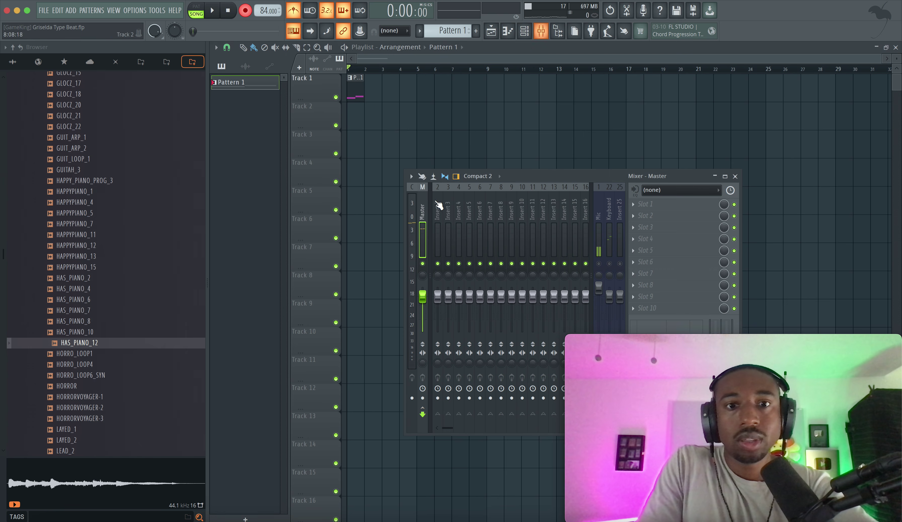
click(524, 31)
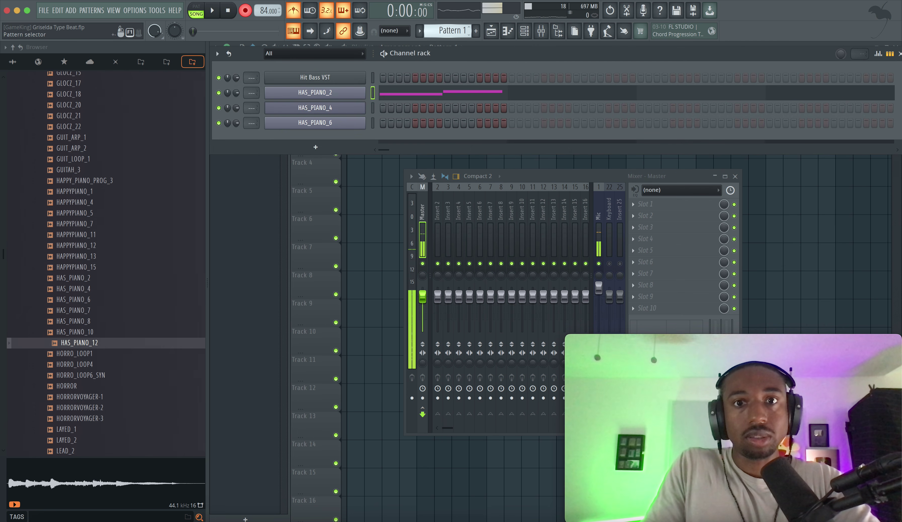
drag(450, 31, 451, 26)
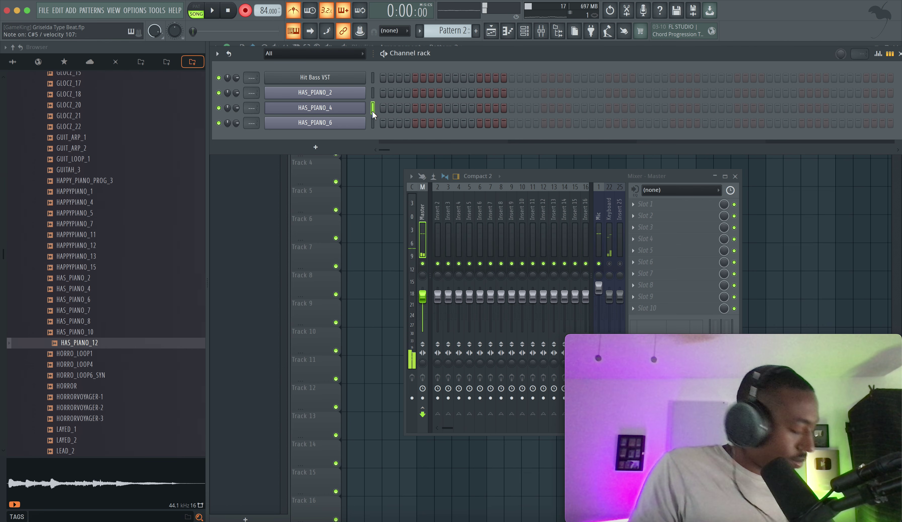
key(space)
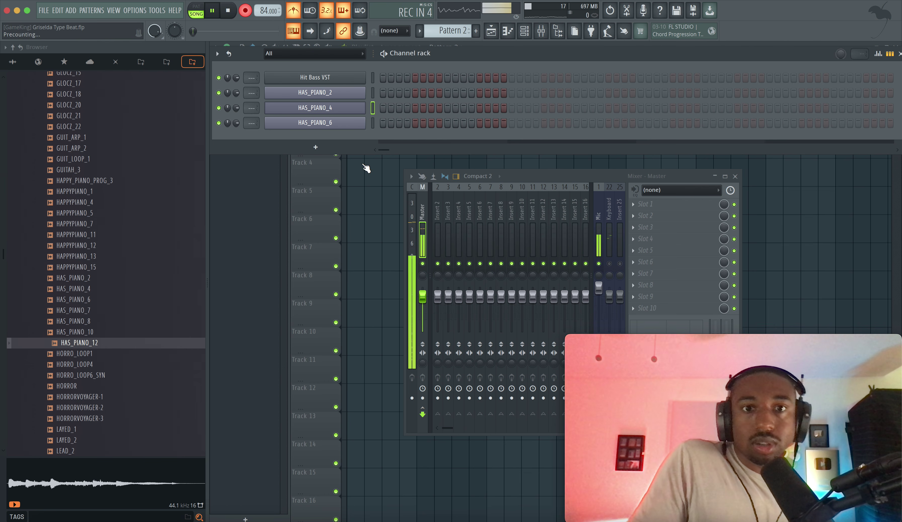
right_click(365, 214)
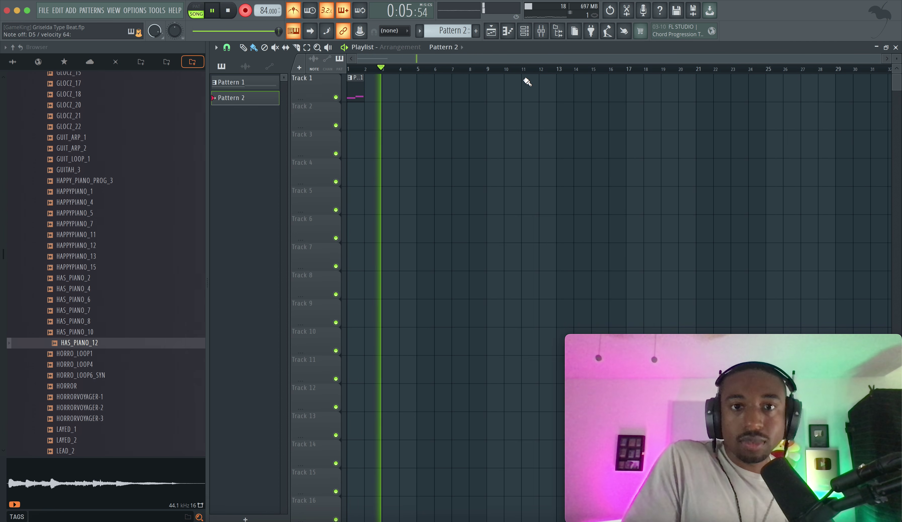
key(space)
Switch to Pattern 3 and delete the Marker #4 slice marker from the HAS_PIANO_6 waveform in Slicex
click(526, 31)
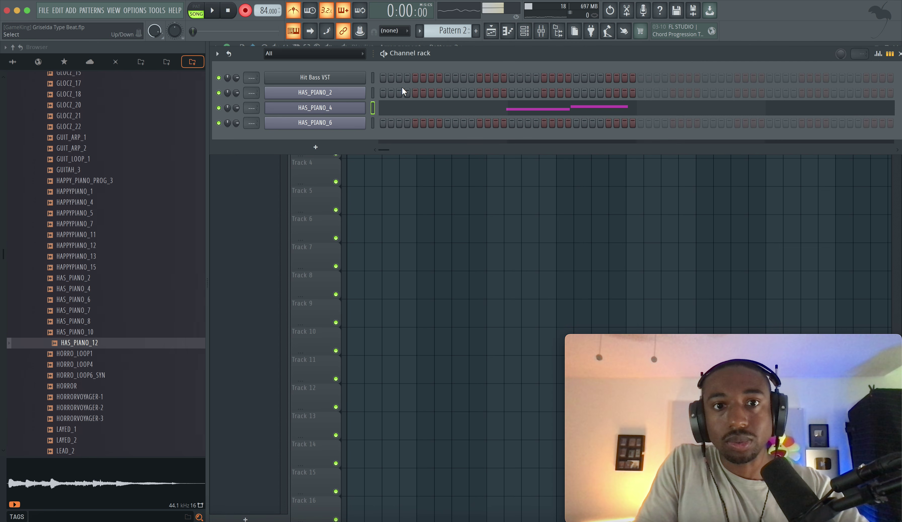
scroll(458, 30, down, 1)
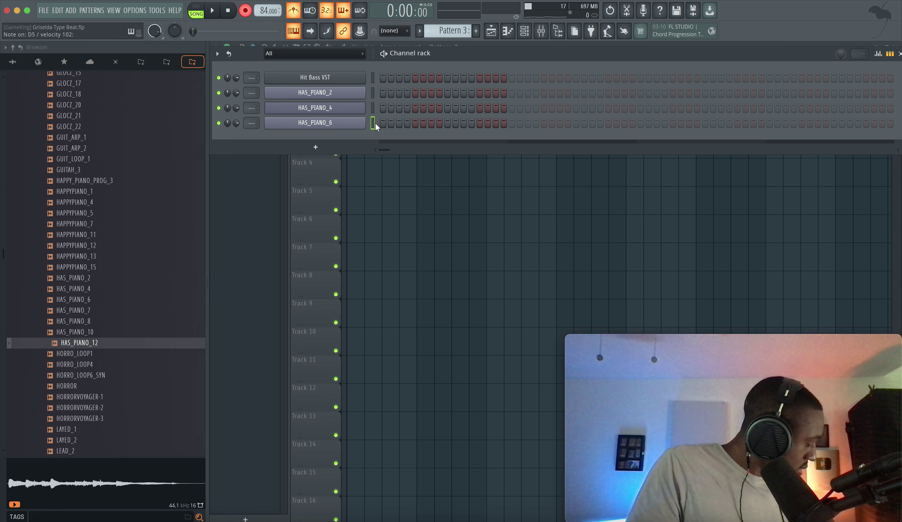
click(363, 123)
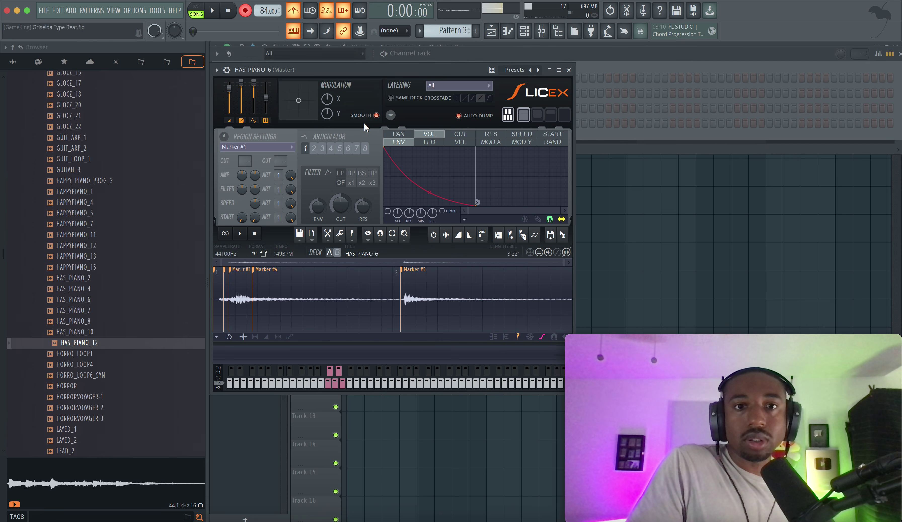
right_click(272, 272)
click(277, 283)
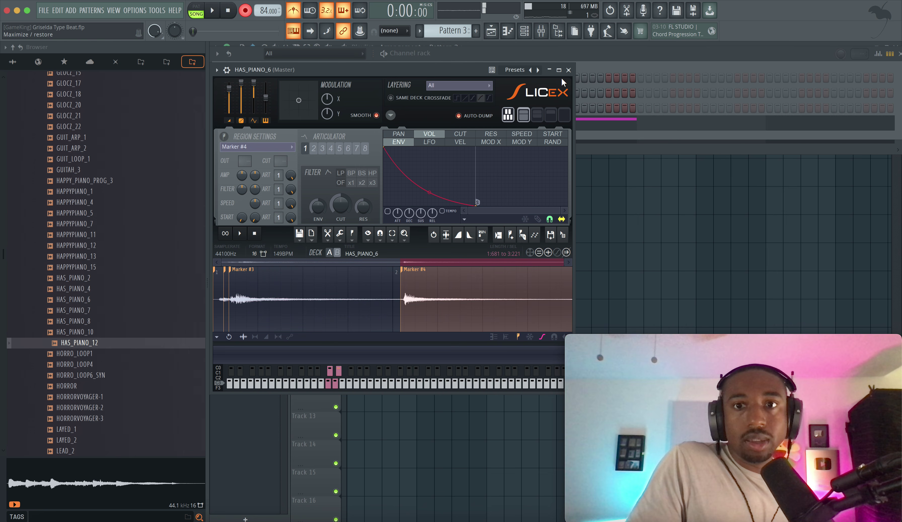
click(568, 70)
click(341, 123)
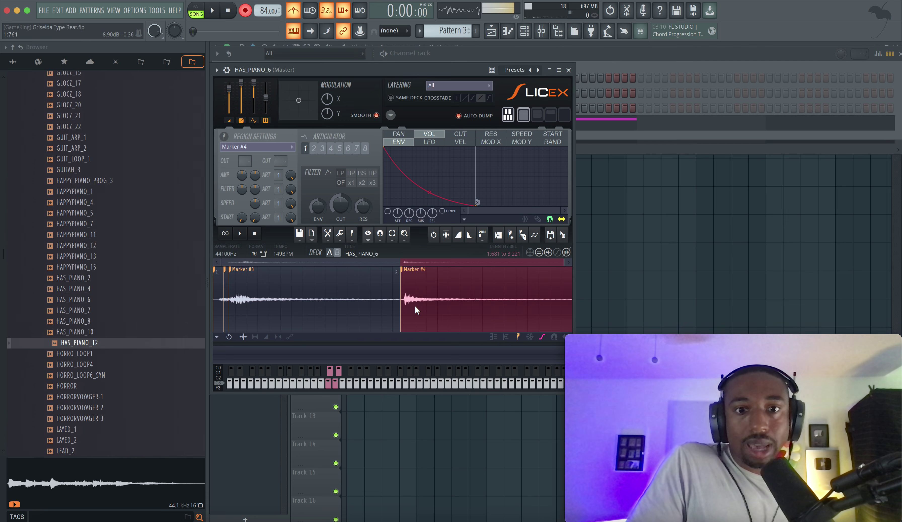
click(570, 69)
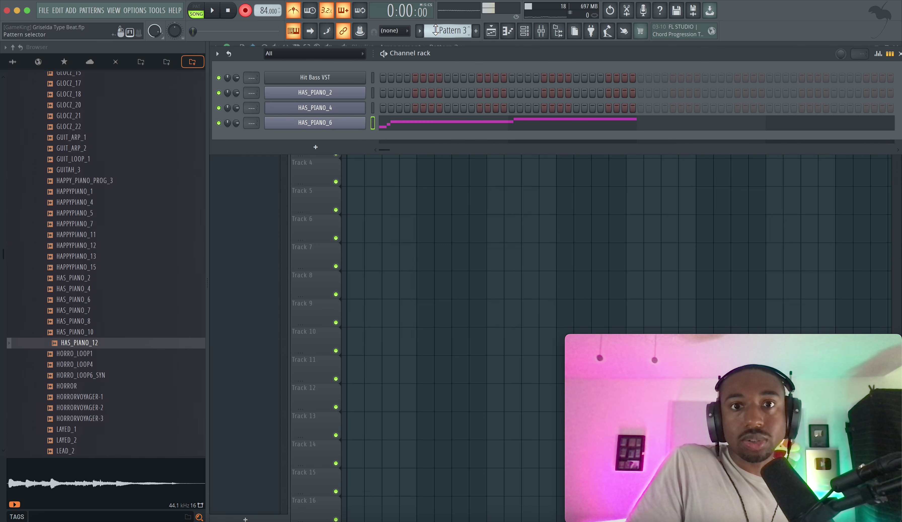
Clear the dumped HAS_PIANO_6 notes from Pattern 3 and record its slices into that pattern in song mode
key(super+z)
click(432, 216)
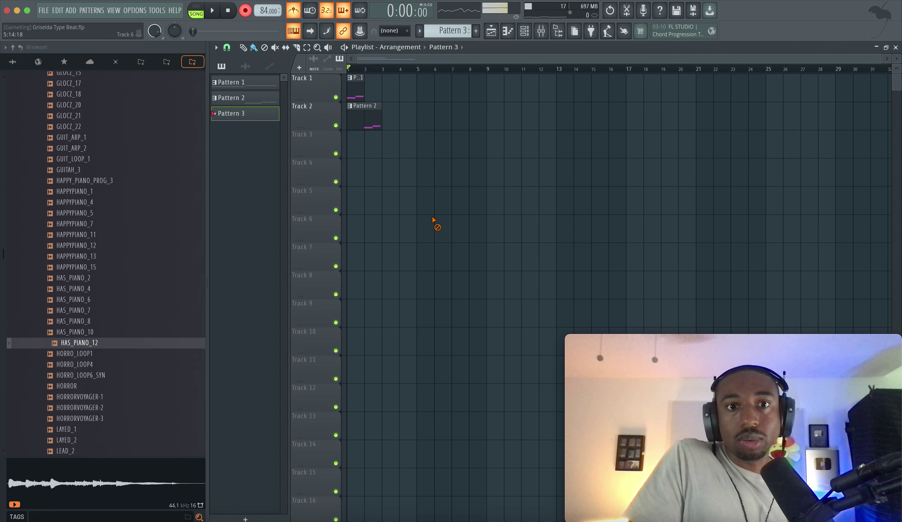
key(space)
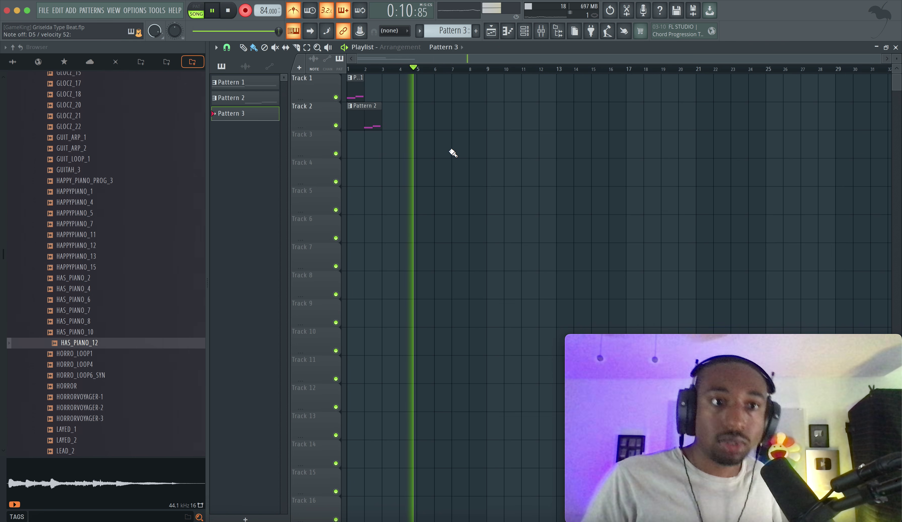
key(space)
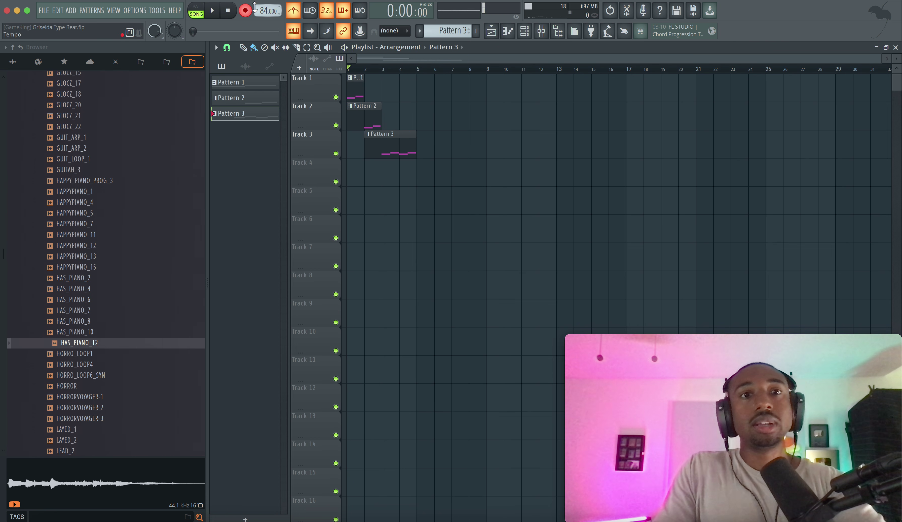
Merge the three recorded pattern clips into one clip on Track 1 and name that track Harmony
drag(453, 177, 334, 76)
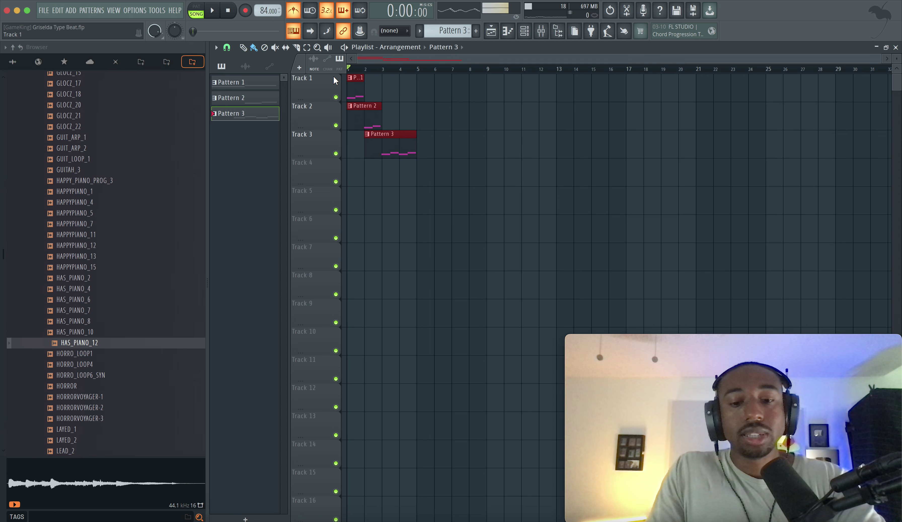
key(super+g)
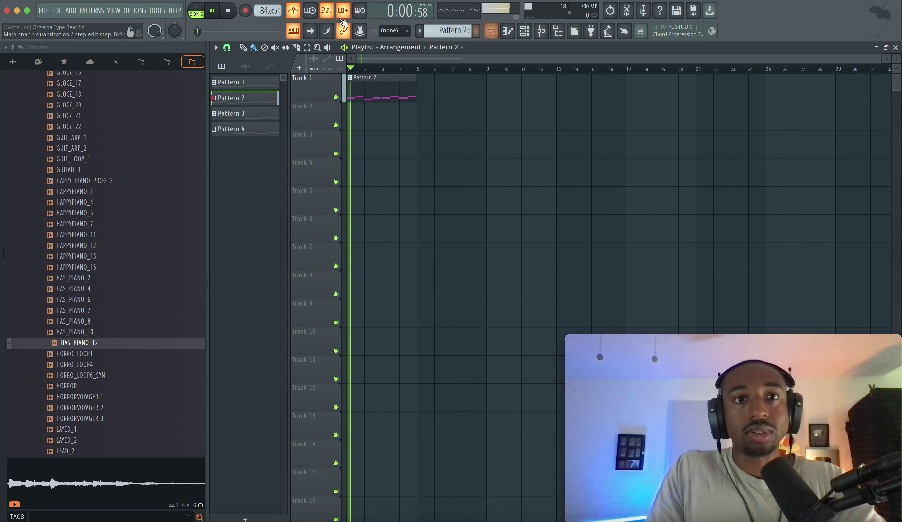
right_click(327, 76)
click(332, 86)
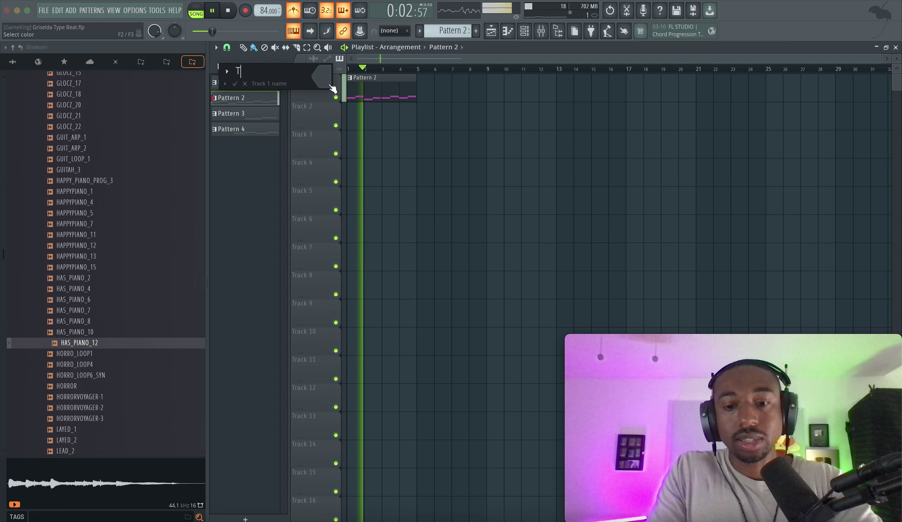
text(Harmony)
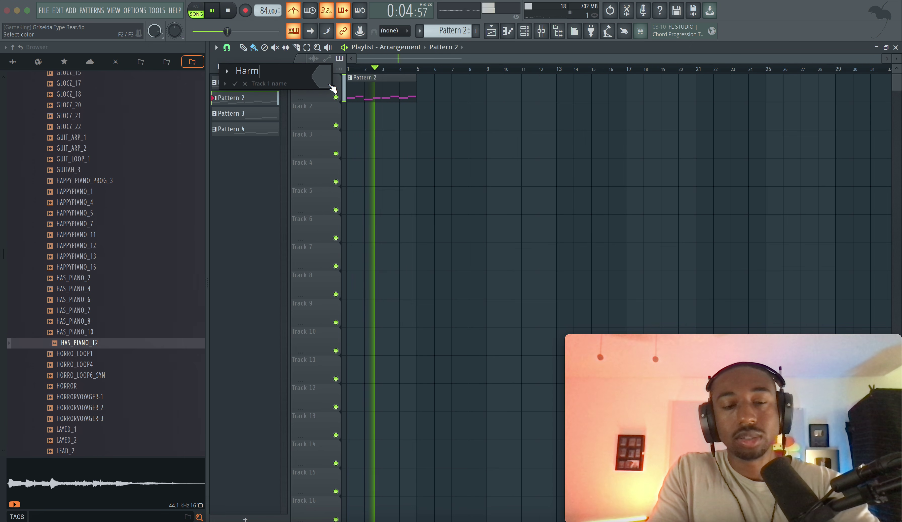
key(Return)
Insert a new playlist track above Harmony and name it Topline
right_click(315, 91)
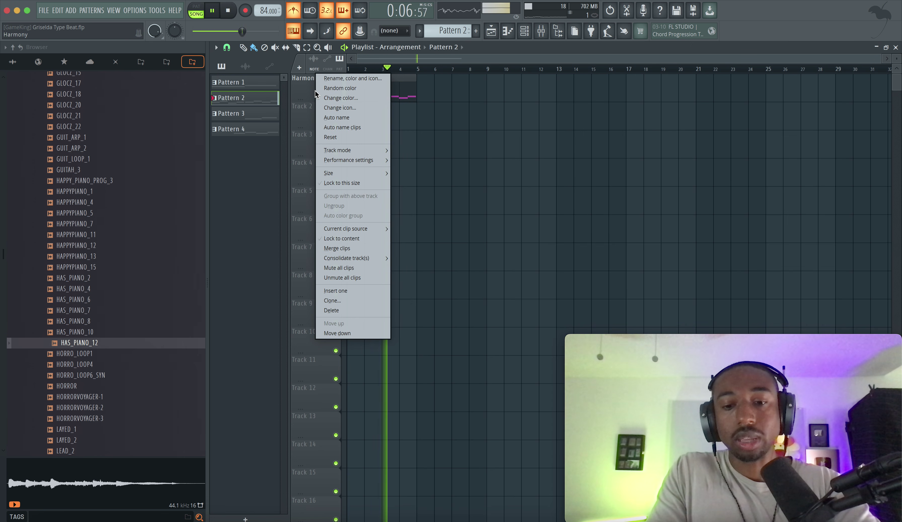
key(i)
right_click(315, 91)
text(rTopline)
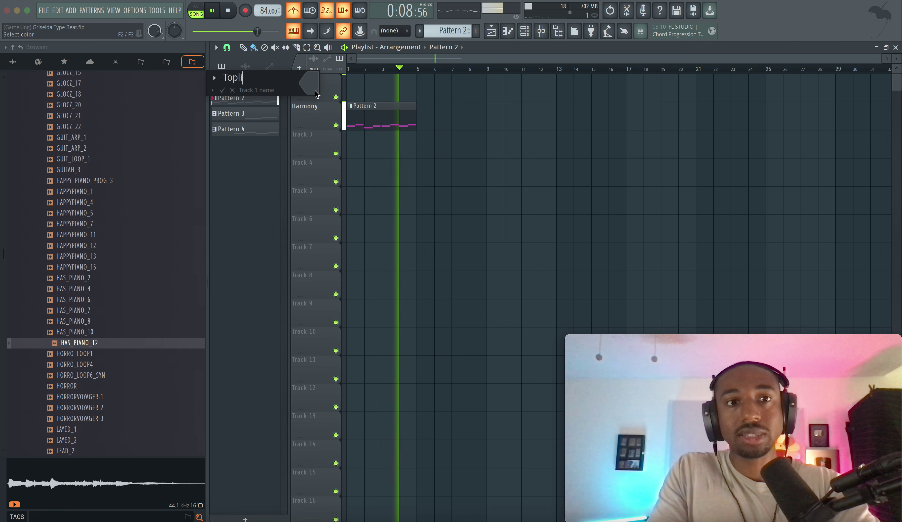
key(Return)
Name Track 3 Contrast and Track 4 Rhythm
right_click(322, 138)
text(r)
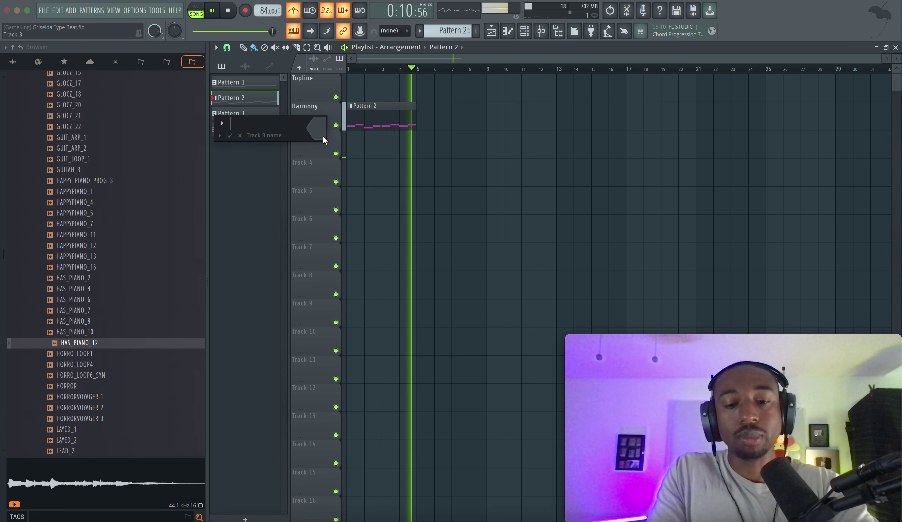
text(Contrast)
key(Return)
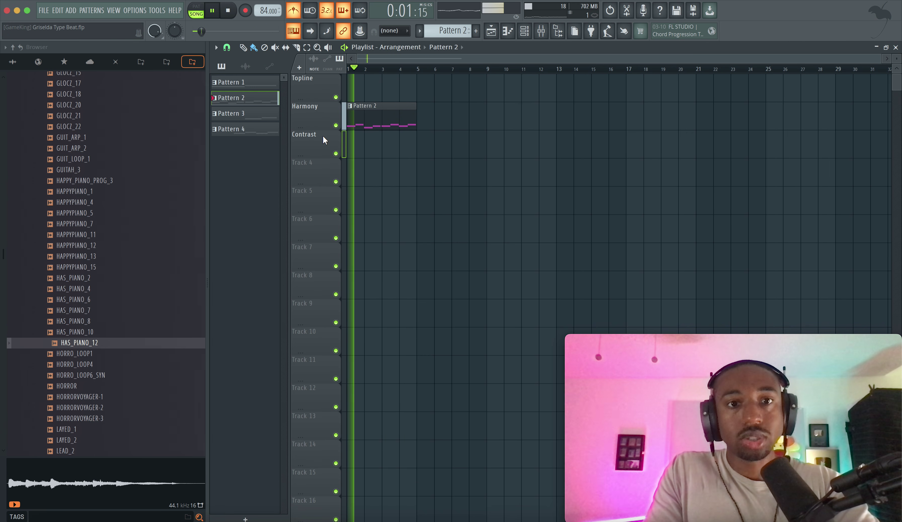
right_click(314, 165)
text(rRhythm)
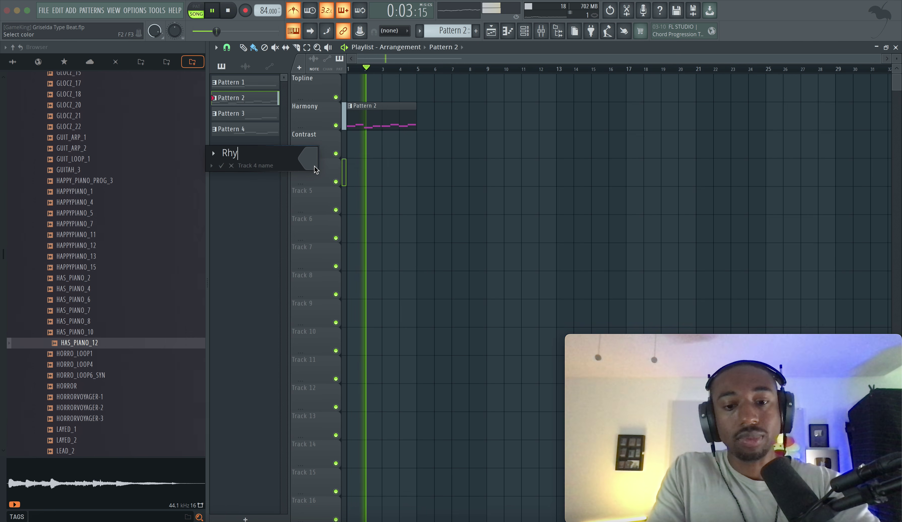
key(Return)
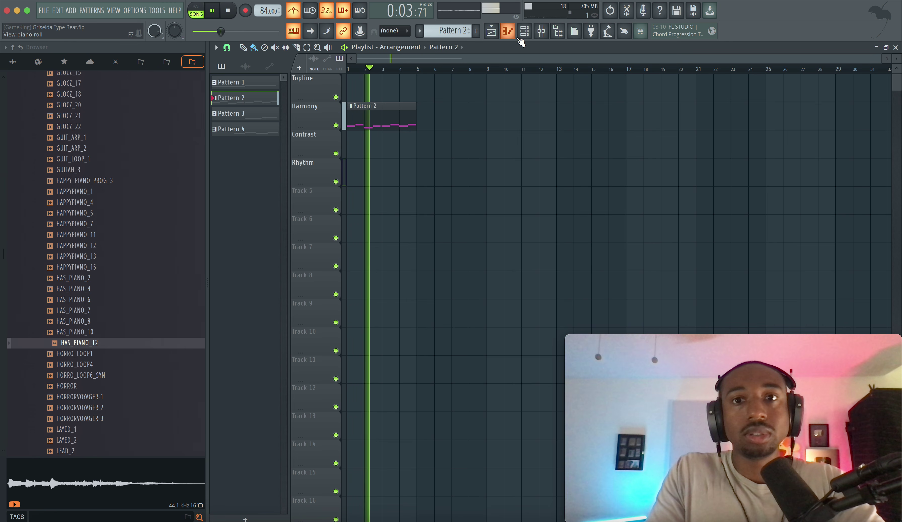
Arm the Mic mixer track and record a four-bar audio take over the piano clip in song mode
key(space)
click(541, 31)
drag(525, 176, 388, 115)
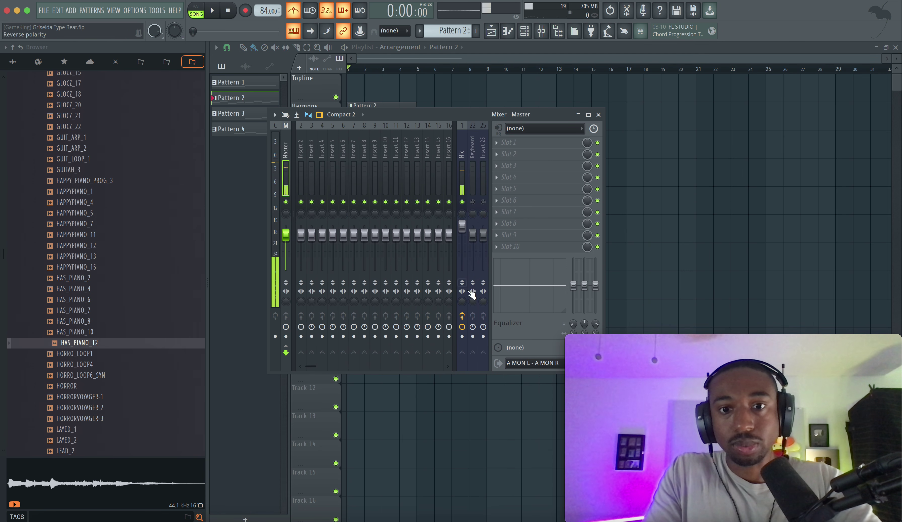
click(462, 336)
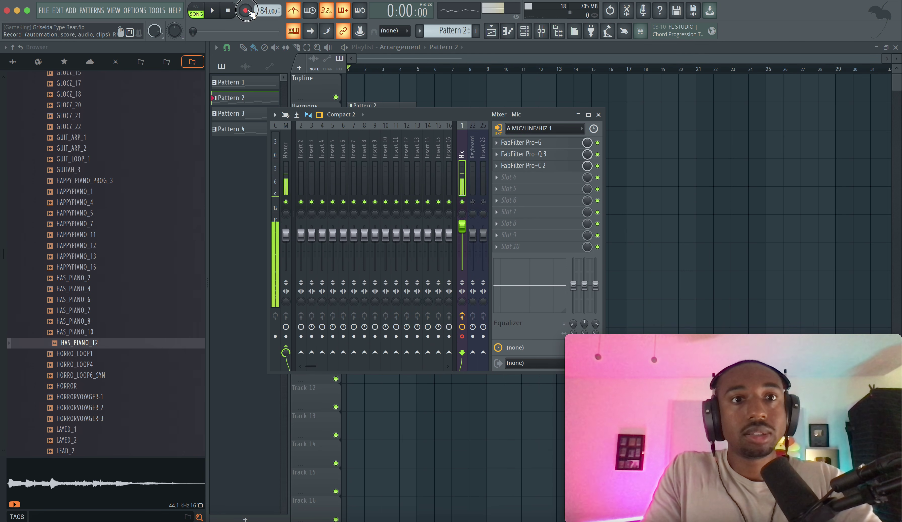
right_click(406, 92)
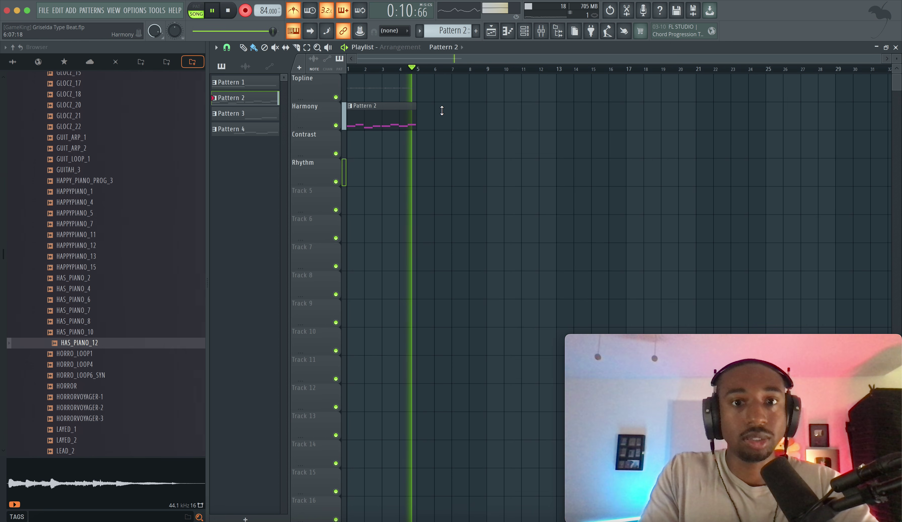
key(space)
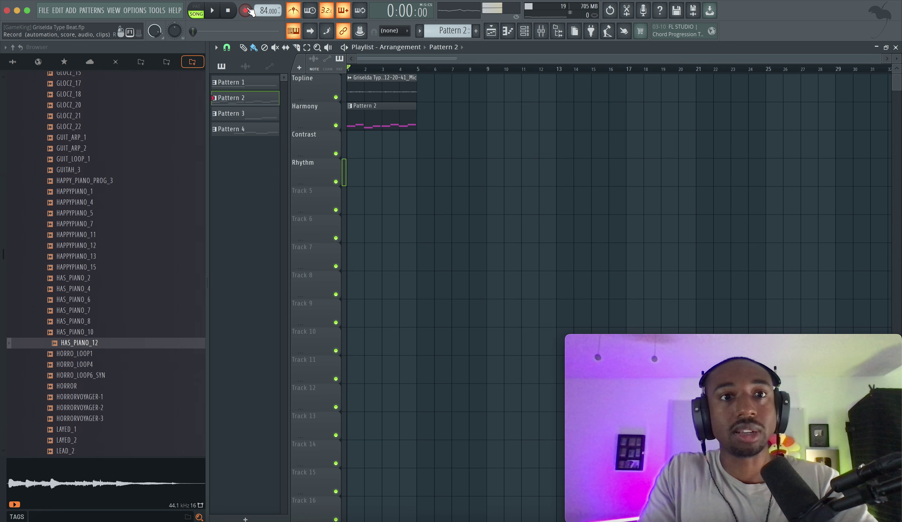
Move the recorded Mic audio clip to the Contrast track and mute it
drag(374, 97, 372, 161)
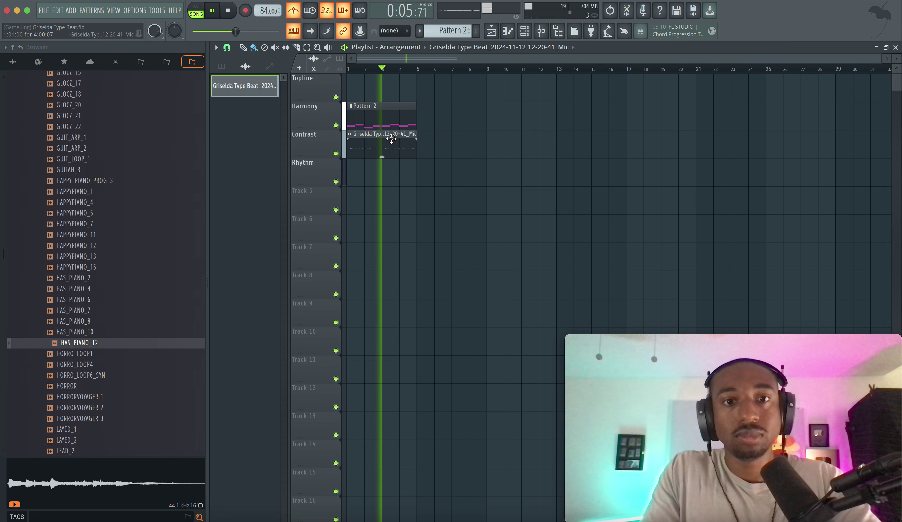
click(275, 48)
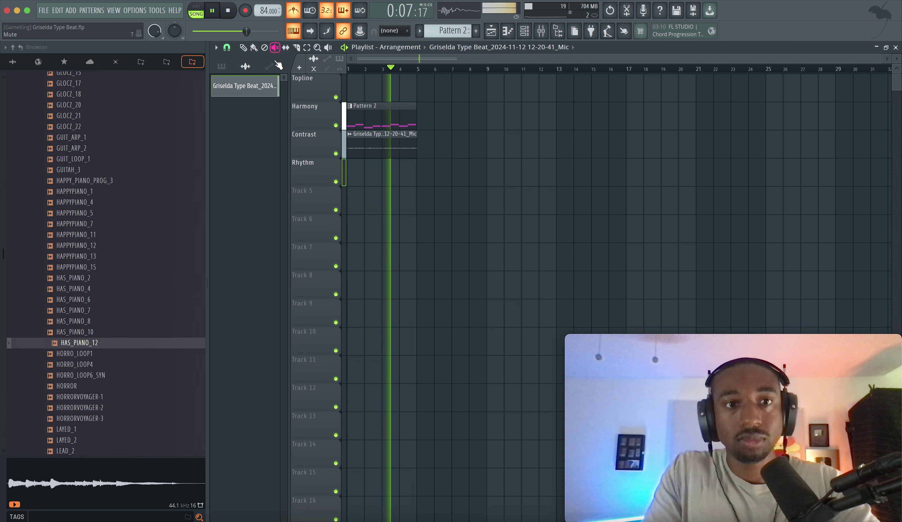
click(367, 155)
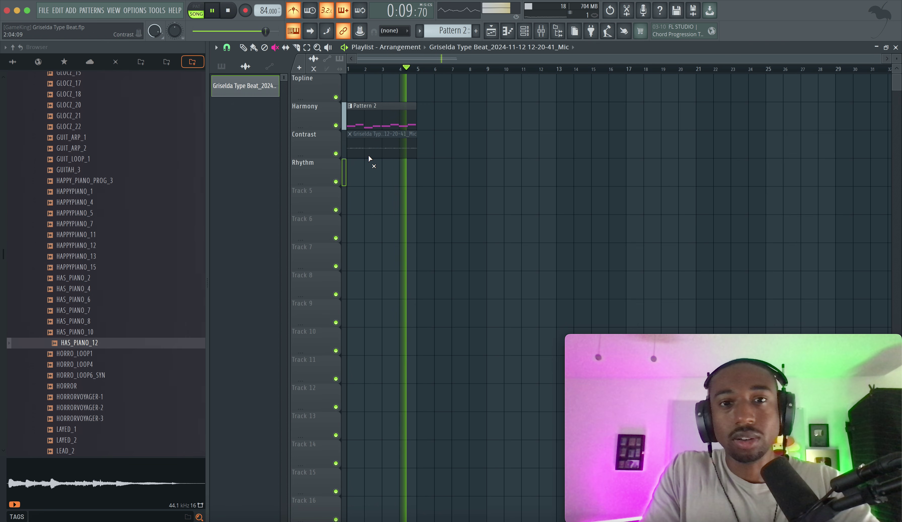
Browse the BREAKS drum loop folder and preview the 93PREMIERVIBE break with song playback stopped
scroll(100, 107, up, 4)
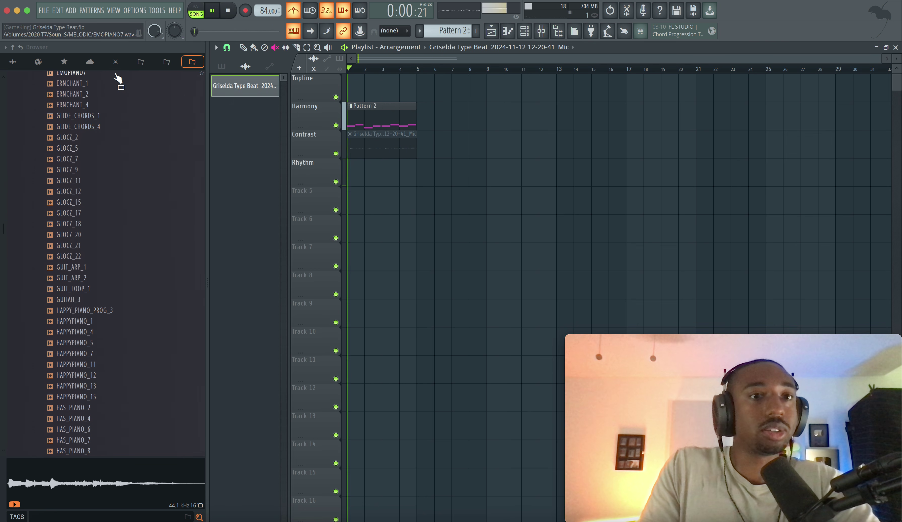
click(116, 62)
click(141, 61)
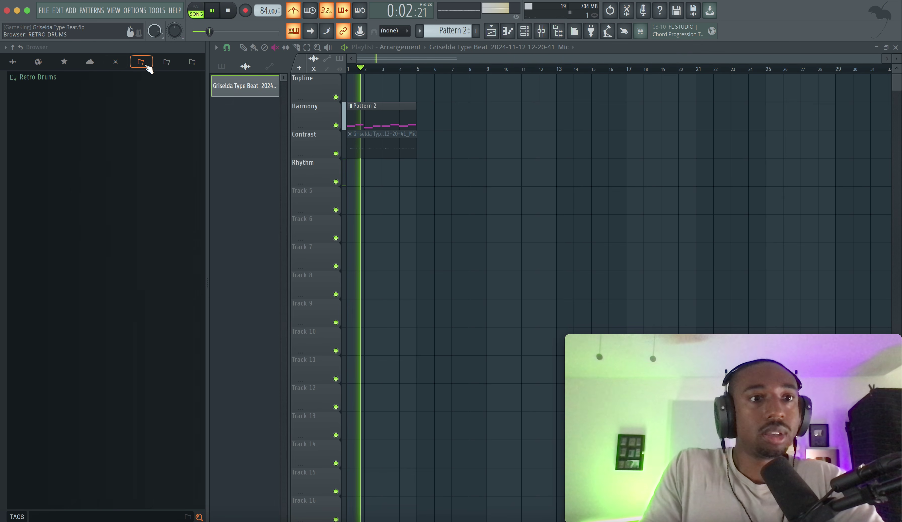
click(190, 62)
scroll(80, 153, down, 20)
scroll(78, 155, up, 8)
scroll(79, 161, up, 15)
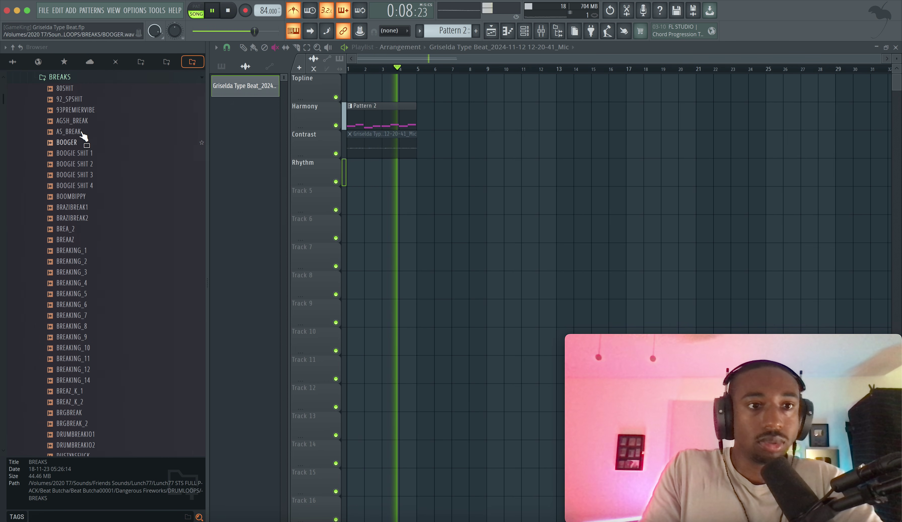
click(97, 111)
key(space)
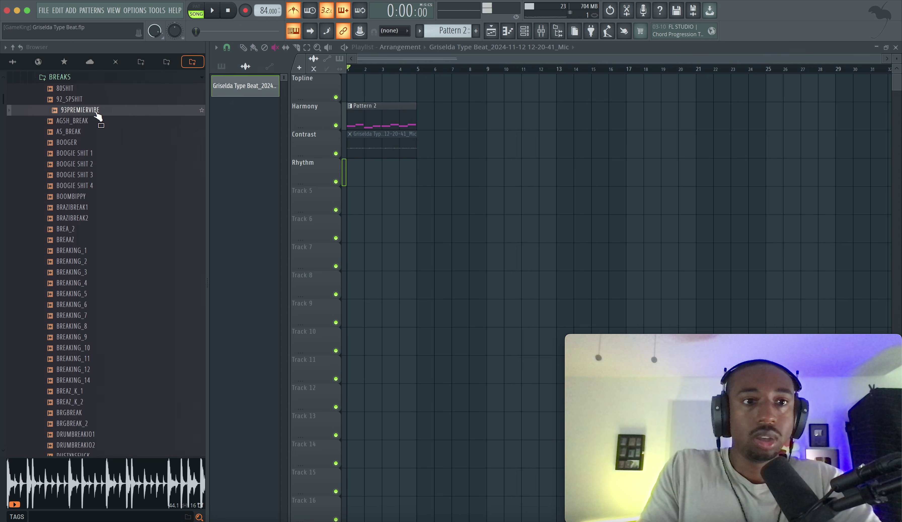
Preview the 93PREMIERVIBE break against the playing piano pattern in several restarts of the song
key(space)
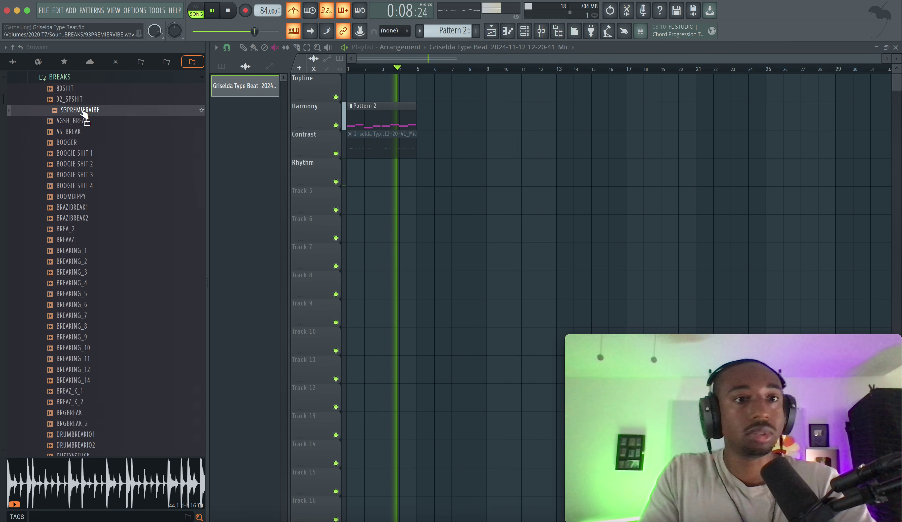
click(83, 113)
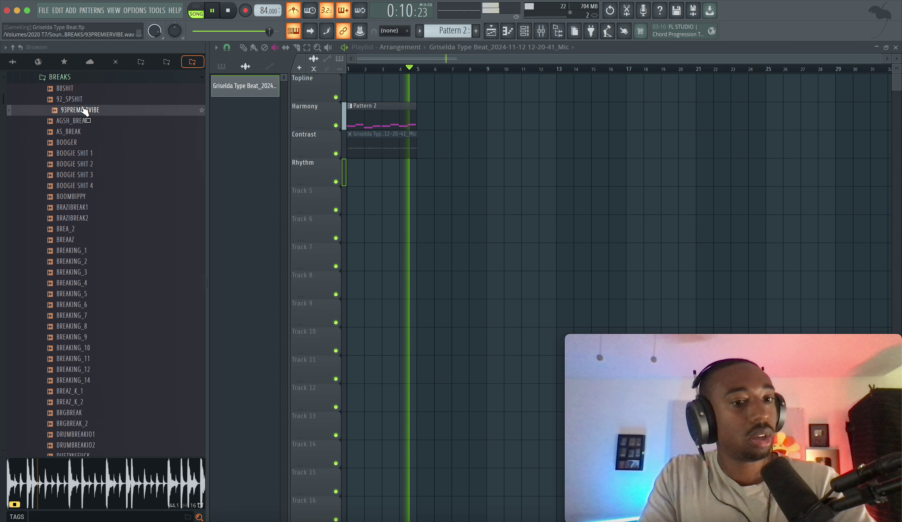
key(space)
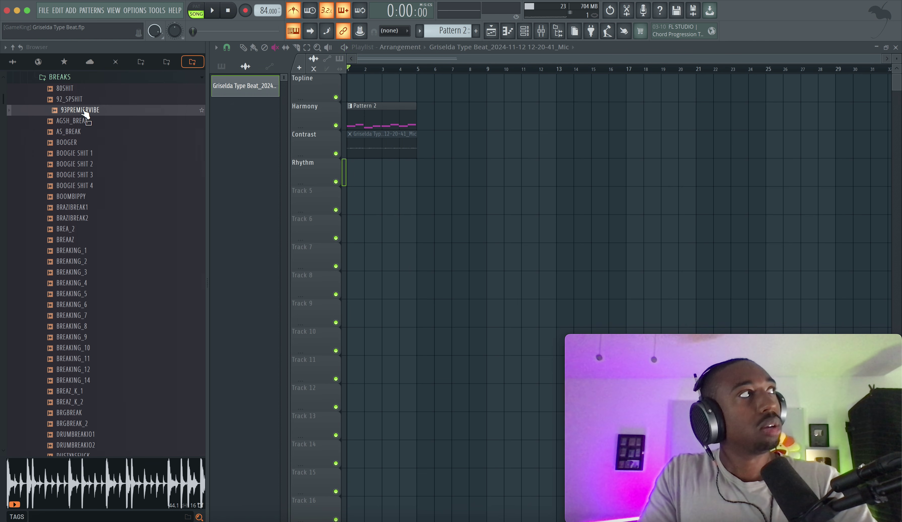
key(space)
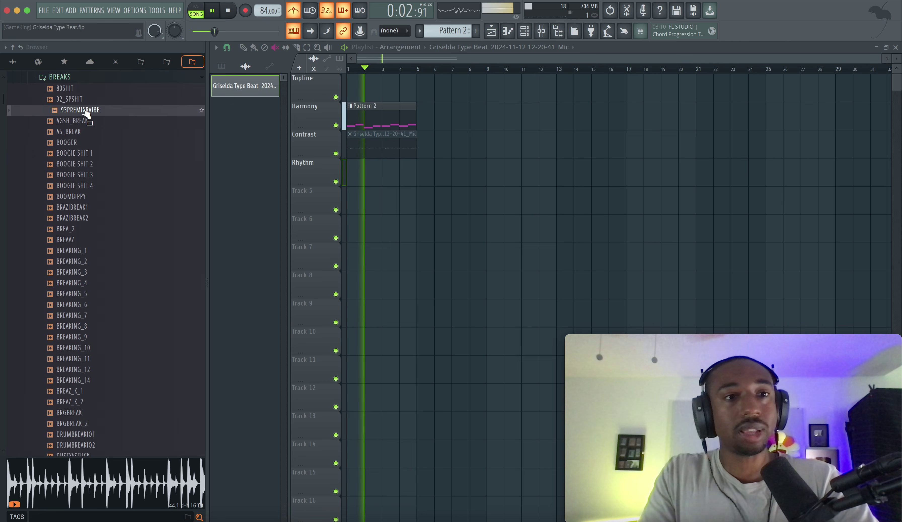
click(85, 111)
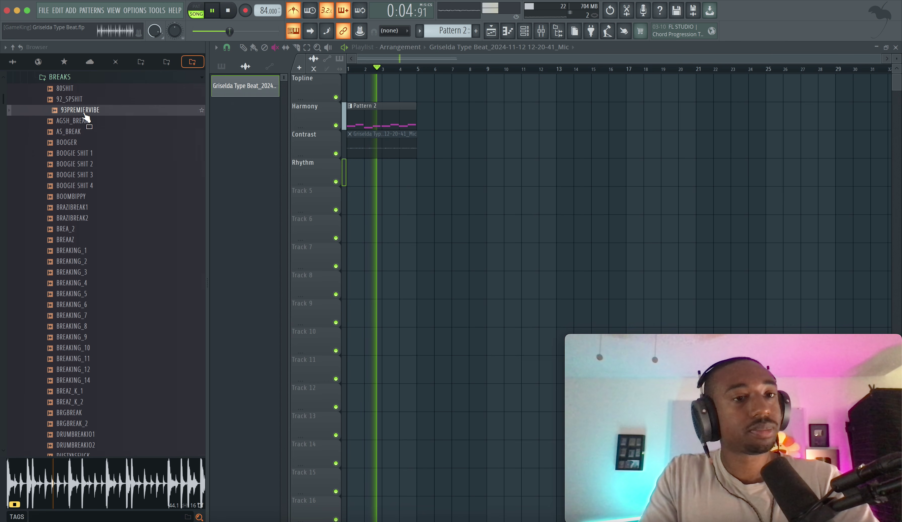
key(space)
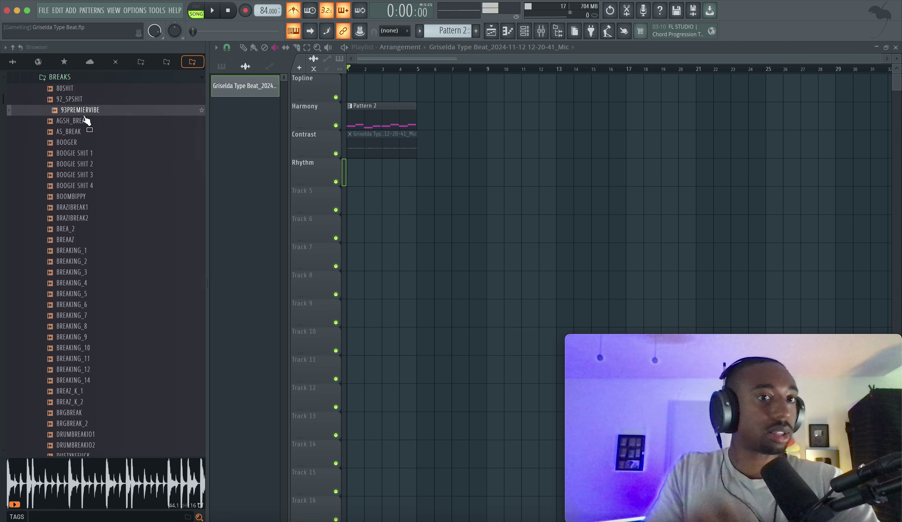
Audition other loops in the BREAKS folder over the playing piano pattern, down to RIMTHANG
click(79, 101)
key(space)
scroll(103, 358, down, 3)
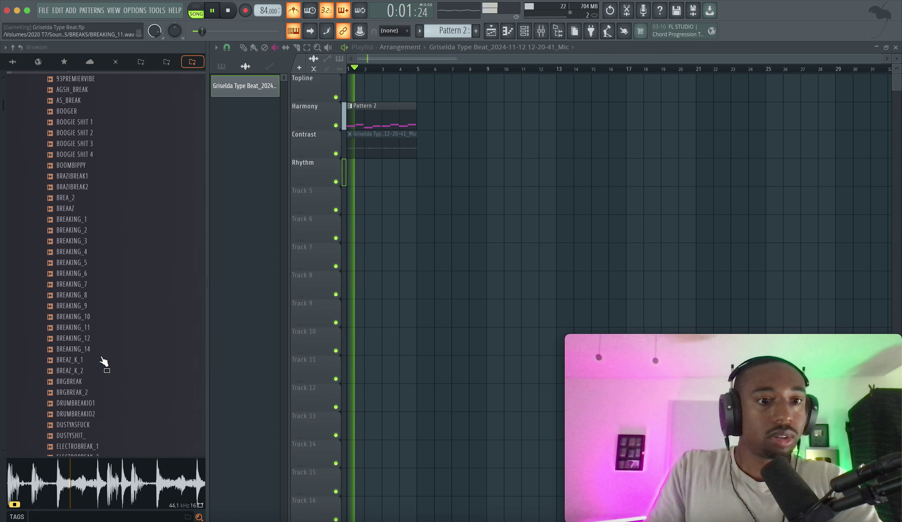
scroll(91, 384, down, 10)
click(87, 261)
click(77, 283)
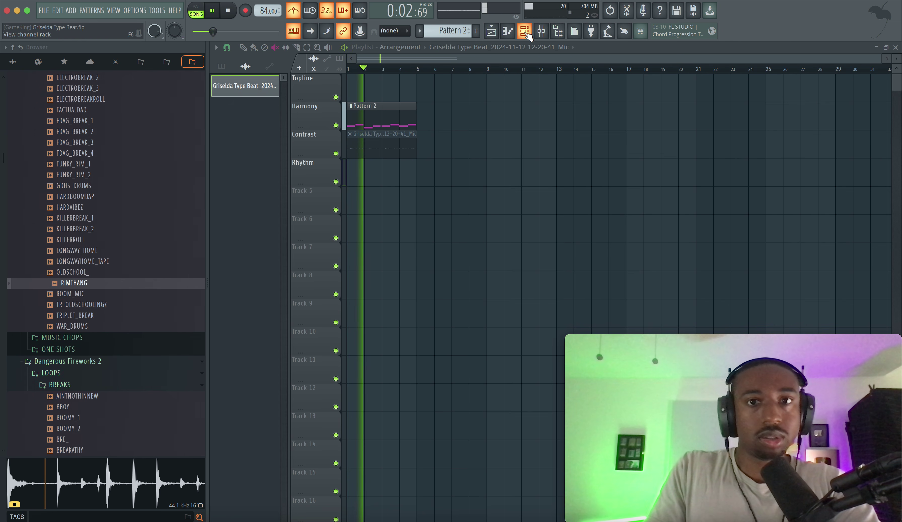
Preview RIMTHANG once more over the piano and place it on the Rhythm track at bar 1
drag(104, 283, 96, 285)
right_click(93, 284)
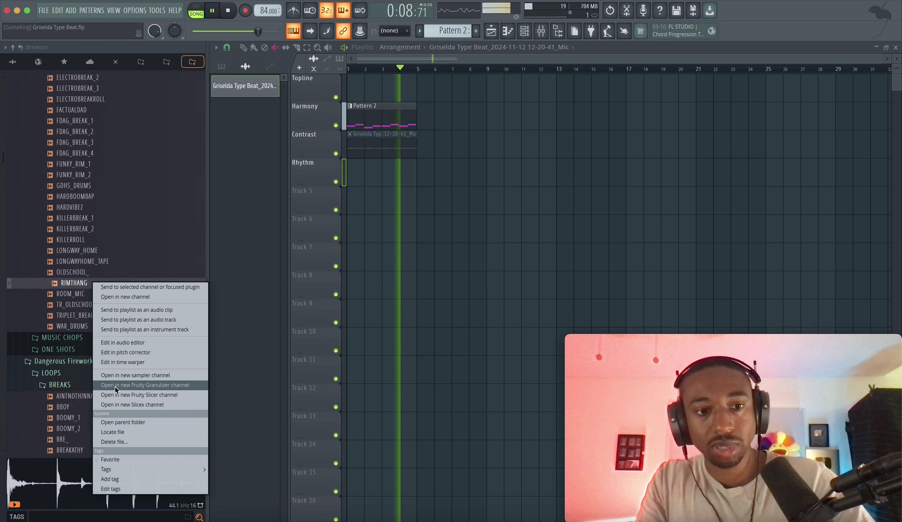
click(63, 293)
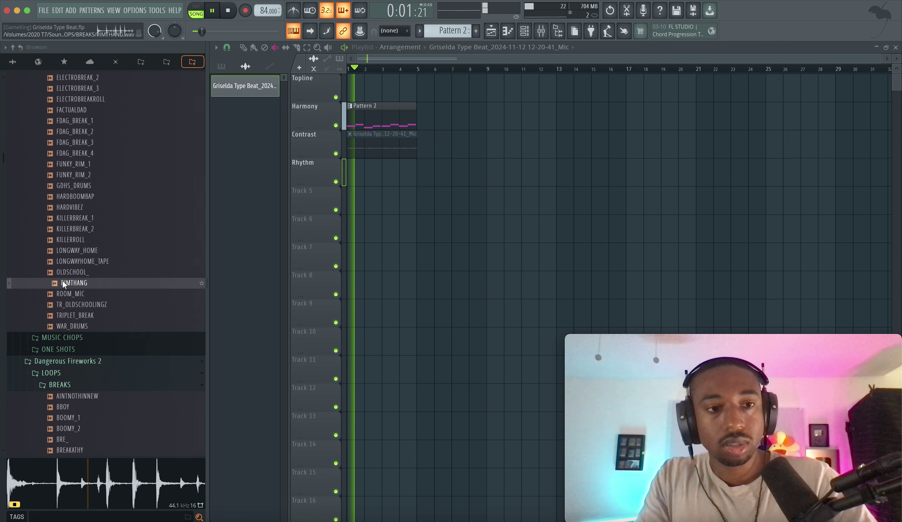
key(space)
click(61, 282)
drag(353, 182, 353, 182)
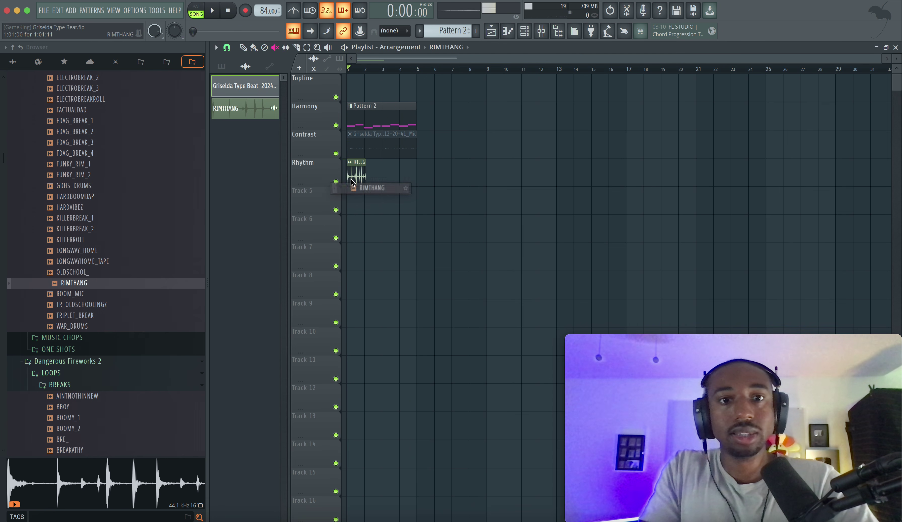
Set the RIMTHANG clip's time-stretching mode to Stretch, fit its time to 1:00:00, and play it with the piano
scroll(355, 182, up, 5)
scroll(357, 182, up, 3)
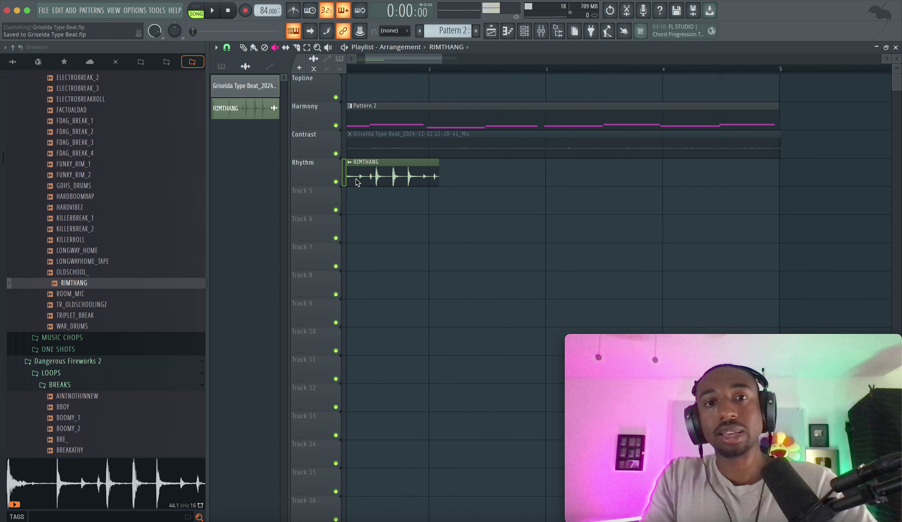
click(385, 171)
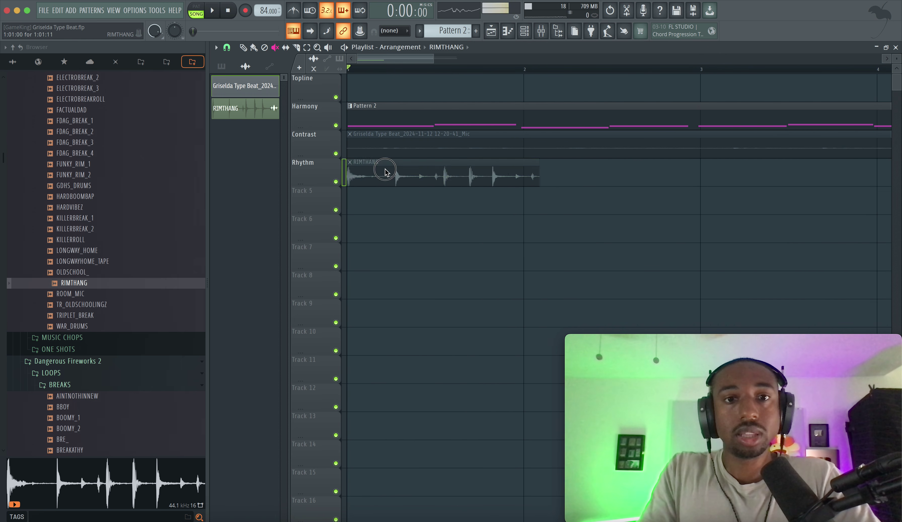
click(385, 171)
double_click(403, 166)
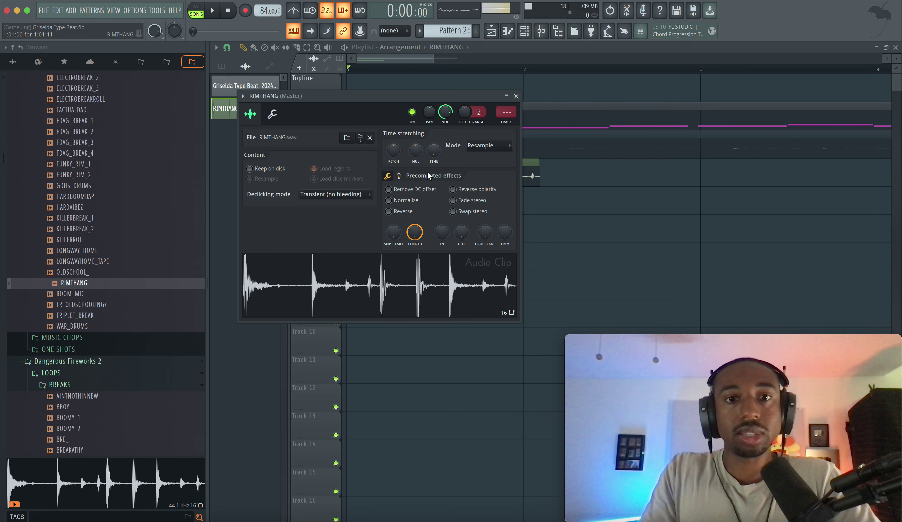
click(473, 145)
click(474, 173)
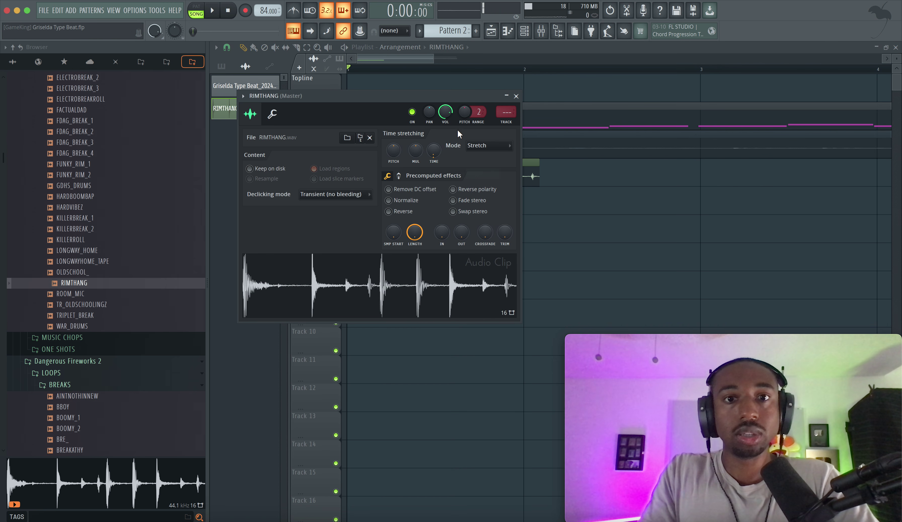
drag(440, 97, 426, 218)
drag(423, 269, 423, 281)
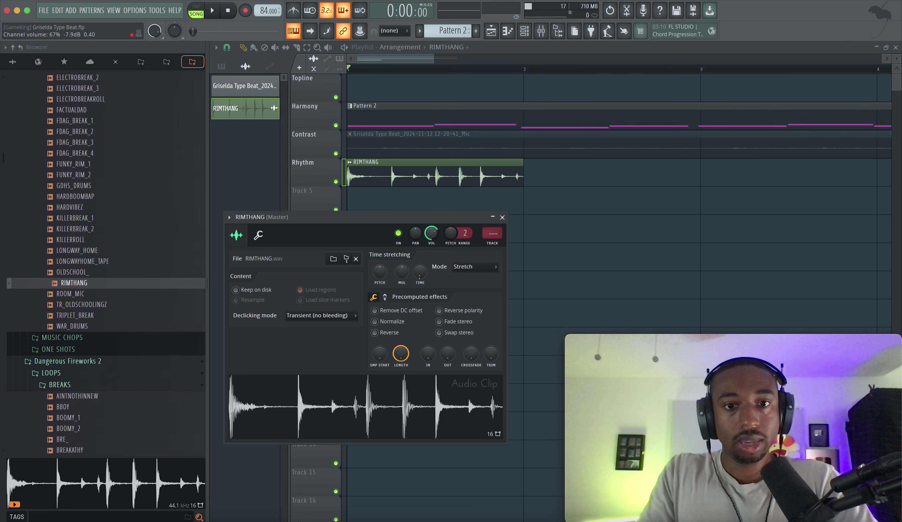
key(space)
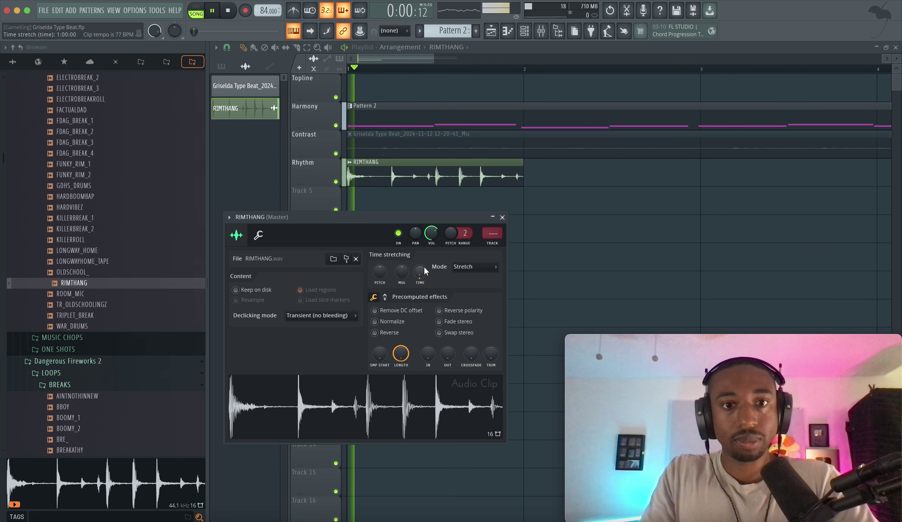
click(502, 217)
key(space)
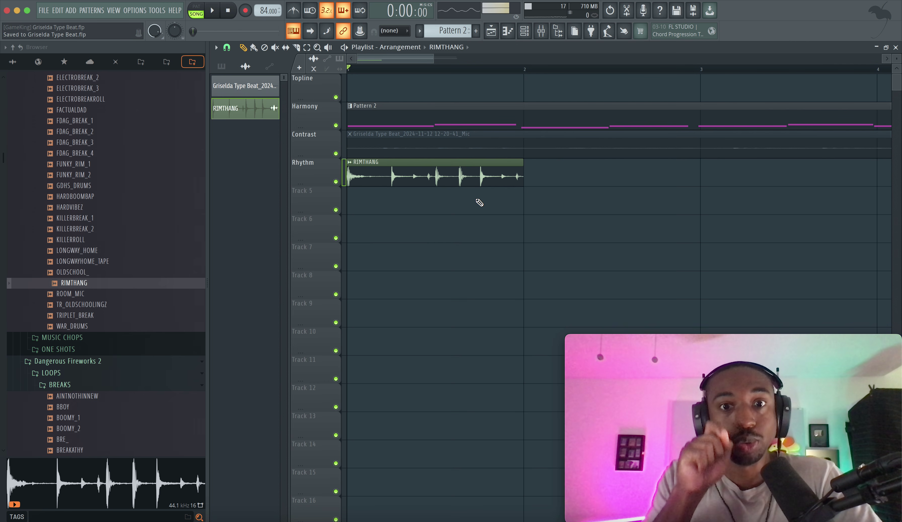
Set the playlist snap to 1/2 beat and slice the RIMTHANG clip at steps 7 and 11 of bar 1
key(space)
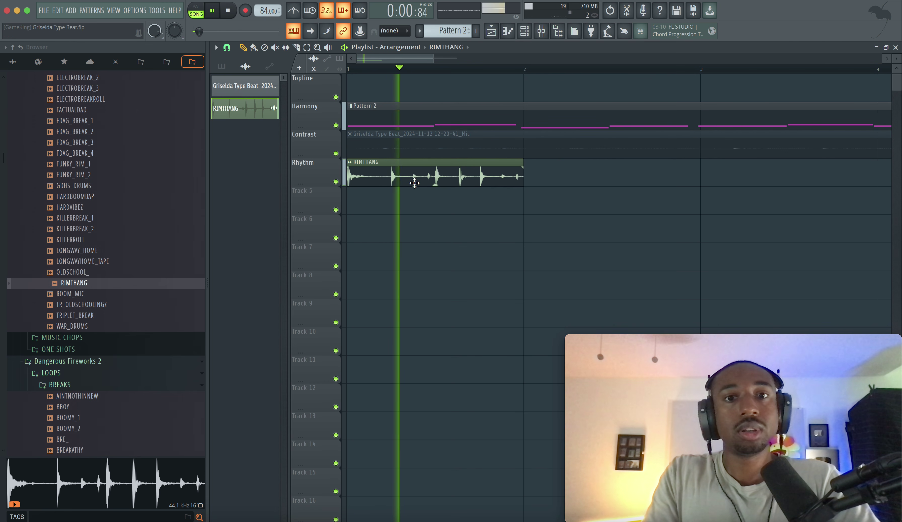
key(space)
key(space)
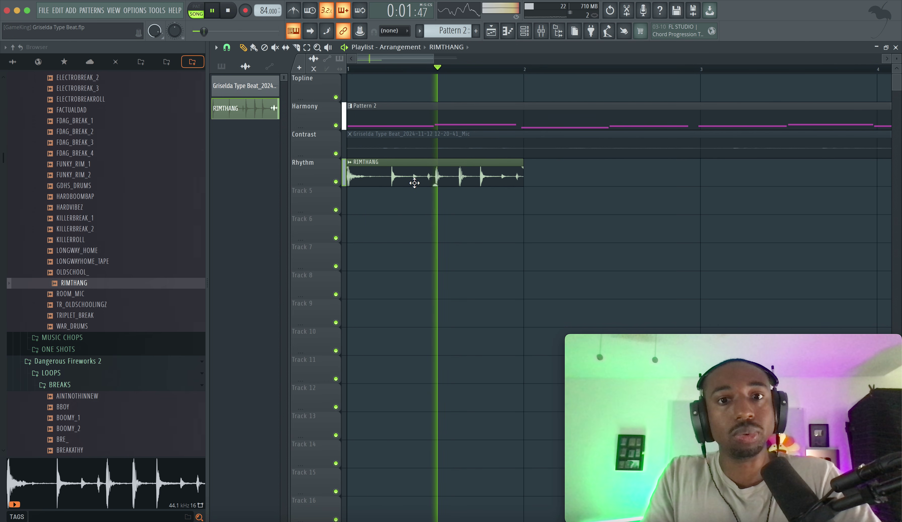
key(space)
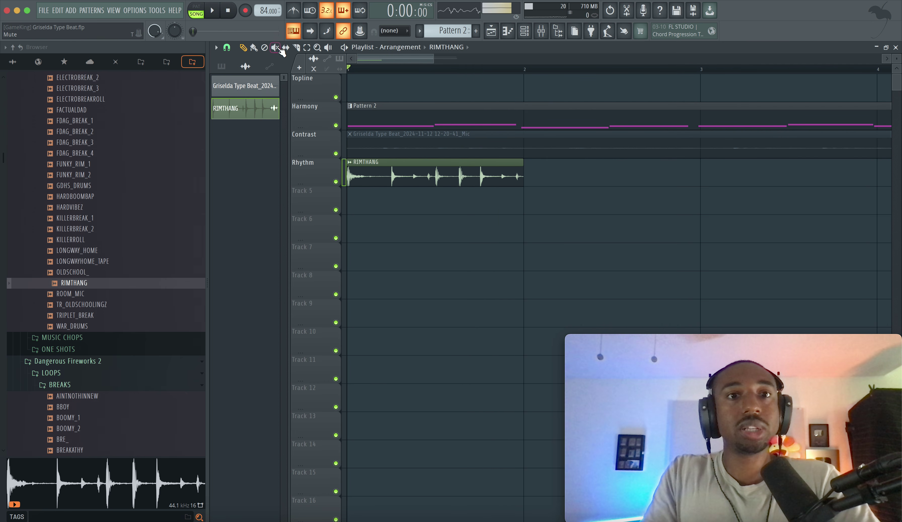
click(228, 48)
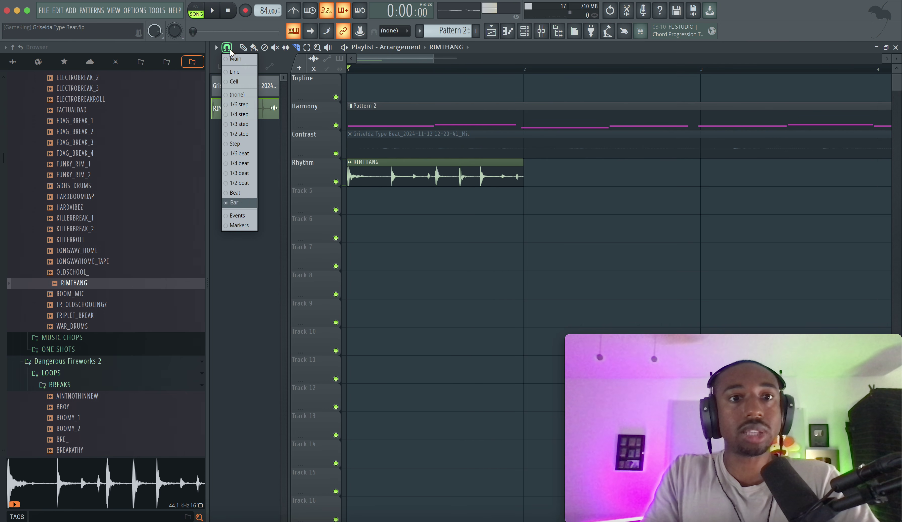
click(240, 183)
scroll(389, 195, up, 3)
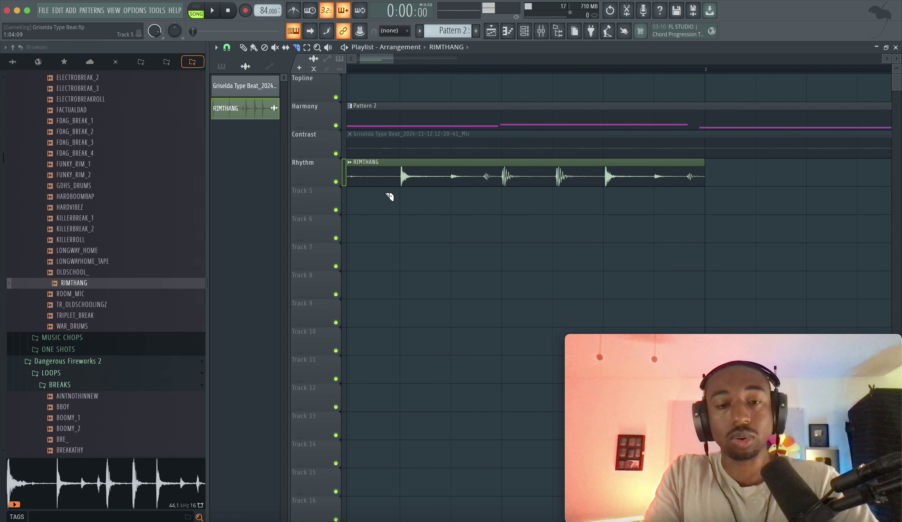
key(space)
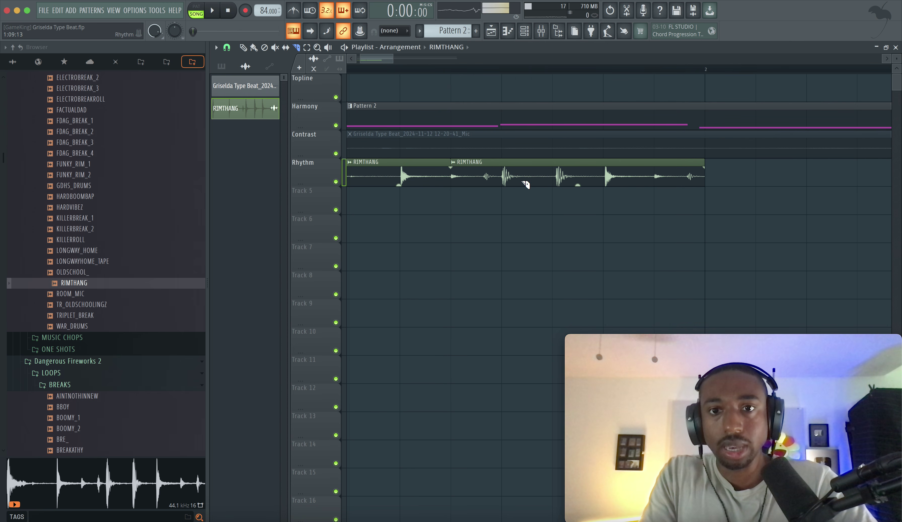
click(552, 181)
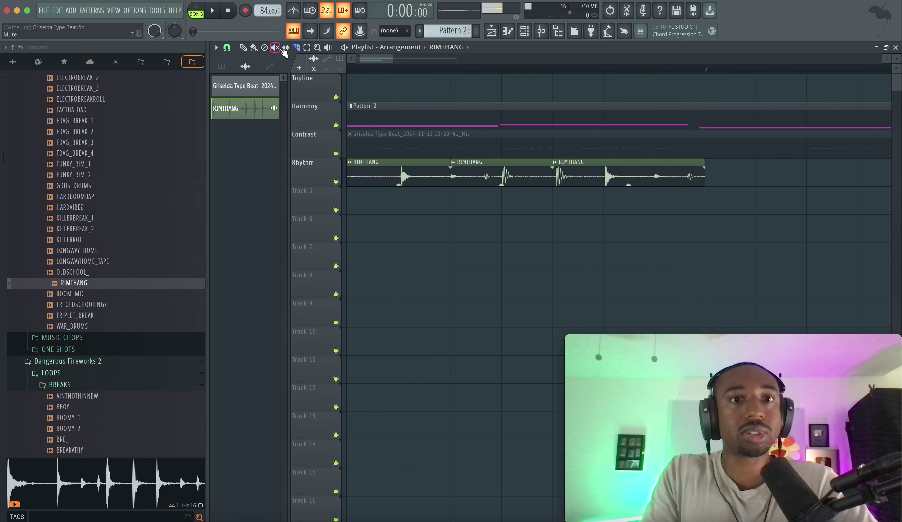
Slip the audio inside the middle RIMTHANG slice earlier so its first snare falls near the slice's start, checking it in playback
drag(470, 170, 491, 171)
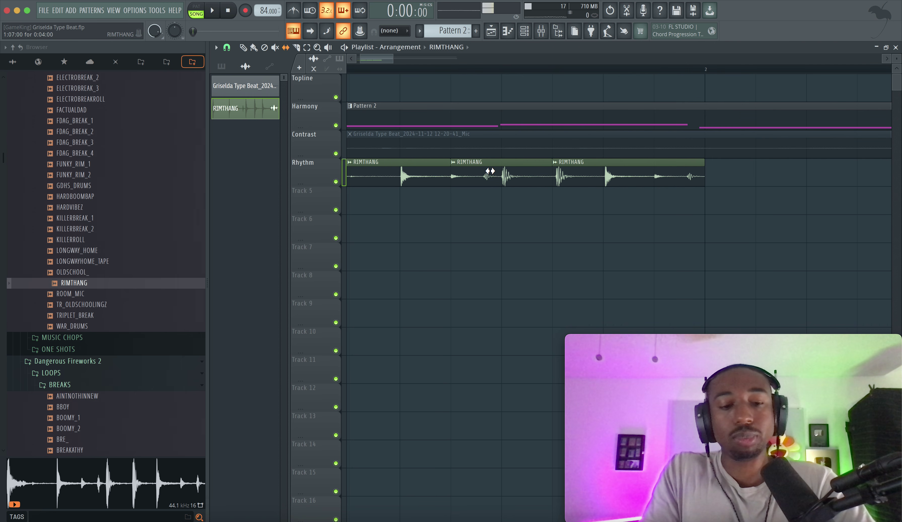
click(504, 169)
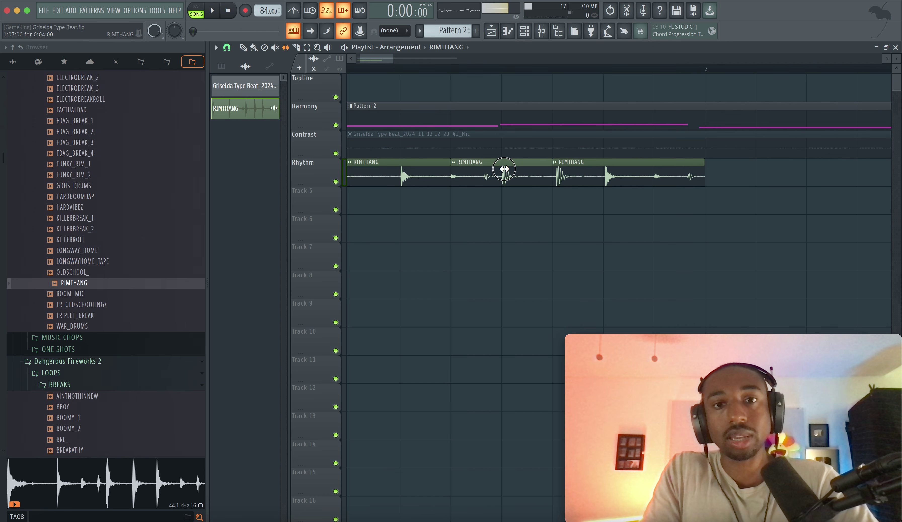
drag(488, 168, 474, 167)
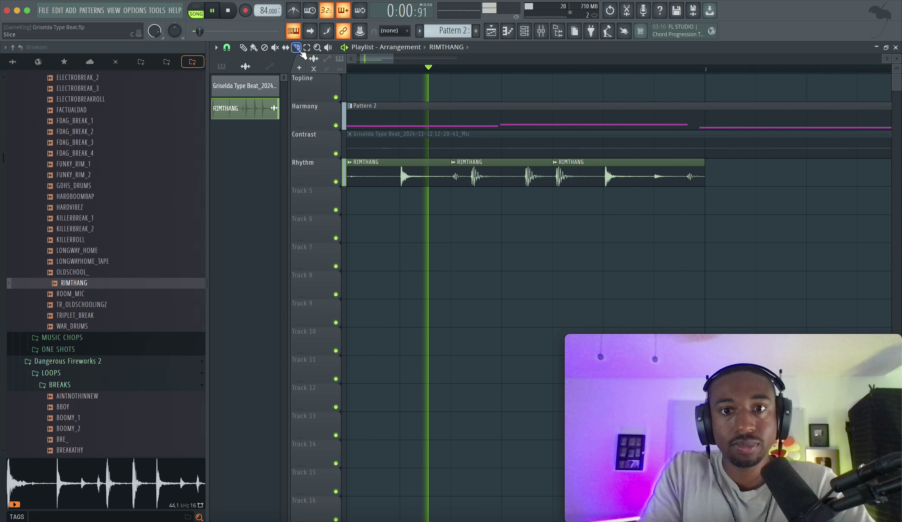
key(space)
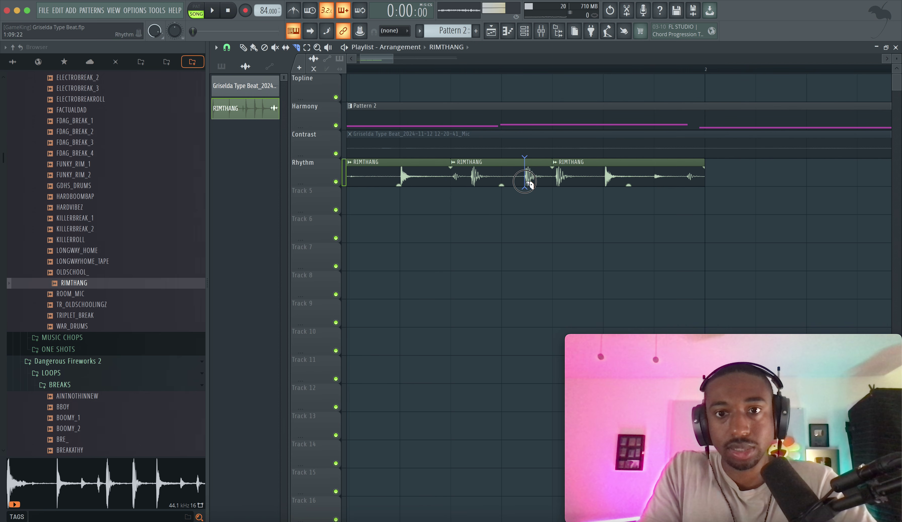
Slice the middle RIMTHANG clip at 1:09:21 before its second snare and slip the short piece's audio to start on a quieter hit
click(524, 182)
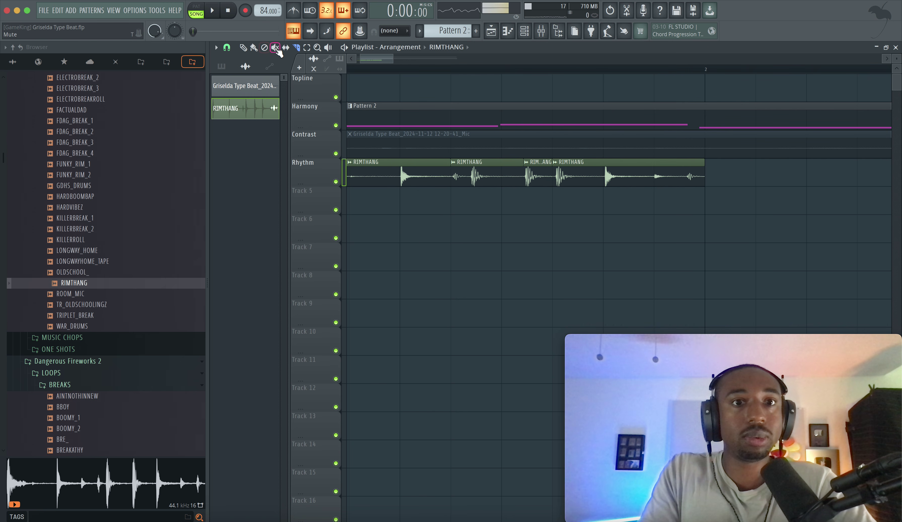
click(286, 47)
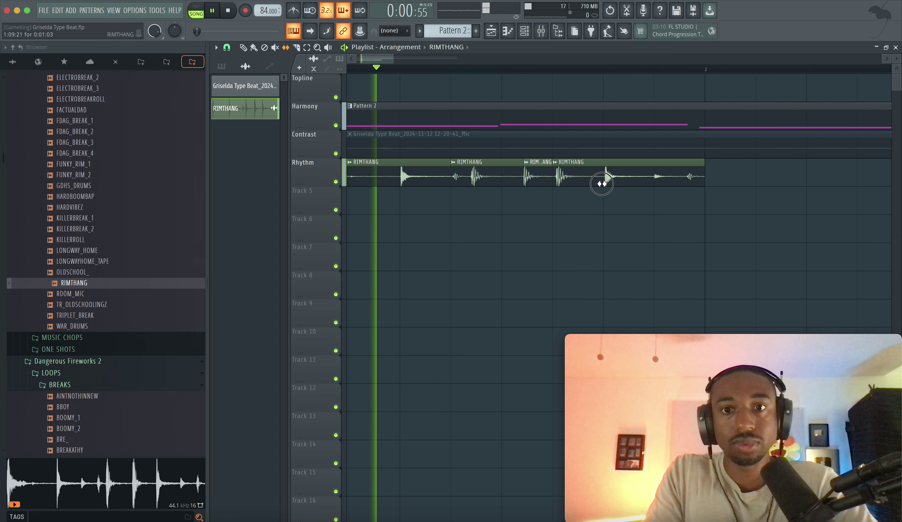
key(space)
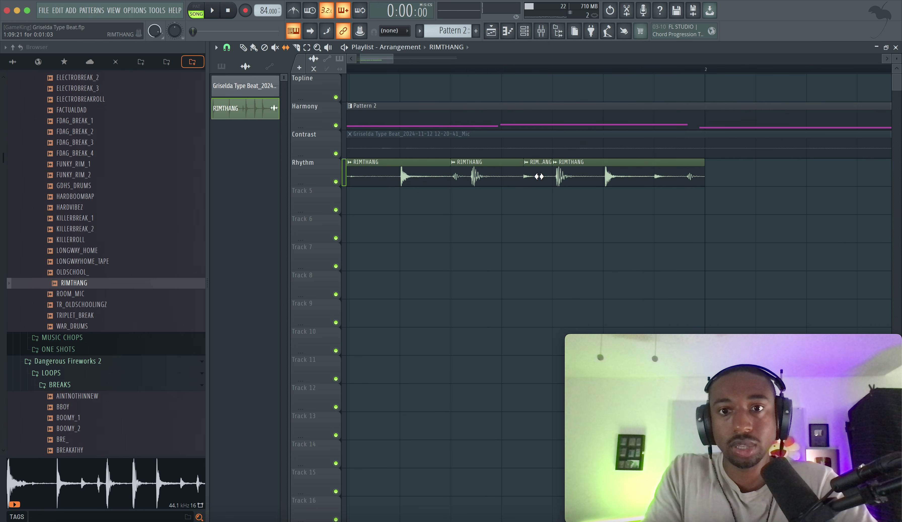
scroll(487, 158, up, 2)
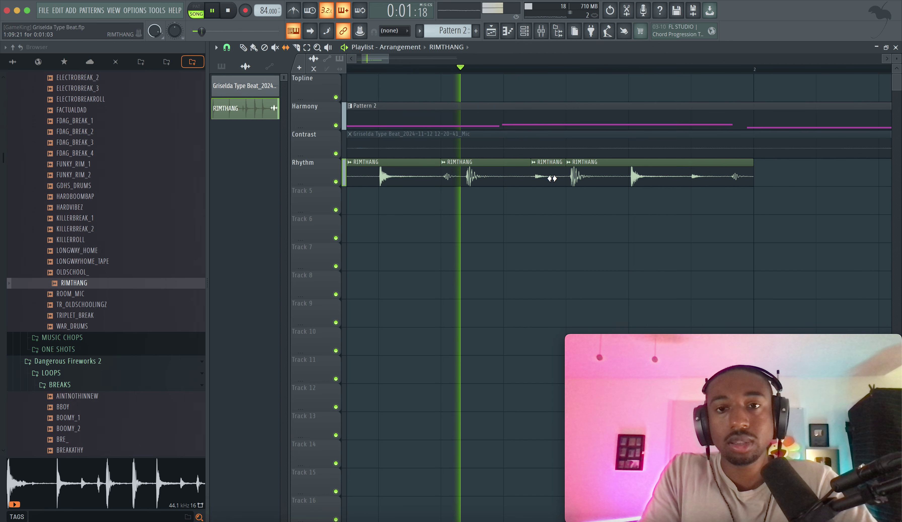
click(552, 178)
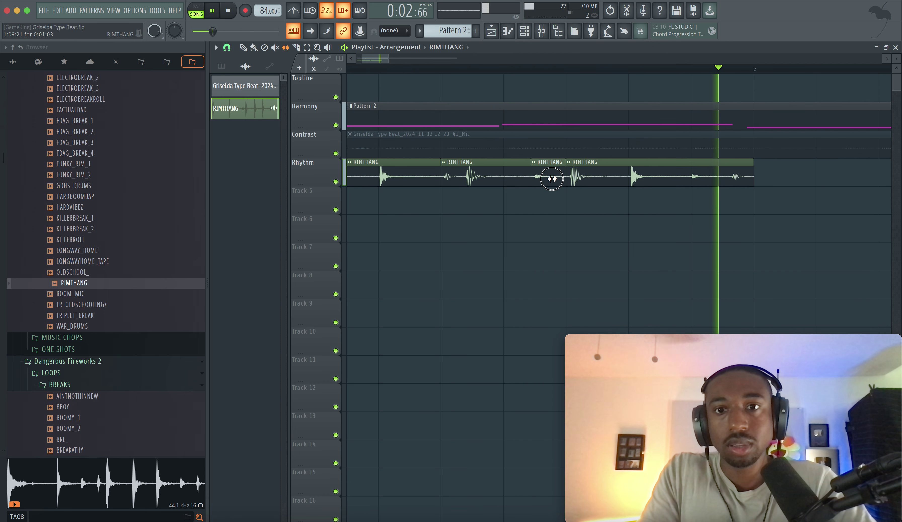
Slip the audio of the last RIMTHANG slice slightly earlier so its snare lands on the slice's start
key(space)
key(space)
click(585, 174)
drag(585, 174, 581, 175)
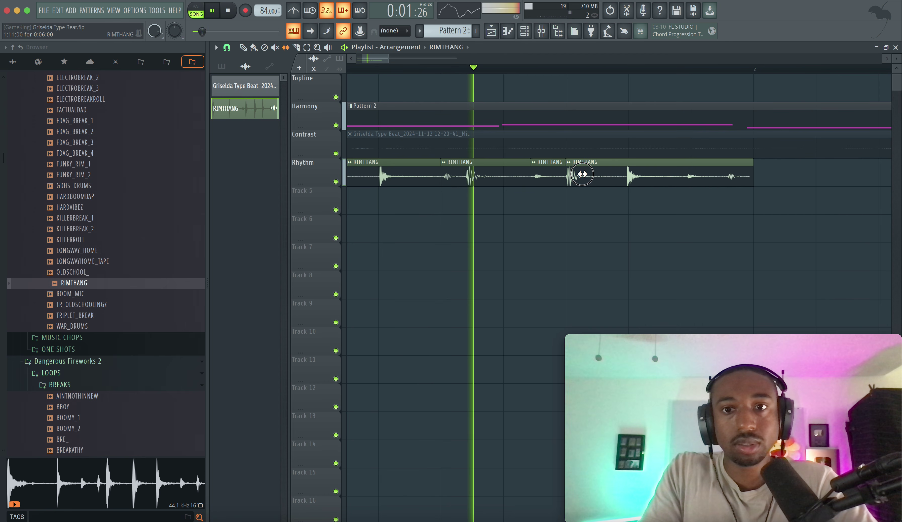
Turn on the metronome and play the sliced RIMTHANG break against it to check the timing
key(space)
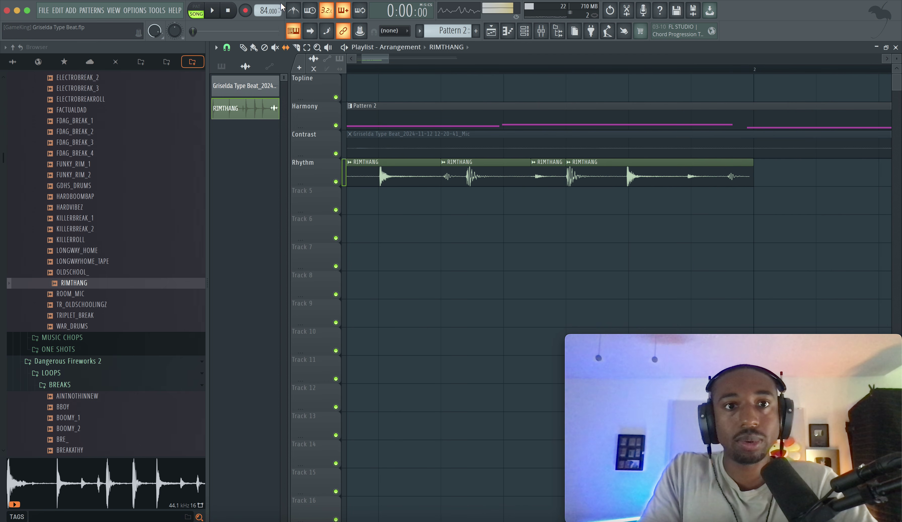
click(295, 14)
key(space)
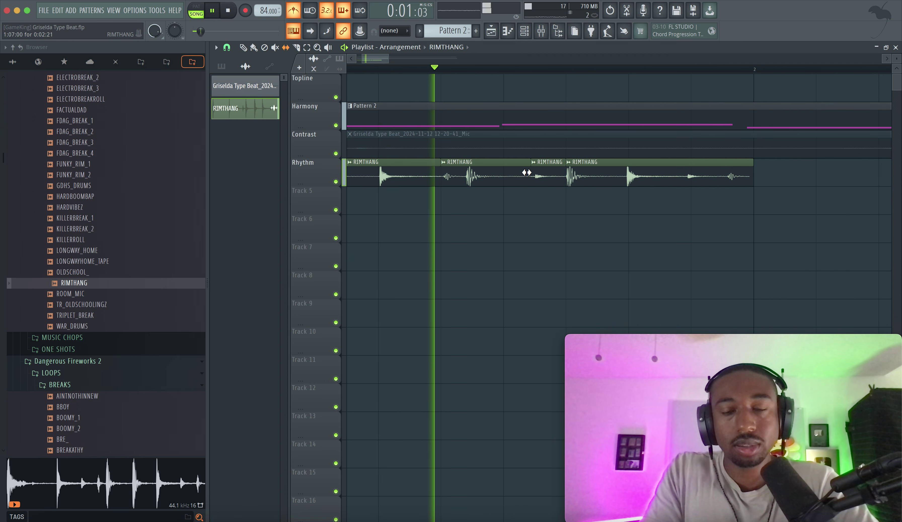
key(space)
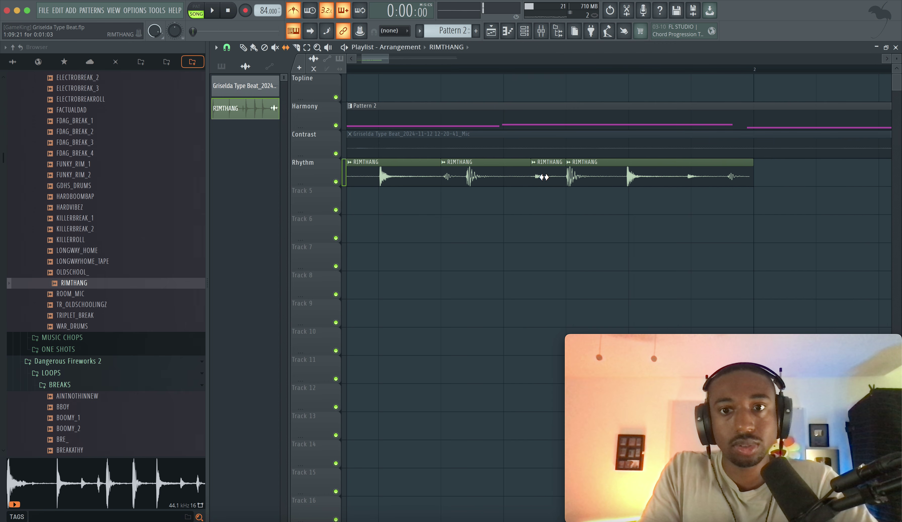
key(space)
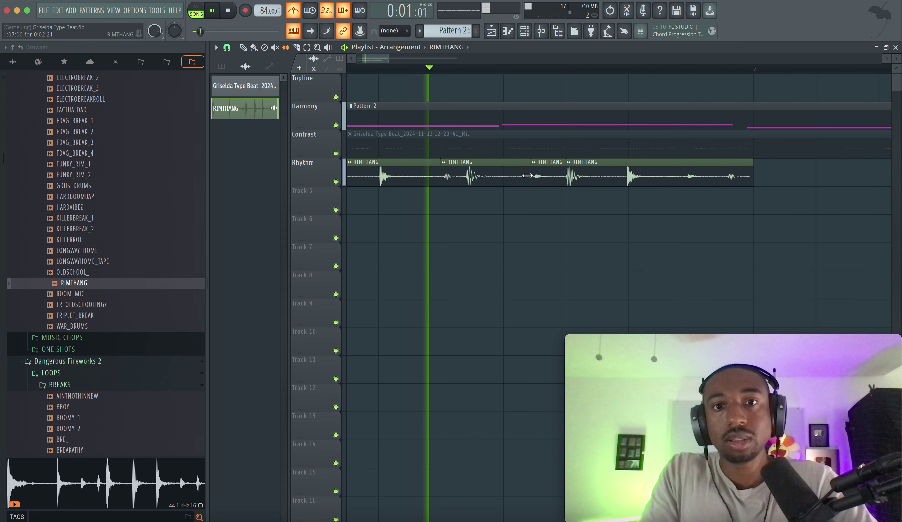
key(space)
Set the playlist snap to 1/4 beat
click(227, 47)
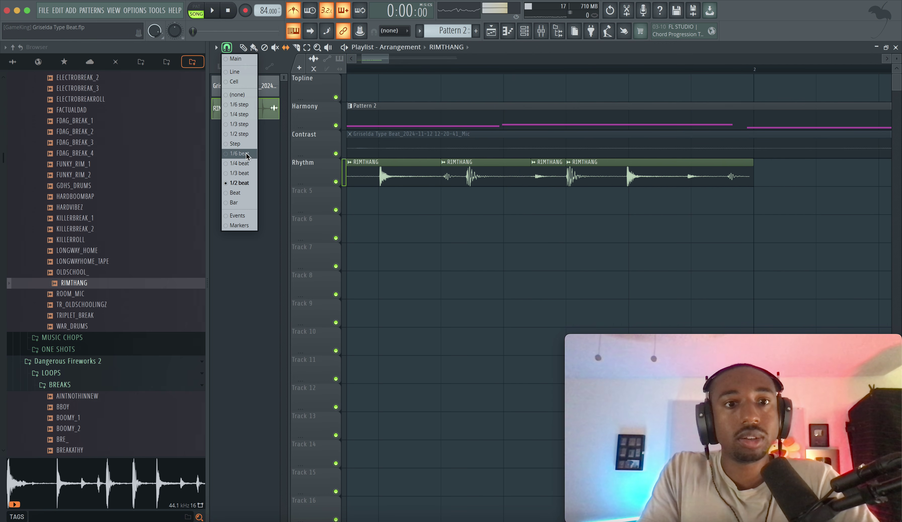
click(246, 165)
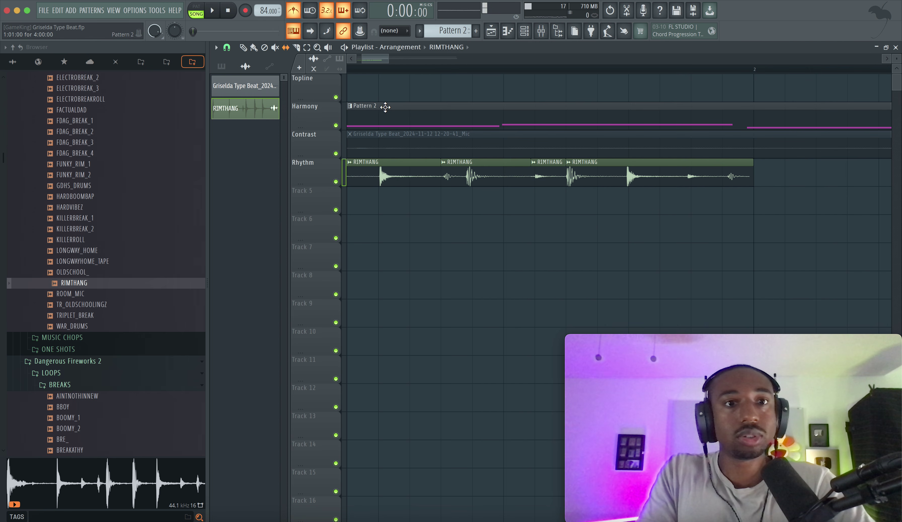
click(231, 47)
click(375, 285)
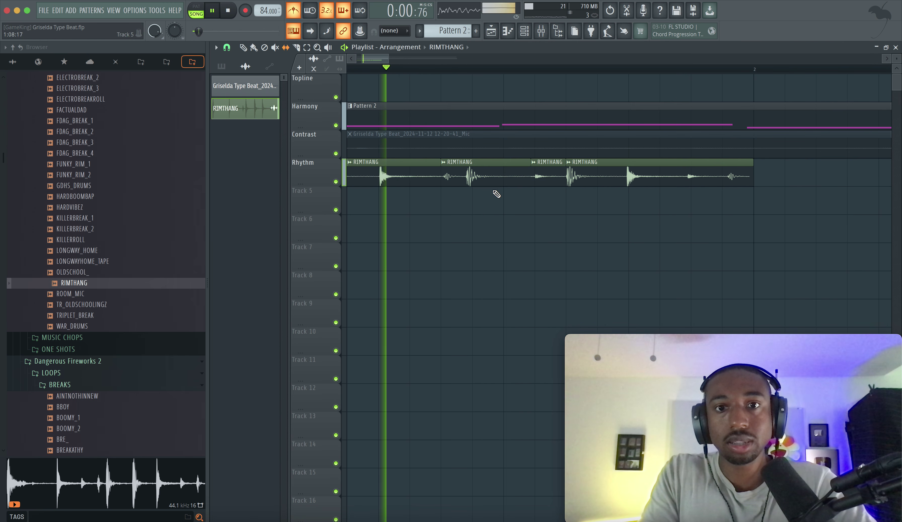
Slip the second RIMTHANG slice's audio slightly later and shift the short third piece to another soft hit, checking both in playback
key(space)
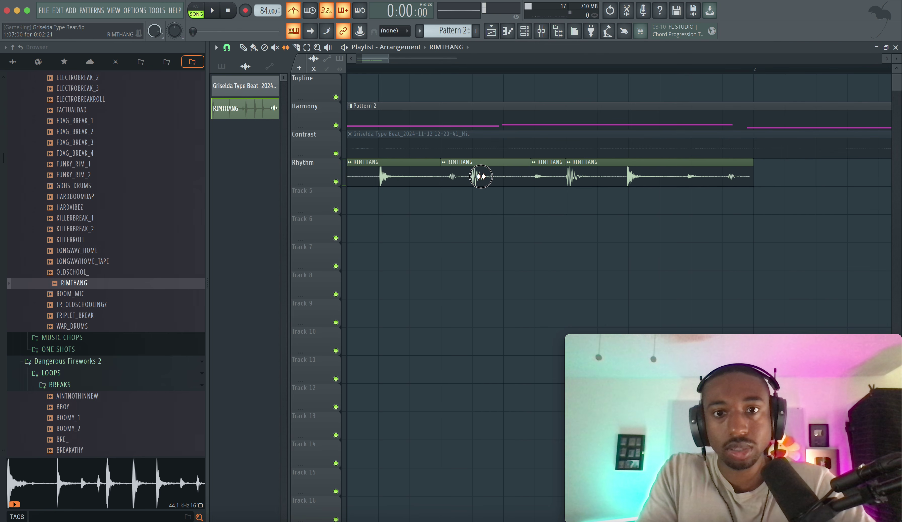
key(space)
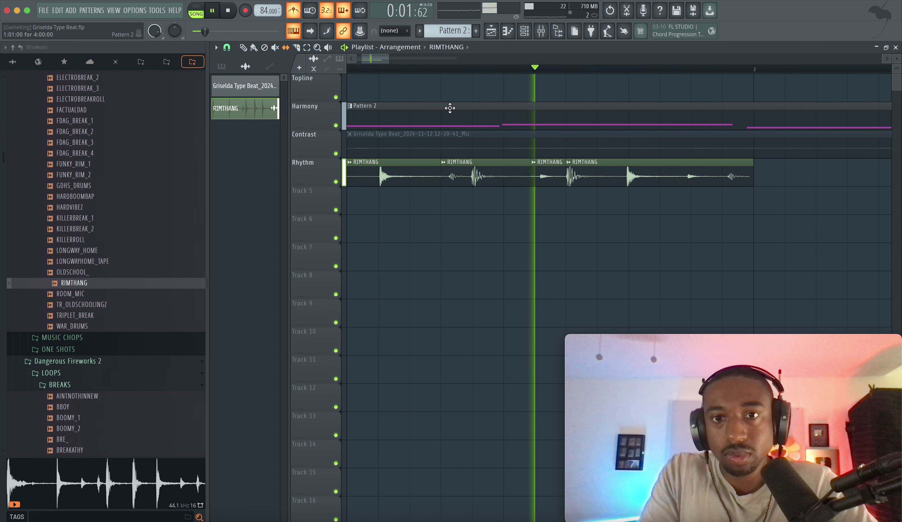
key(space)
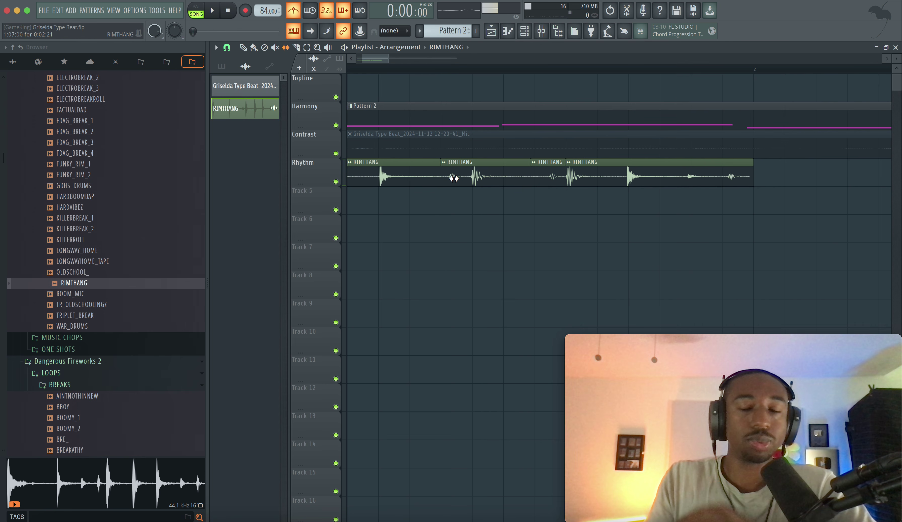
key(space)
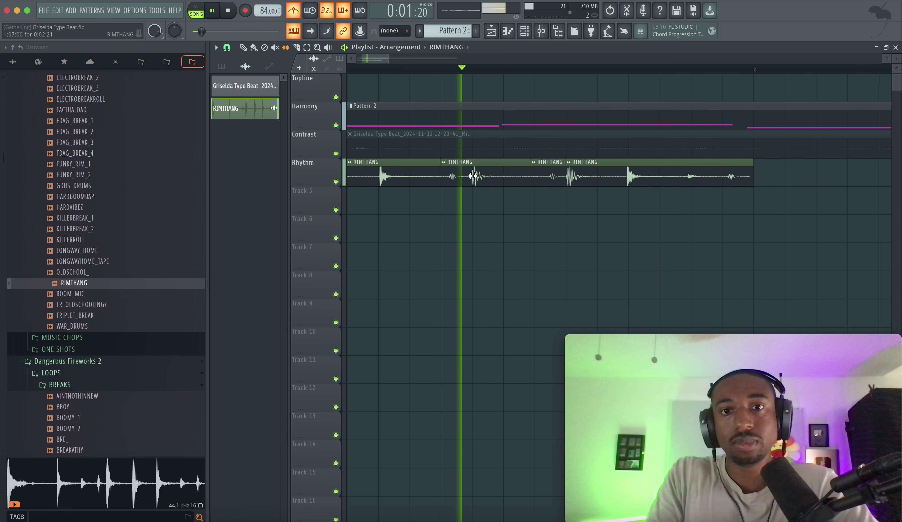
key(space)
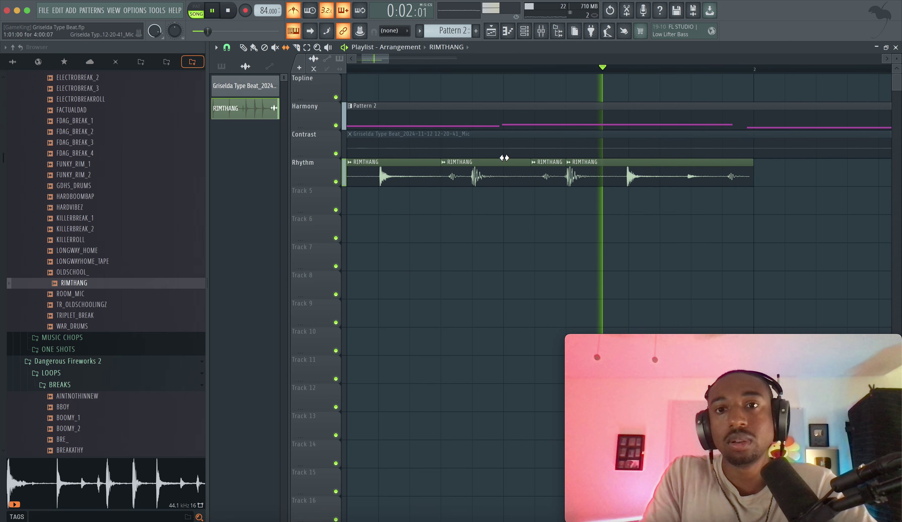
key(space)
Duplicate the four RIMTHANG pieces from bar 1 into bar 2 on the Rhythm track and turn the metronome off
scroll(500, 158, down, 5)
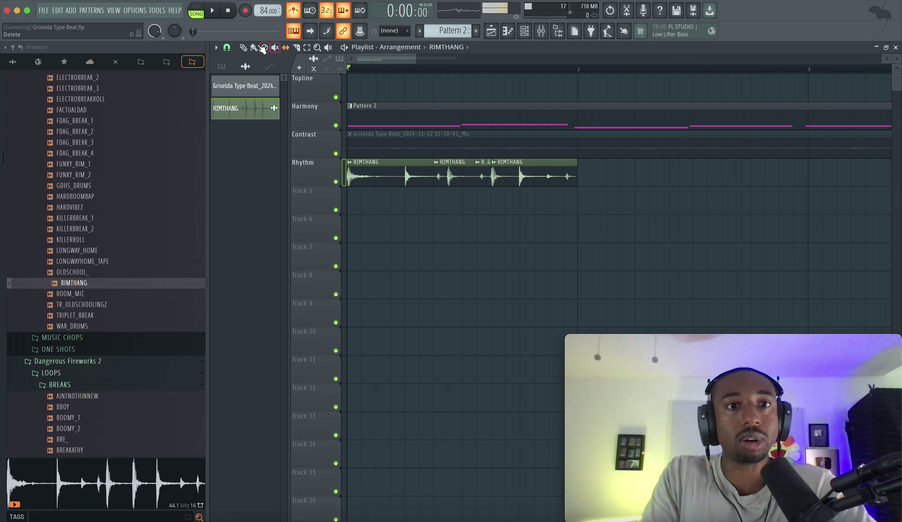
drag(535, 197, 332, 177)
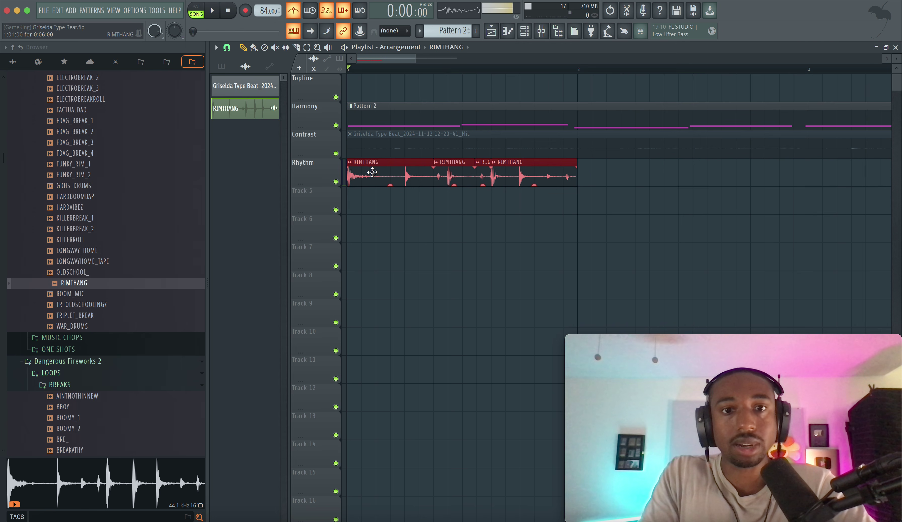
drag(582, 213, 604, 174)
key(space)
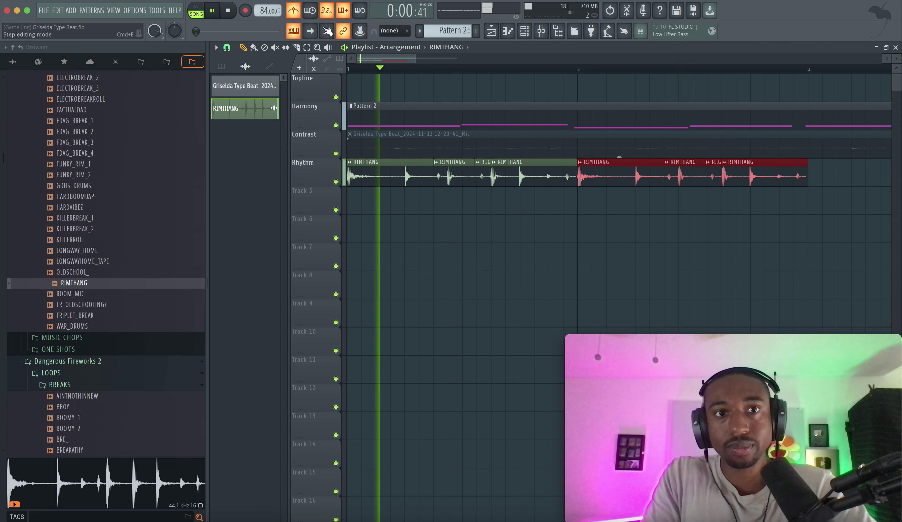
scroll(500, 192, right, 2)
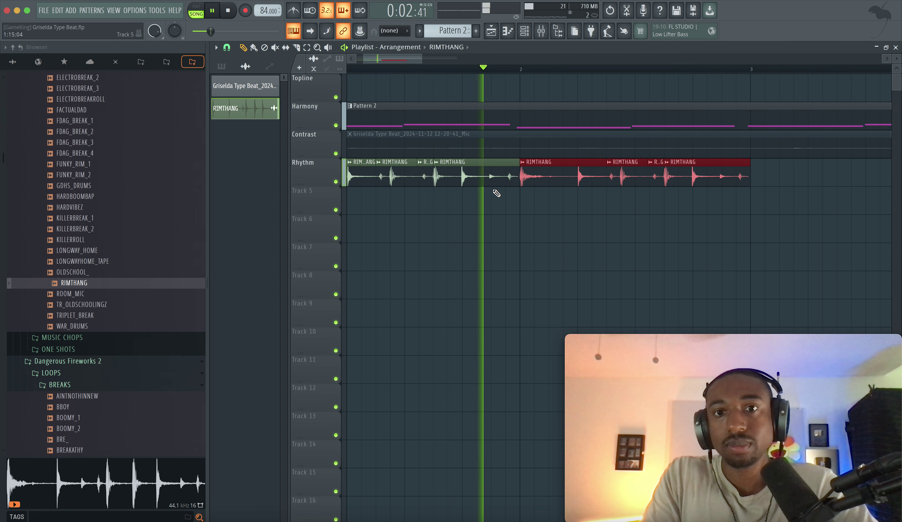
key(space)
Slice the last bar 1 RIMTHANG clip at 1:16:01 and slip the short end piece's audio slightly later
scroll(530, 183, up, 1)
scroll(530, 183, up, 2)
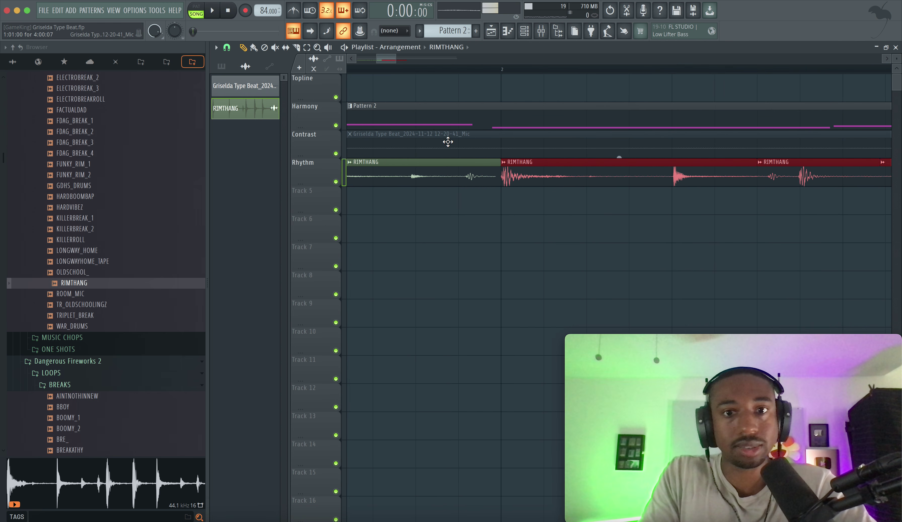
click(463, 179)
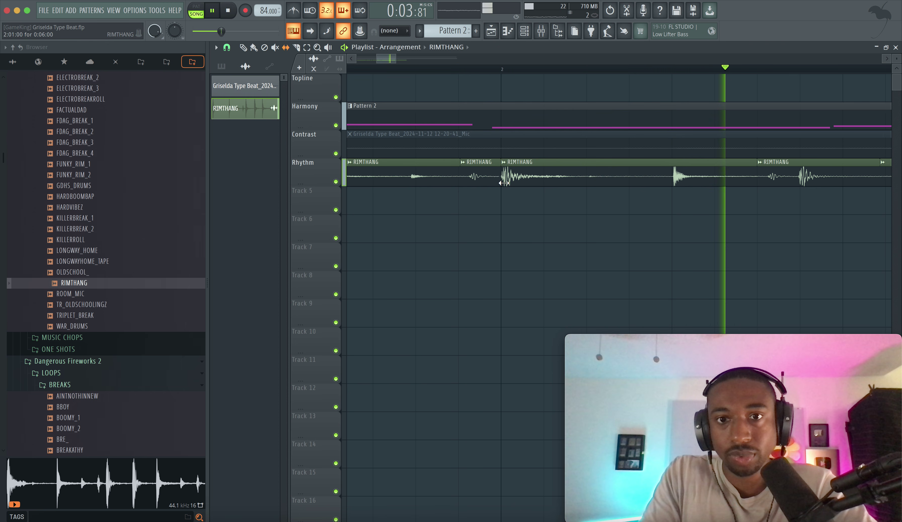
drag(479, 179, 481, 178)
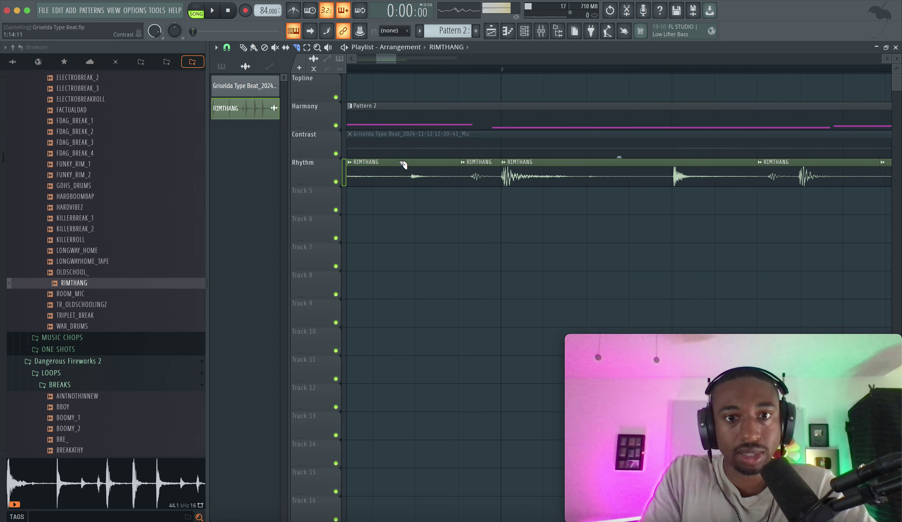
Slice the RIMTHANG clip at 1:14:21 and slip the new piece's audio slightly later so its soft hit lands later
click(285, 48)
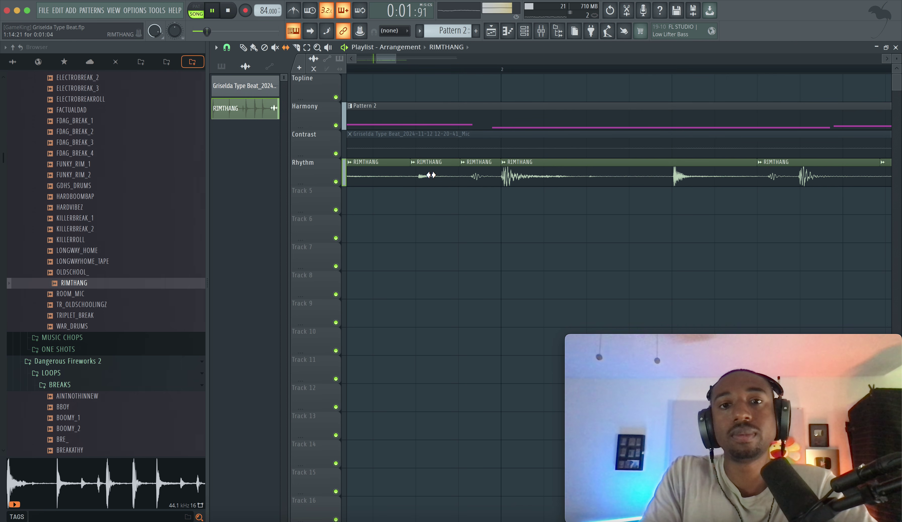
drag(527, 176, 421, 178)
key(space)
Delete the RIMTHANG copy in bar 2 and replace it with a duplicate of all the edited bar 1 slices
scroll(419, 154, down, 5)
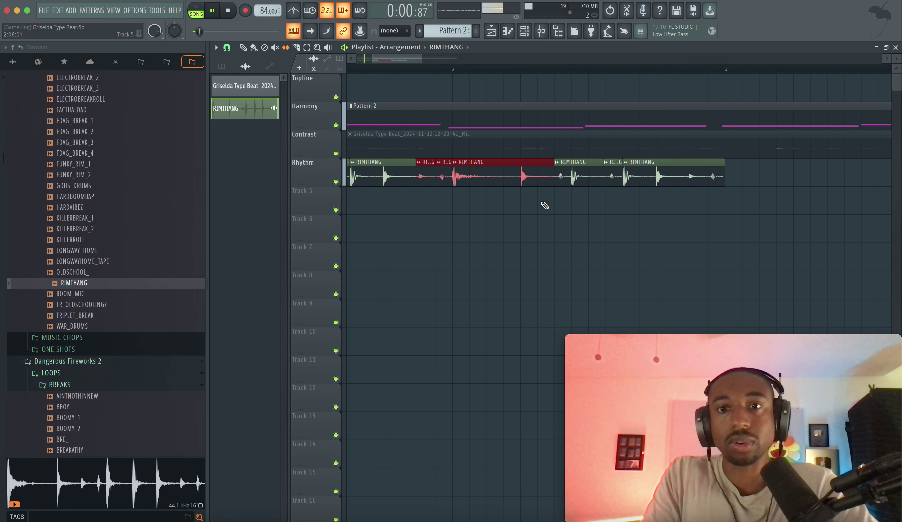
scroll(588, 171, down, 3)
right_click(626, 183)
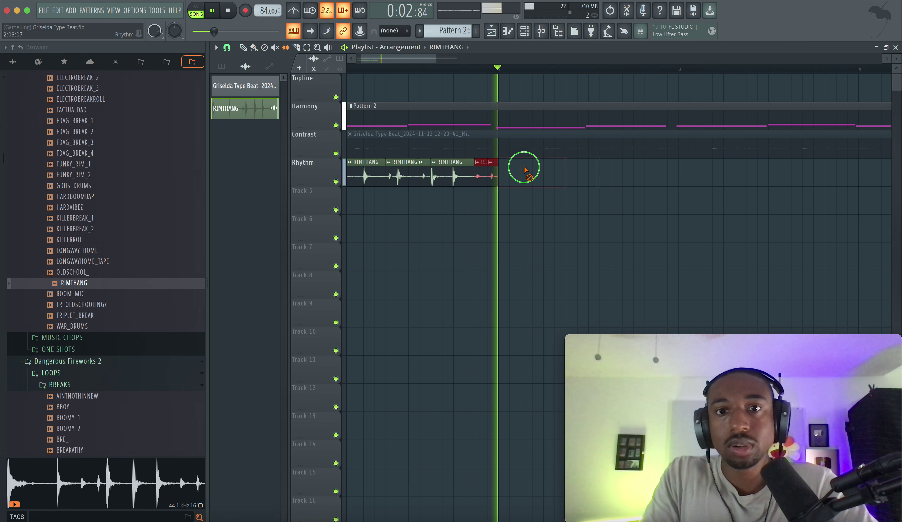
key(space)
drag(532, 171, 152, 171)
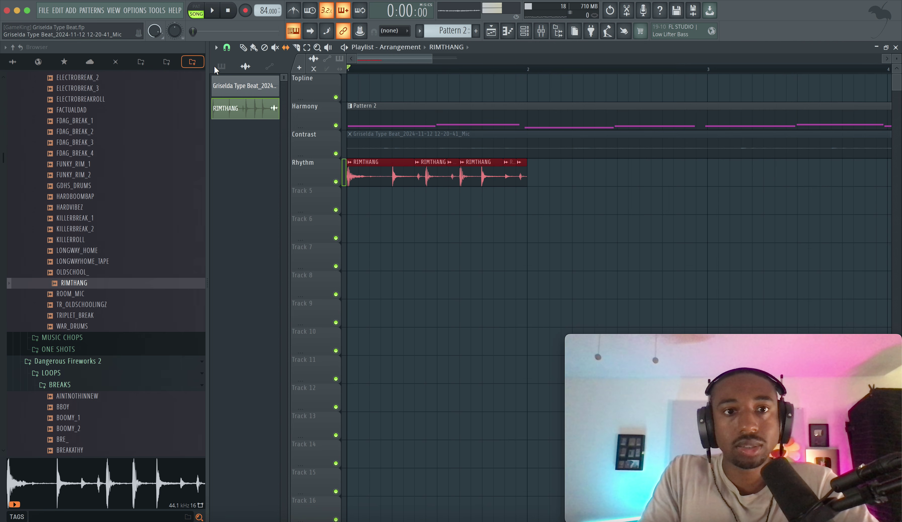
drag(365, 179, 543, 166)
key(space)
super+click(537, 209)
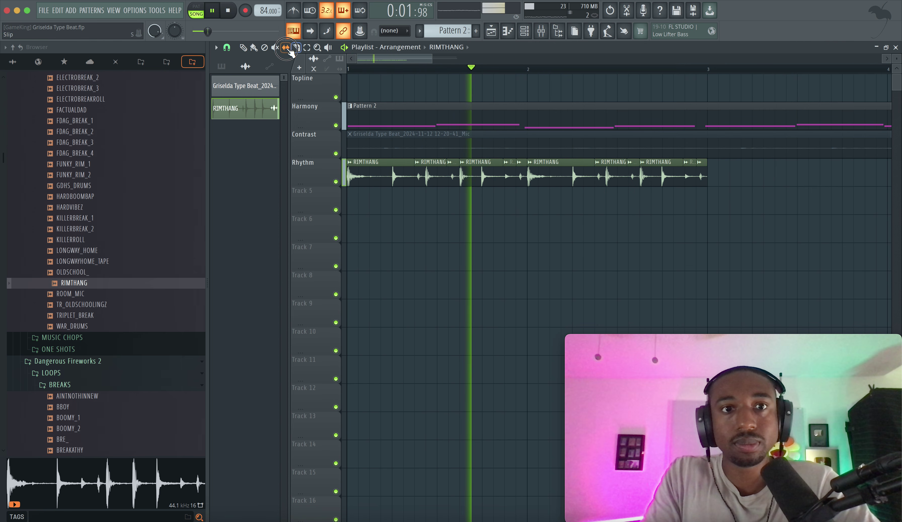
Try slipping the audio of the first RIMTHANG slice in bar 2 slightly earlier during playback, and undo the change
scroll(523, 193, up, 3)
key(space)
scroll(523, 193, up, 5)
key(space)
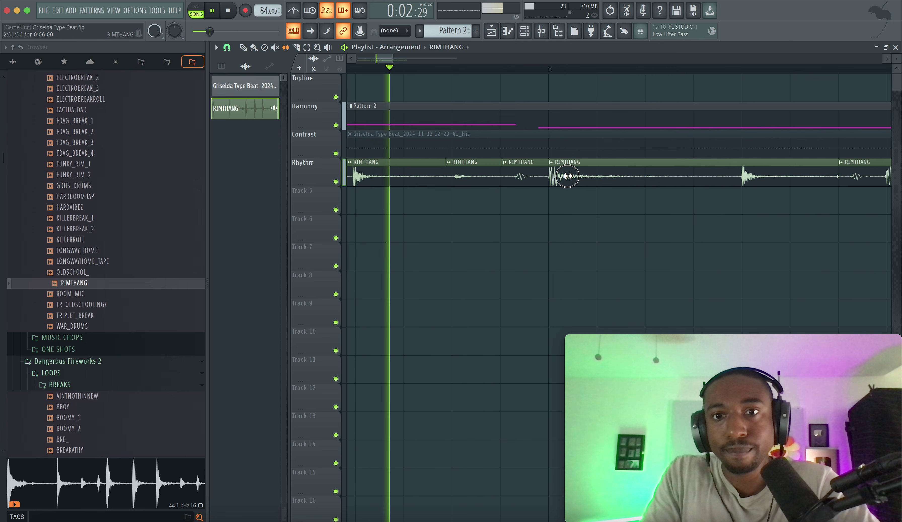
key(ctrl+z)
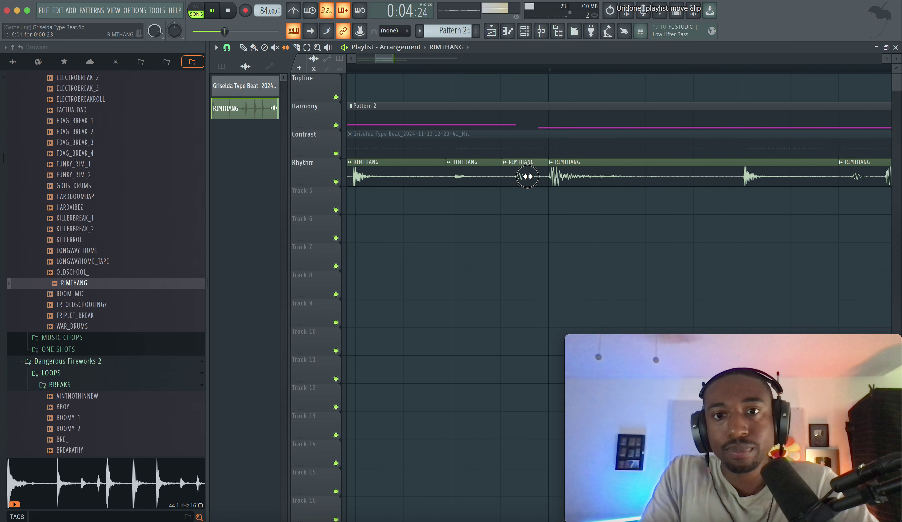
Play the two-bar RIMTHANG break with the piano pattern from the start to check the groove
scroll(530, 176, down, 8)
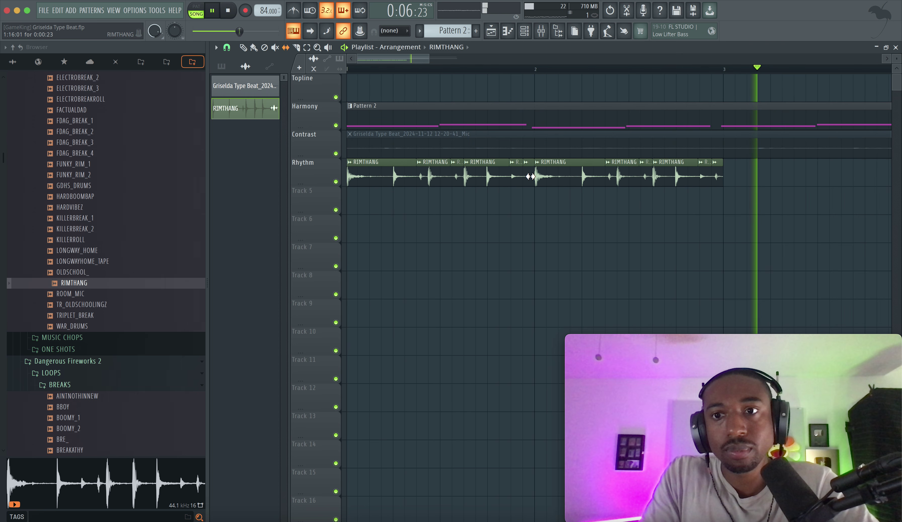
key(space)
key(space)
scroll(447, 139, down, 2)
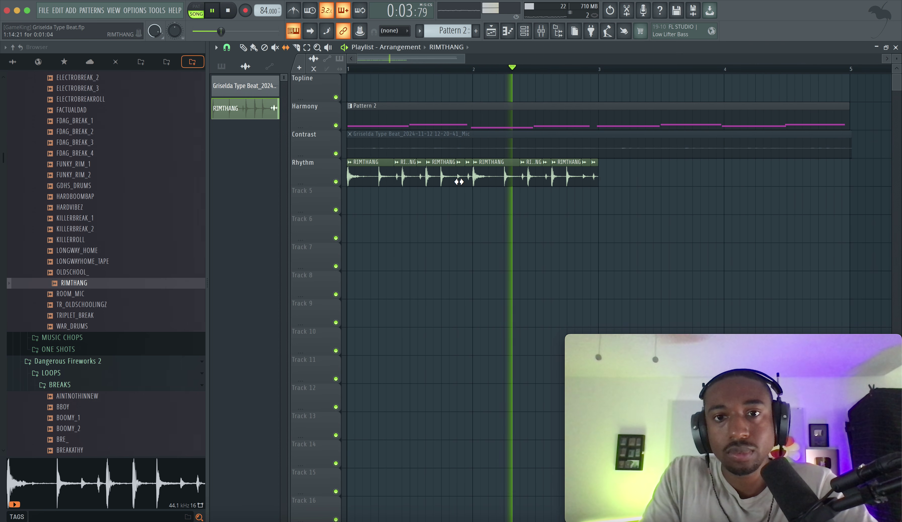
scroll(458, 182, up, 3)
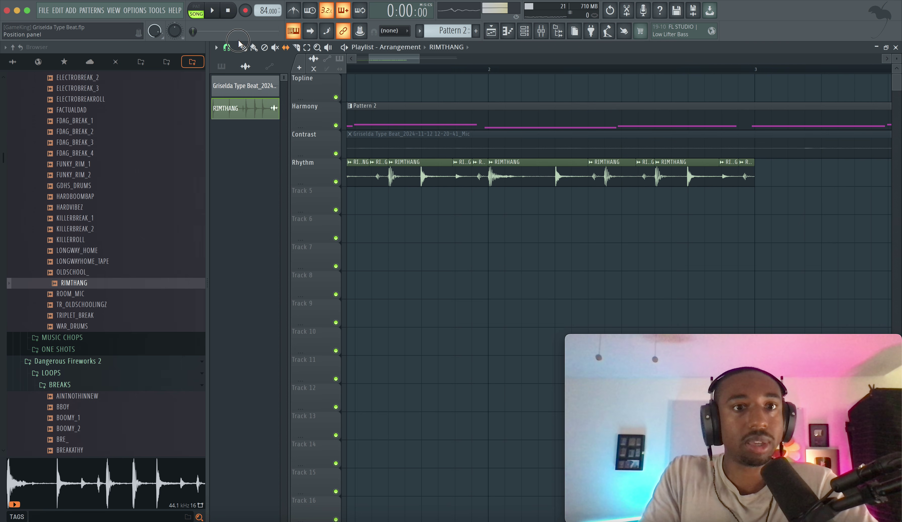
Open Pattern 2 from the Harmony track in the piano roll and switch it to the HAS_PIANO_4 channel
double_click(481, 111)
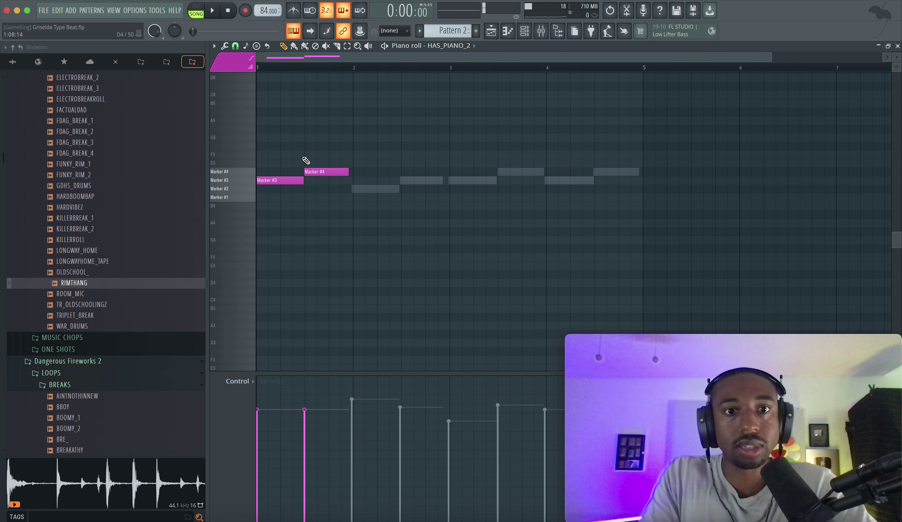
click(490, 34)
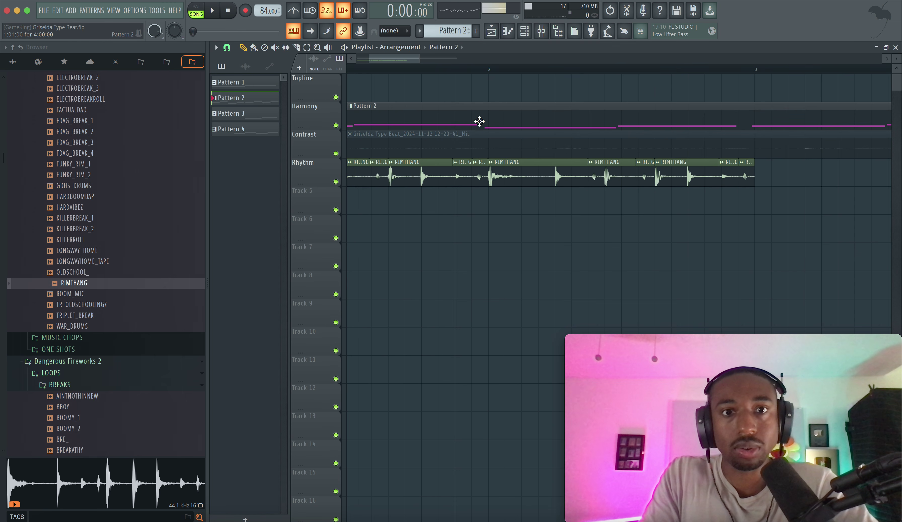
double_click(492, 120)
key(space)
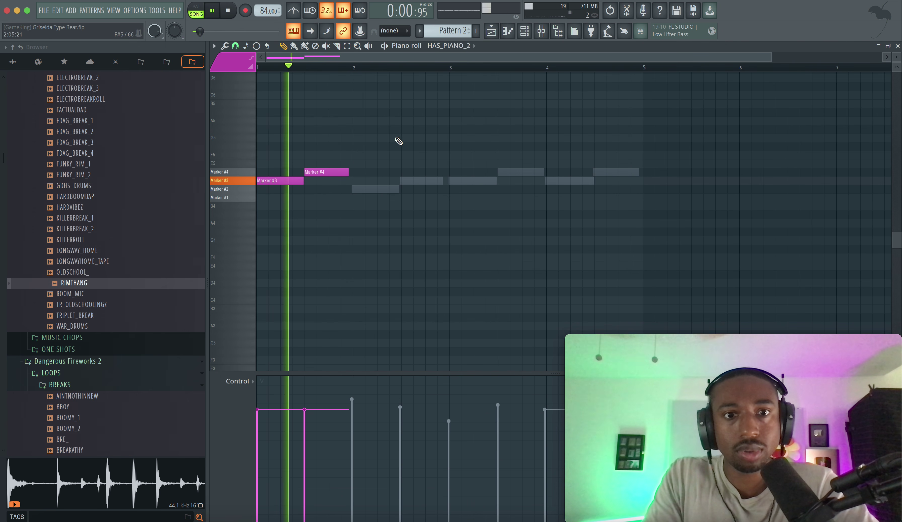
click(440, 45)
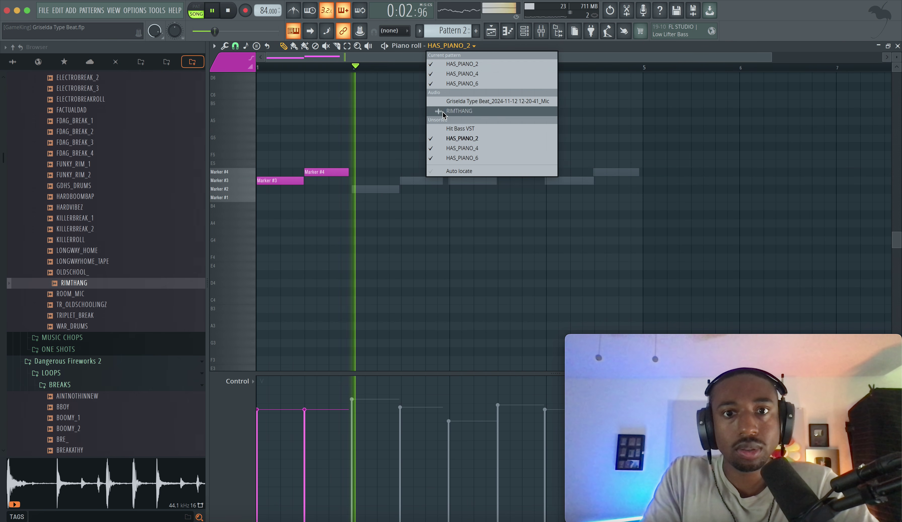
click(462, 148)
key(space)
scroll(355, 187, up, 5)
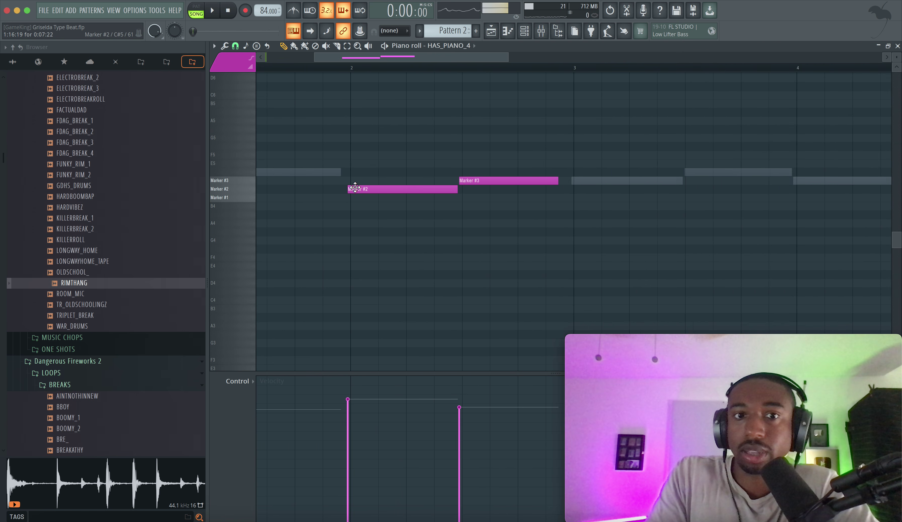
Move the HAS_PIANO_4 Marker #2 note slightly later so it starts at 2:01:01
key(space)
key(space)
drag(387, 188, 392, 189)
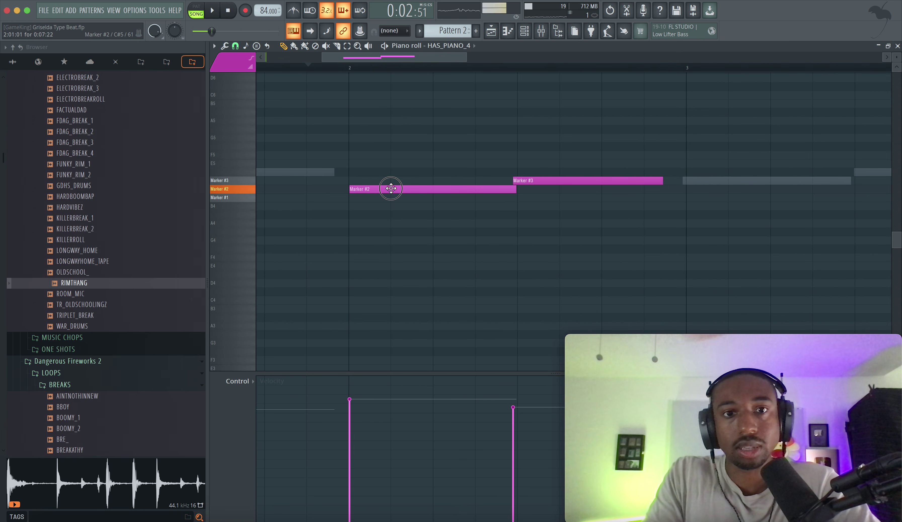
Duplicate the two-bar RIMTHANG break on the Rhythm track into bars 3 and 4, and save the project
key(space)
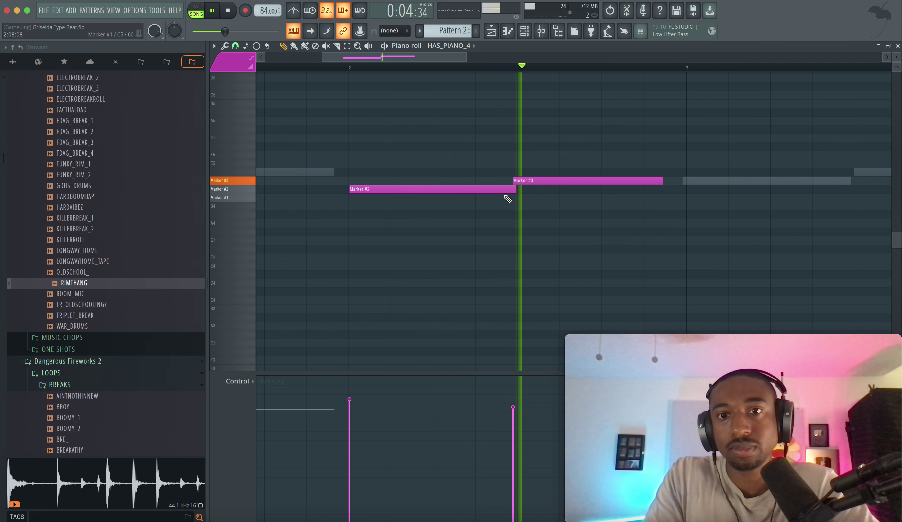
key(F5)
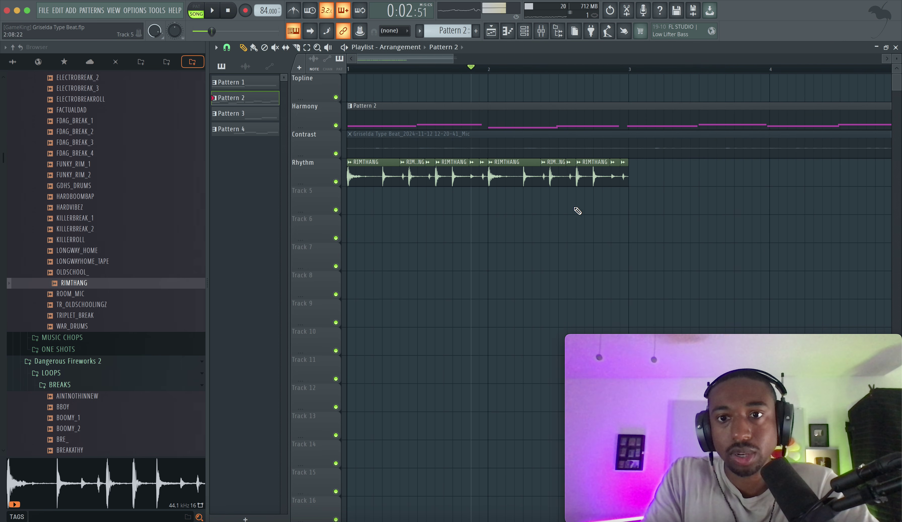
scroll(588, 211, down, 1)
drag(624, 207, 620, 178)
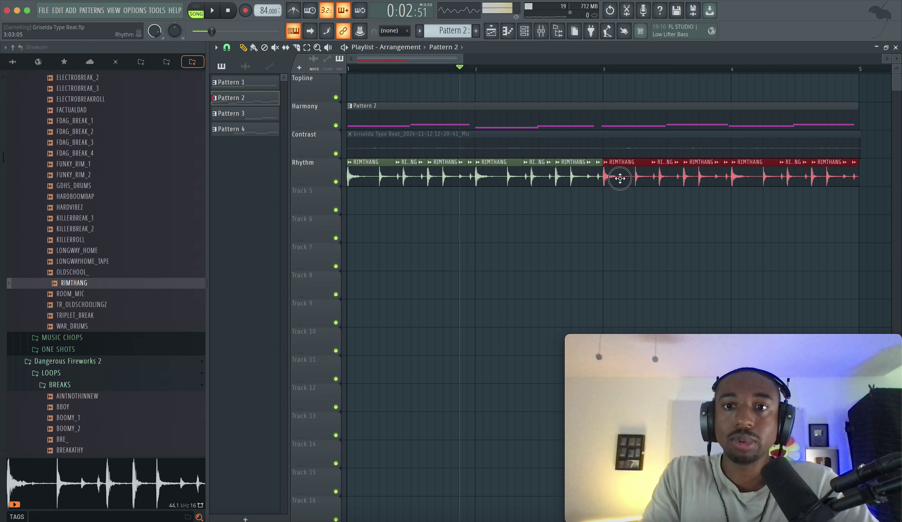
super+click(604, 215)
key(super+s)
scroll(558, 234, down, 1)
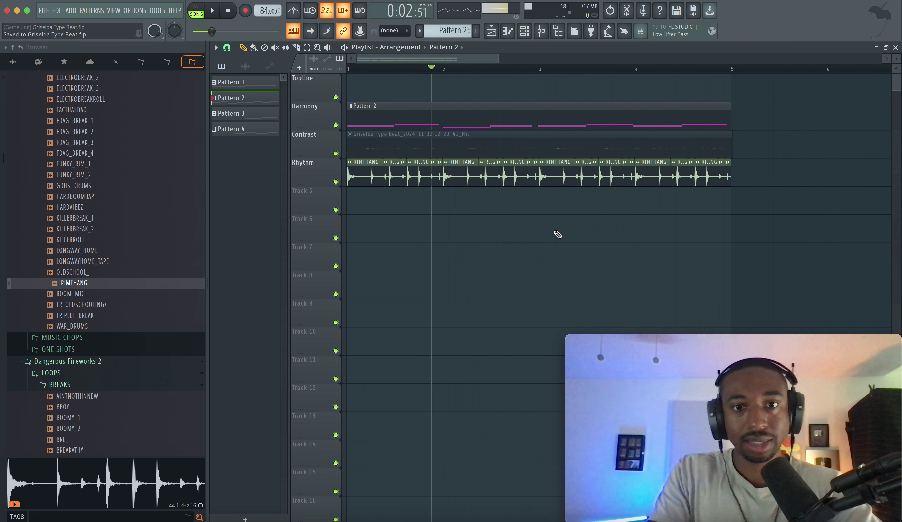
Play the arrangement from the start and review the audio device settings, including the buffer length
click(229, 10)
key(space)
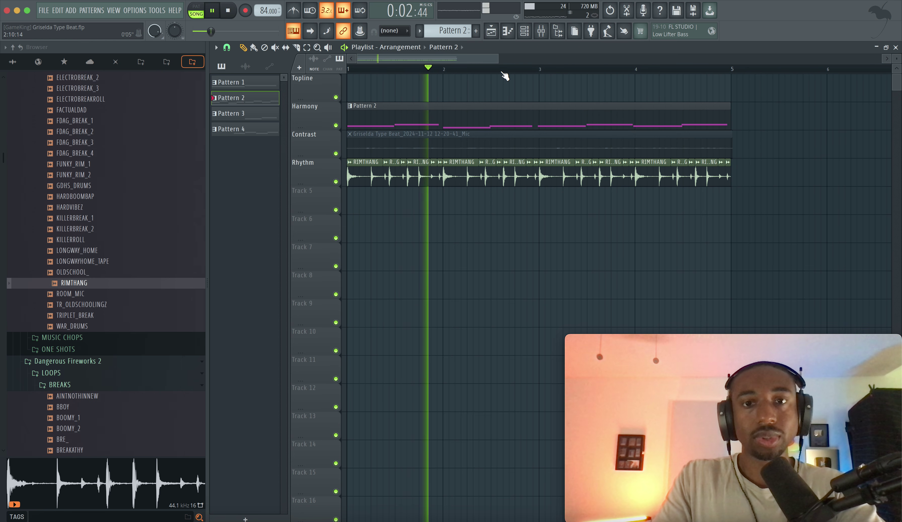
click(138, 12)
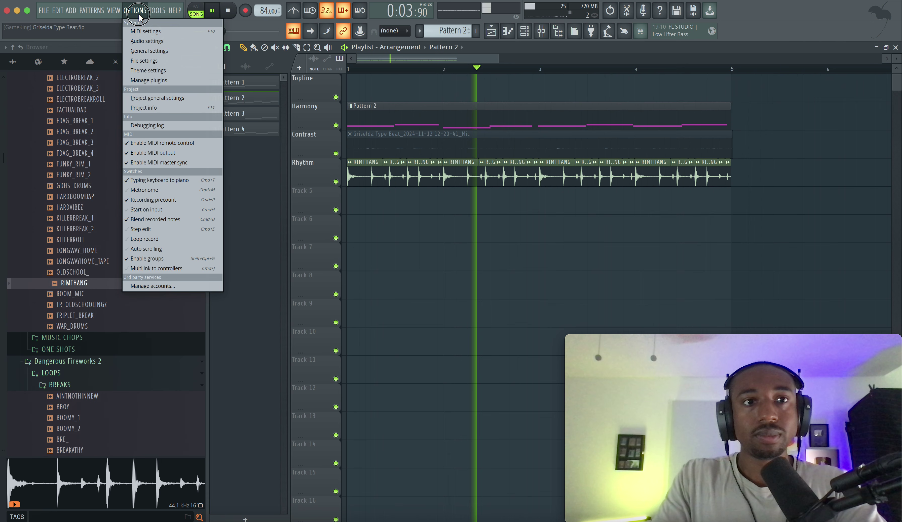
click(147, 41)
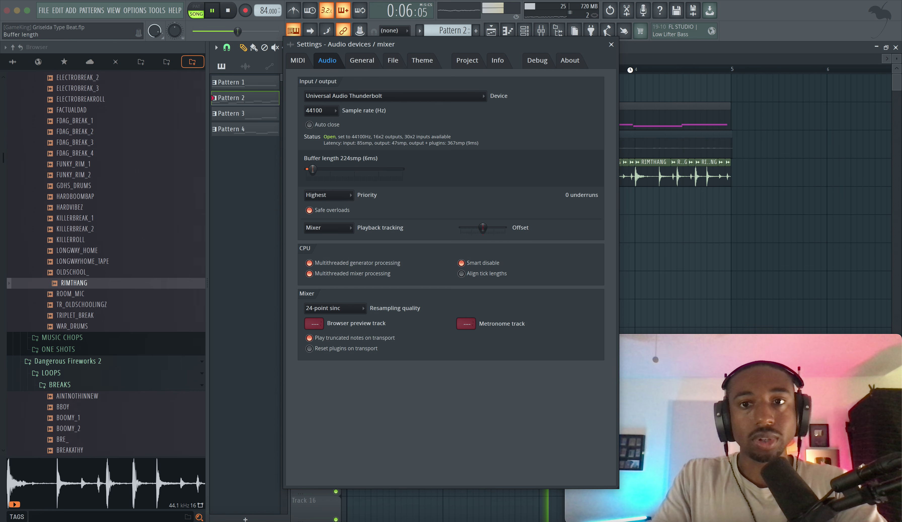
click(611, 45)
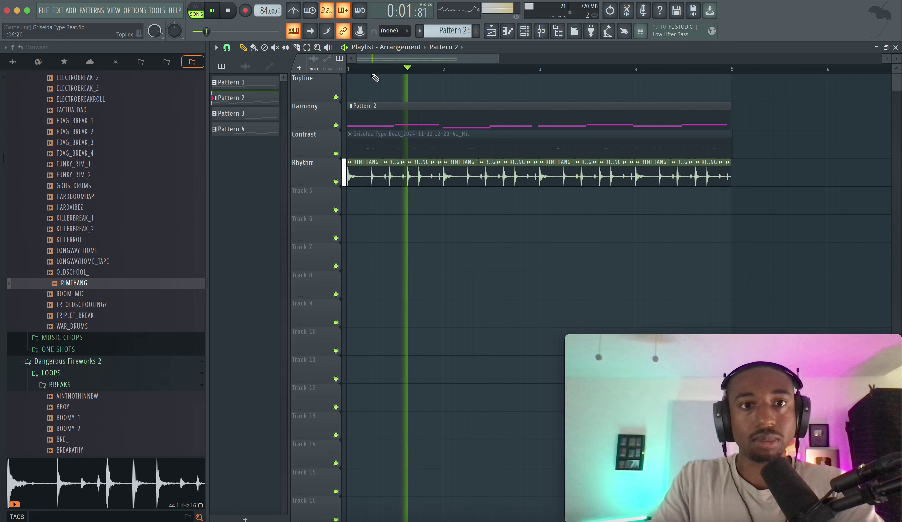
Replay the four-bar arrangement to check the piano chops' timing against the break
scroll(454, 151, up, 2)
key(space)
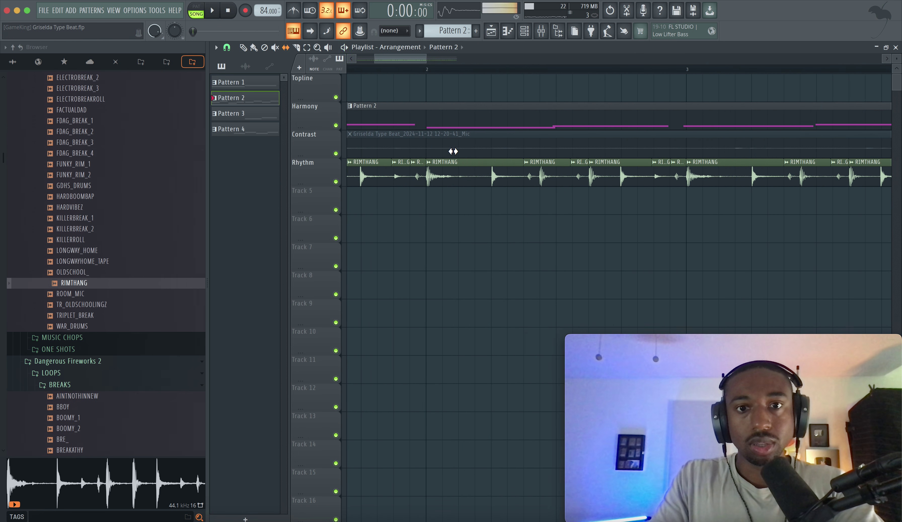
scroll(431, 167, down, 1)
scroll(431, 168, down, 2)
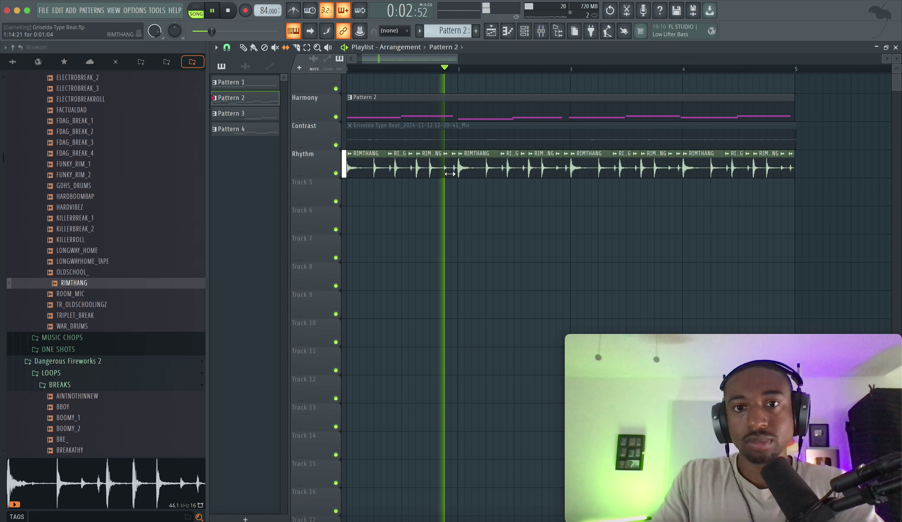
scroll(445, 162, up, 1)
scroll(450, 174, down, 2)
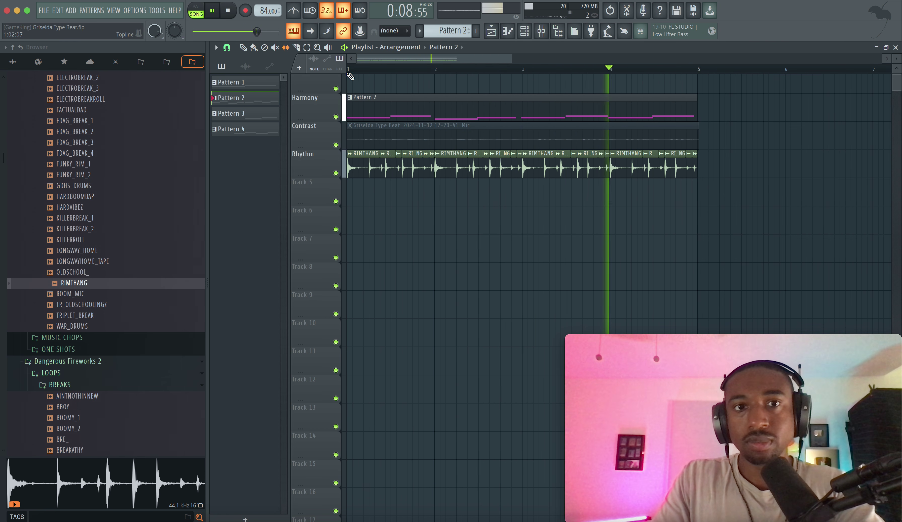
key(space)
Move the HAS_PIANO_6 Marker #3 note in Pattern 2 slightly later, to the start of bar 4
double_click(628, 110)
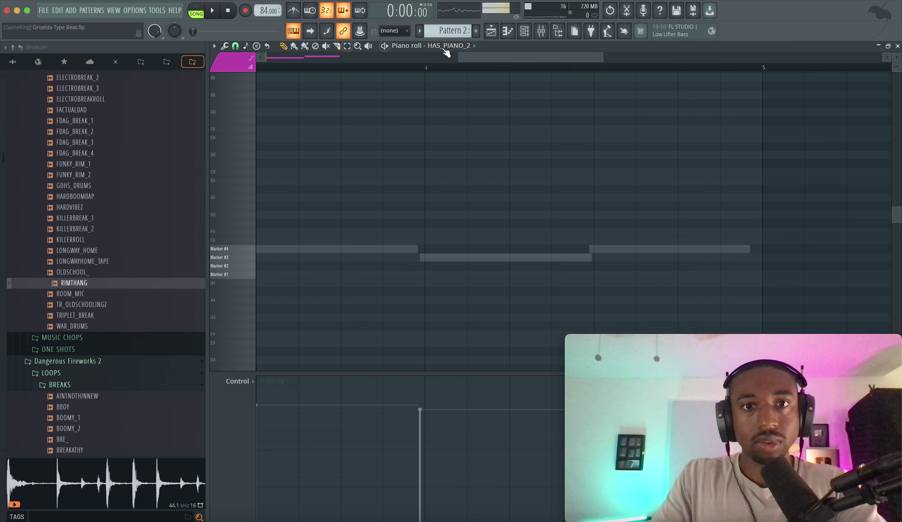
click(445, 51)
click(456, 158)
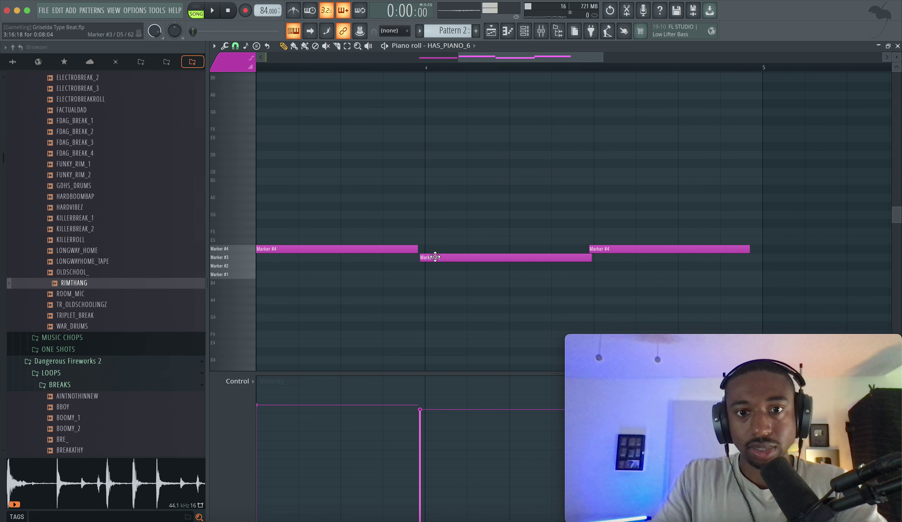
drag(435, 257, 439, 257)
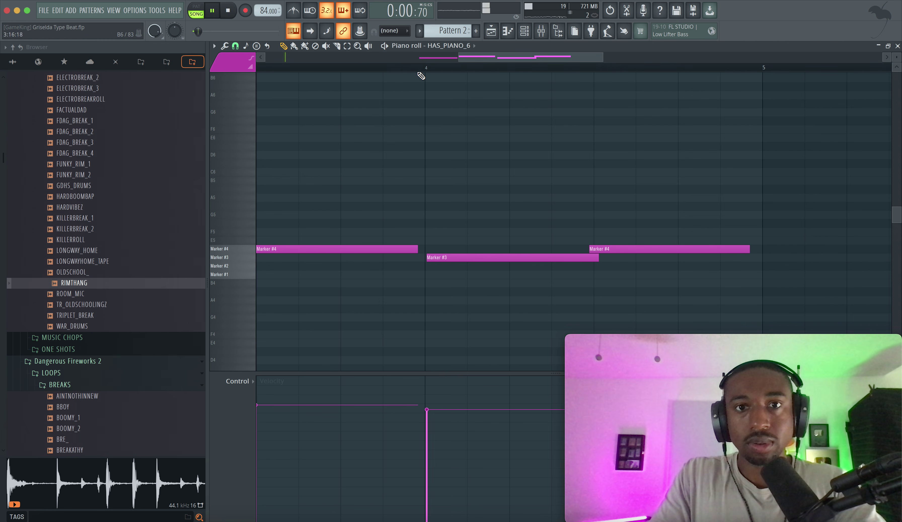
Slice off the end of the muted mic recording on the Contrast track at the start of bar 5
key(F5)
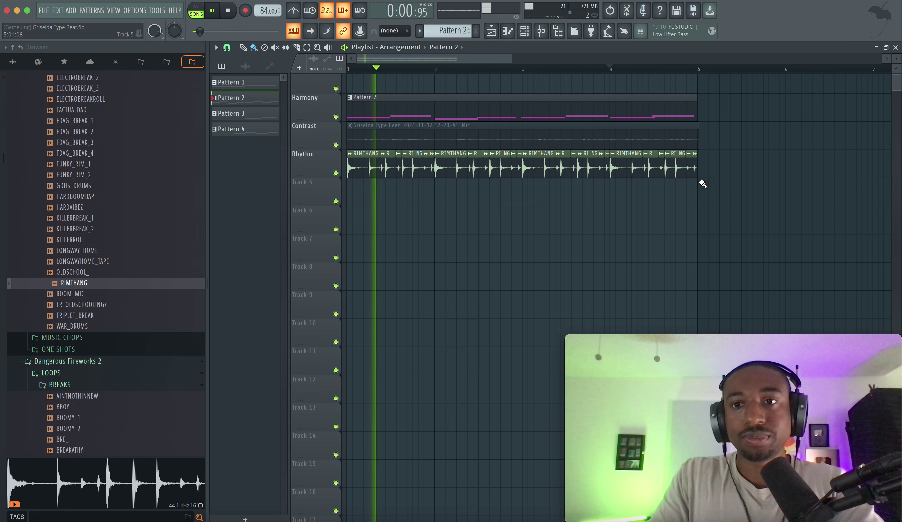
scroll(702, 165, up, 5)
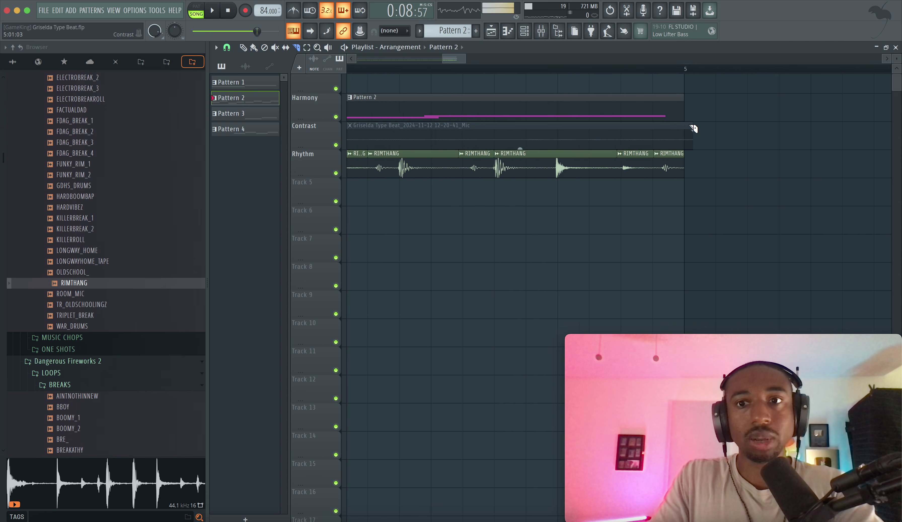
scroll(684, 144, down, 1)
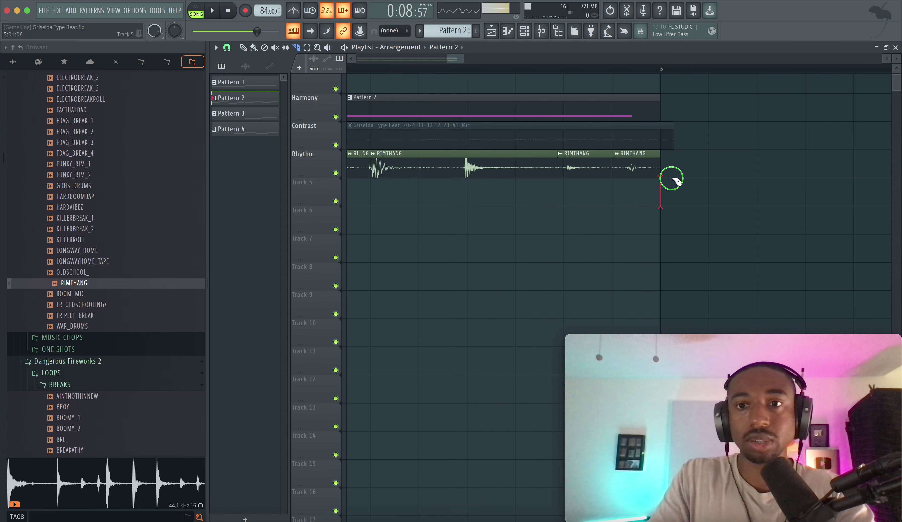
Play the four-bar arrangement with the Mic mixer track muted, and re-enable that track when done
key(space)
click(541, 31)
click(463, 204)
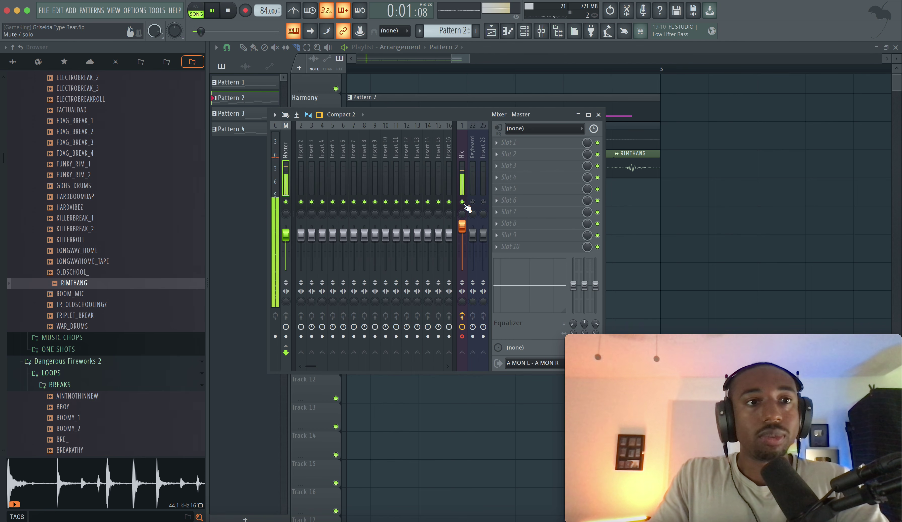
click(721, 250)
scroll(530, 138, down, 10)
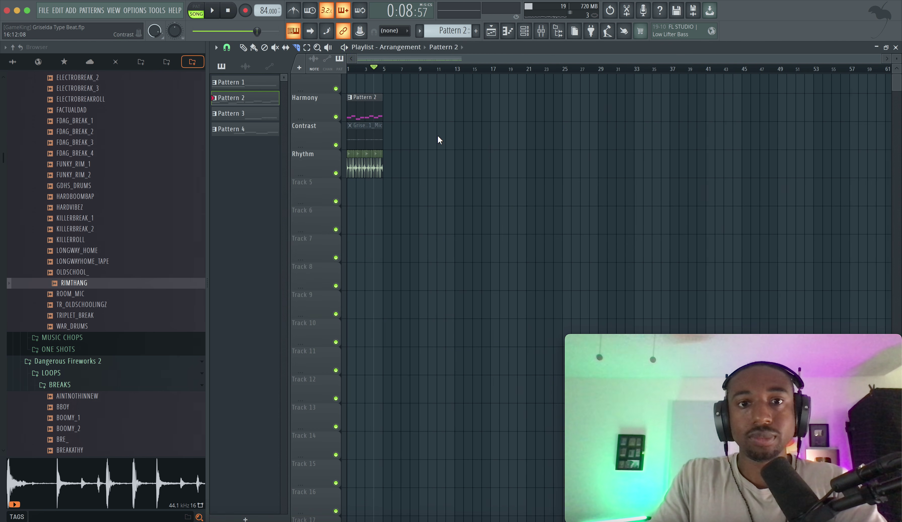
key(space)
scroll(386, 125, up, 5)
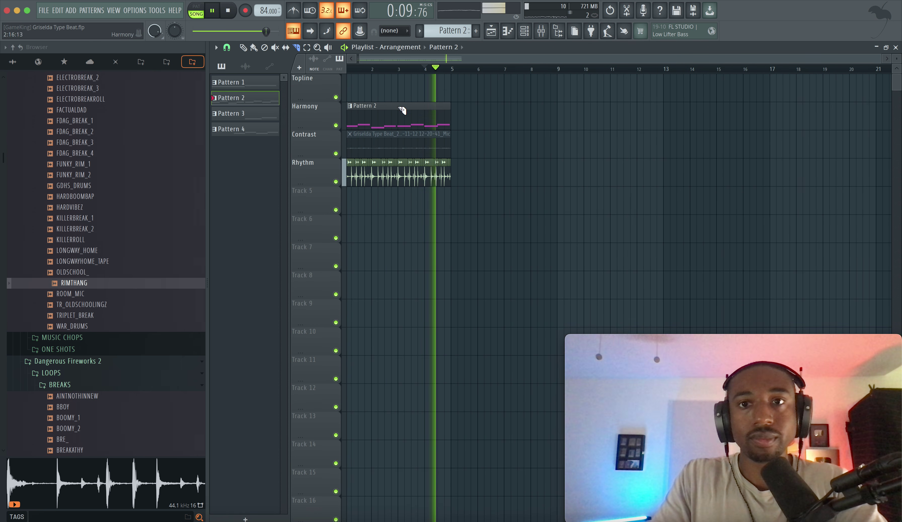
click(541, 31)
key(space)
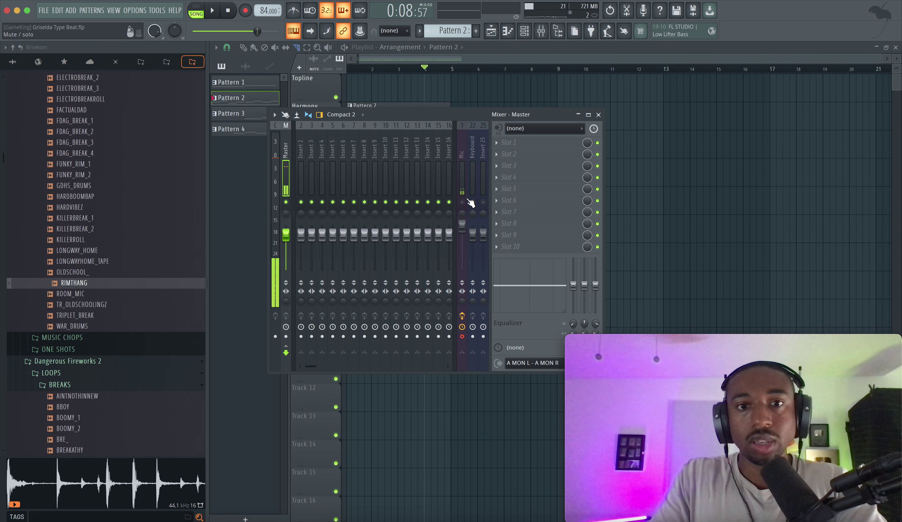
key(F9)
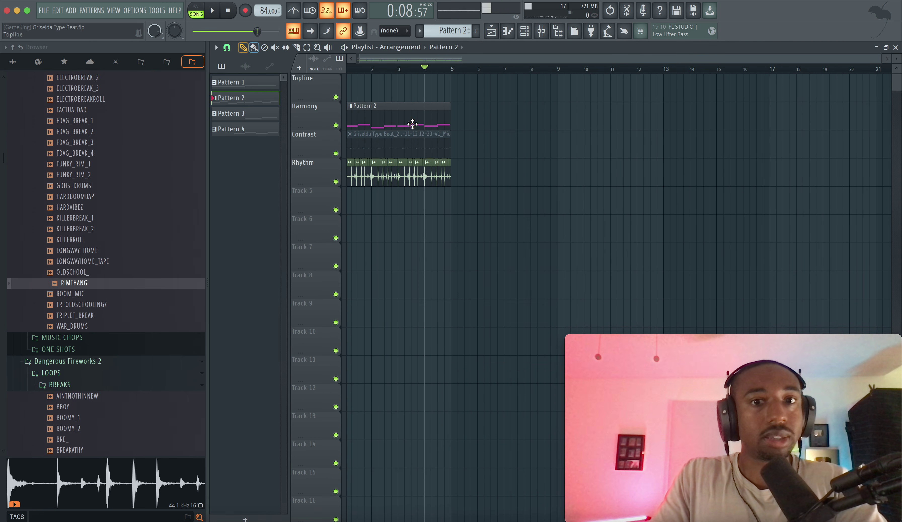
Open the RIMTHANG audio clip's channel and route it to mixer track 2
scroll(477, 173, up, 3)
scroll(477, 173, up, 2)
double_click(465, 168)
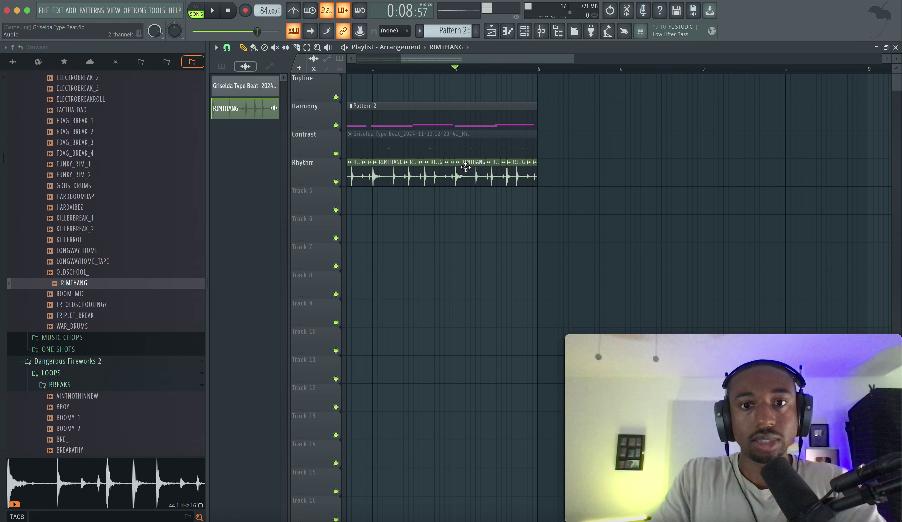
key(F9)
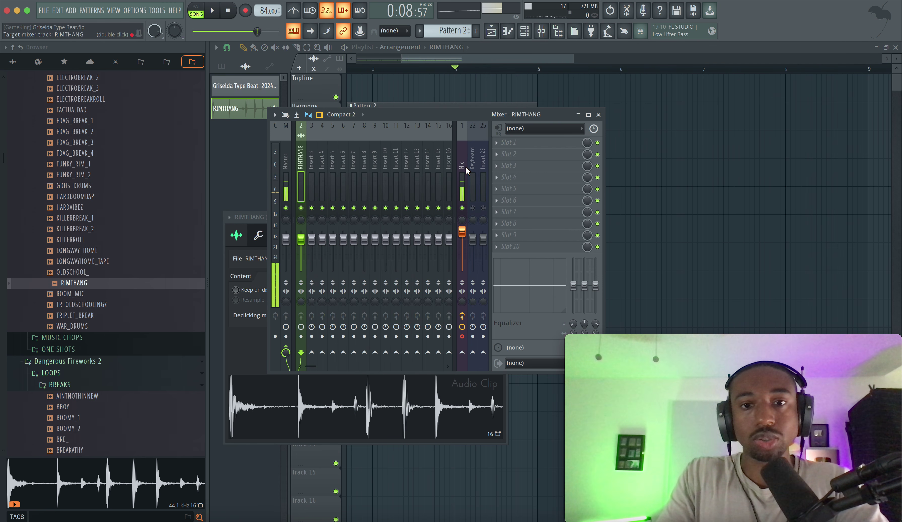
Load Edison in the first effect slot of the RIMTHANG mixer track and arm it to record on play
click(496, 143)
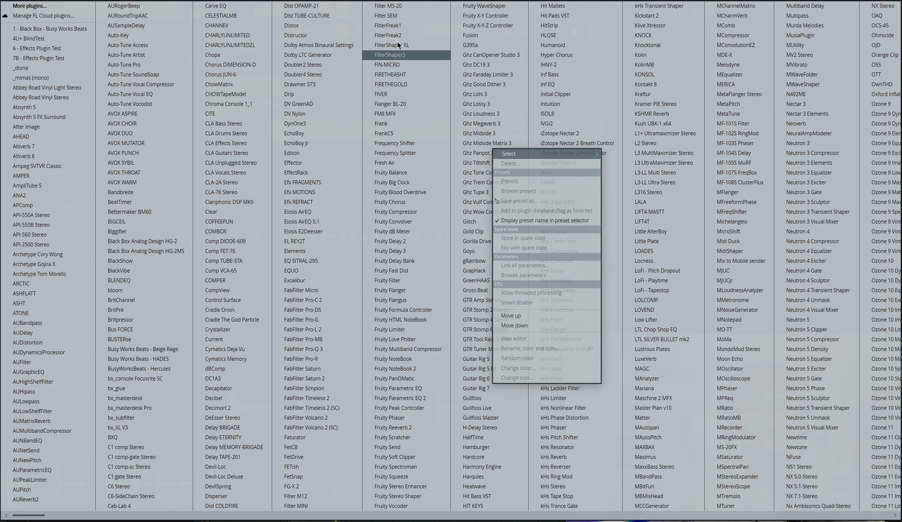
click(307, 154)
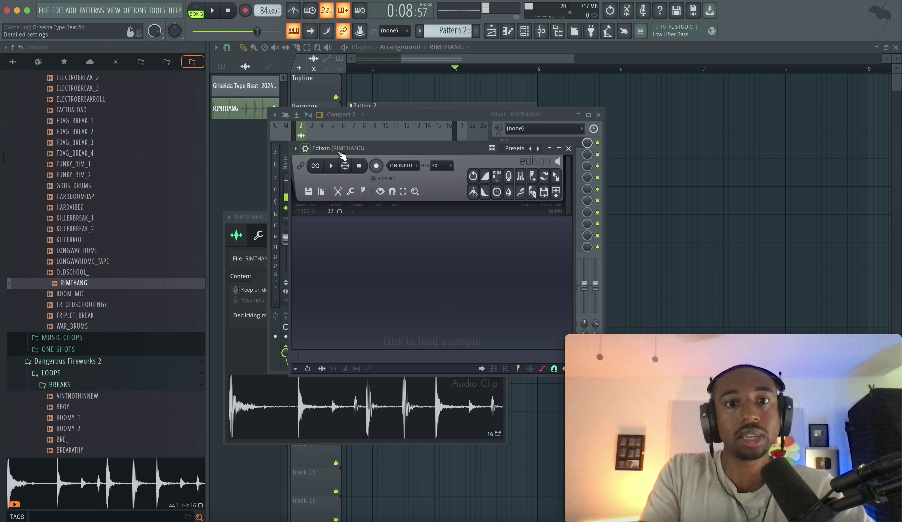
click(402, 165)
click(404, 196)
click(376, 166)
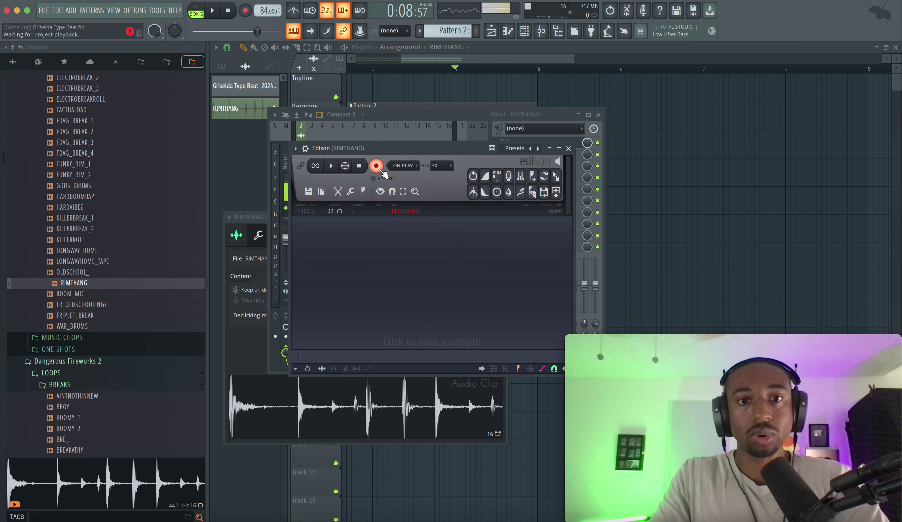
Record one pass of the four-bar RIMTHANG break into Edison from the start of the song
click(229, 11)
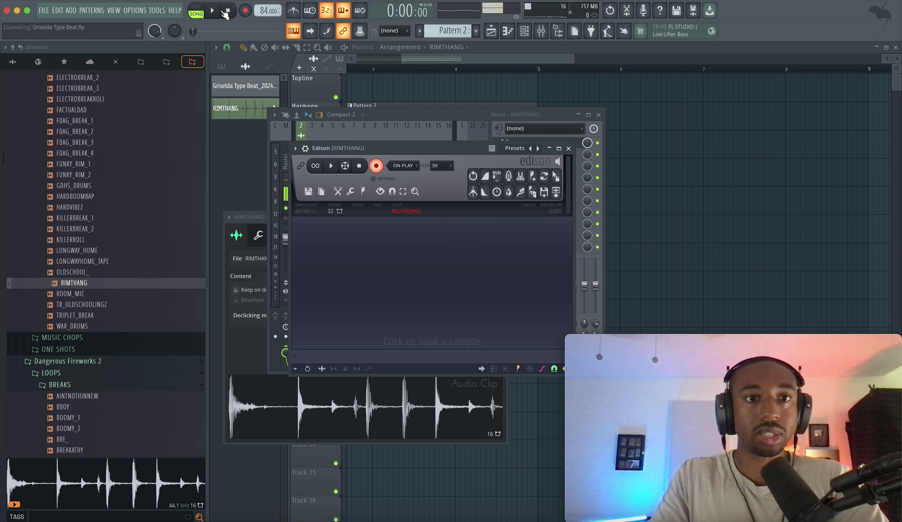
click(219, 11)
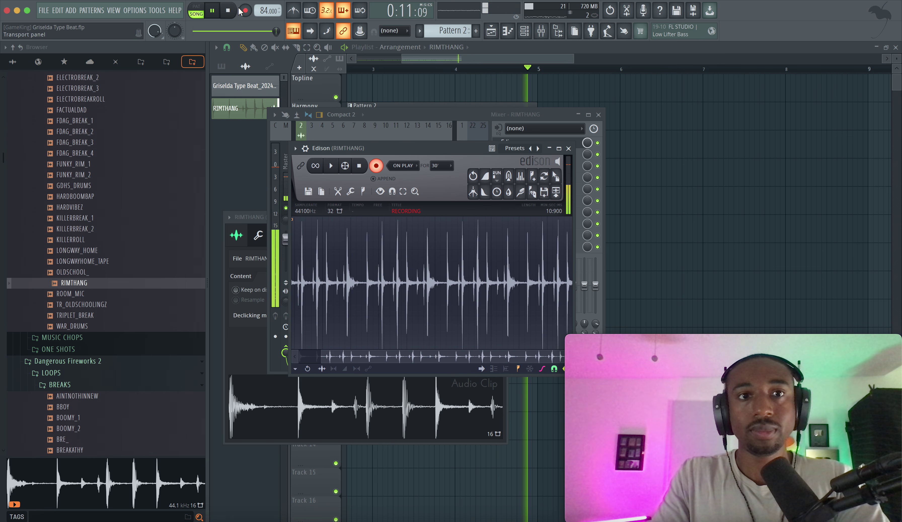
click(228, 11)
click(376, 165)
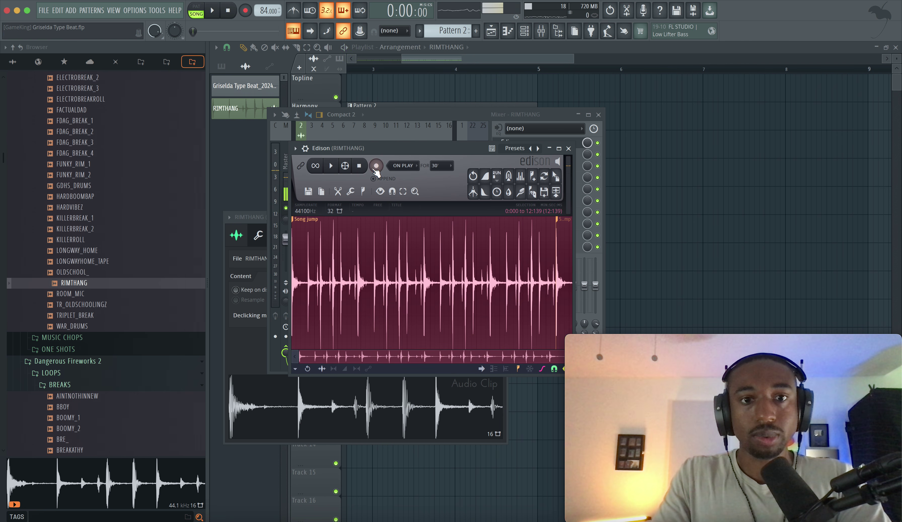
Select the recorded region between Edison's two song jump markers and send it to the playlist as an audio clip
double_click(311, 221)
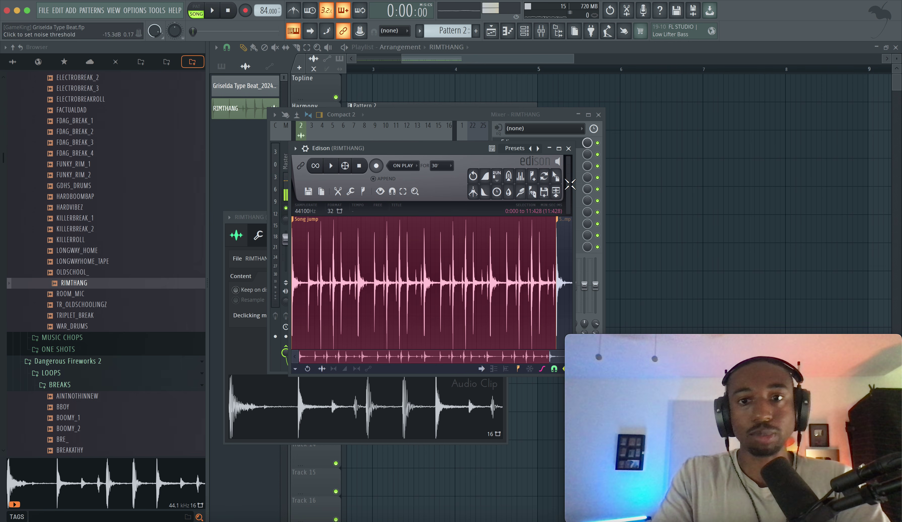
click(559, 192)
click(684, 208)
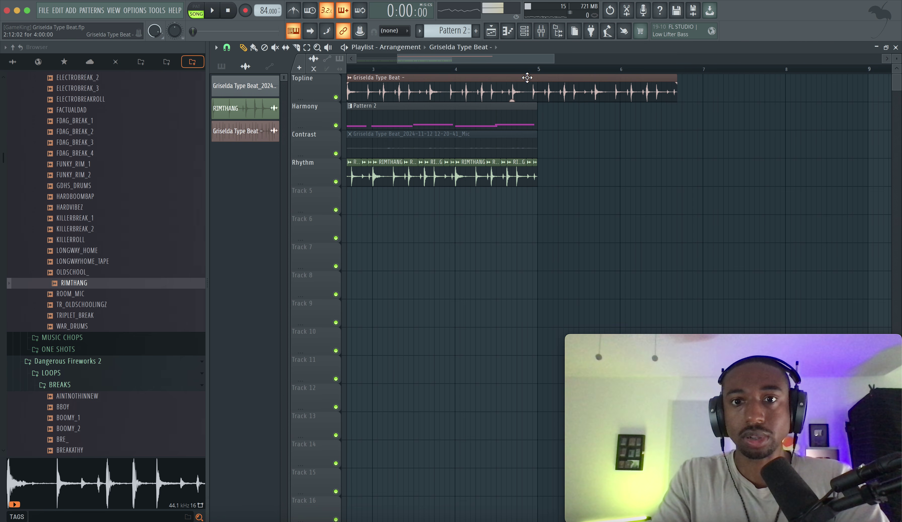
Reopen the Edison recording on the RIMTHANG mixer track to review the recorded break, and close it again
click(542, 33)
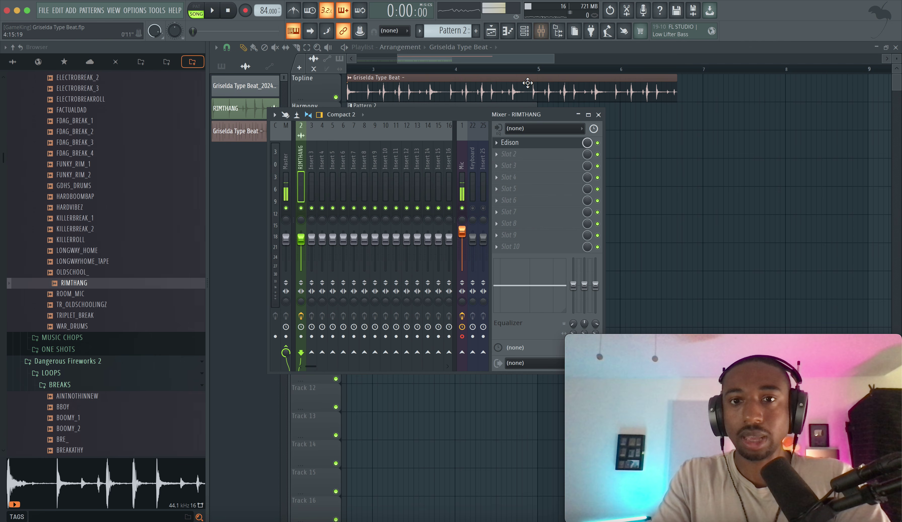
double_click(527, 83)
click(529, 109)
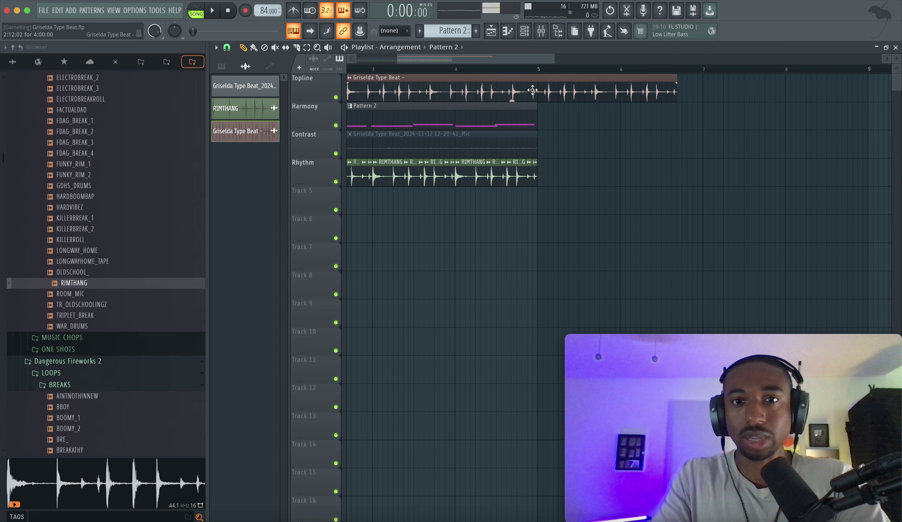
click(541, 31)
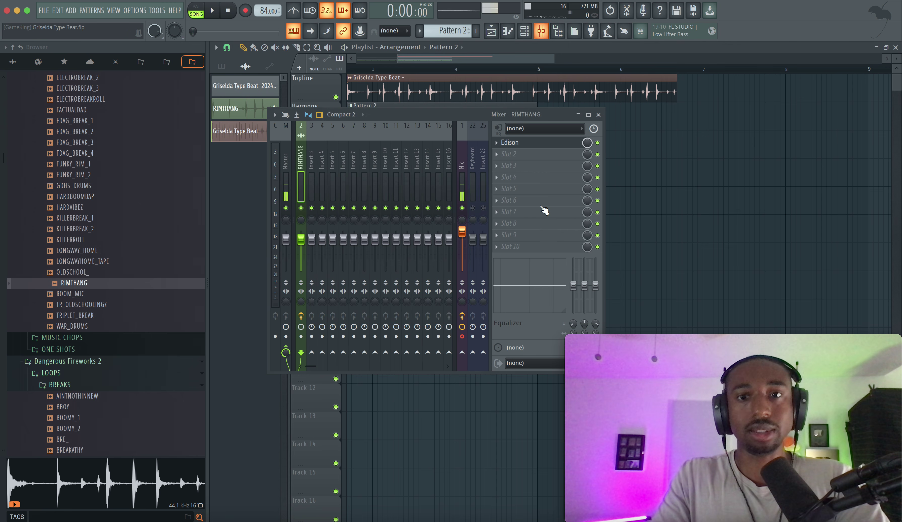
click(542, 144)
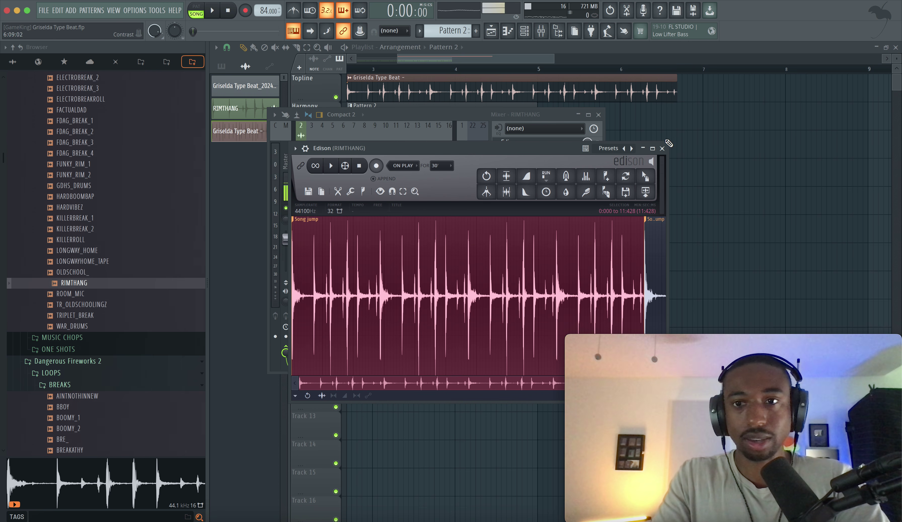
click(662, 148)
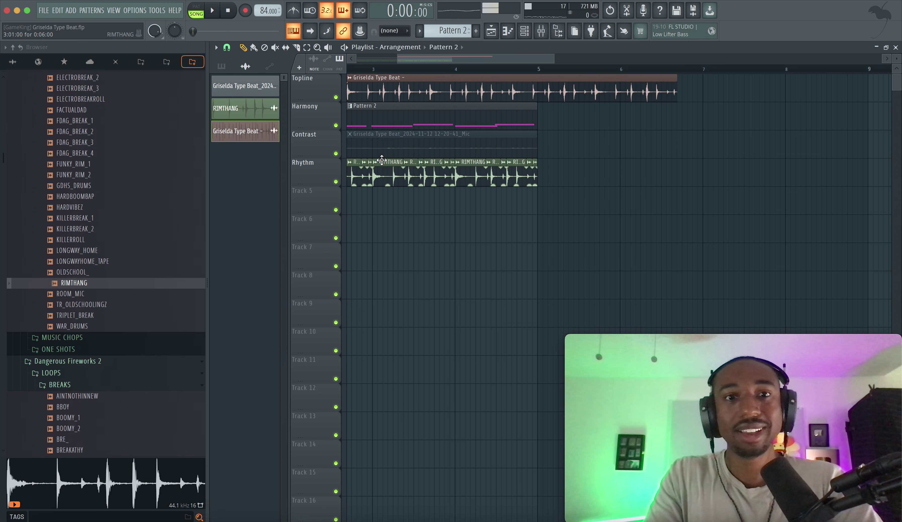
Mute the Rhythm track with the chopped break and move the bounced Topline clip to the start of bar 1
click(336, 182)
key(space)
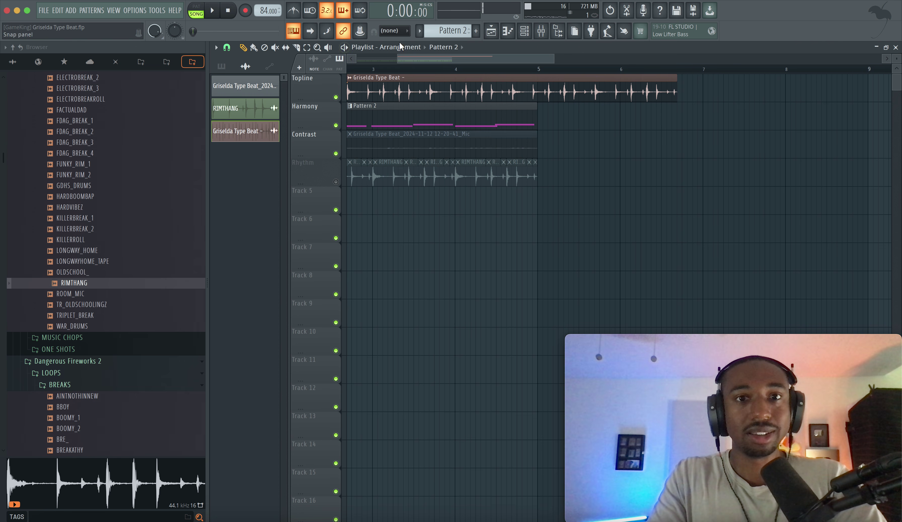
drag(412, 58, 293, 62)
drag(581, 93, 445, 91)
key(space)
key(space)
Open the bounced break clip's channel and route it to mixer track 3
click(350, 78)
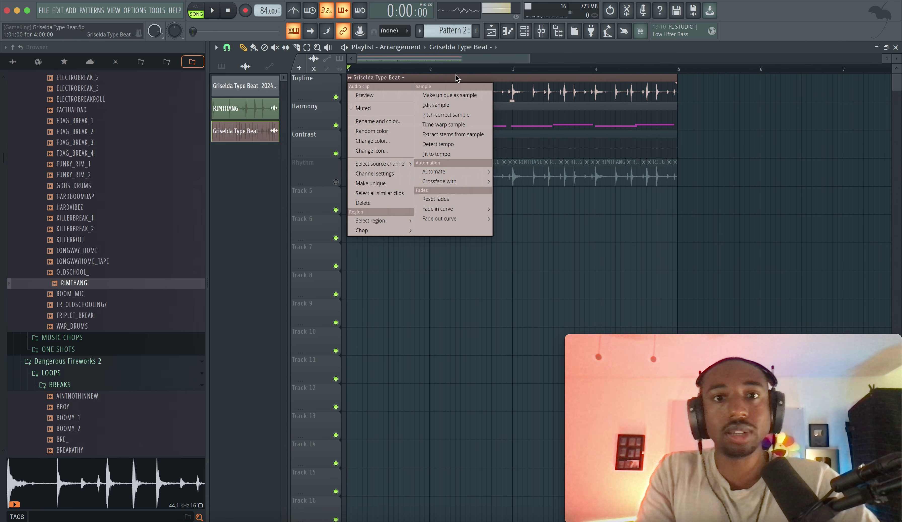
double_click(520, 82)
key(F9)
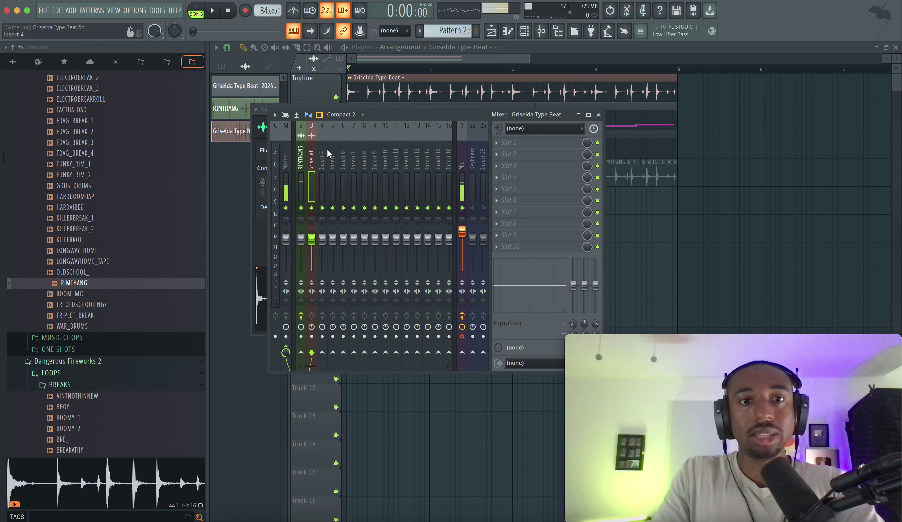
click(300, 165)
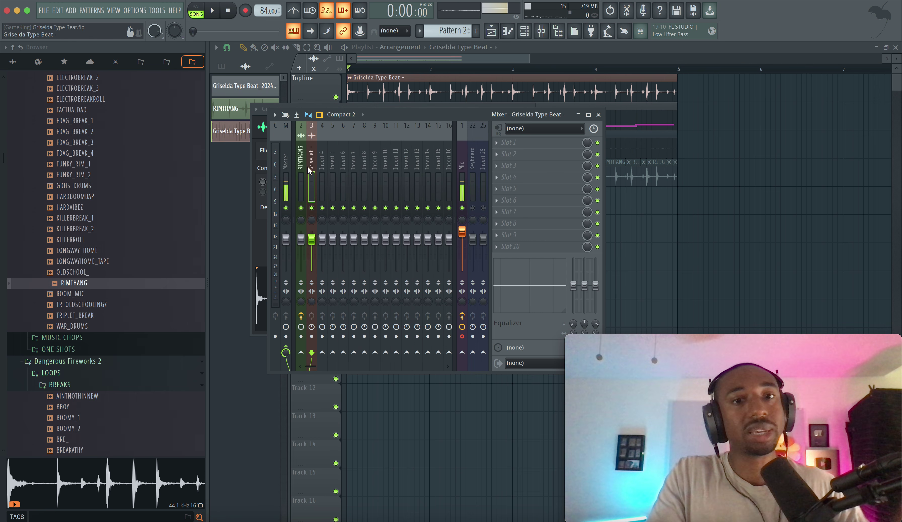
key(F12)
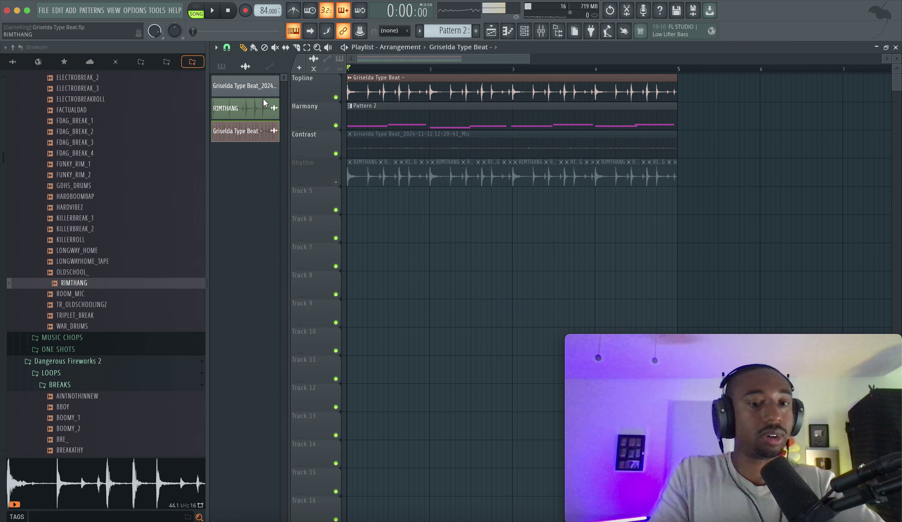
Play the bounced break with the piano pattern from the start and check the levels in the mixer
key(space)
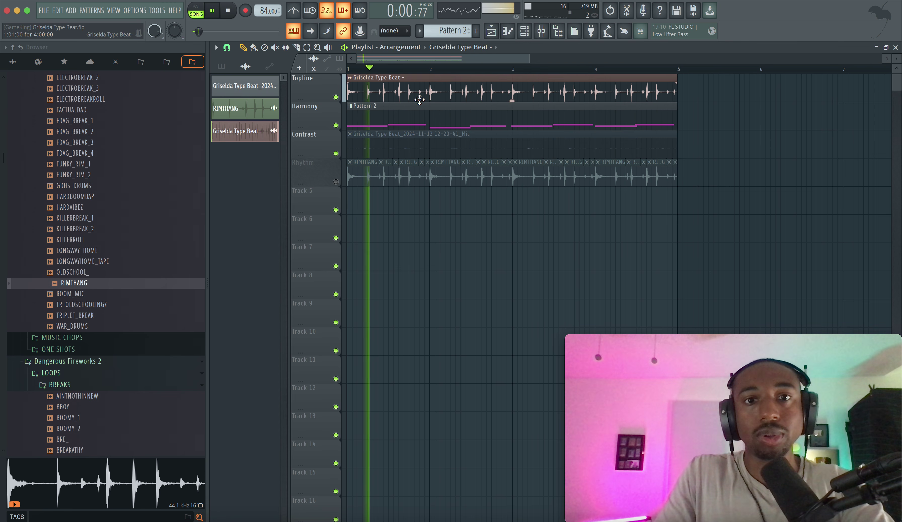
click(540, 32)
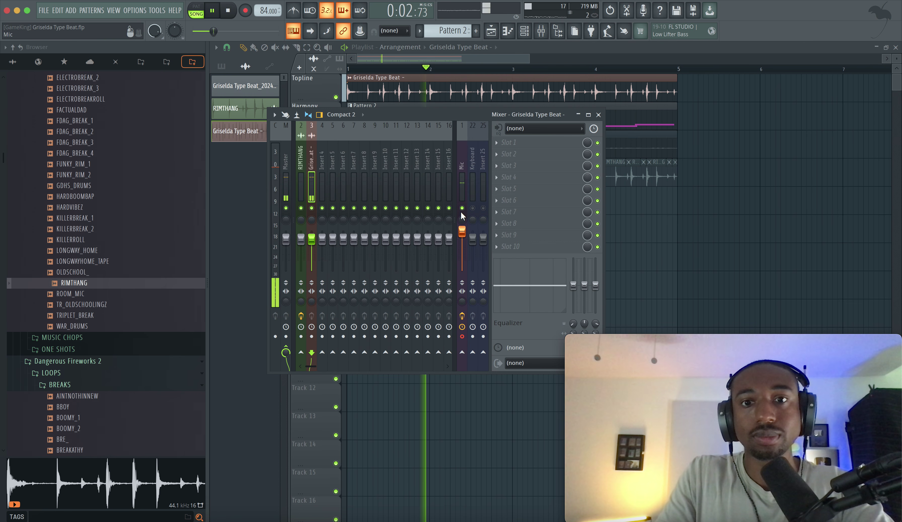
key(F12)
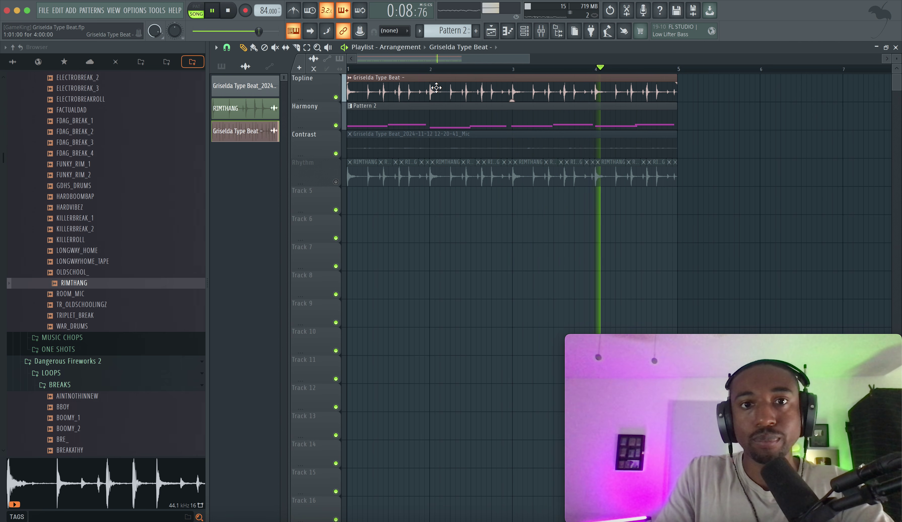
click(545, 36)
key(space)
key(F9)
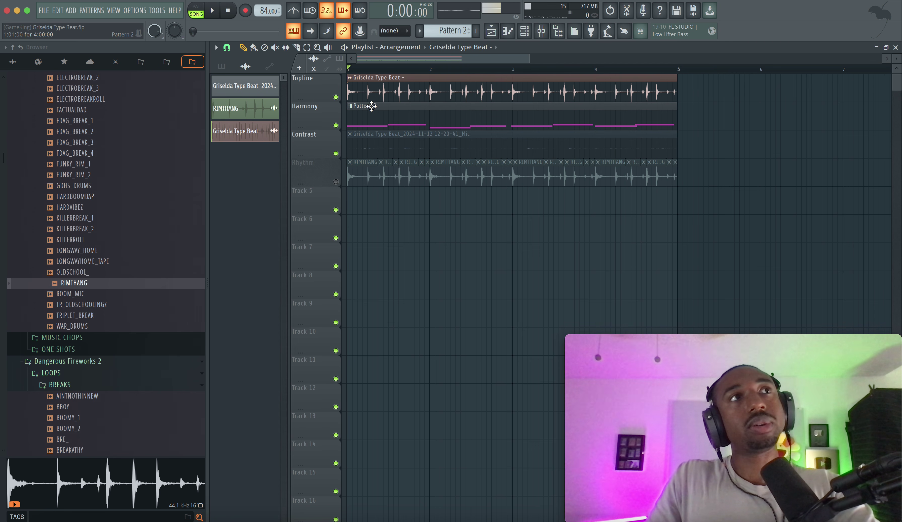
key(space)
key(space)
Show all channels in the channel rack and route HAS_PIANO_2, HAS_PIANO_4 and HAS_PIANO_6 to mixer tracks 4 to 6
click(524, 32)
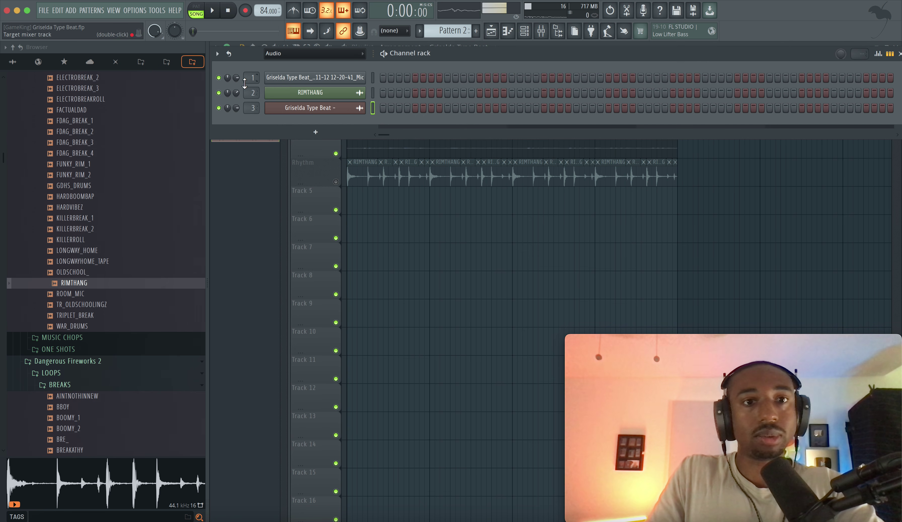
key(space)
click(286, 54)
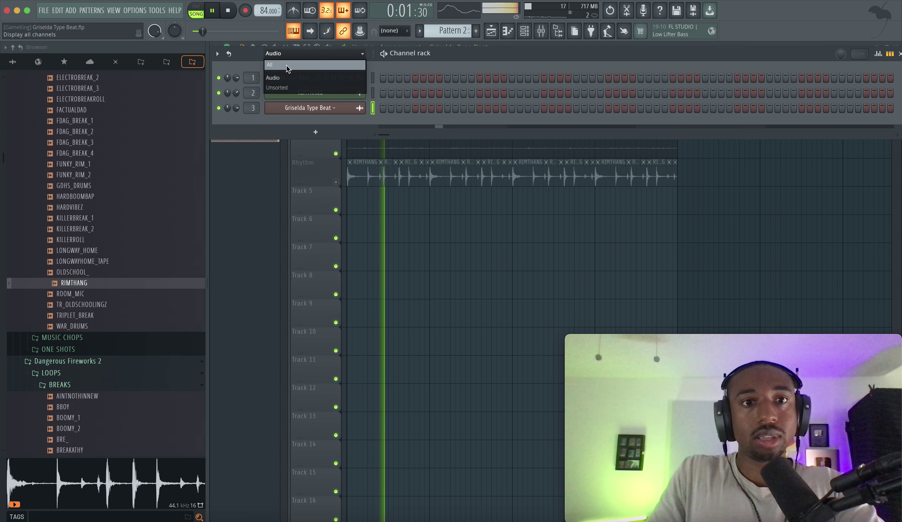
click(286, 65)
key(space)
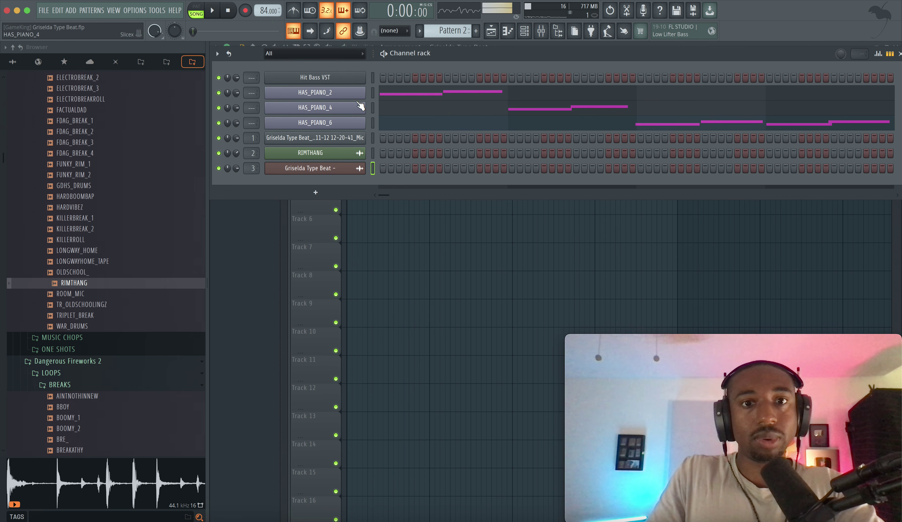
click(372, 93)
drag(372, 94, 371, 128)
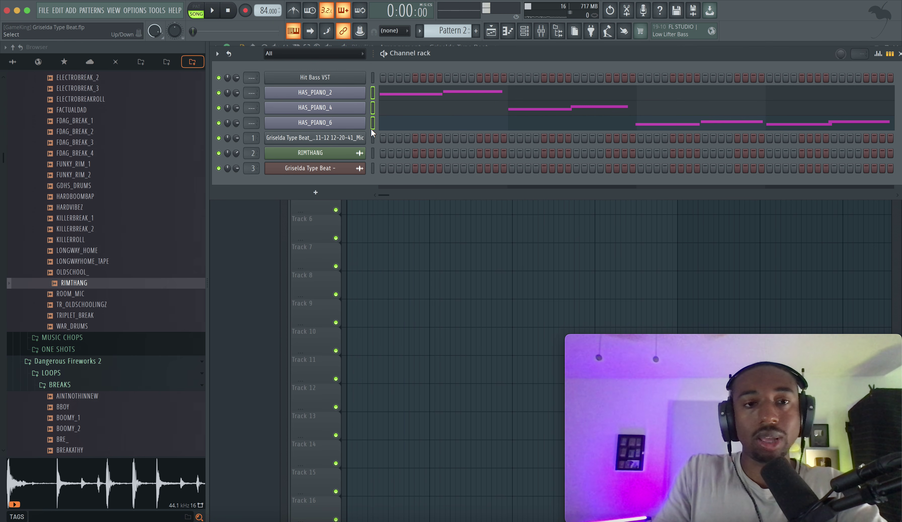
key(ctrl+l)
Rename mixer track 7 as PIANO
click(526, 258)
right_click(355, 171)
key(F2)
text(PIIANO)
key(BackSpace)
key(BackSpace)
key(BackSpace)
key(BackSpace)
text(ANO)
key(Return)
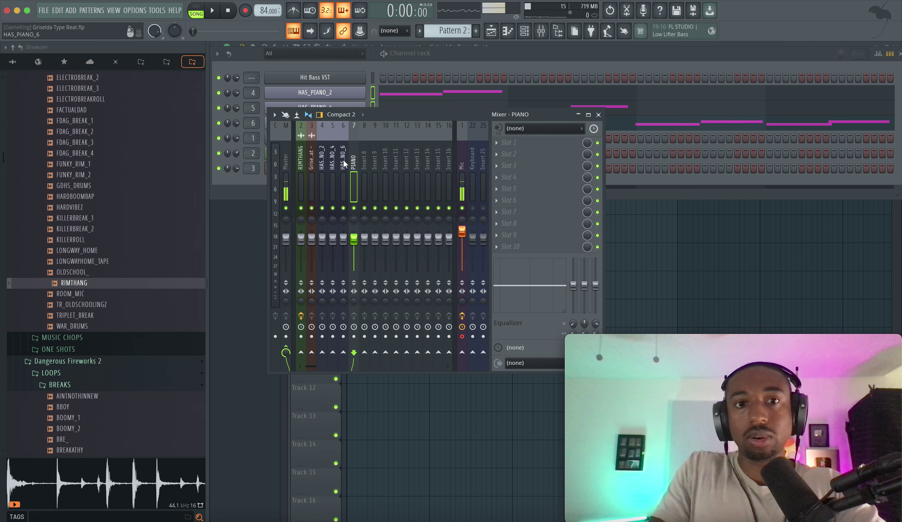
Route the HAS_PIANO_2, HAS_PIANO_4 and HAS_PIANO_6 mixer tracks to the PIANO track
drag(322, 157, 343, 158)
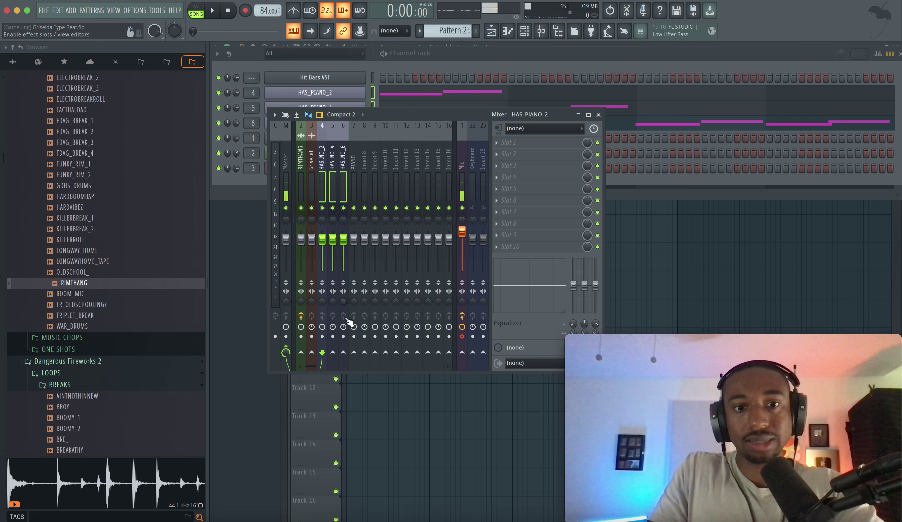
right_click(354, 353)
click(377, 366)
click(357, 192)
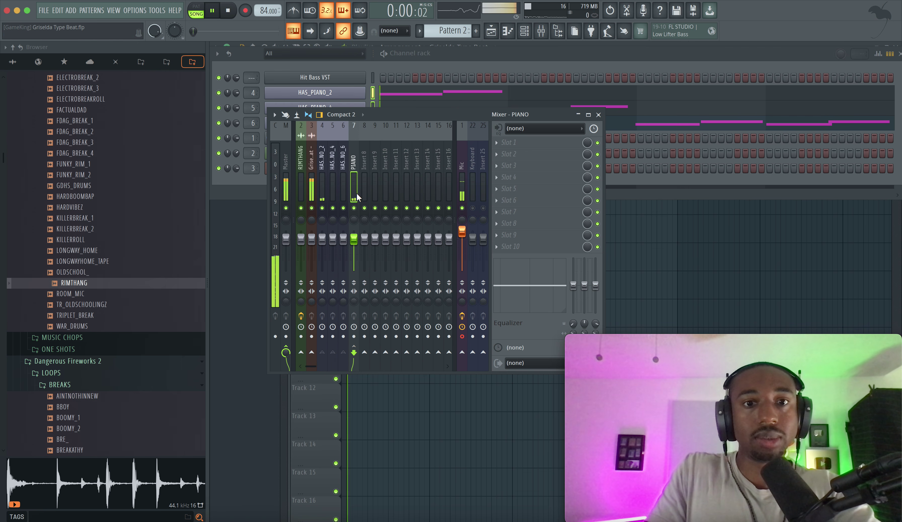
Raise the PIANO mixer track's volume slightly and play the loop to check the piano against the drums
drag(354, 241, 359, 236)
key(space)
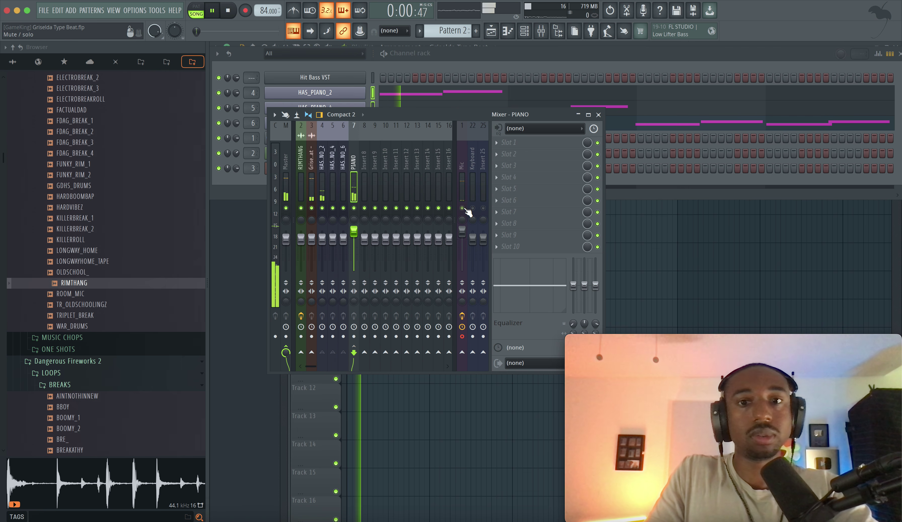
right_click(678, 251)
drag(512, 99, 513, 101)
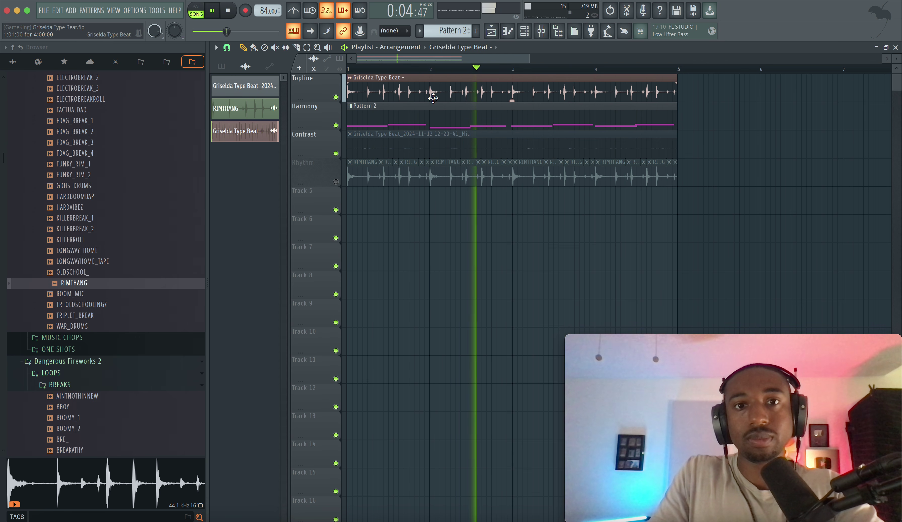
scroll(428, 99, up, 2)
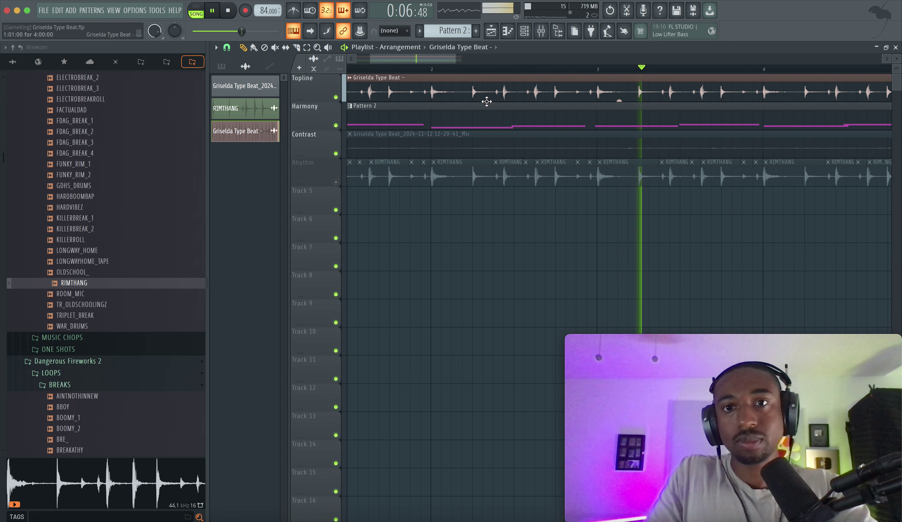
scroll(486, 102, up, 1)
scroll(486, 101, down, 4)
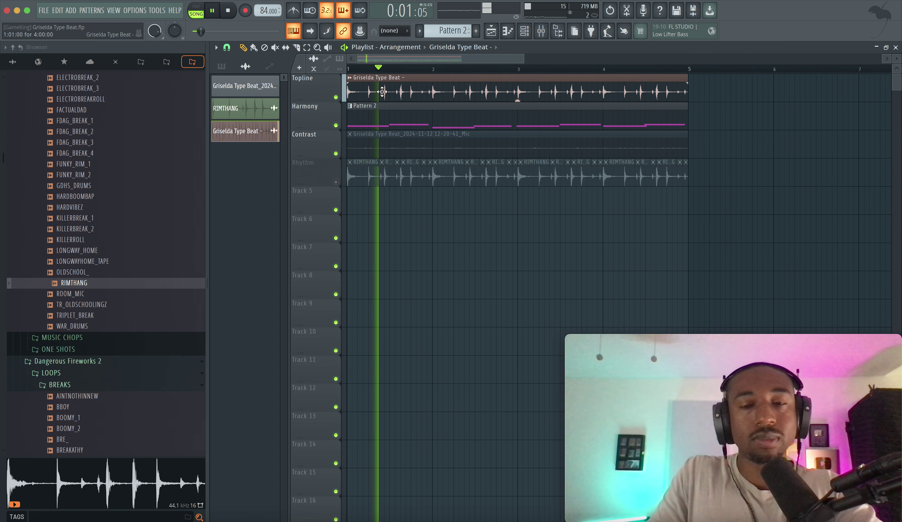
Unmute the Mic mixer track and stop playback
click(541, 32)
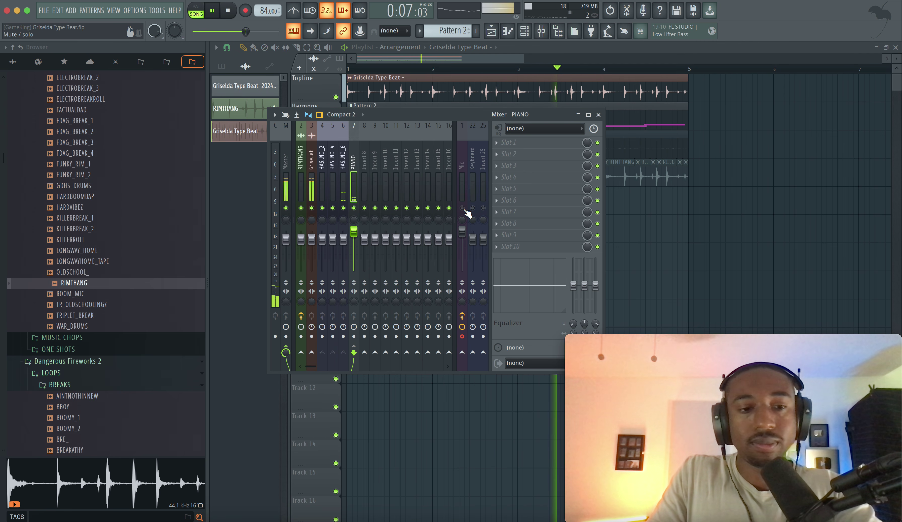
click(462, 208)
key(space)
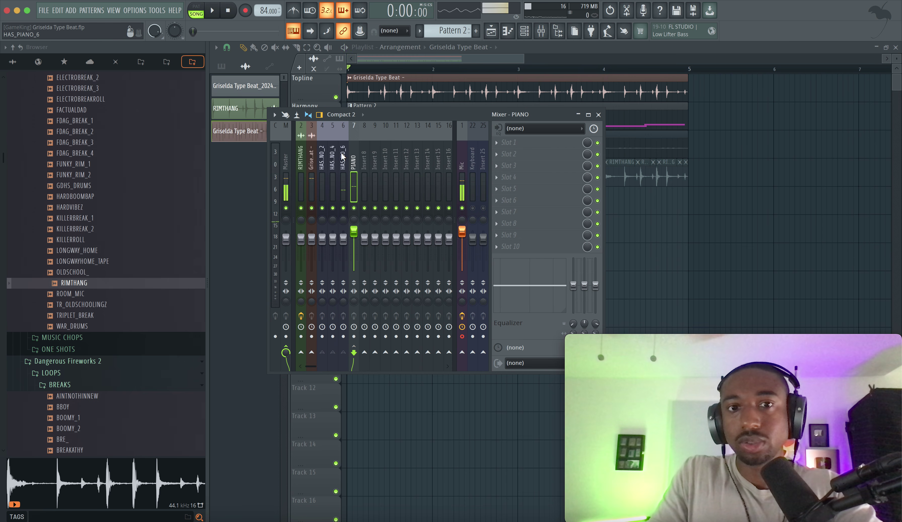
Load Fruity Parametric EQ 2 in the bounced break's first effect slot and turn band 7 into a low-pass filter
click(311, 156)
click(535, 144)
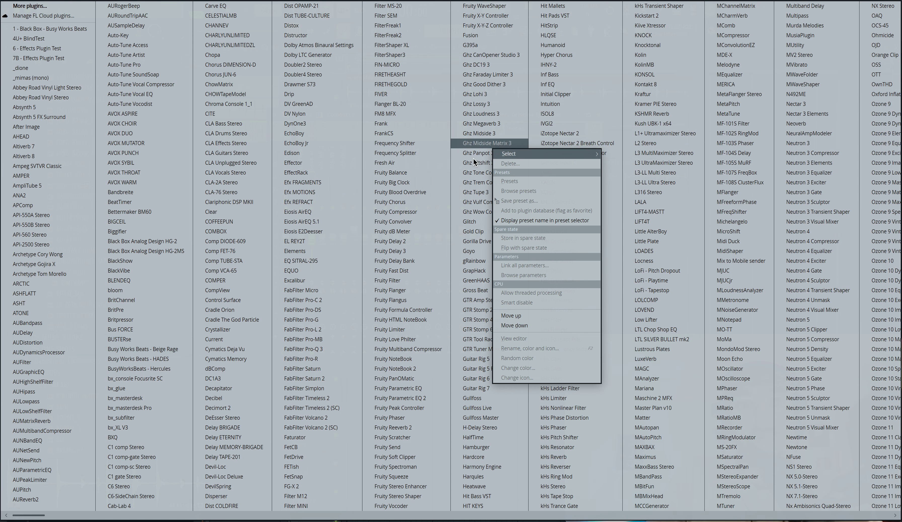
click(420, 398)
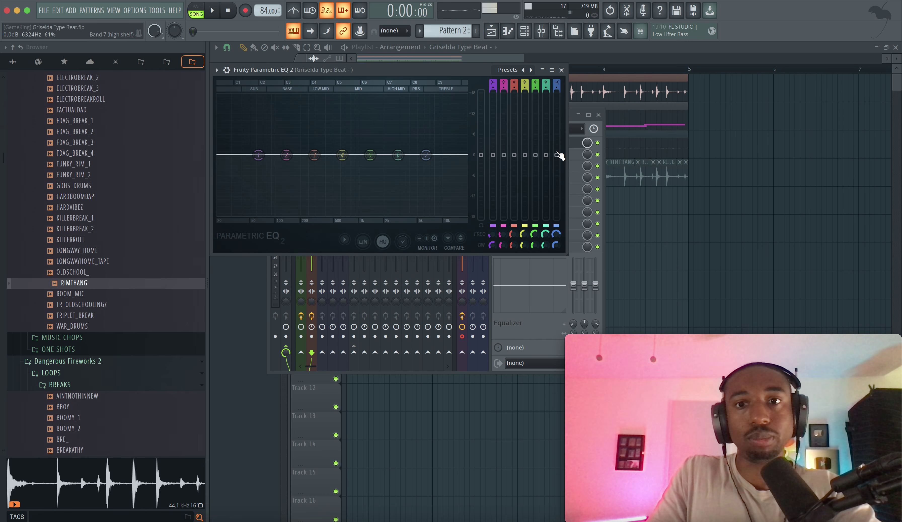
drag(556, 84, 557, 104)
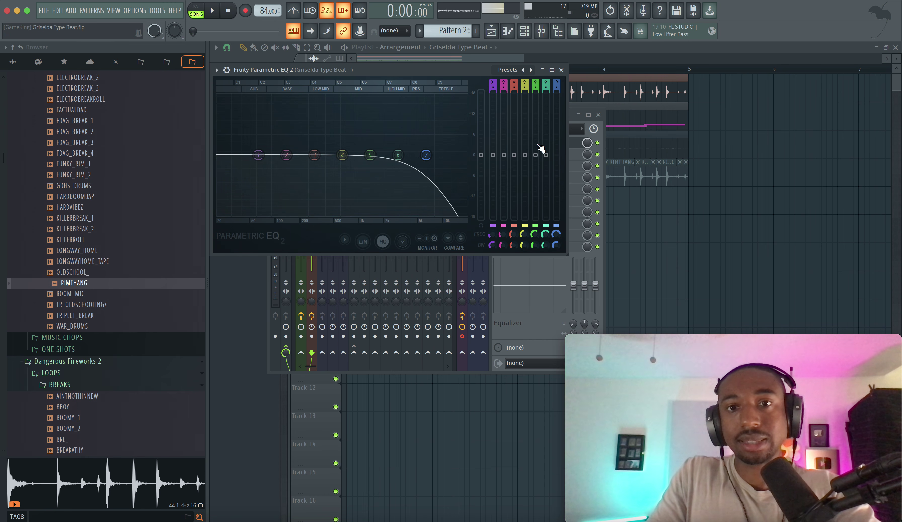
drag(480, 67, 478, 212)
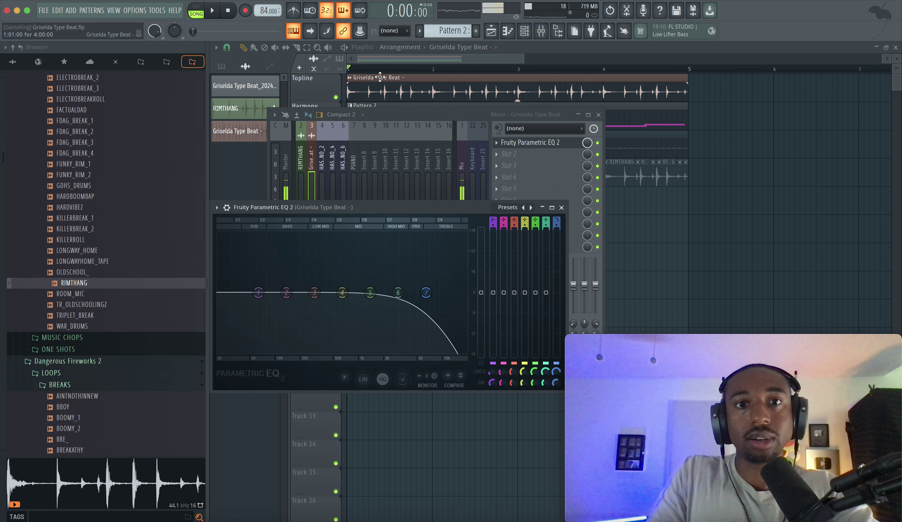
Hide the browser and play a short selected section of bar 1 with the break's Fruity Parametric EQ 2 bypassed
scroll(380, 76, up, 3)
click(388, 71)
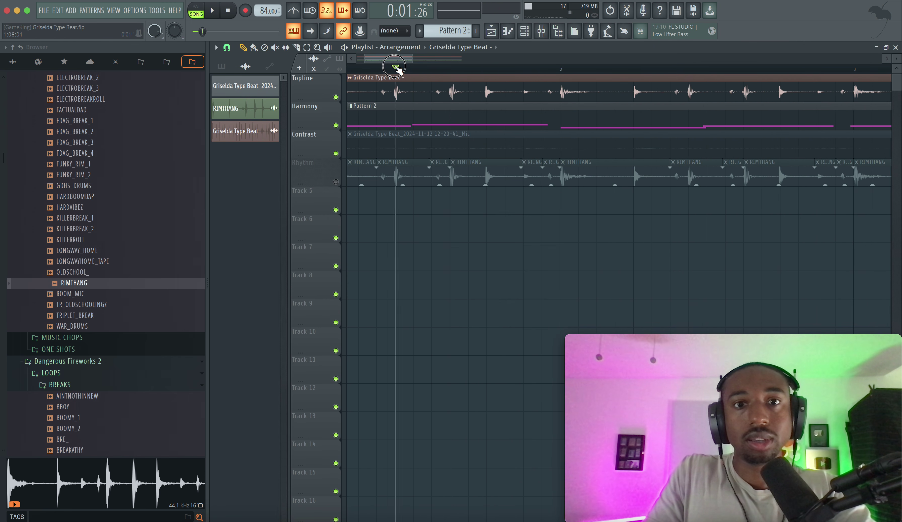
drag(392, 70, 413, 74)
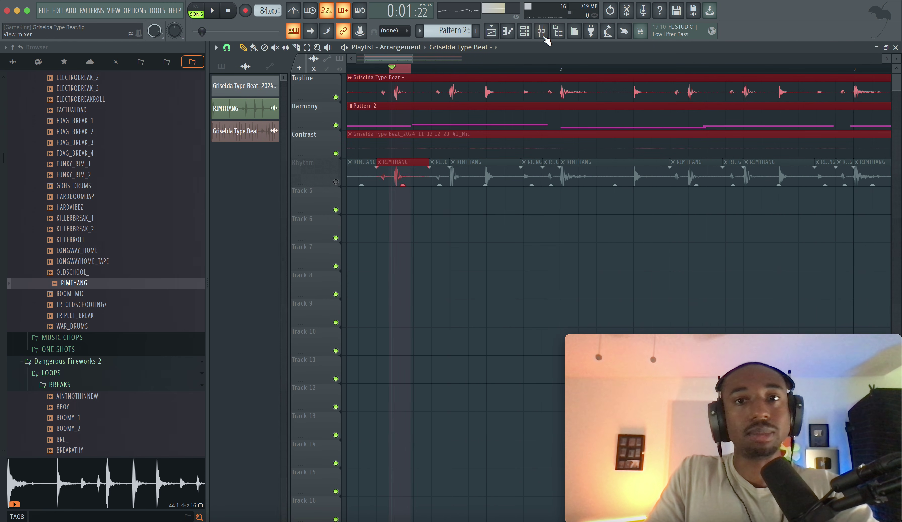
click(542, 35)
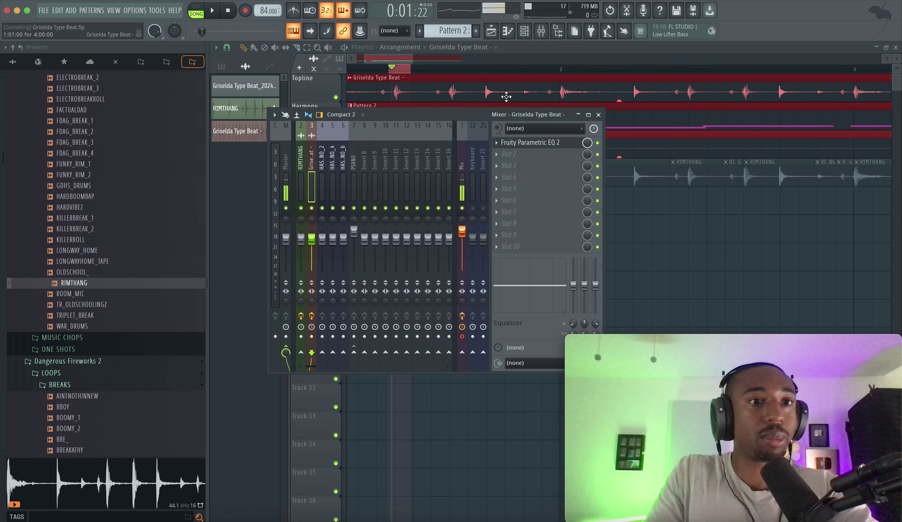
click(558, 33)
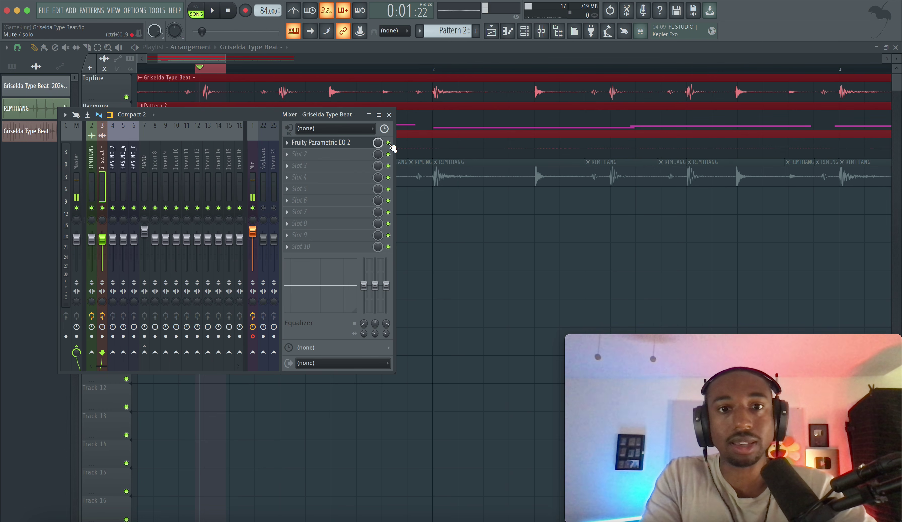
key(space)
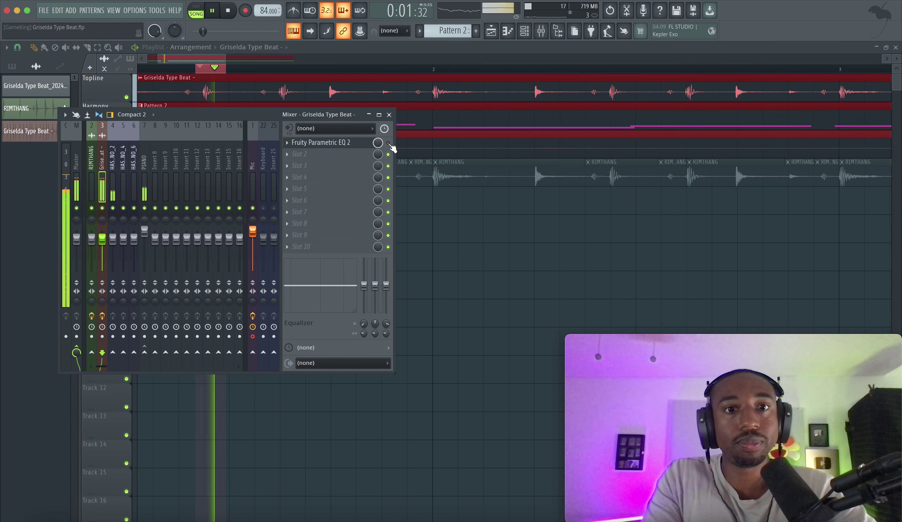
Close the mixer, time-select a short passage within the third beat of bar 1 and play it repeatedly
click(389, 114)
click(222, 65)
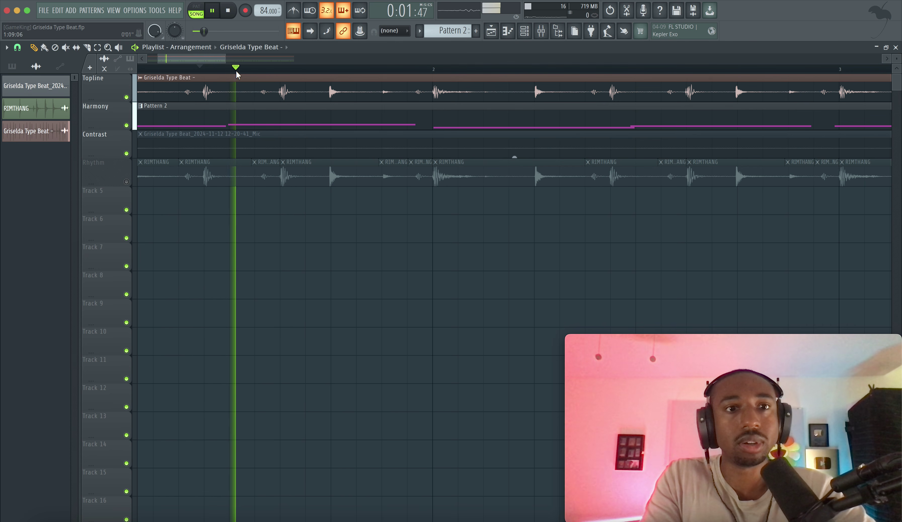
key(space)
drag(278, 69, 317, 66)
key(space)
key(space)
key(space)
key(space)
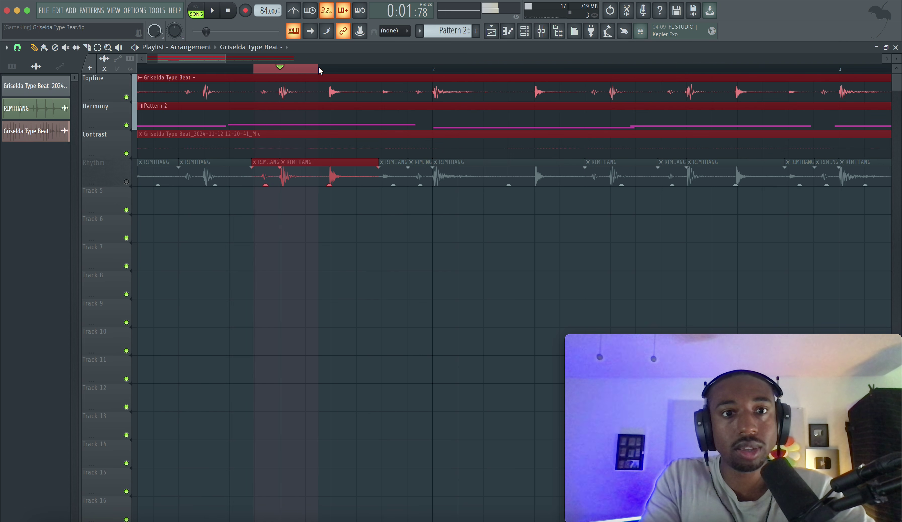
key(space)
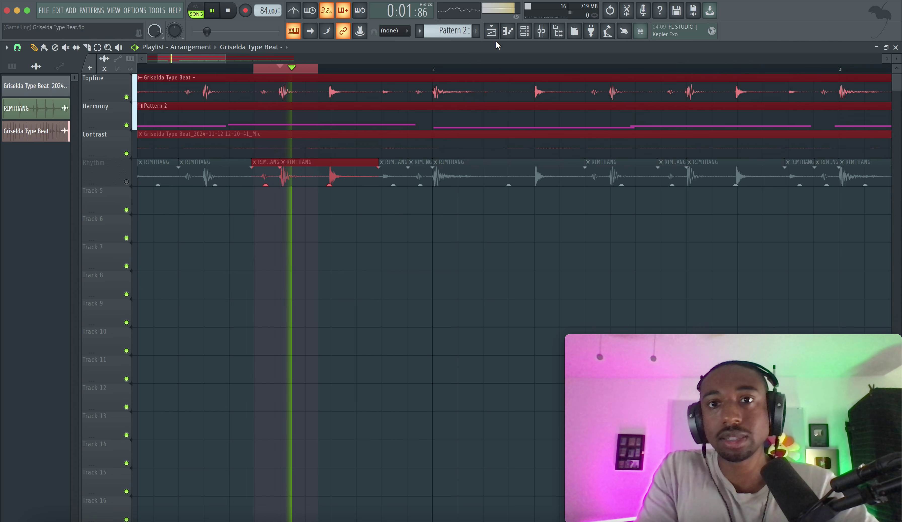
key(space)
key(space)
key(space)
Re-enable the break's Fruity Parametric EQ 2 and lower its band 7 low-pass cutoff to about band 5's frequency
click(541, 31)
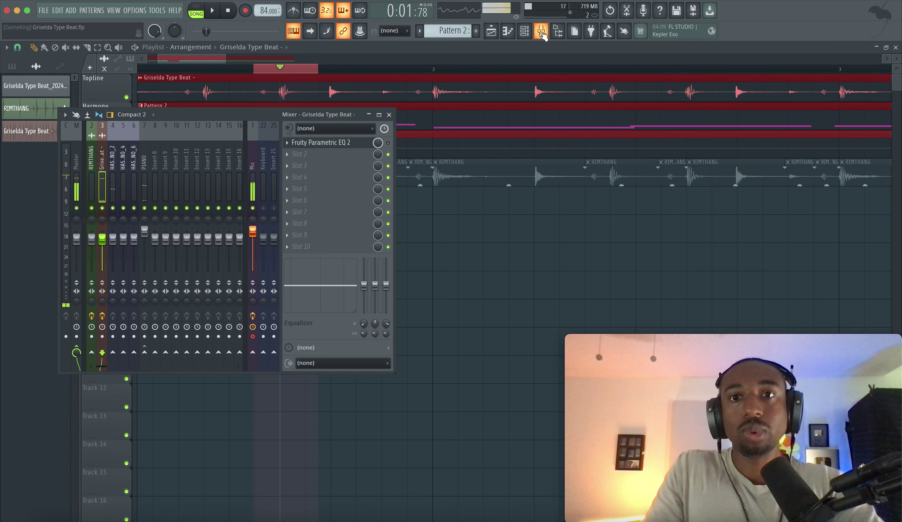
key(space)
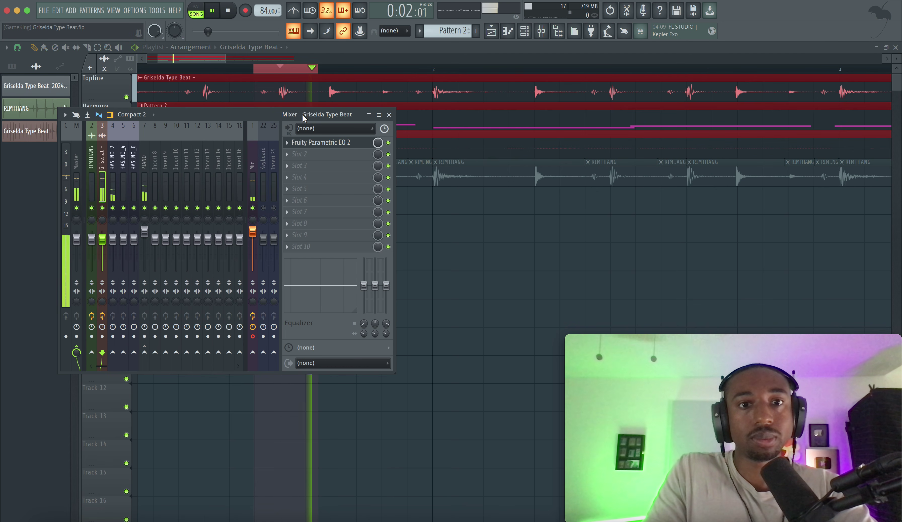
key(space)
click(326, 143)
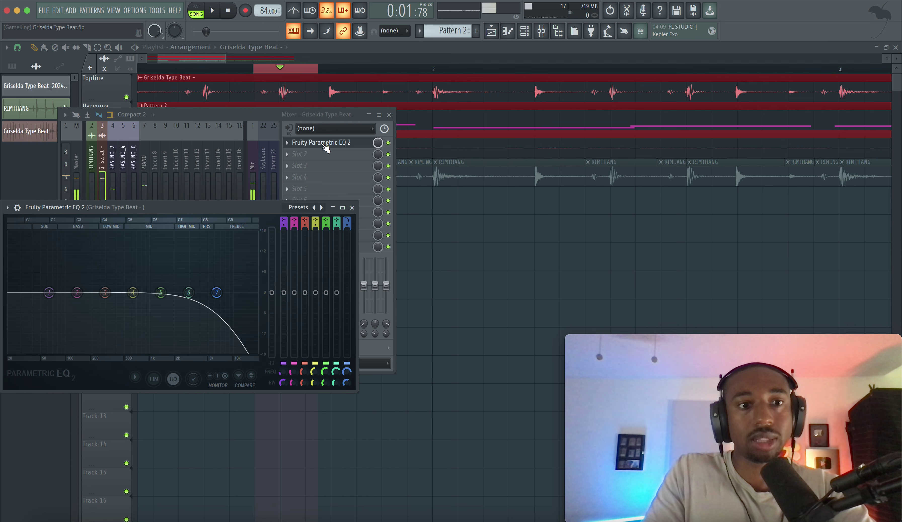
drag(216, 292, 167, 292)
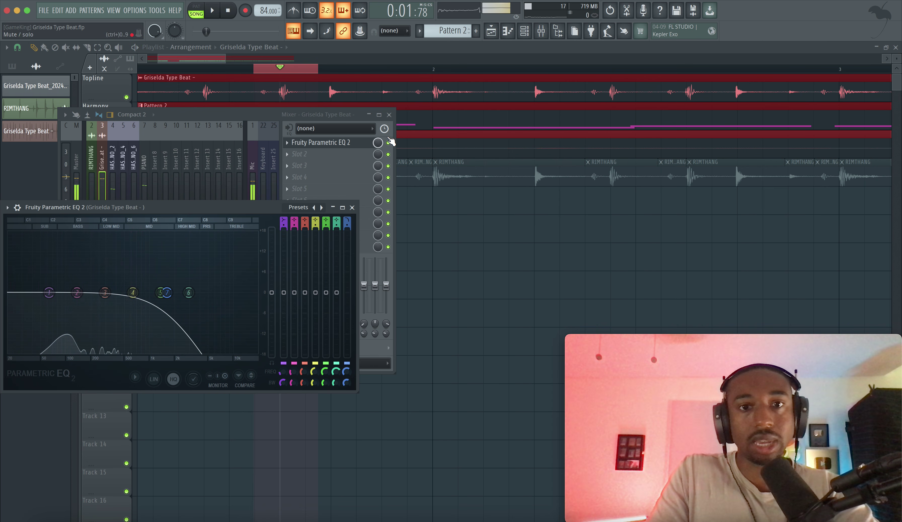
Create an automation clip for the EQ's mix level across the selected passage
right_click(377, 142)
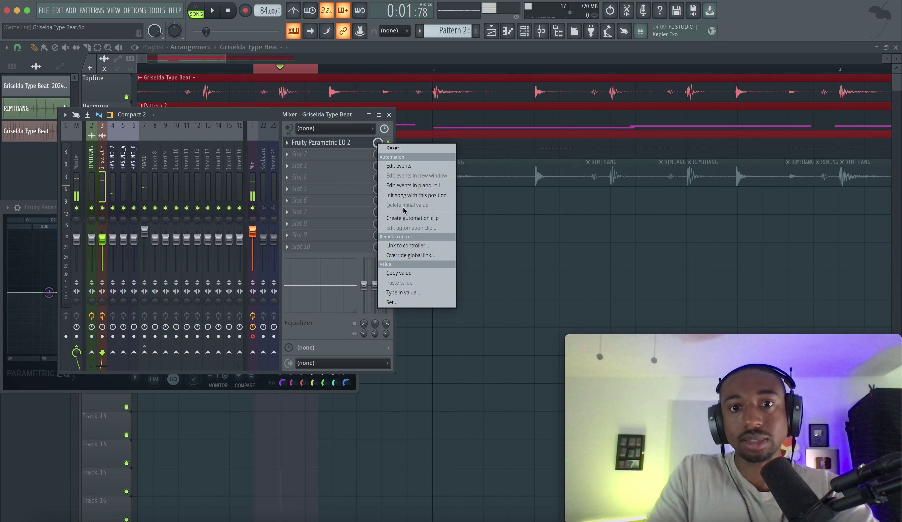
click(409, 218)
click(491, 258)
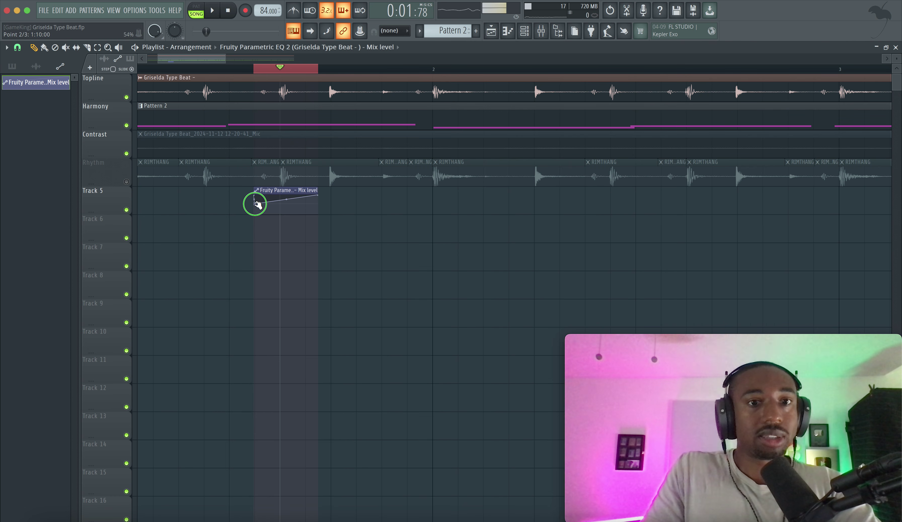
Shape the mix-level automation on Track 5 into an instant rise from minimum followed by a flat line at full level
drag(255, 195, 254, 214)
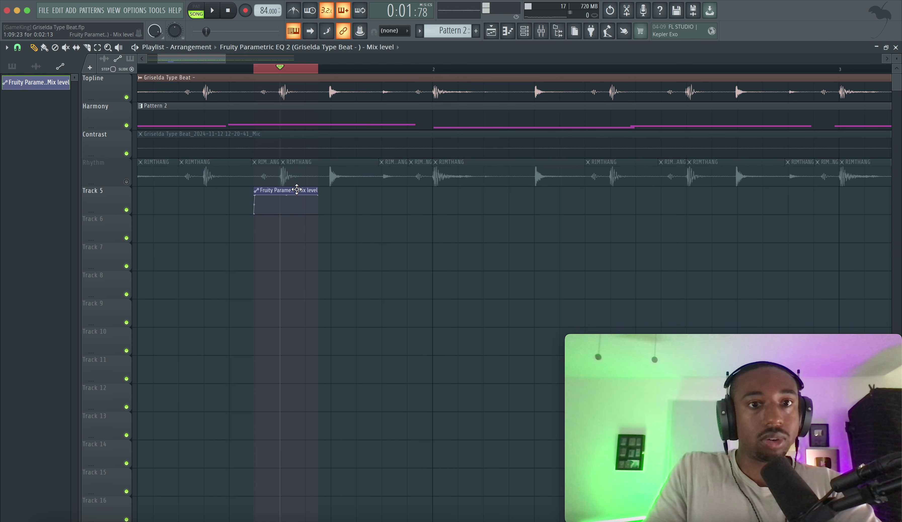
right_click(313, 206)
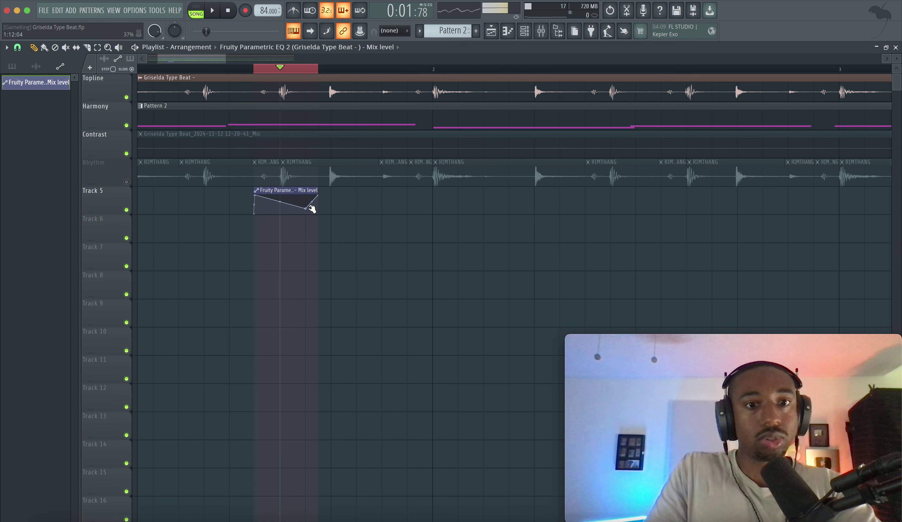
drag(317, 196, 323, 196)
Clear the timeline selection and open the playlist's snap options
scroll(303, 159, down, 3)
right_click(285, 70)
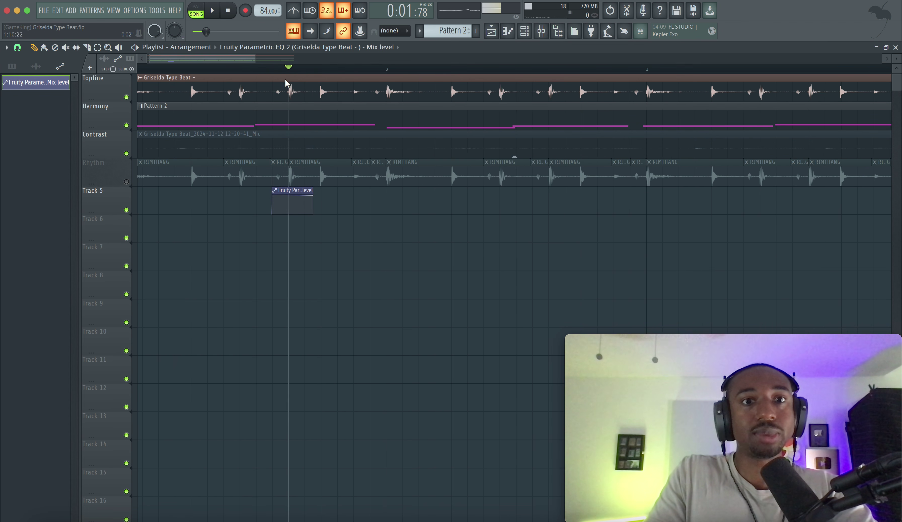
scroll(283, 84, down, 4)
click(18, 47)
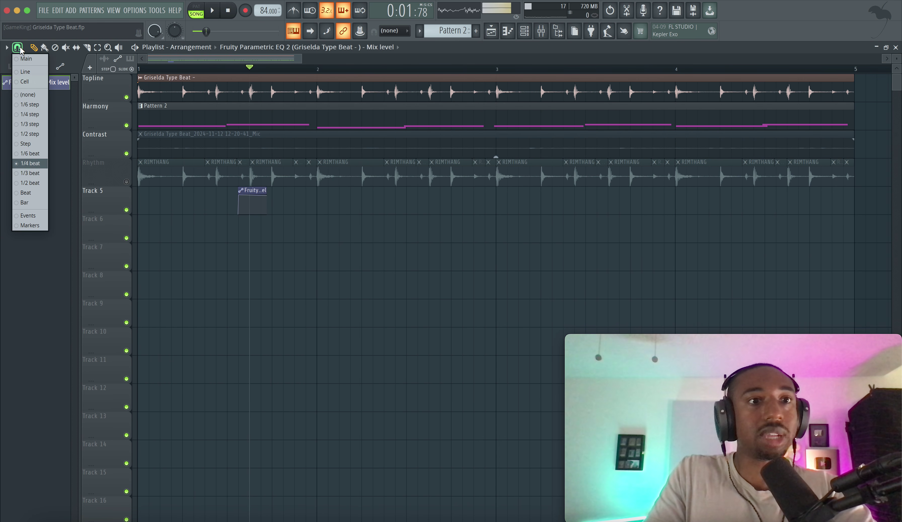
Set playlist snapping to Beat and repeat the Mix level automation clip on Track 5 in each of the four bars
click(30, 194)
click(249, 196)
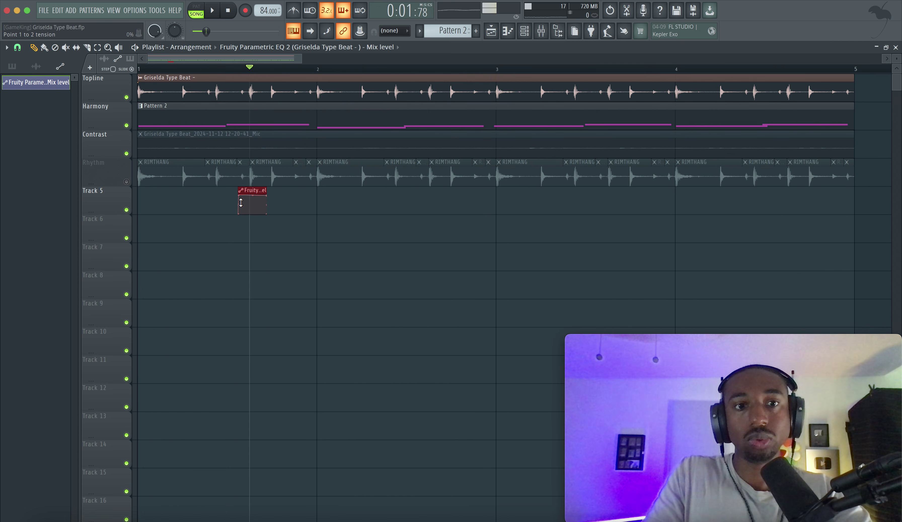
drag(255, 191, 410, 192)
drag(500, 218, 258, 192)
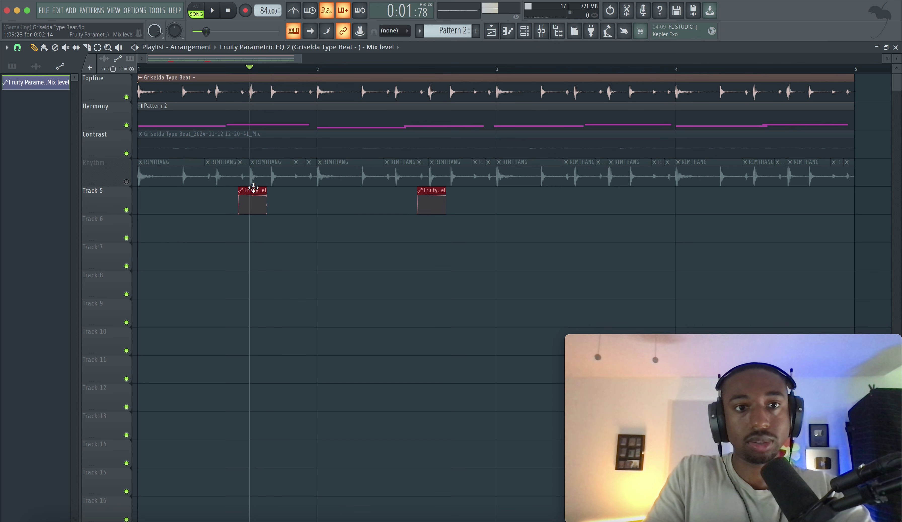
key(ctrl+b)
click(551, 243)
key(space)
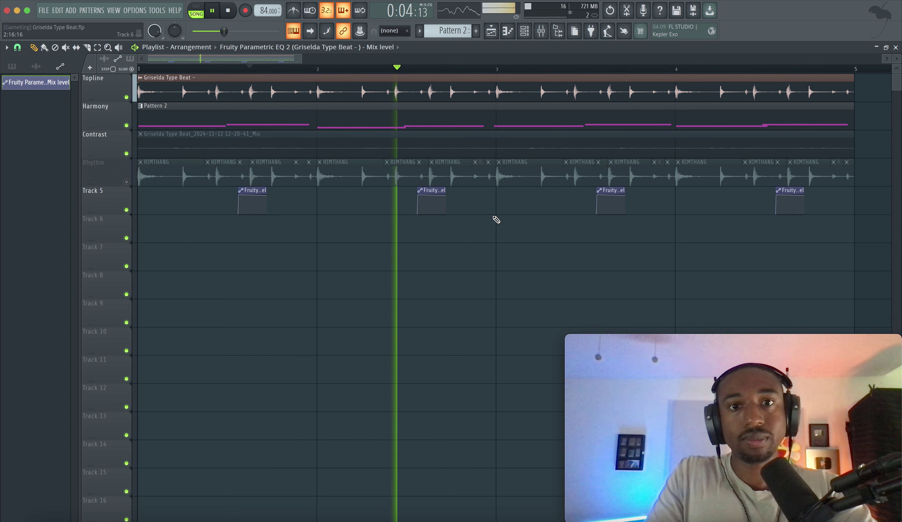
key(space)
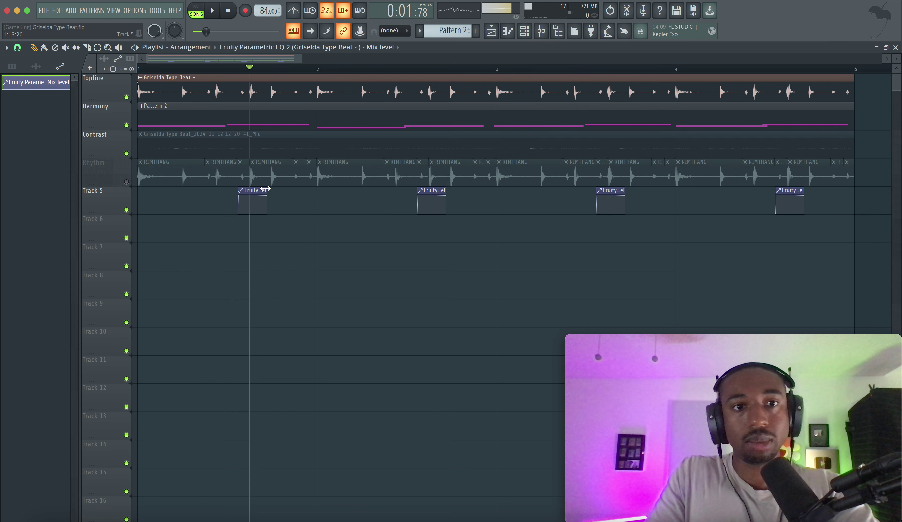
Try to turn the steep start of the Mix level automation clips on Track 5 into a gradual ramp
scroll(262, 183, up, 4)
drag(215, 190, 320, 209)
scroll(566, 214, down, 5)
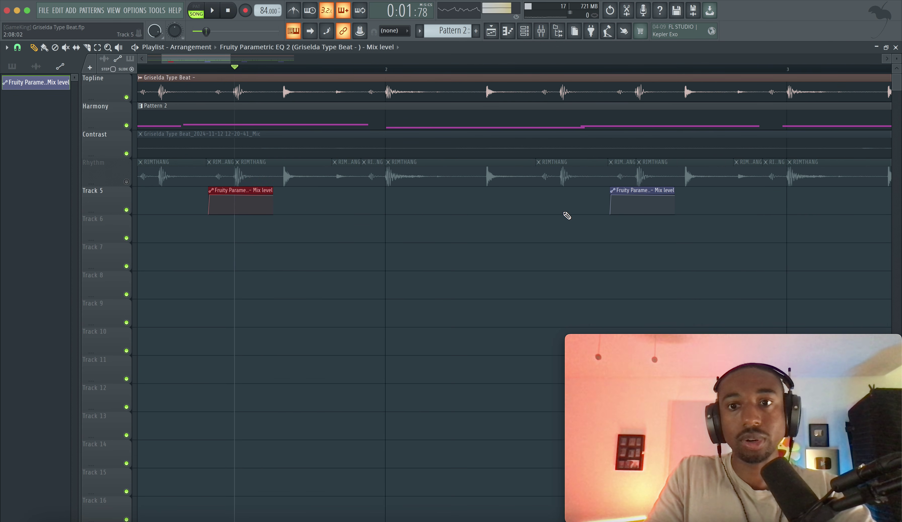
drag(722, 222, 229, 196)
scroll(228, 196, up, 5)
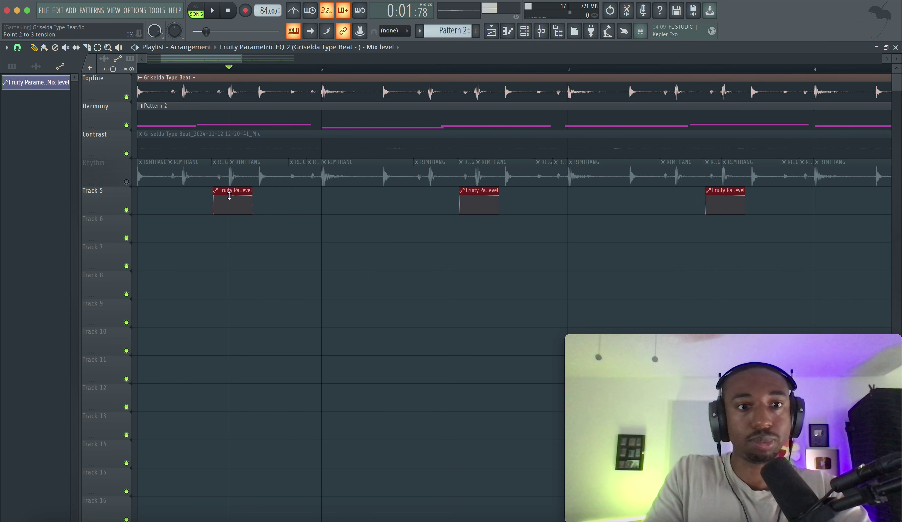
click(203, 214)
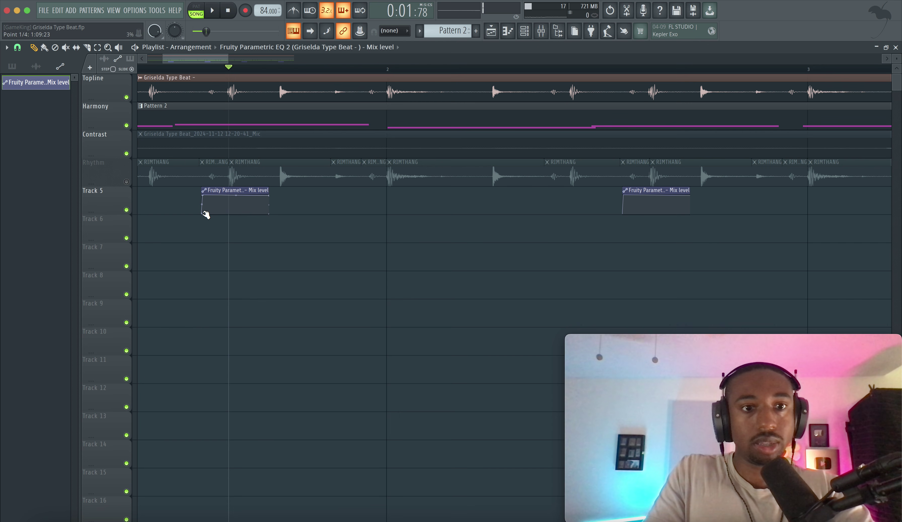
drag(202, 214, 216, 195)
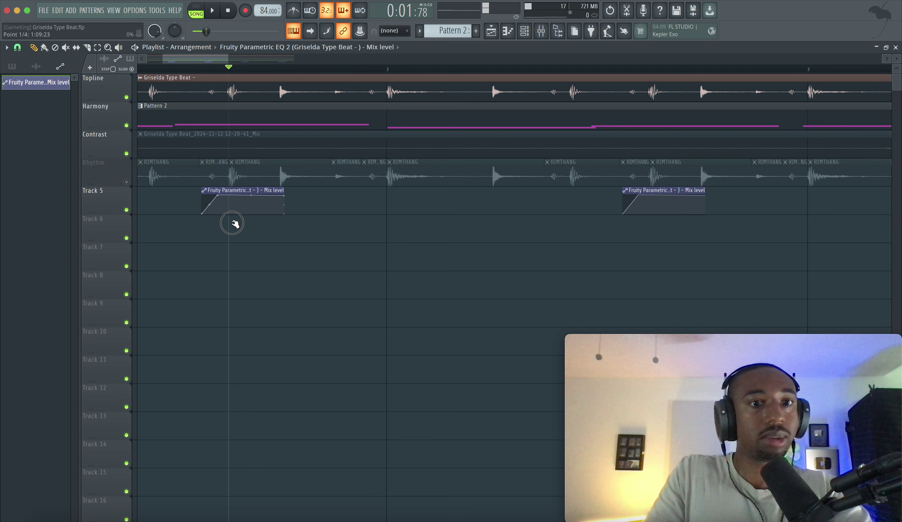
drag(232, 223, 231, 223)
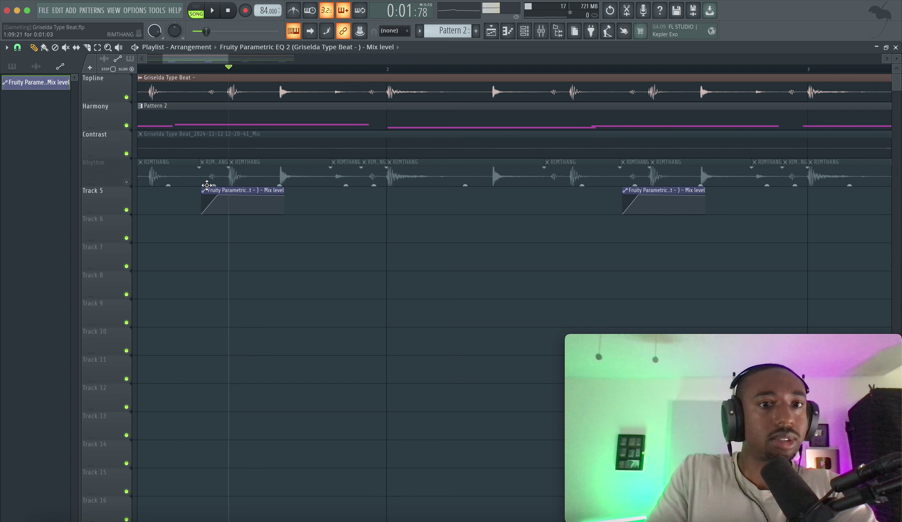
Shorten the Mix level automation clips on Track 5 and shift each to start just before its rim hit
drag(238, 191, 215, 183)
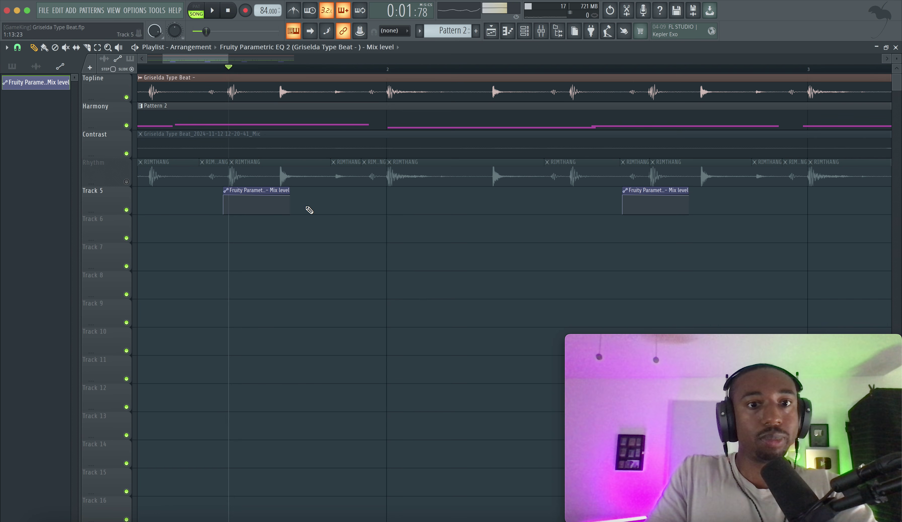
drag(289, 192, 249, 176)
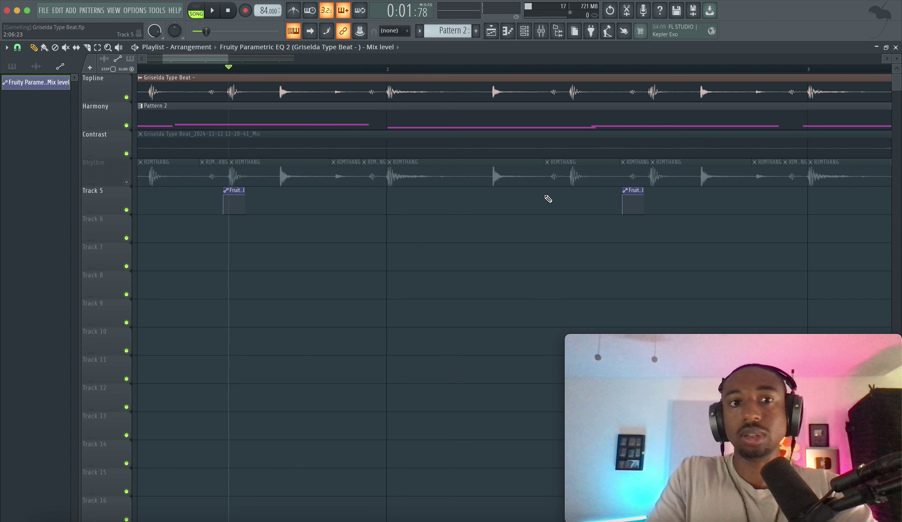
drag(526, 208, 693, 206)
scroll(778, 217, down, 4)
scroll(749, 225, down, 3)
drag(756, 226, 721, 208)
scroll(773, 184, up, 5)
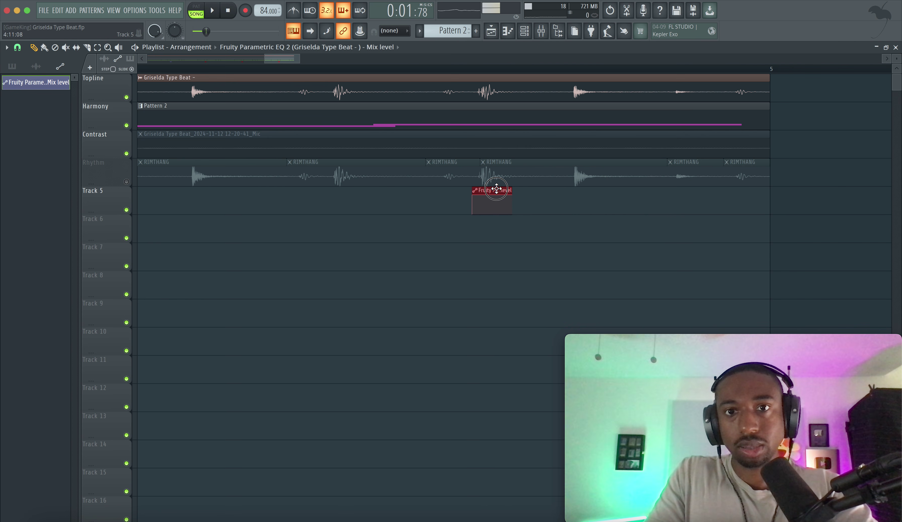
scroll(494, 189, down, 3)
key(space)
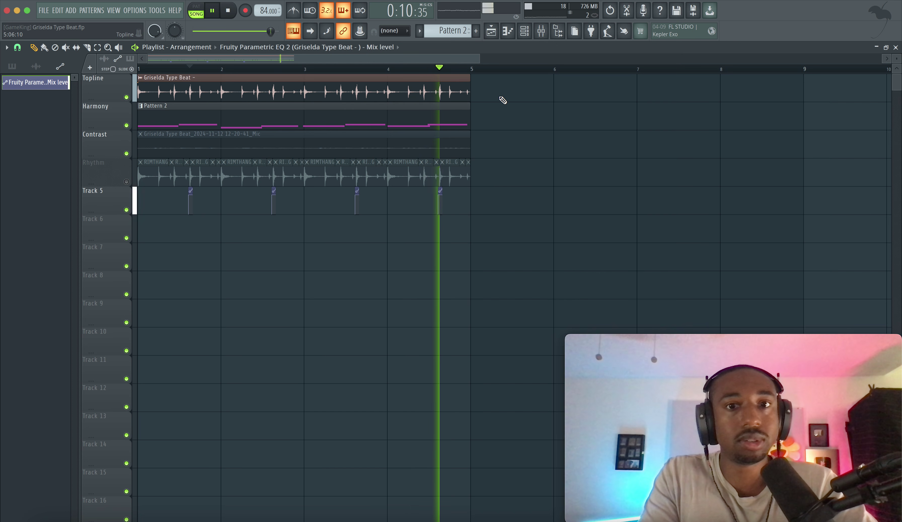
Show all channels in the channel rack and route Hit Bass VST to its own mixer track, number 8
click(524, 31)
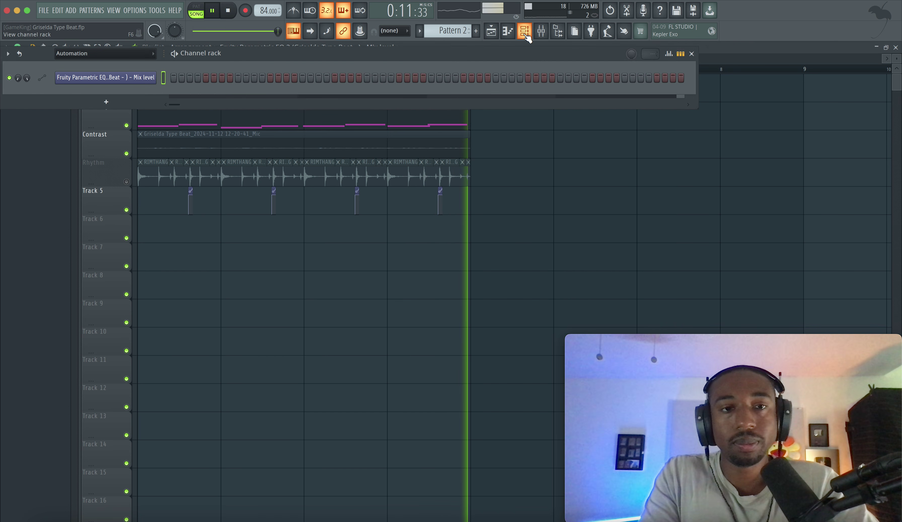
click(95, 54)
click(93, 64)
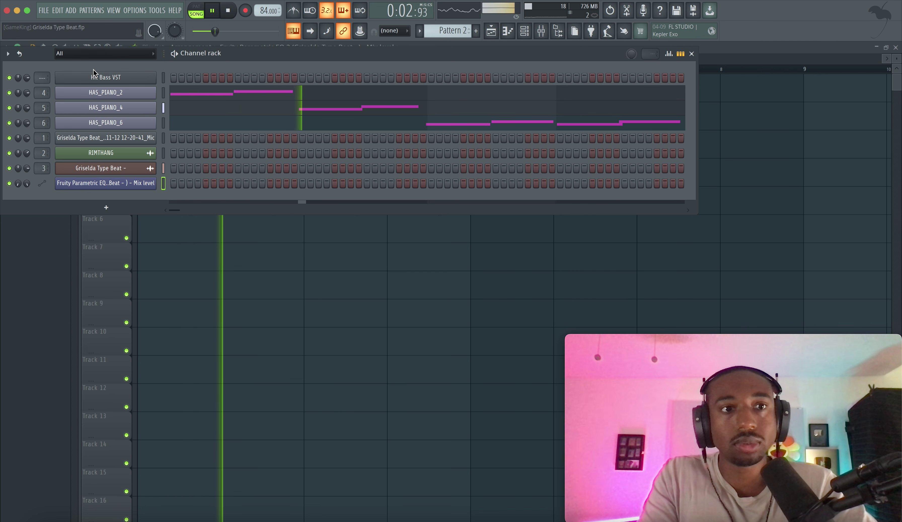
click(163, 77)
key(ctrl+l)
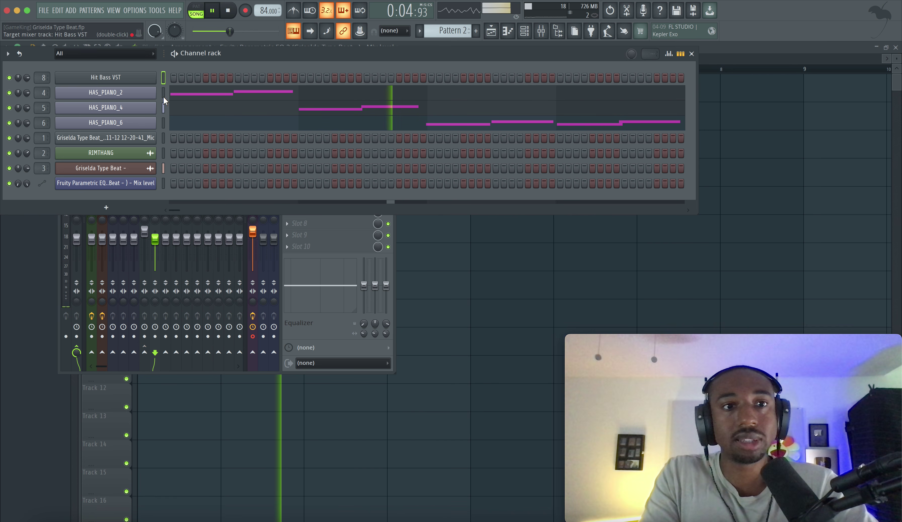
Lower the audio device's buffer length to 128 samples (3 ms) in the audio settings
click(135, 10)
click(144, 36)
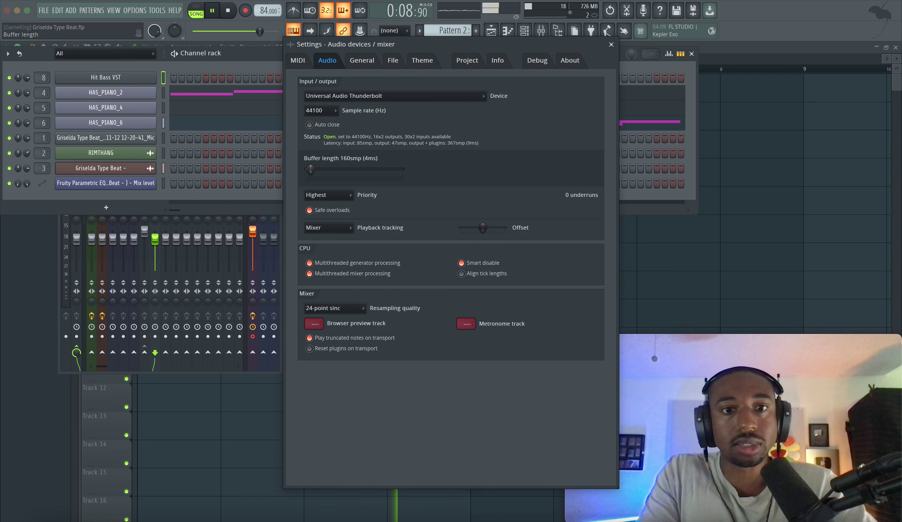
drag(311, 170, 309, 170)
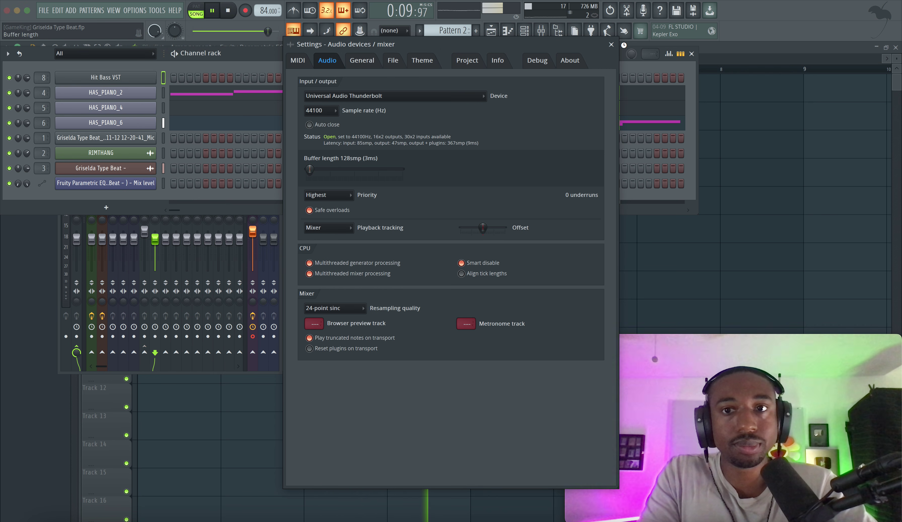
click(612, 45)
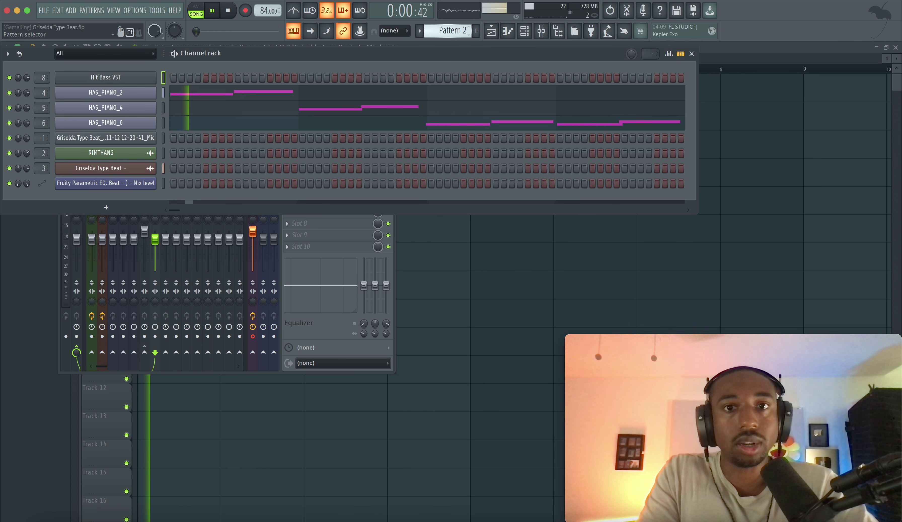
Switch to the empty Pattern 5, return to the unobstructed playlist and stop playback
click(452, 30)
click(517, 42)
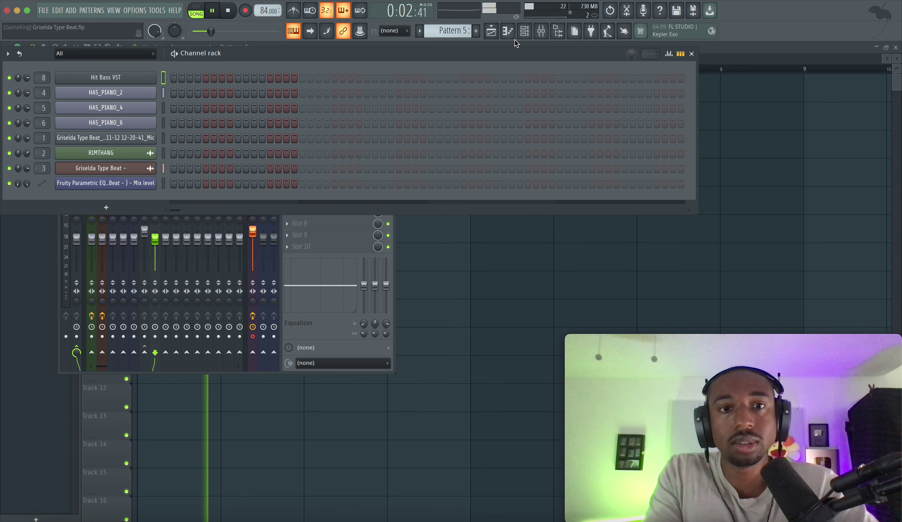
right_click(520, 263)
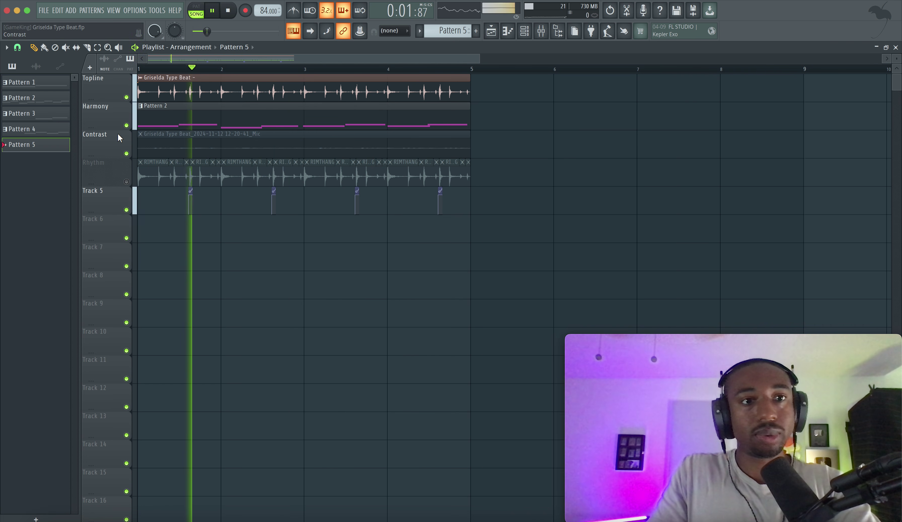
key(space)
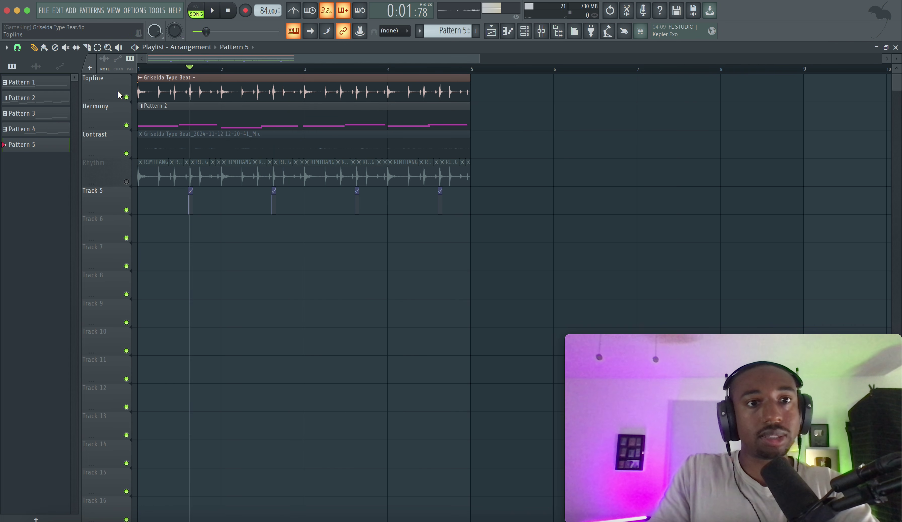
Shift the Griselda Type Beat audio clip from the Topline track down to Track 6
click(160, 90)
key(shift+Down)
key(shift+Down)
key(shift+Down)
key(shift+Down)
key(shift+Down)
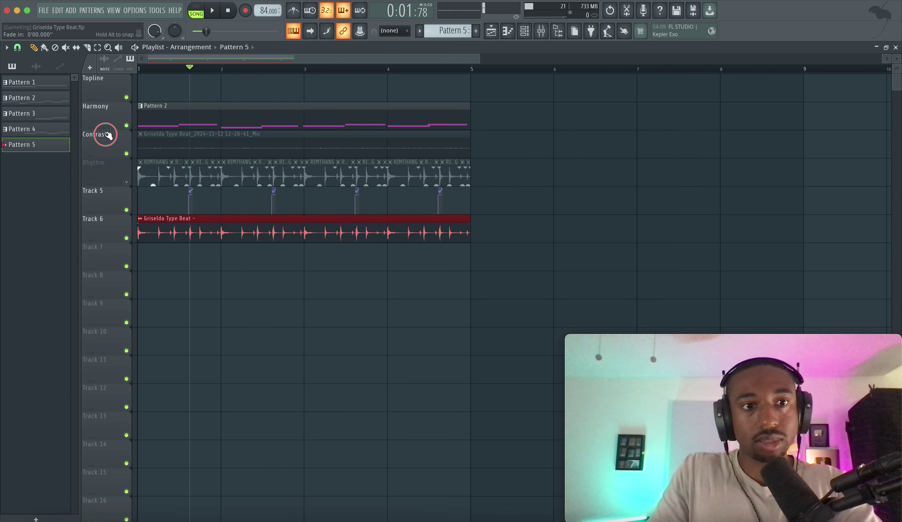
Move all the RIMTHANG clips from the Rhythm track down to Track 8
click(93, 175)
key(shift+Down)
key(shift+Down)
key(shift+Down)
key(shift+Down)
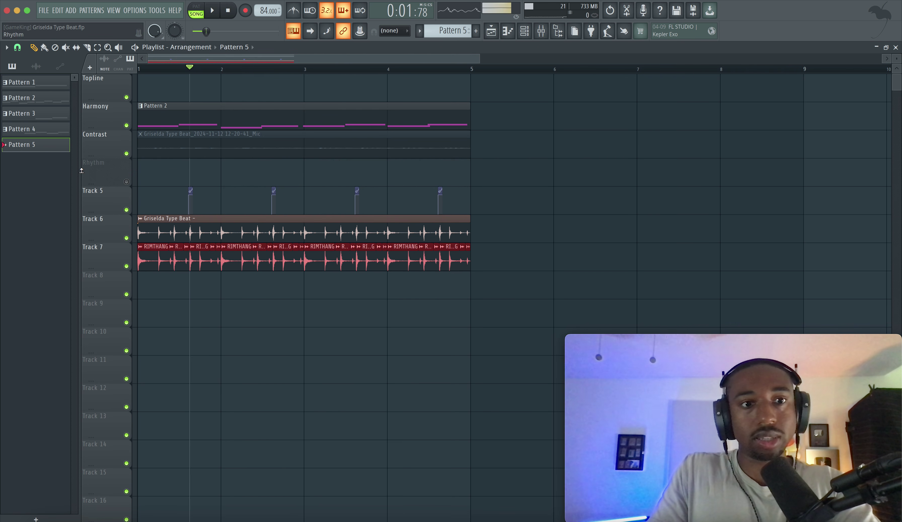
Move the Griselda Type Beat clip from Track 6 up to the Rhythm track, with that track enabled
click(111, 225)
key(shift+Up)
key(shift+Up)
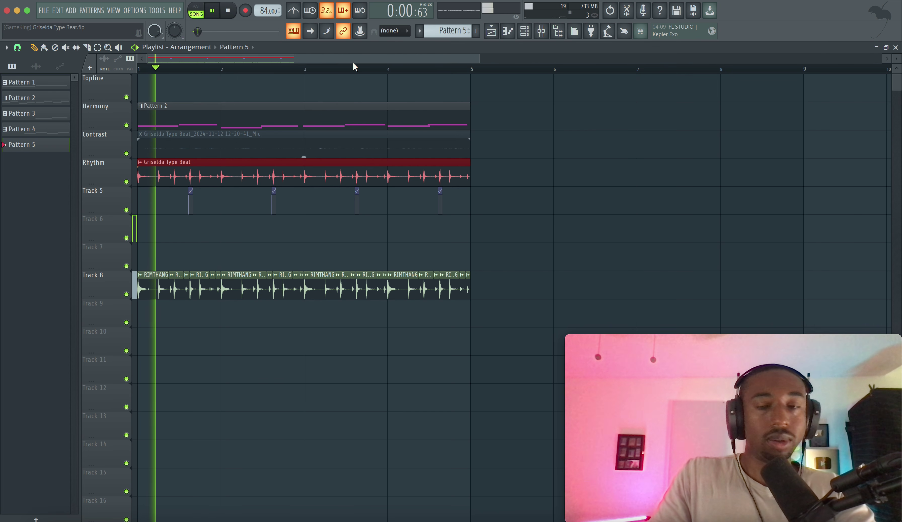
Mute the RIMTHANG clips on Track 8 and check the Hit Bass VST mixer track during playback
key(space)
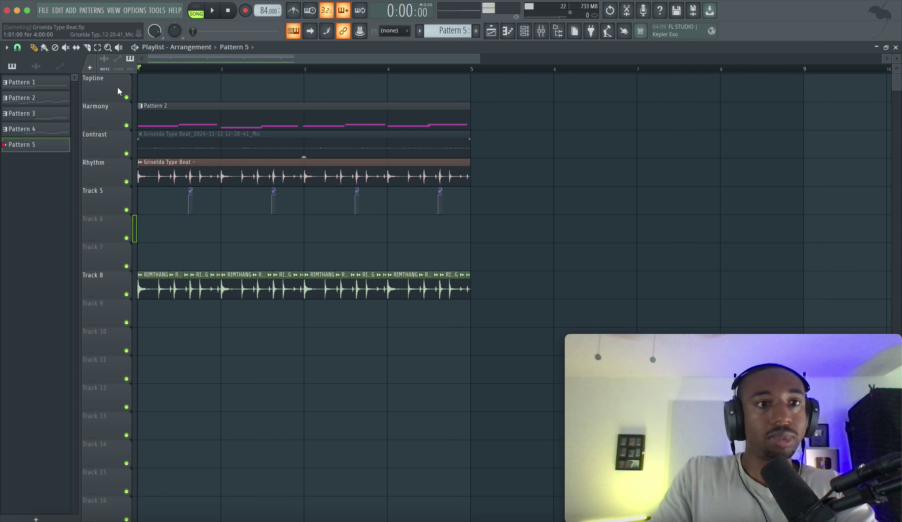
key(space)
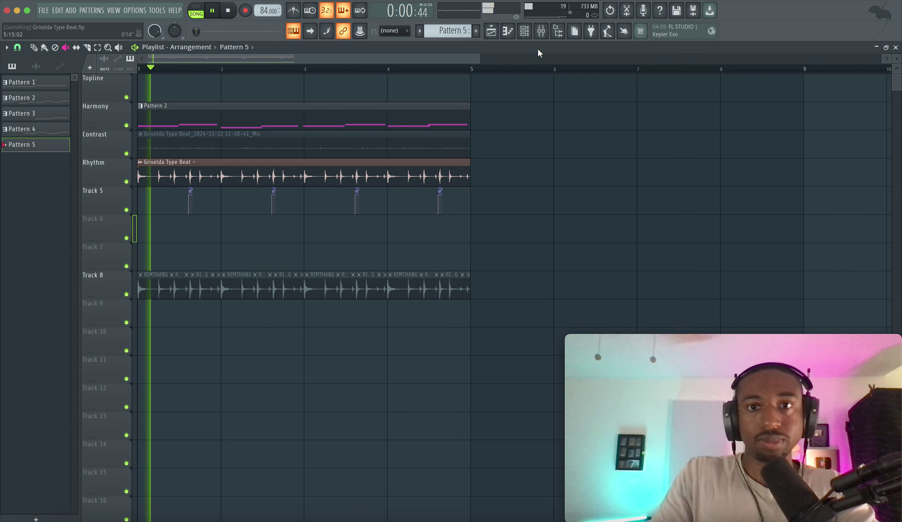
click(528, 40)
click(543, 36)
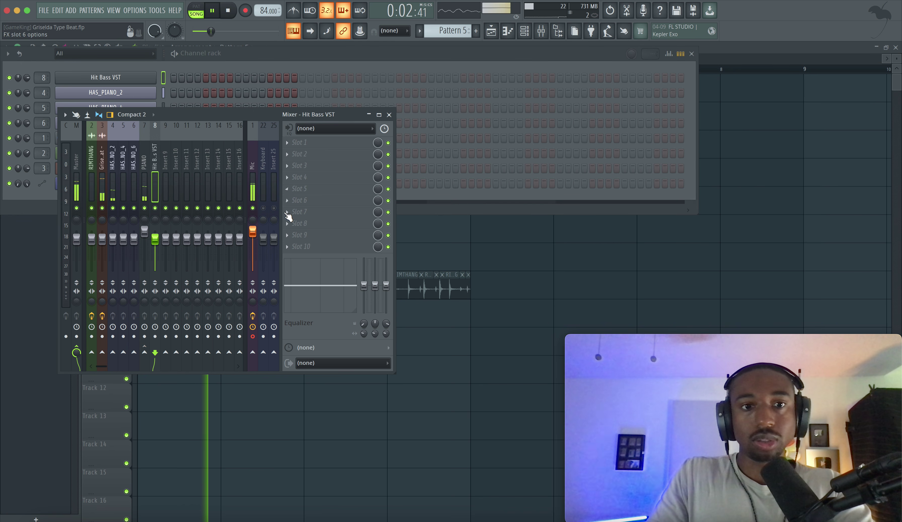
click(464, 221)
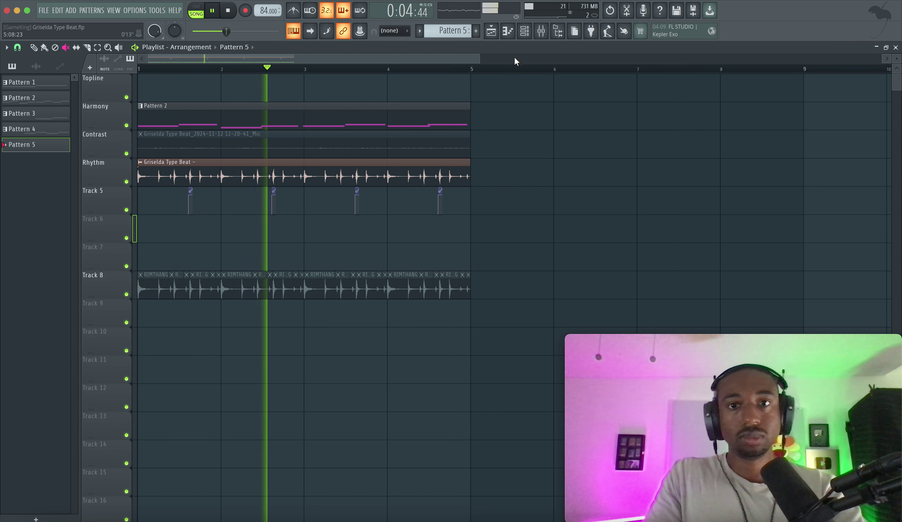
Select the Griselda Type Beat clip, the four Track 5 automation clips and the Pattern 2 clip on Harmony
drag(395, 178, 301, 174)
drag(474, 238, 73, 178)
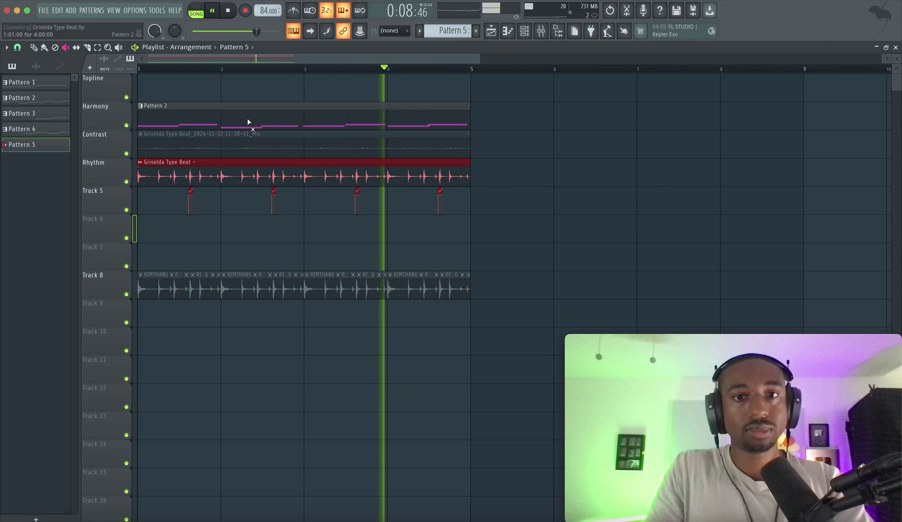
drag(260, 118, 234, 122)
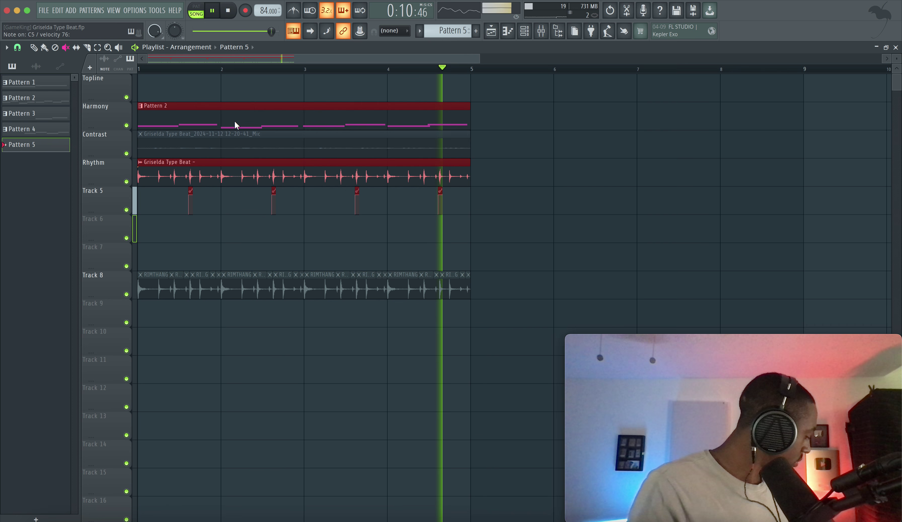
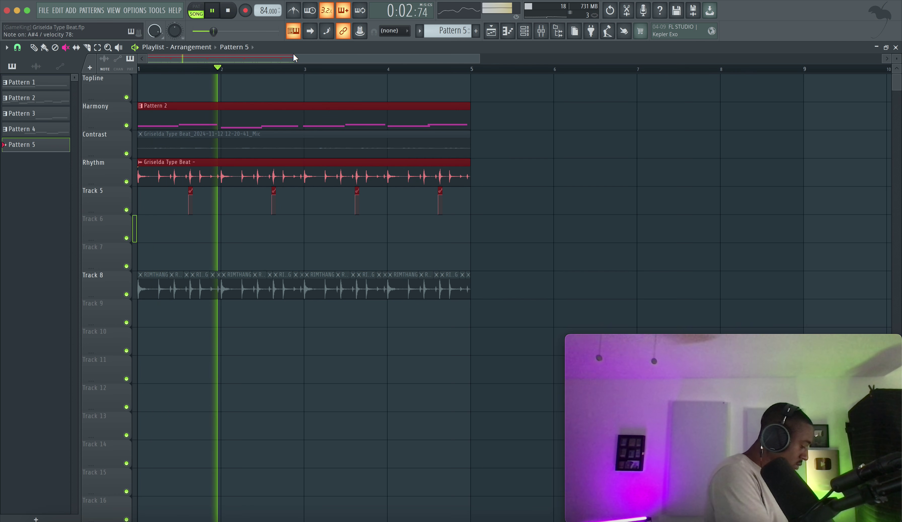
Audition a bass line with Hit Bass VST over the looping arrangement and bring up the channel rack
key(space)
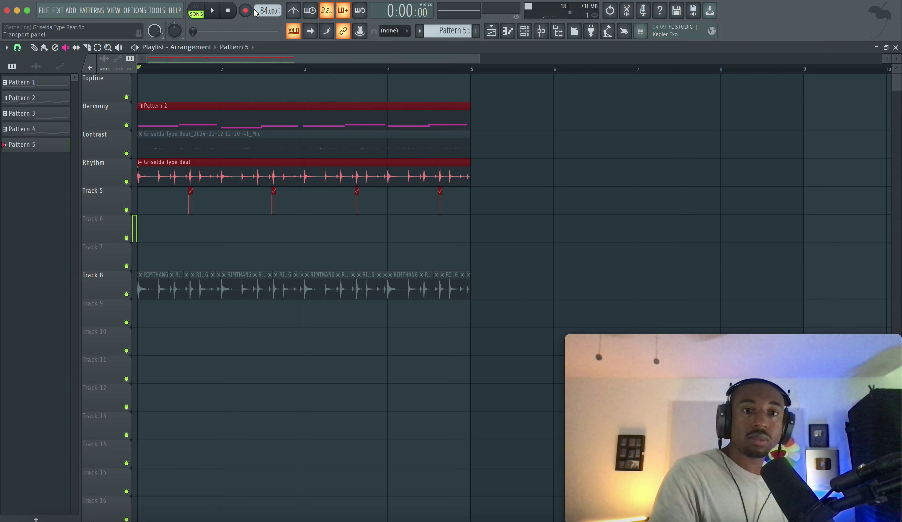
key(space)
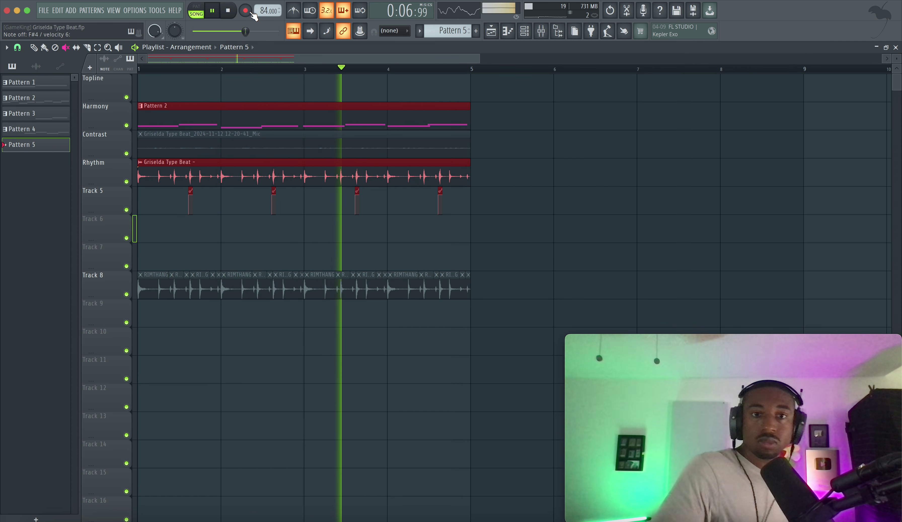
click(524, 32)
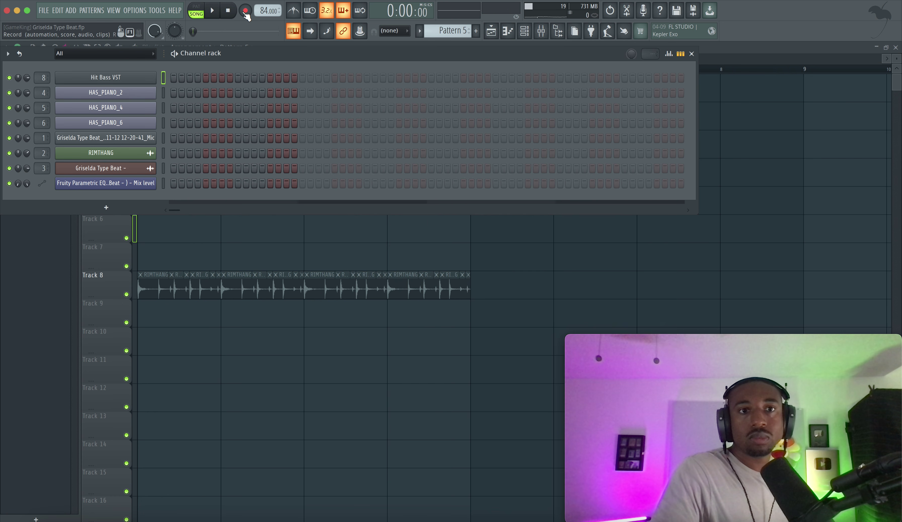
Record a bass line with Hit Bass VST into Pattern 5 and extend its Topline clip to four bars
key(F6)
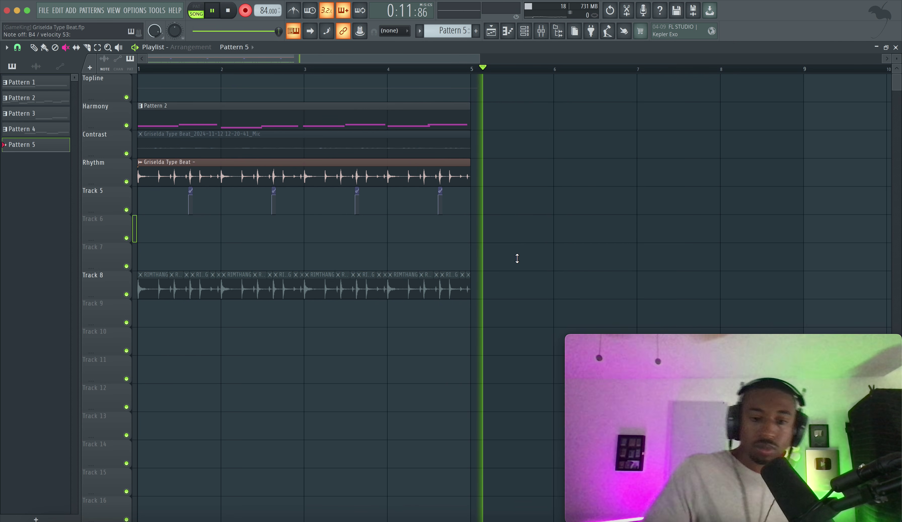
key(space)
key(space)
right_click(276, 83)
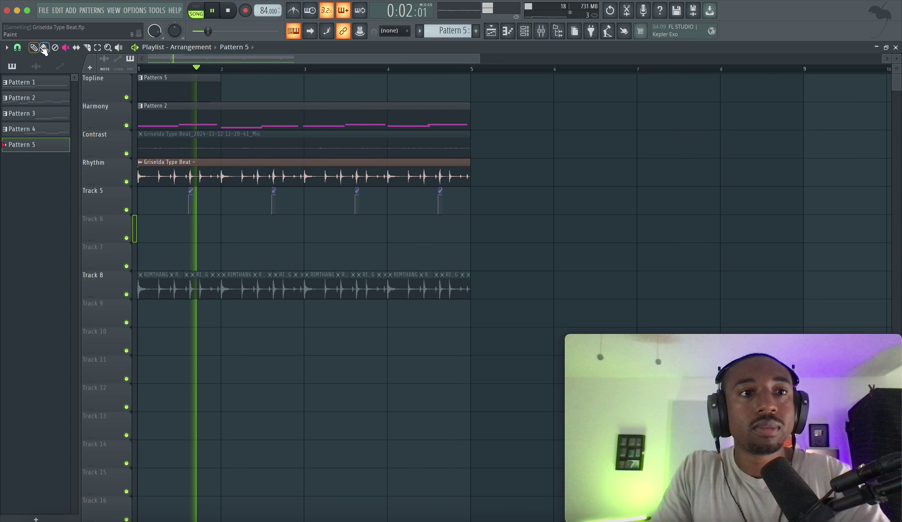
drag(220, 81, 469, 81)
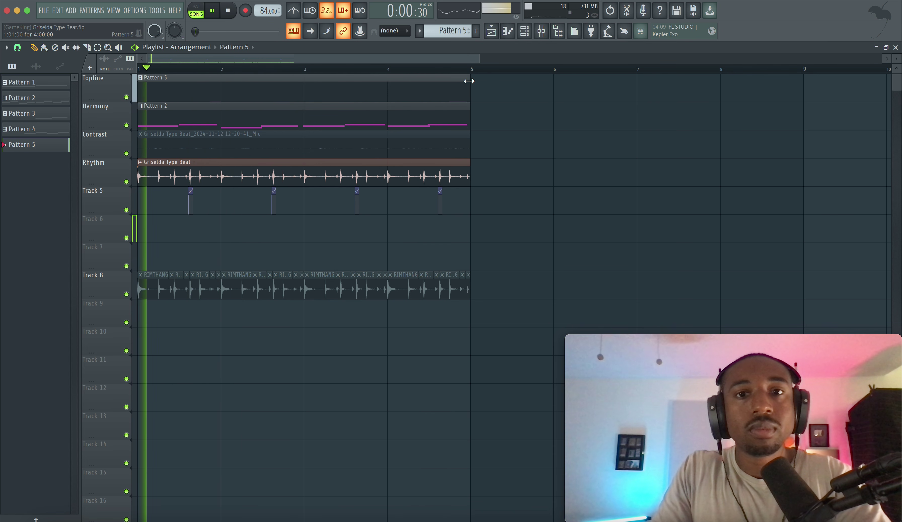
Raise the D#4 note just before bar 3 of the Pattern 5 bass line to E4
double_click(423, 86)
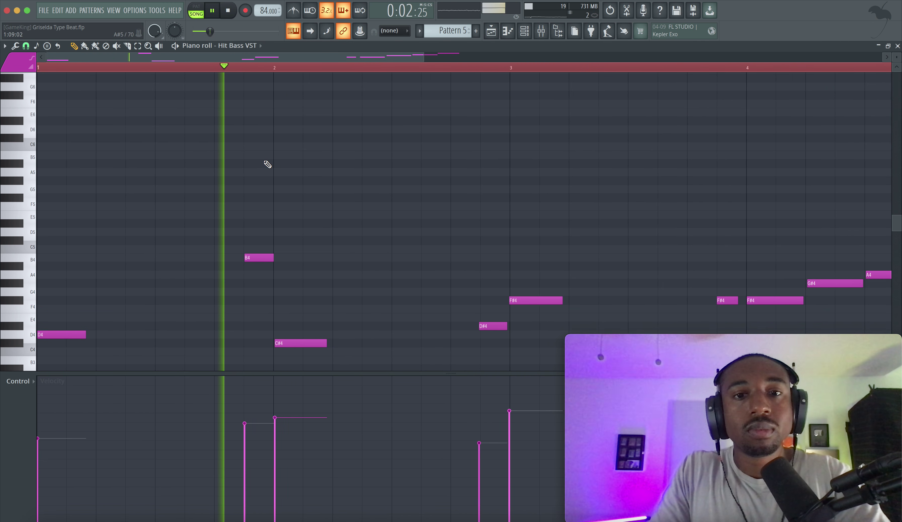
scroll(265, 163, down, 6)
scroll(472, 194, down, 2)
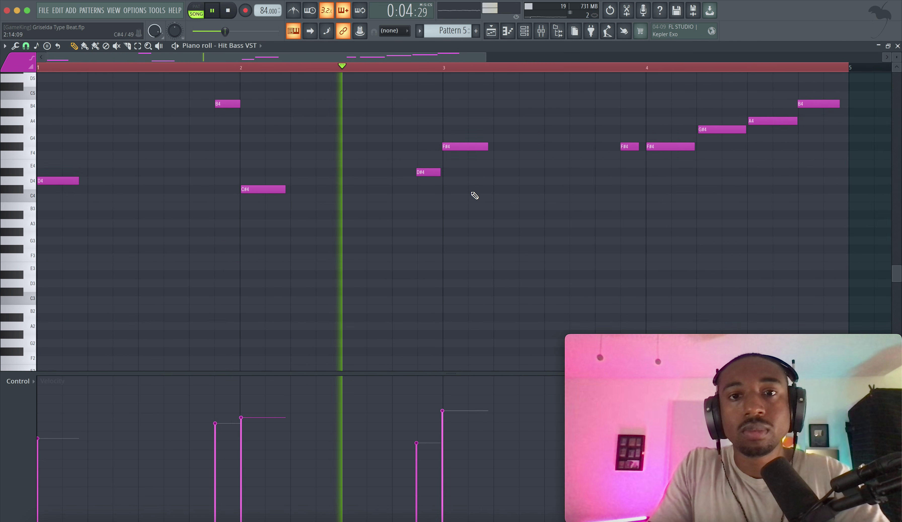
drag(428, 172, 428, 164)
key(space)
click(31, 165)
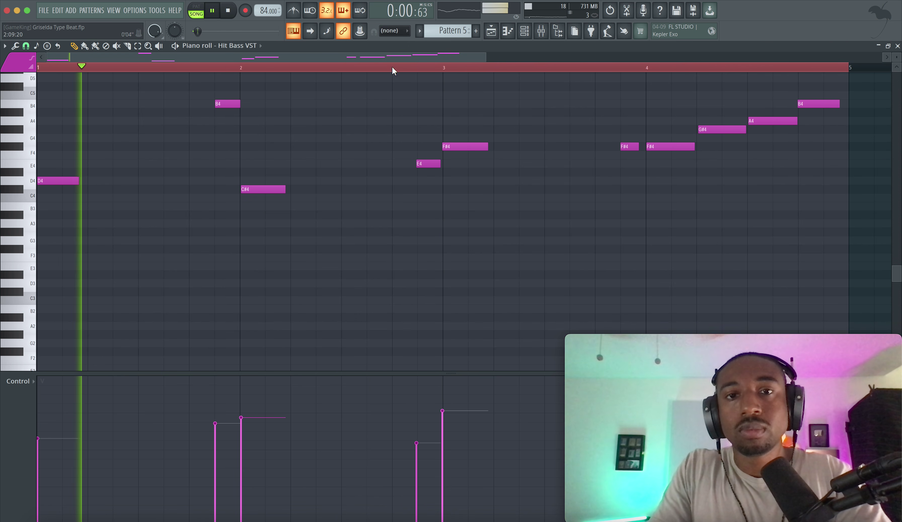
Listen to the revised bass line against the full arrangement in the playlist and stop playback
ctrl+scroll(437, 147, down, 2)
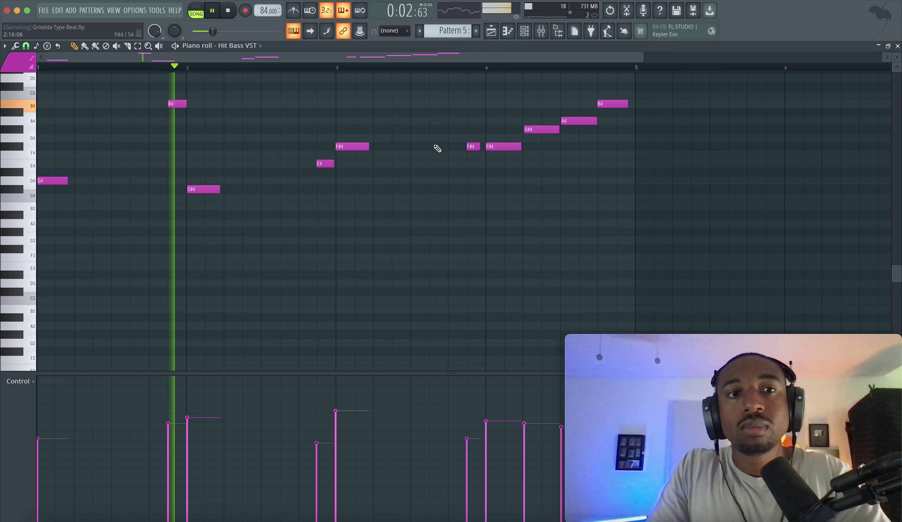
scroll(437, 147, up, 2)
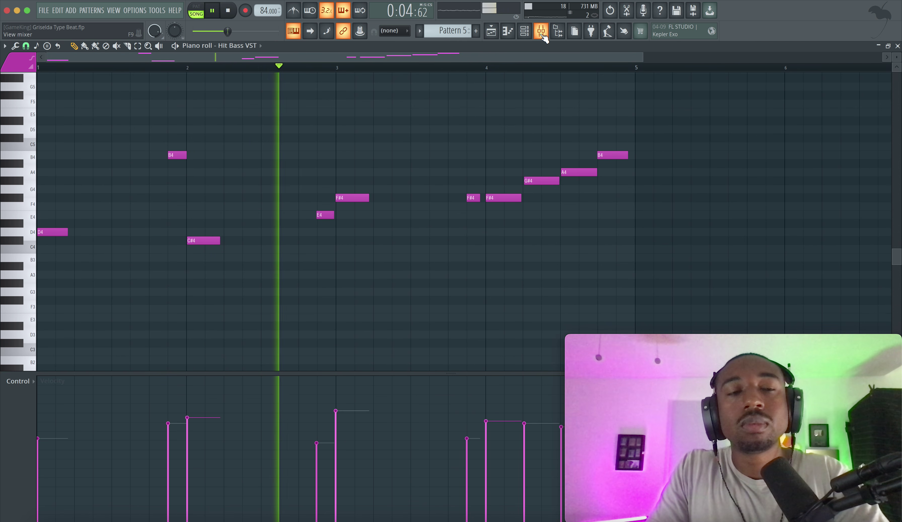
click(491, 31)
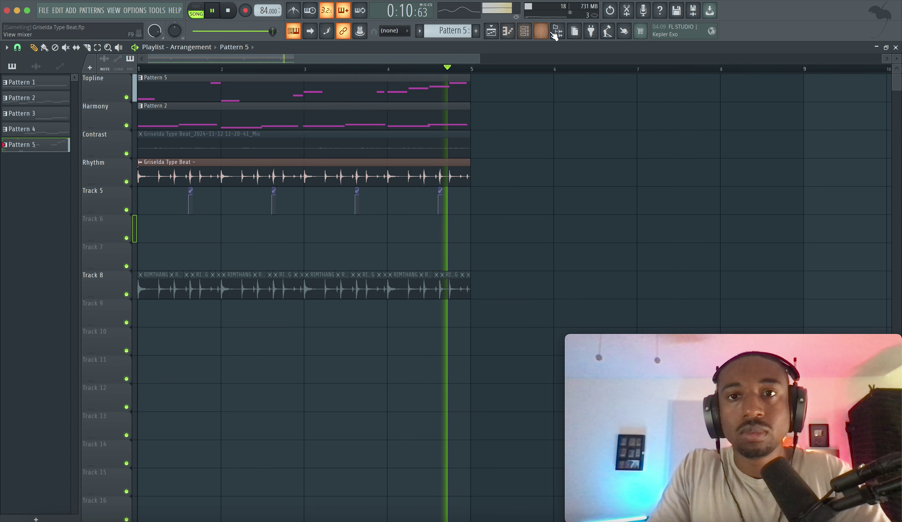
key(F9)
key(F9)
key(space)
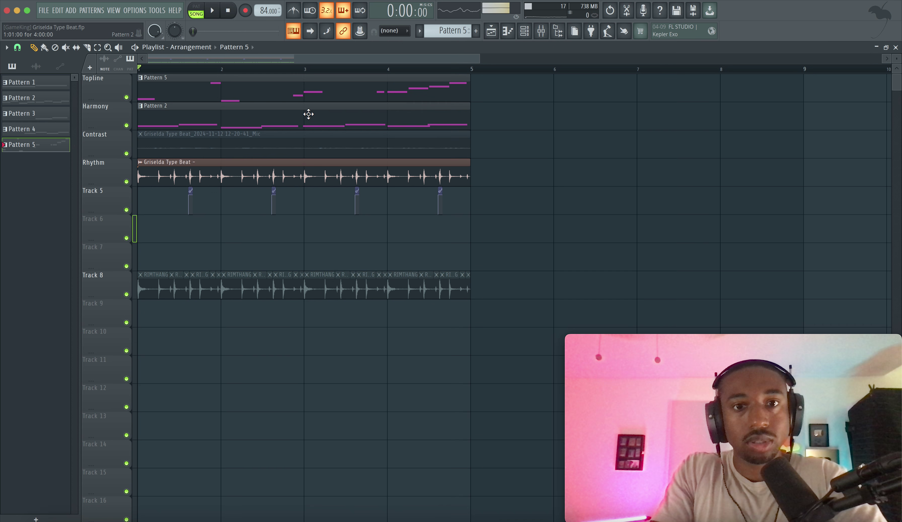
Set playlist snapping to Beat, slice the Rhythm clip in bar 4, and repeat that bar's first beat across all four beats
click(21, 48)
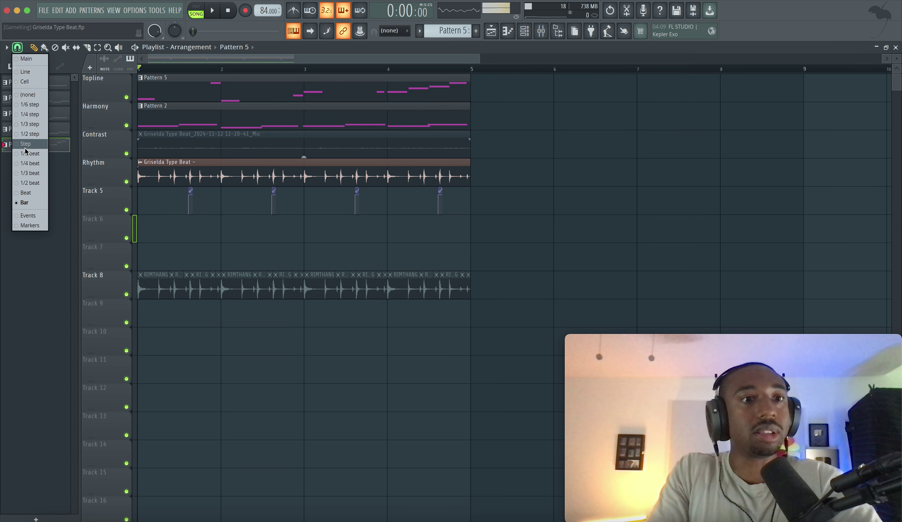
click(29, 193)
scroll(434, 245, up, 5)
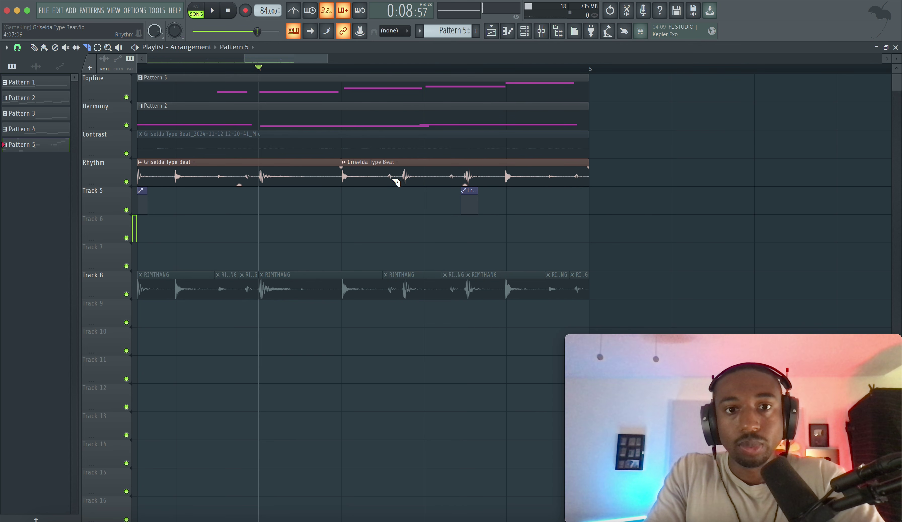
right_click(375, 182)
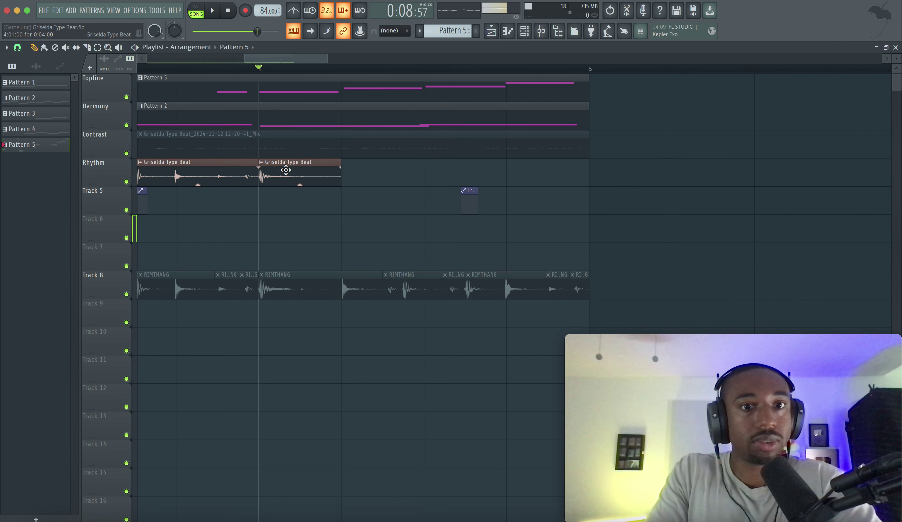
shift+drag(291, 174, 467, 174)
key(space)
right_click(382, 221)
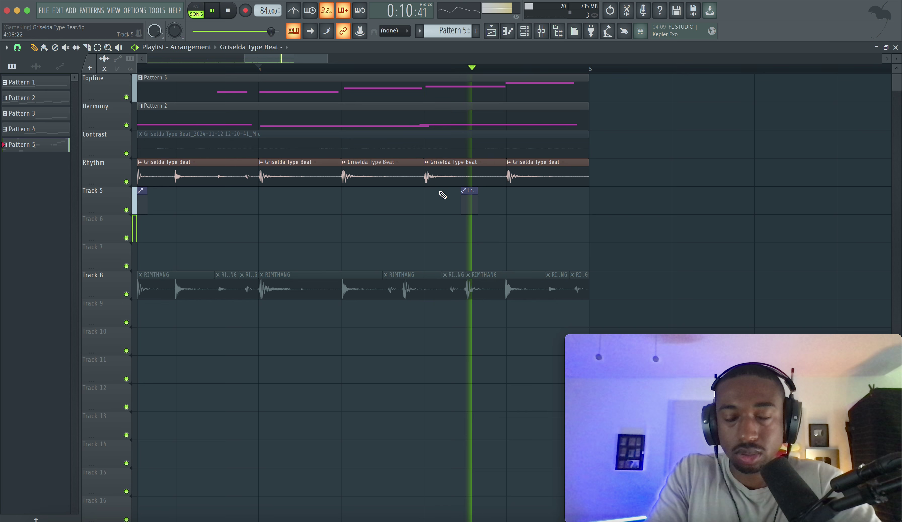
key(space)
scroll(391, 194, down, 1)
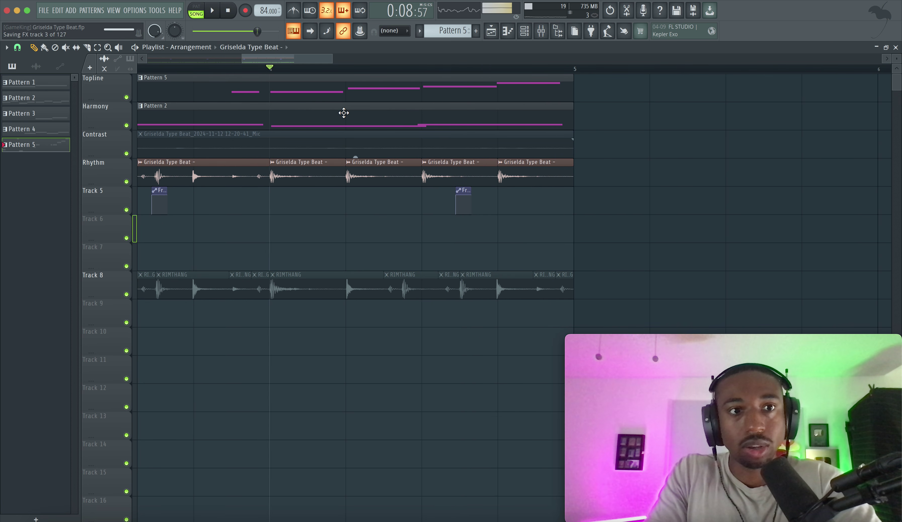
Split the bar 4 Marker #3 and Marker #4 notes of HAS_PIANO_6 in Pattern 2 into two one-beat notes each
double_click(279, 117)
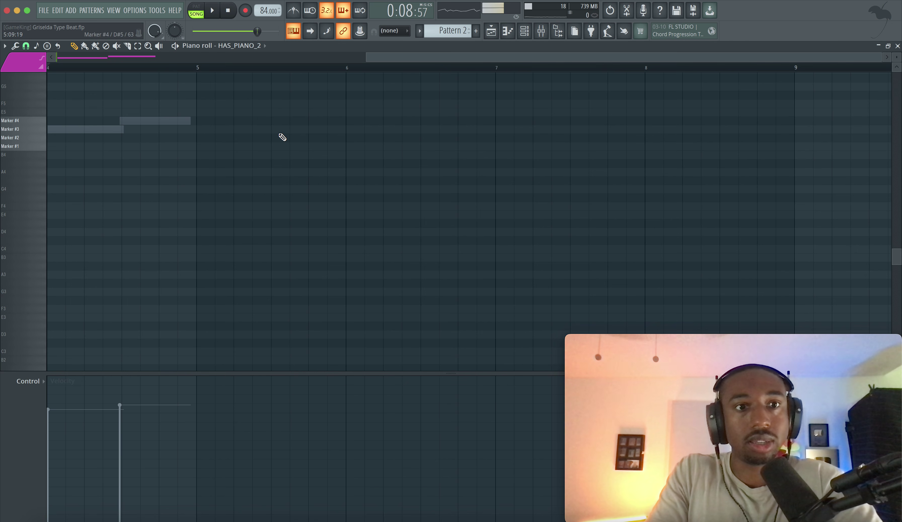
key(space)
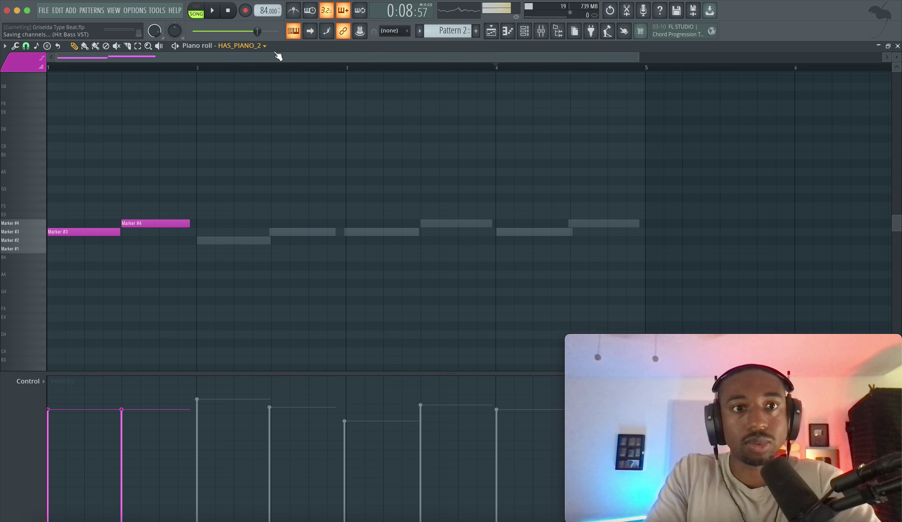
click(264, 46)
click(248, 183)
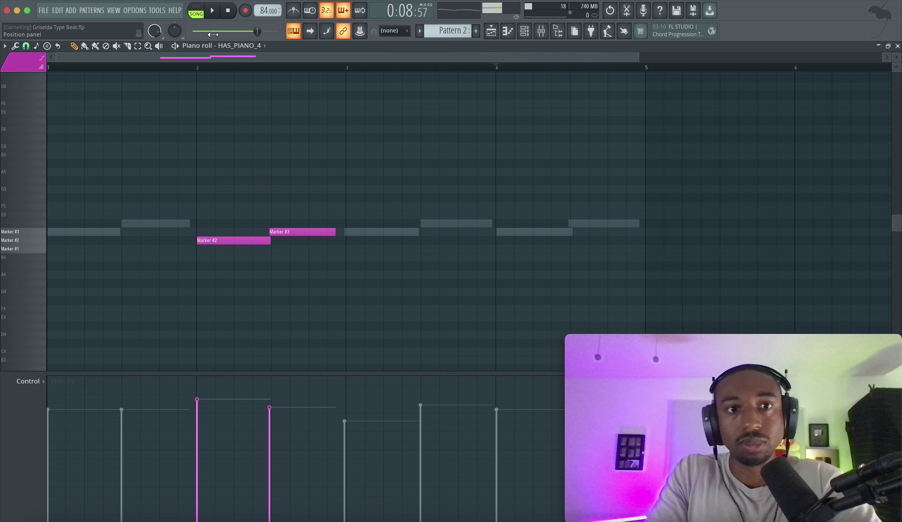
click(230, 51)
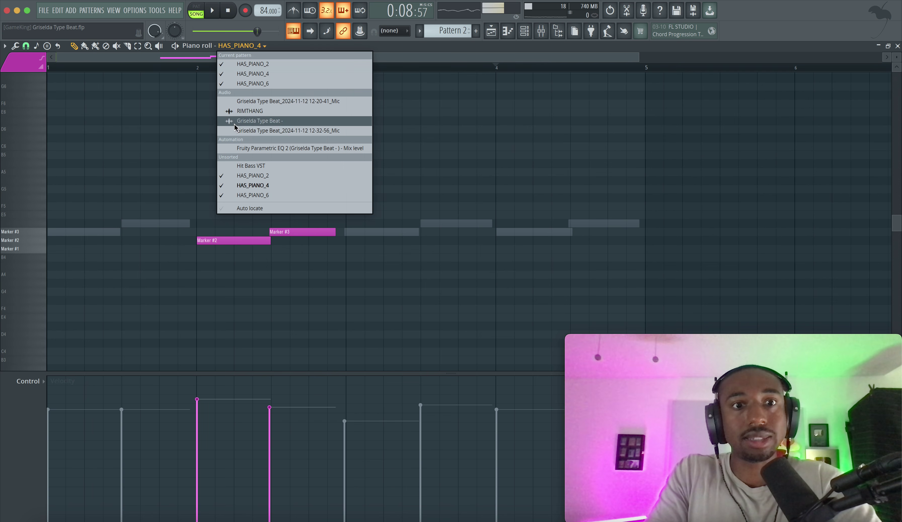
click(241, 196)
drag(577, 234, 529, 232)
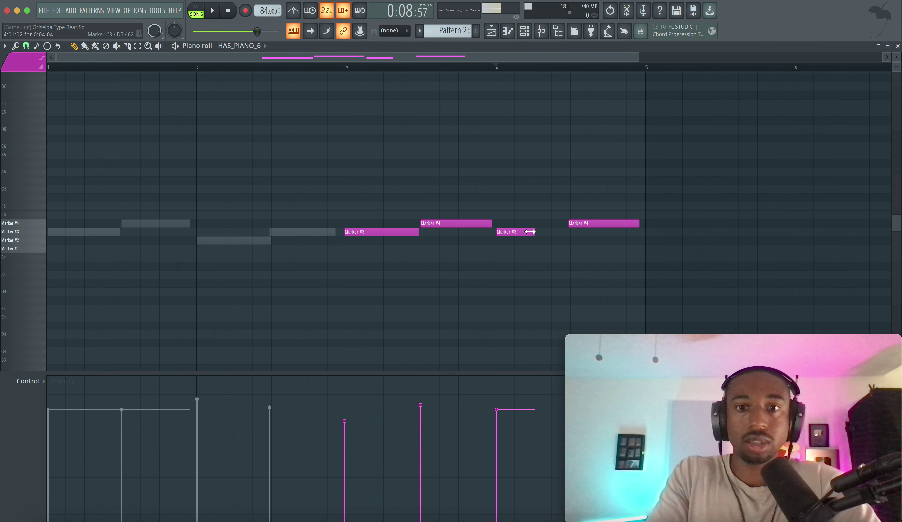
key(space)
click(614, 223)
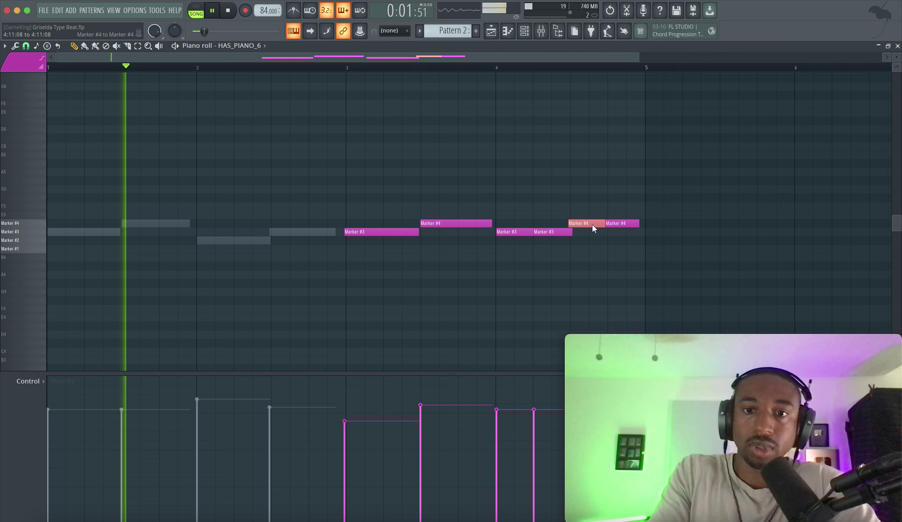
Mute the Mic track in the mixer while the arrangement plays, and hide the mixer
click(541, 32)
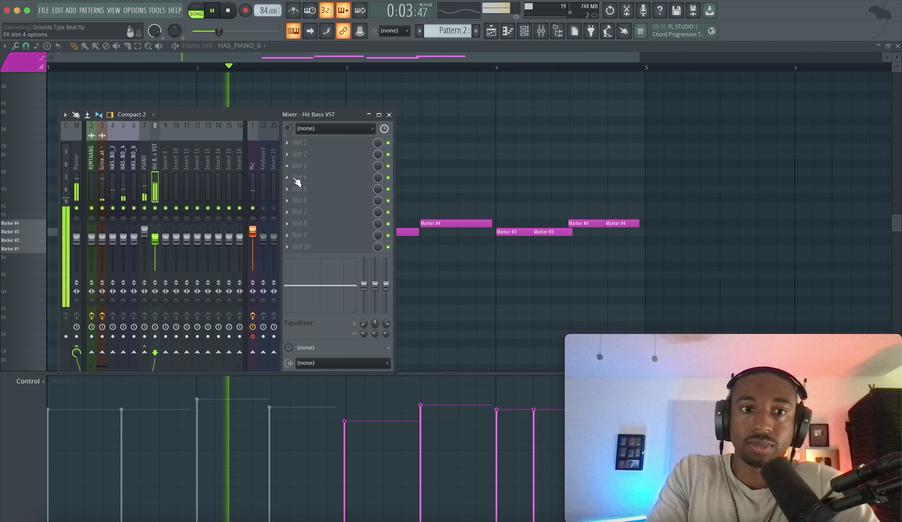
key(space)
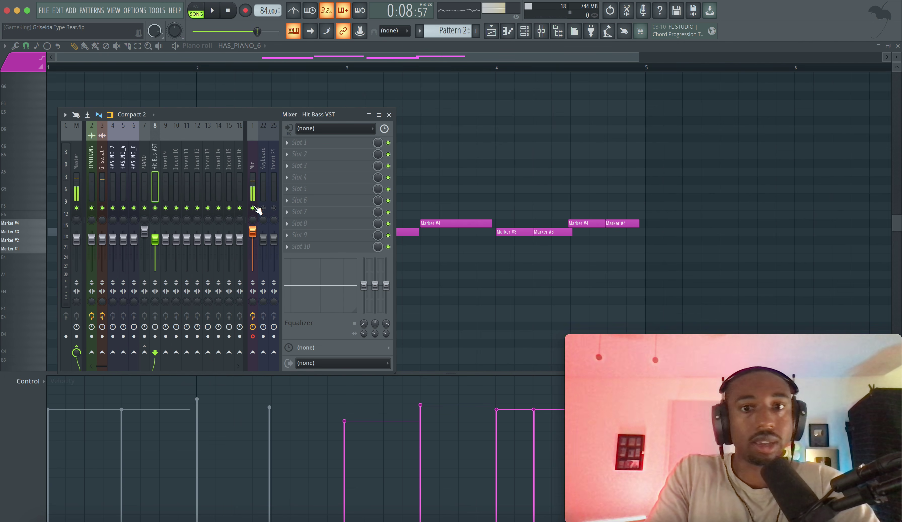
key(space)
click(254, 208)
right_click(517, 143)
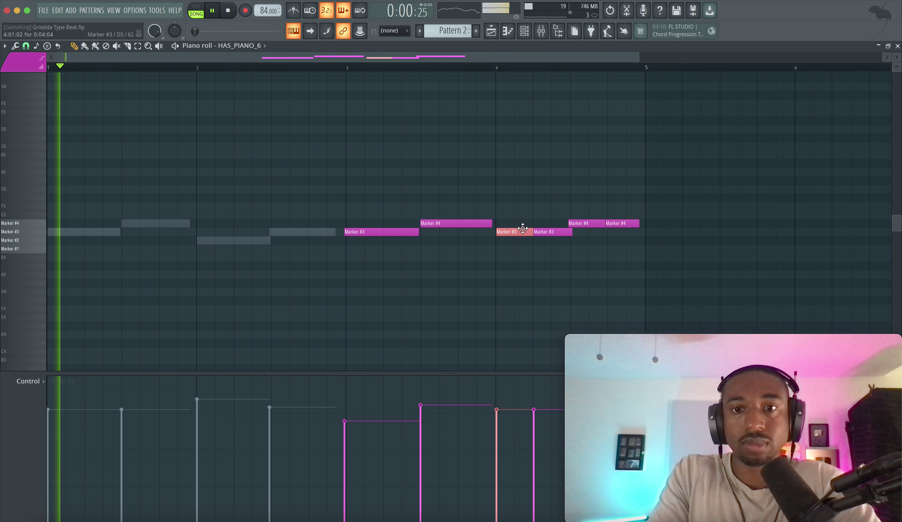
Swap the Mic recording clip and the Pattern 5 clip in the playlist, placing the recording on Topline and Pattern 5 on Contrast
click(497, 36)
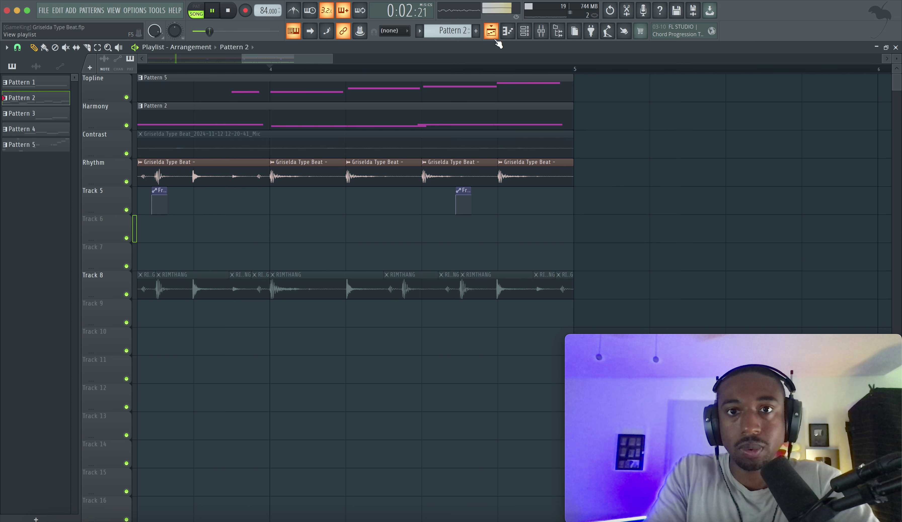
scroll(620, 174, down, 5)
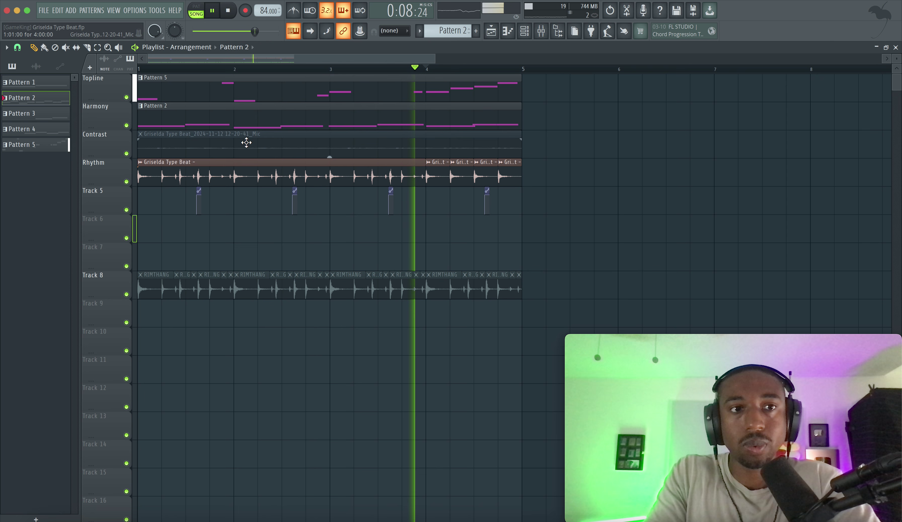
drag(191, 144, 588, 63)
drag(324, 83, 333, 143)
drag(576, 84, 191, 85)
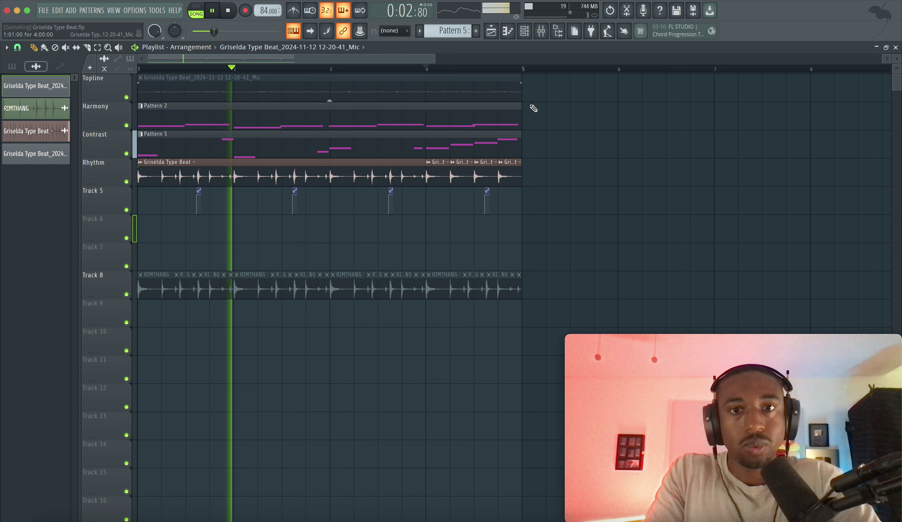
Unmute the Mic track in the mixer and return to the playlist
click(541, 31)
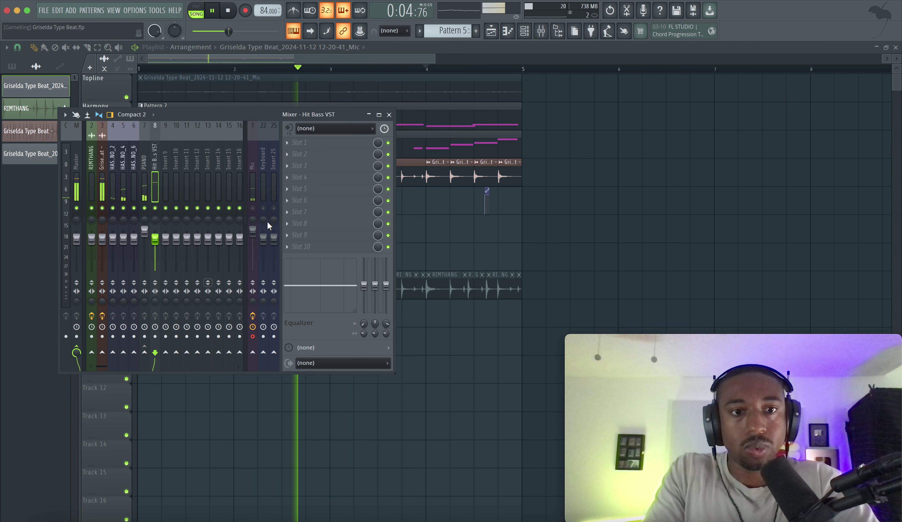
click(253, 209)
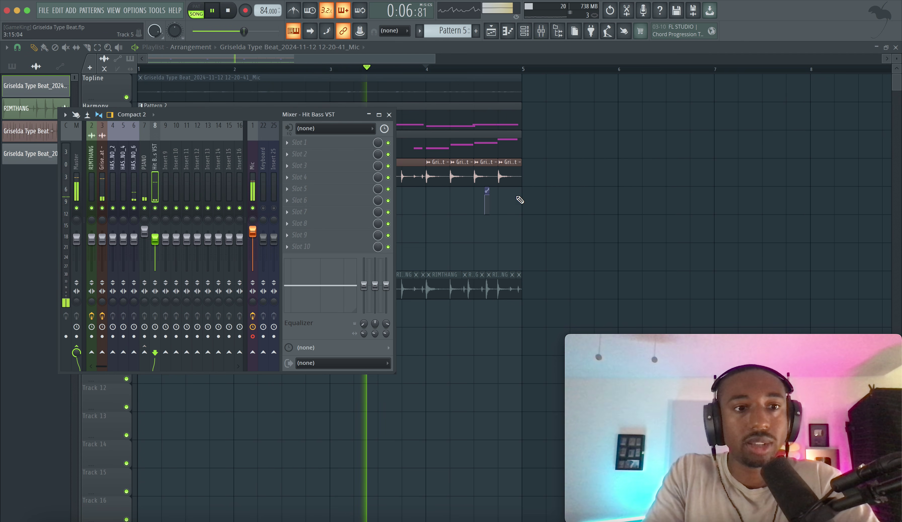
right_click(575, 216)
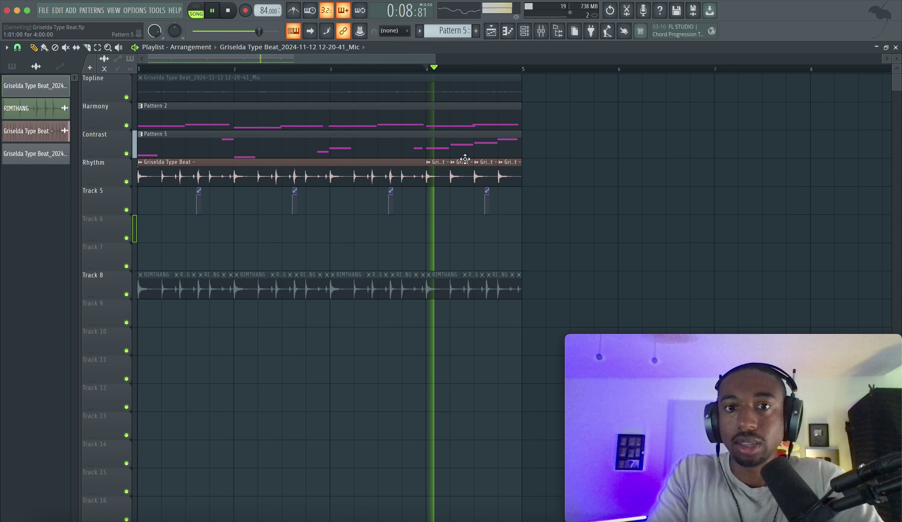
Duplicate the four-bar Harmony, Contrast and Rhythm clips so the copies start at bar 5
drag(537, 181, 176, 114)
key(ctrl+b)
drag(564, 124, 543, 122)
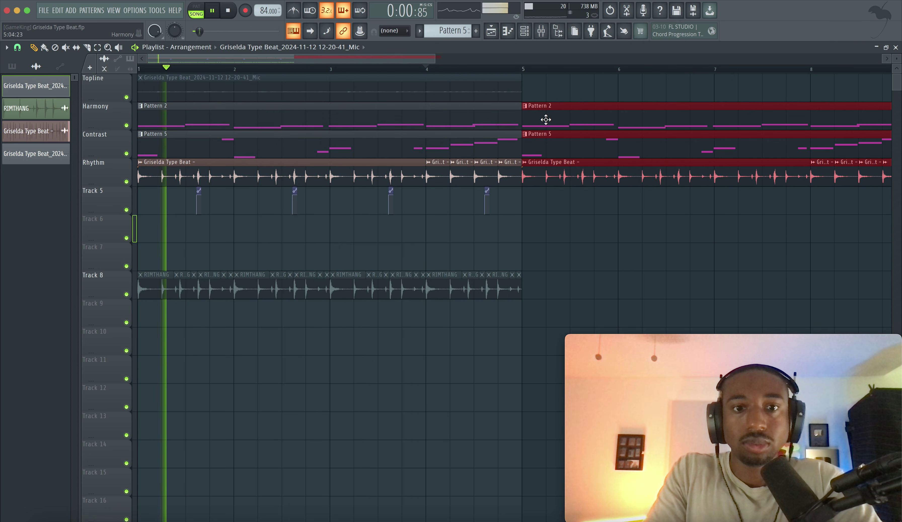
Duplicate the four Track 5 automation clips into the second four-bar section starting at bar 5
click(524, 226)
scroll(525, 230, down, 1)
drag(525, 230, 169, 196)
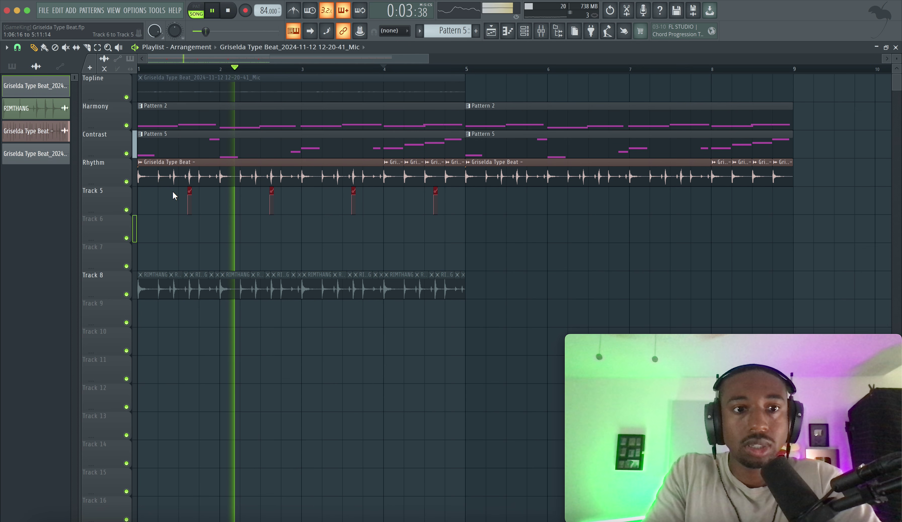
scroll(256, 197, up, 1)
scroll(257, 197, up, 4)
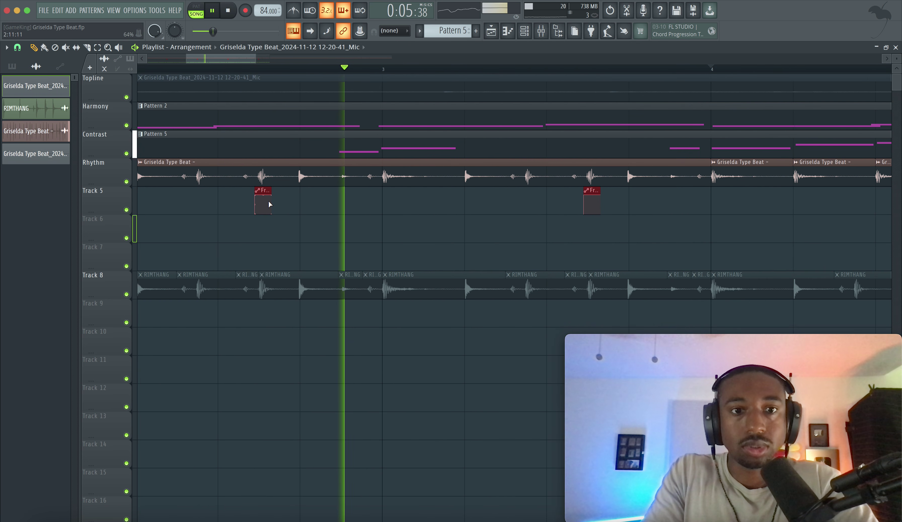
scroll(264, 213, down, 5)
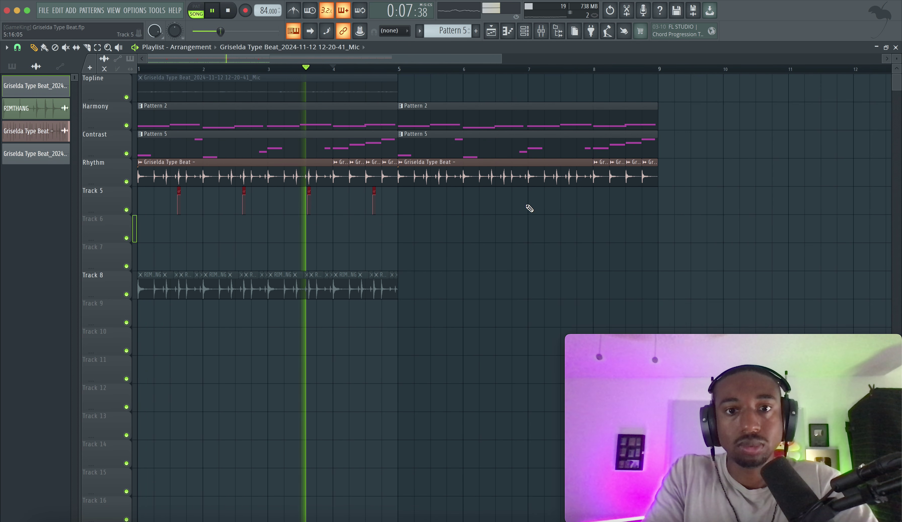
Select the Rhythm clips and automation copies from bar 5 onward, clear the selection and save the project
mouse_move(673, 183)
mouse_down()
mouse_move(117, 169)
mouse_move(418, 175)
mouse_up()
key(Delete)
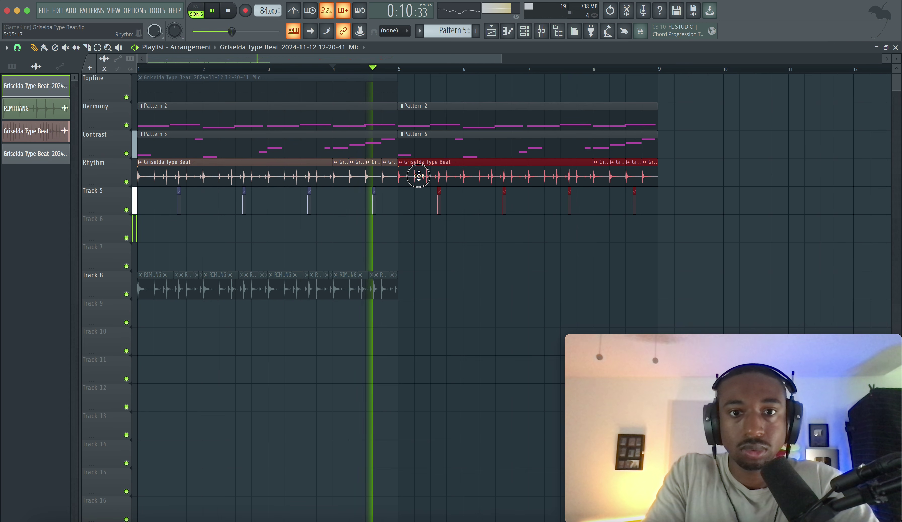
click(527, 252)
key(super+s)
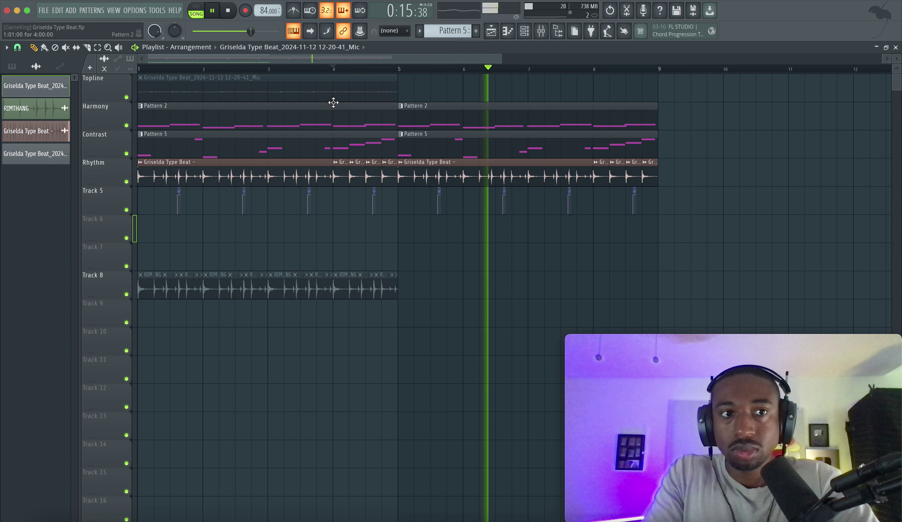
Move the muted Mic recording clip from Topline to Track 7, save the project and restart playback
drag(309, 85, 264, 254)
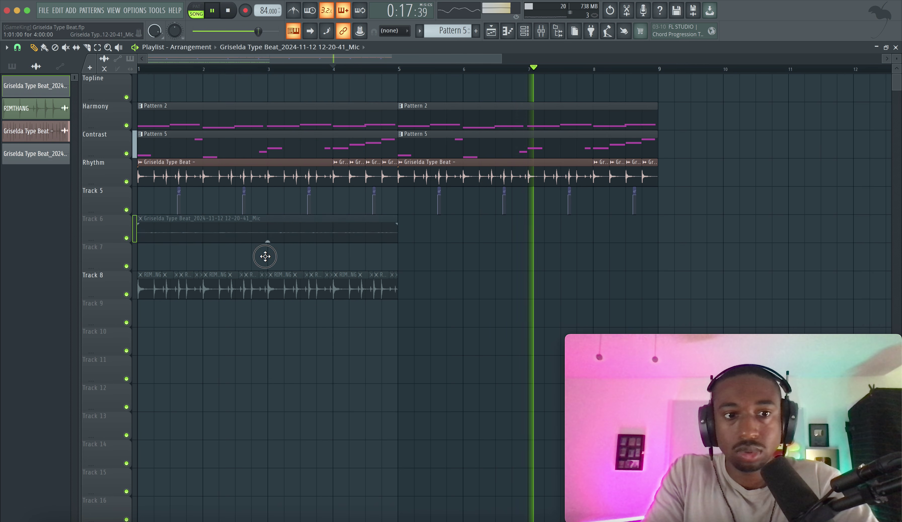
key(super+s)
key(space)
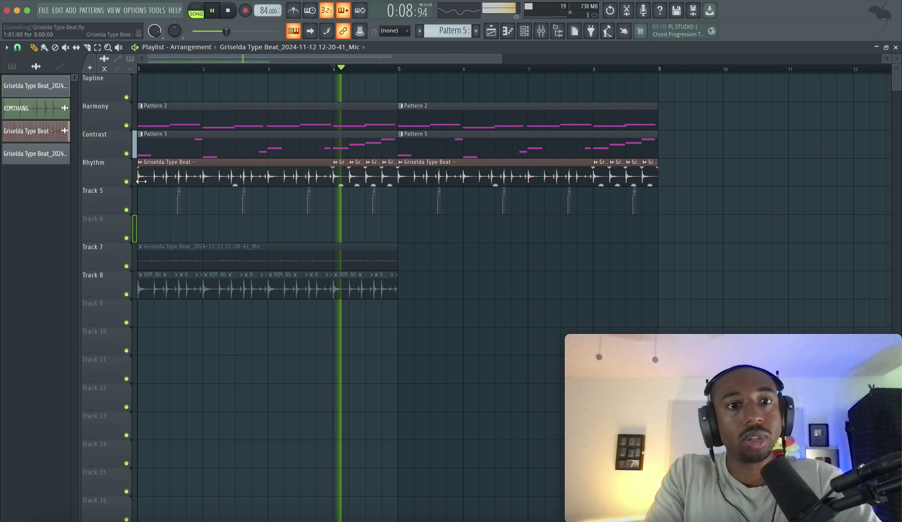
Rename Track 5, which holds the automation clips, as Rhythm and save the project
double_click(113, 191)
text(Rhythm)
key(Return)
key(super+s)
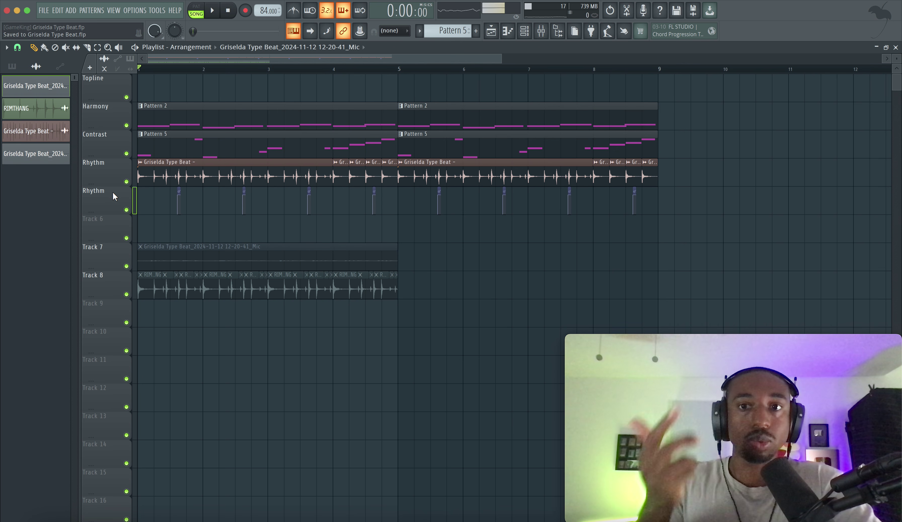
key(super+s)
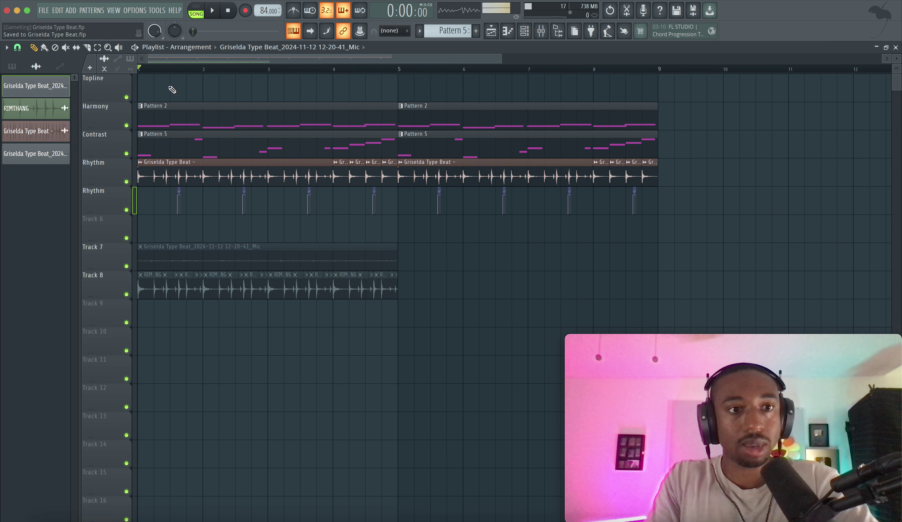
Open the mixer, mute the Mic track and start song playback
click(540, 34)
key(space)
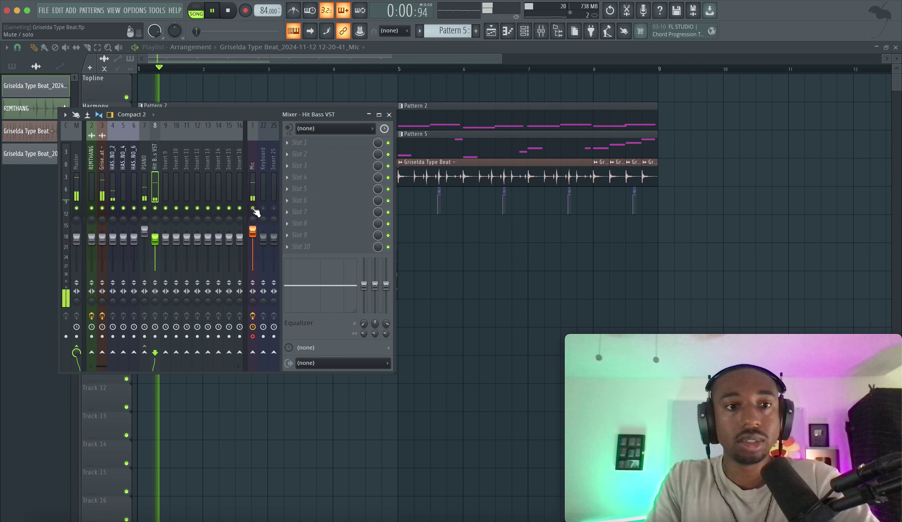
key(space)
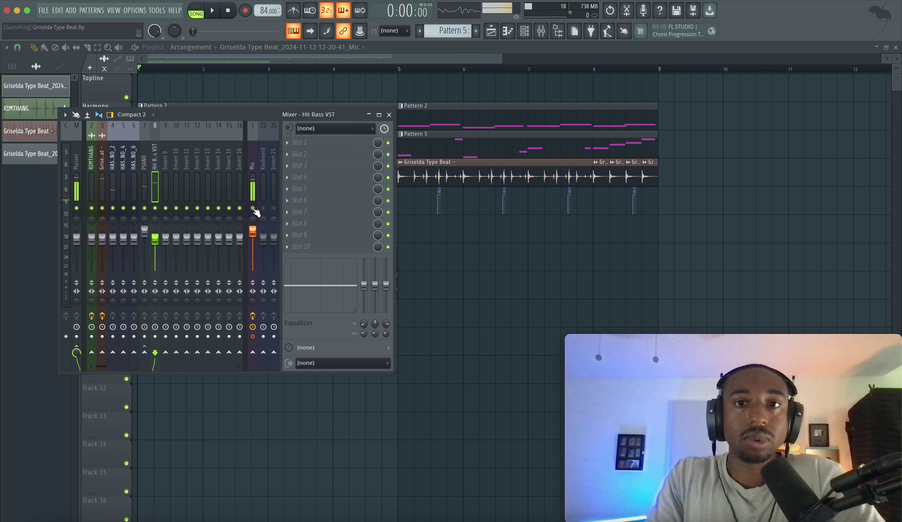
click(253, 208)
key(space)
Add a Hit Mallets instrument channel to the channel rack
key(F6)
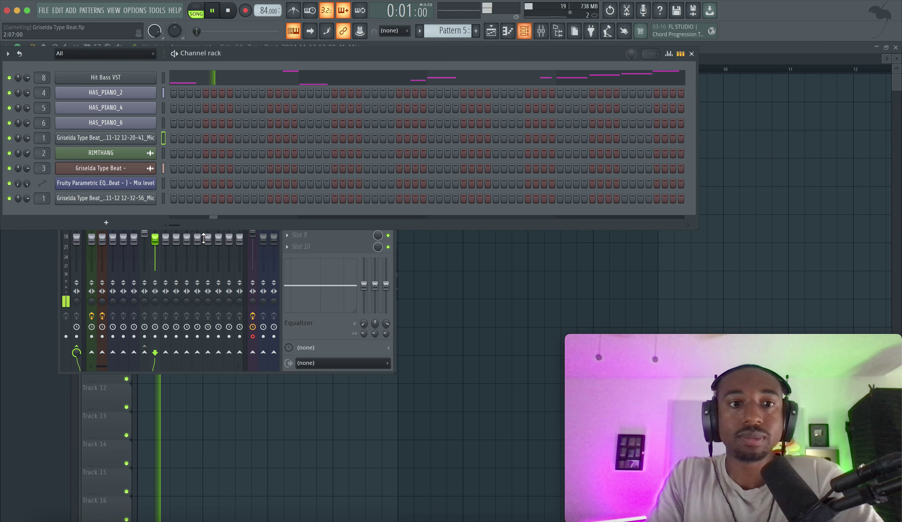
click(106, 223)
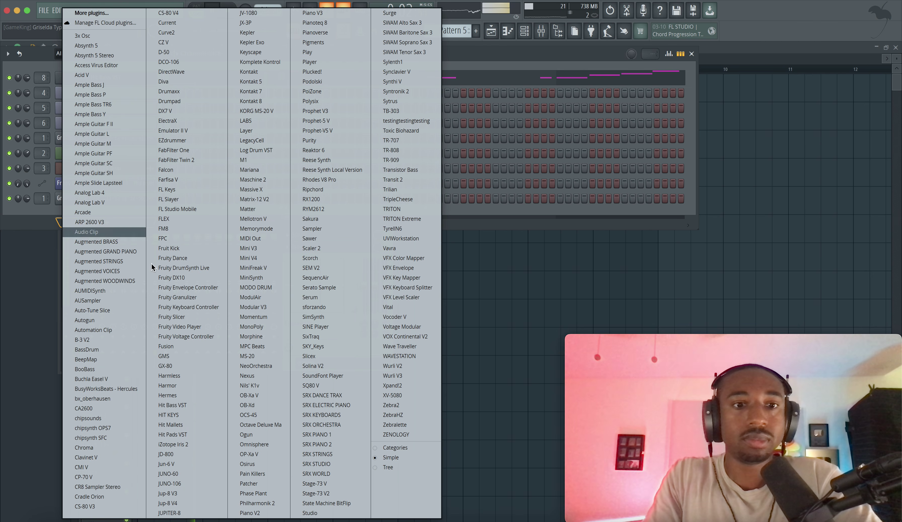
click(192, 429)
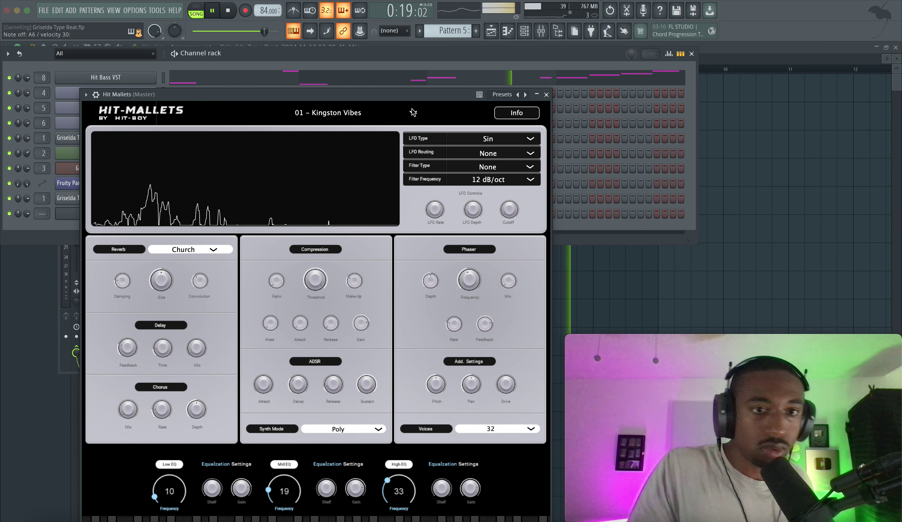
Audition the 02 - Big Mallet preset, load 03 - Flags in Hit Mallets, close the plugin and stop playback
click(371, 114)
click(362, 135)
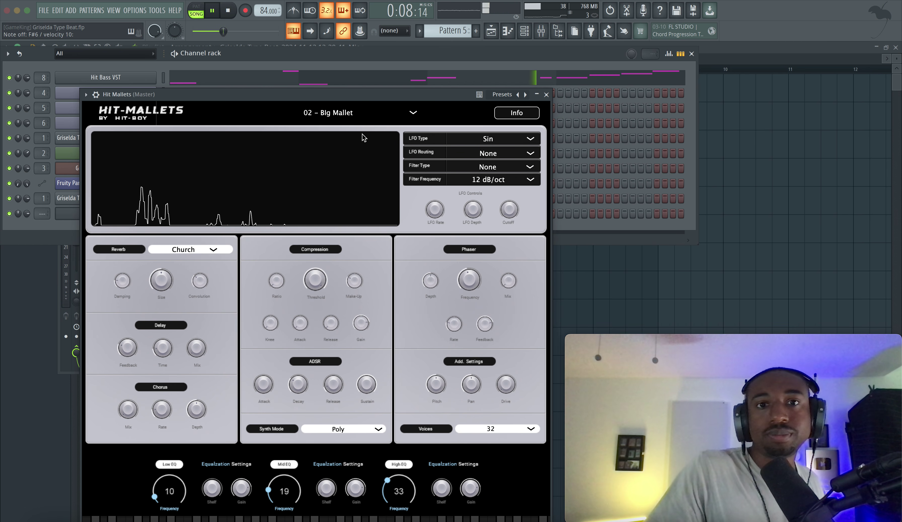
click(376, 120)
click(336, 149)
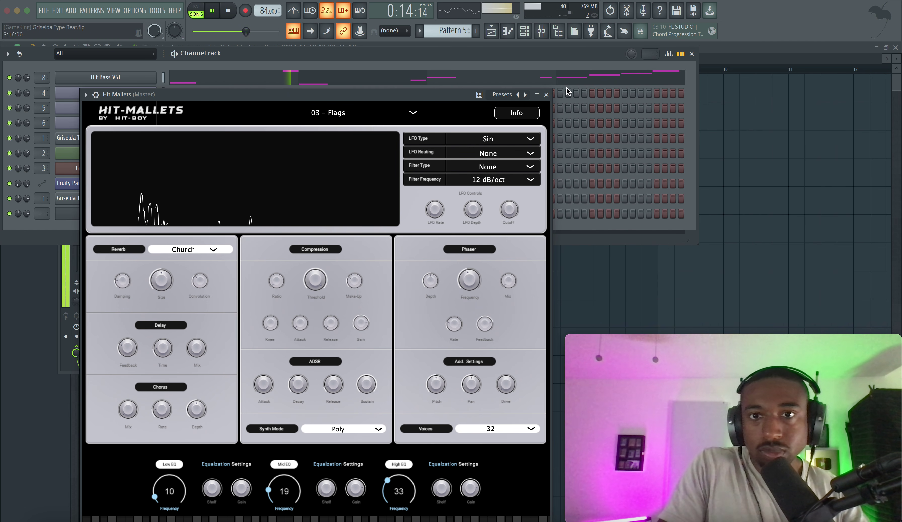
click(546, 94)
key(space)
Switch to the next empty pattern, Pattern 6, and record a Hit Mallets melody into it over the song
click(462, 32)
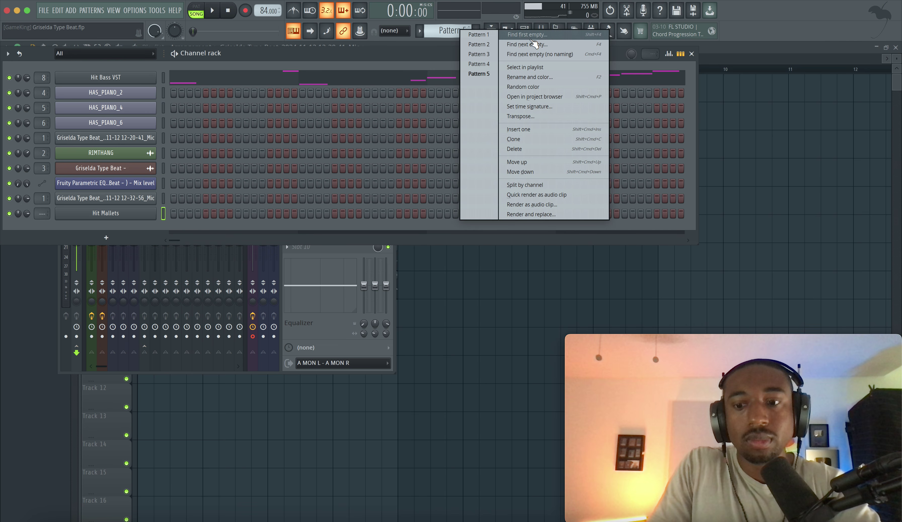
click(534, 44)
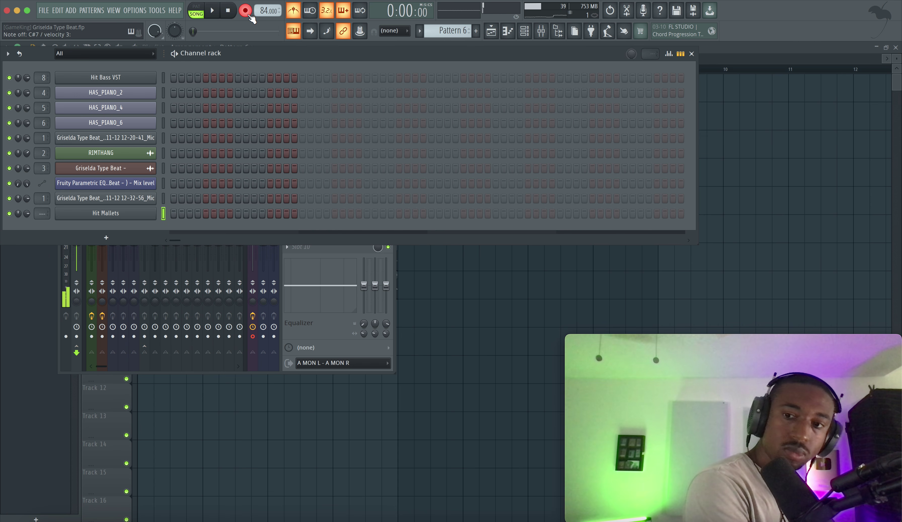
key(space)
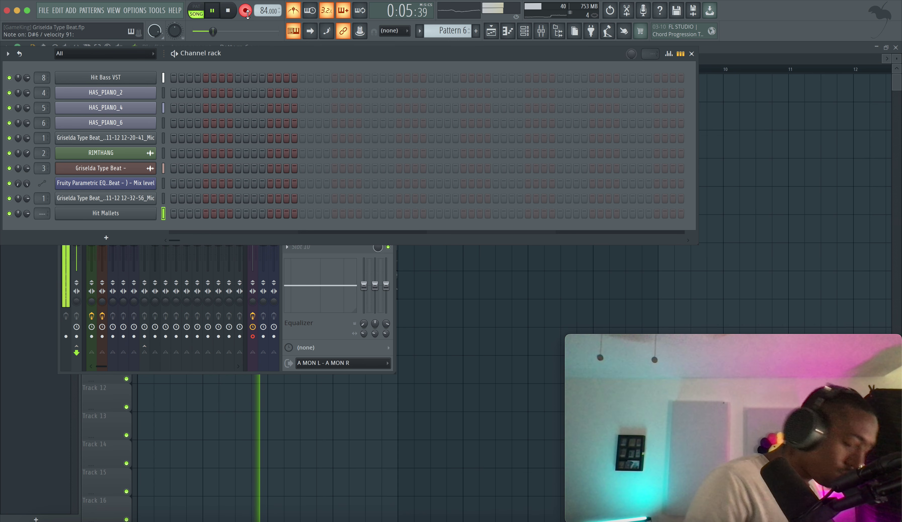
key(space)
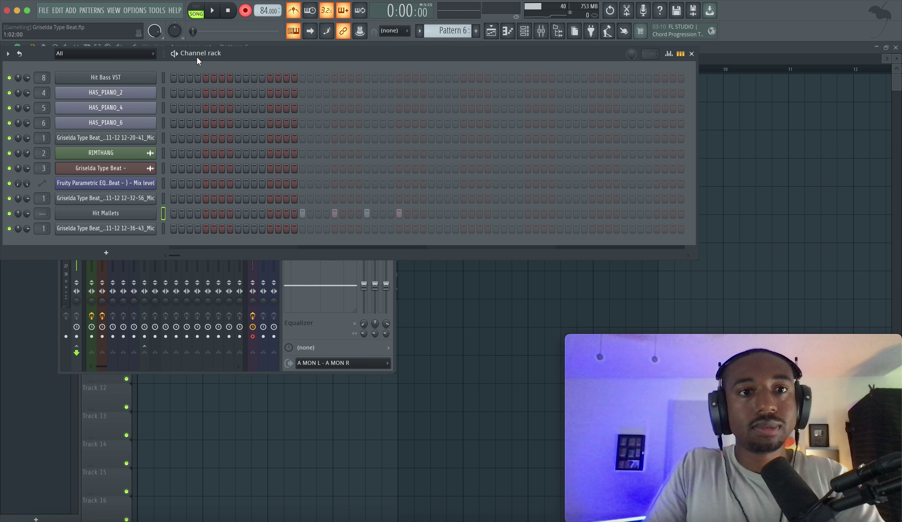
Open the recorded Hit Mallets notes in the piano roll and stop playback
right_click(158, 211)
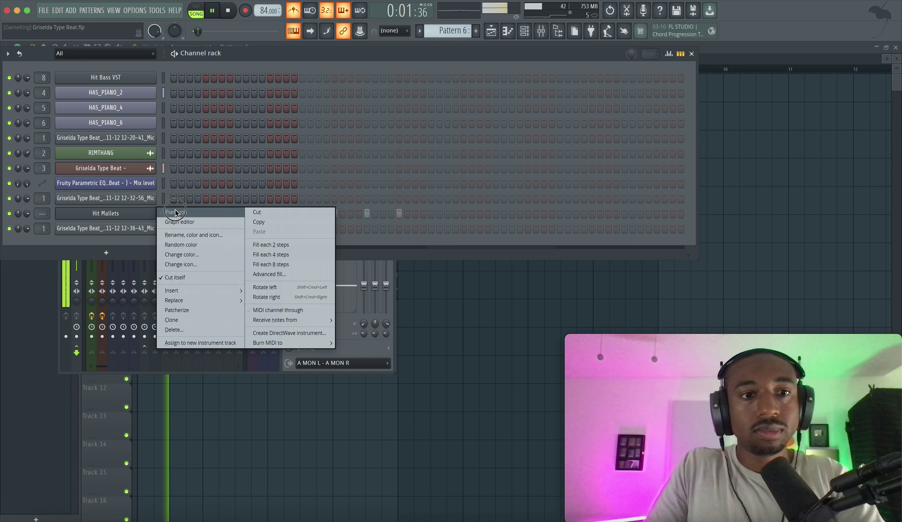
click(176, 215)
key(space)
Open the audio settings, check the buffer length and close the settings
click(135, 10)
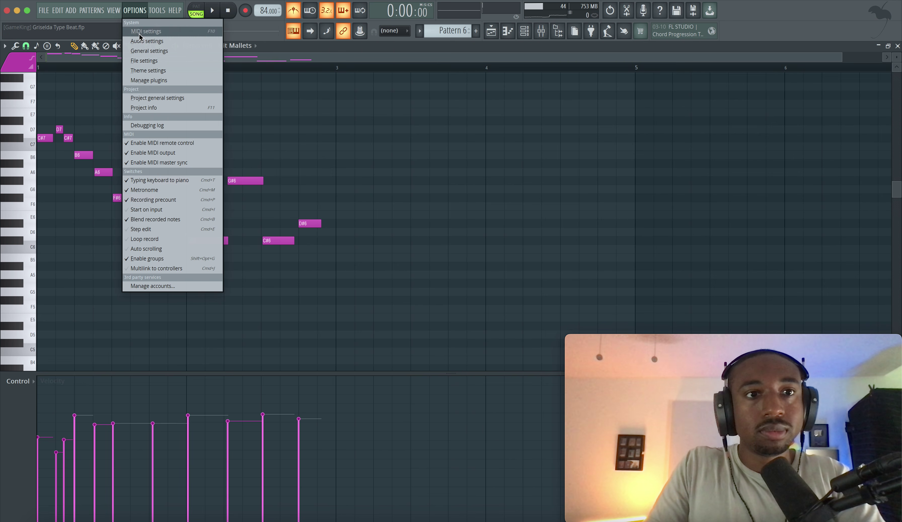
click(146, 40)
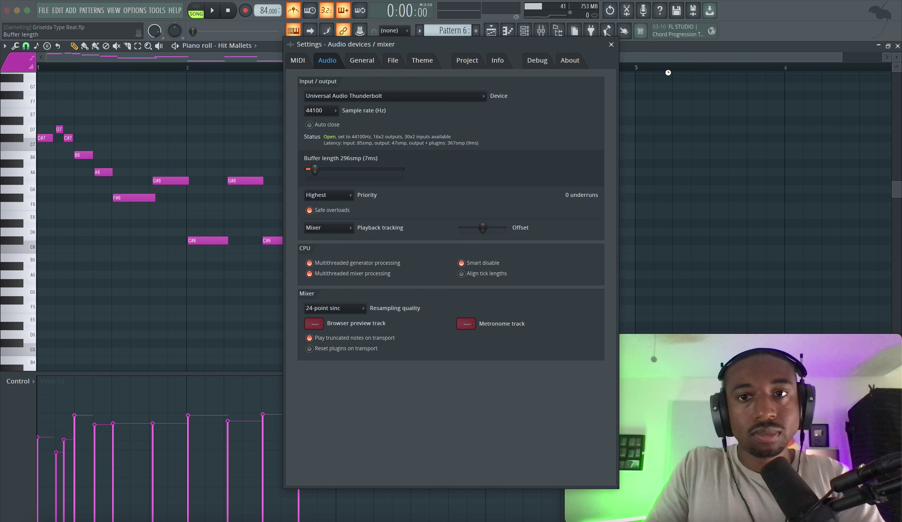
click(611, 46)
Raise the last two Hit Mallets notes in bar 2 to E6 and F#6 and choose a piano roll snap option
key(space)
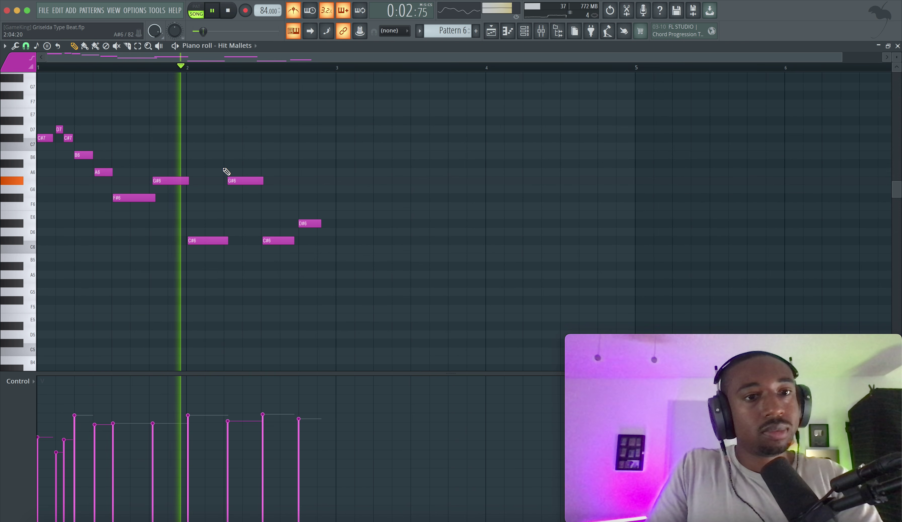
key(space)
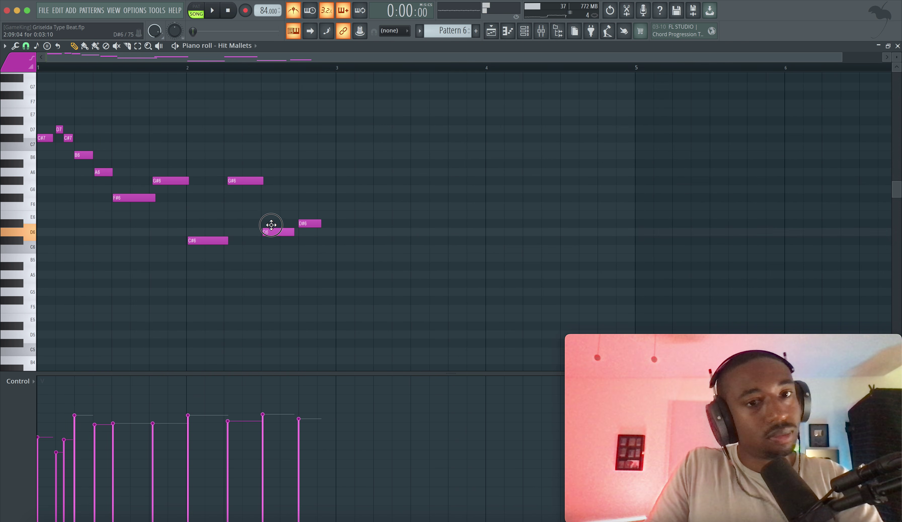
drag(305, 223, 305, 194)
key(space)
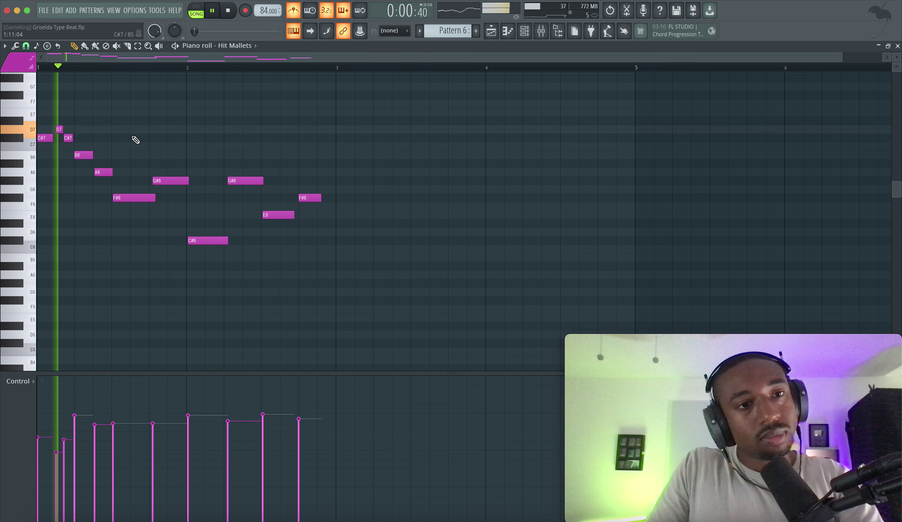
click(26, 46)
click(41, 156)
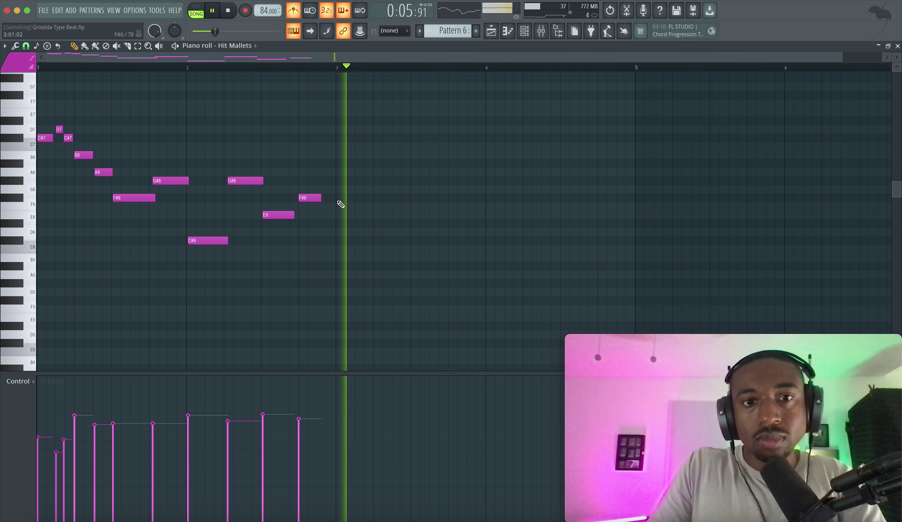
In the playlist, move Pattern 6 off Topline and delete the new Mic recording clip beneath it
click(491, 31)
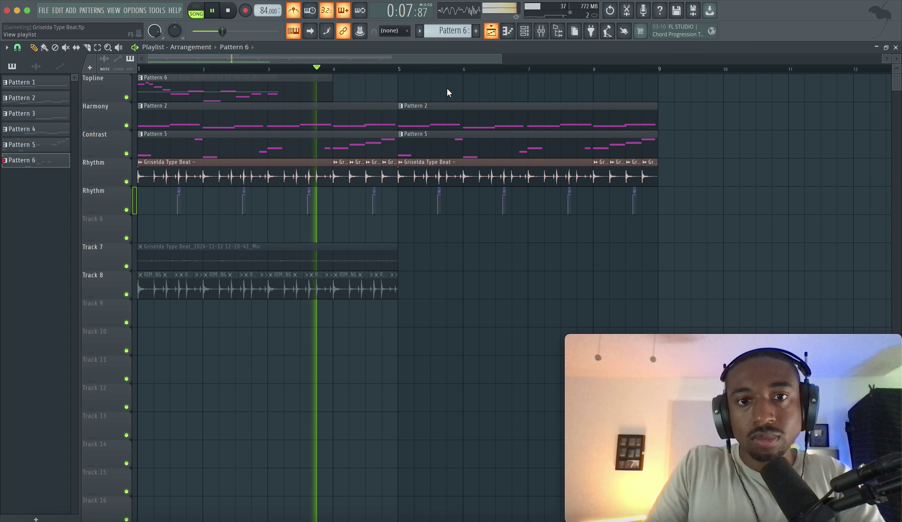
drag(296, 89, 273, 172)
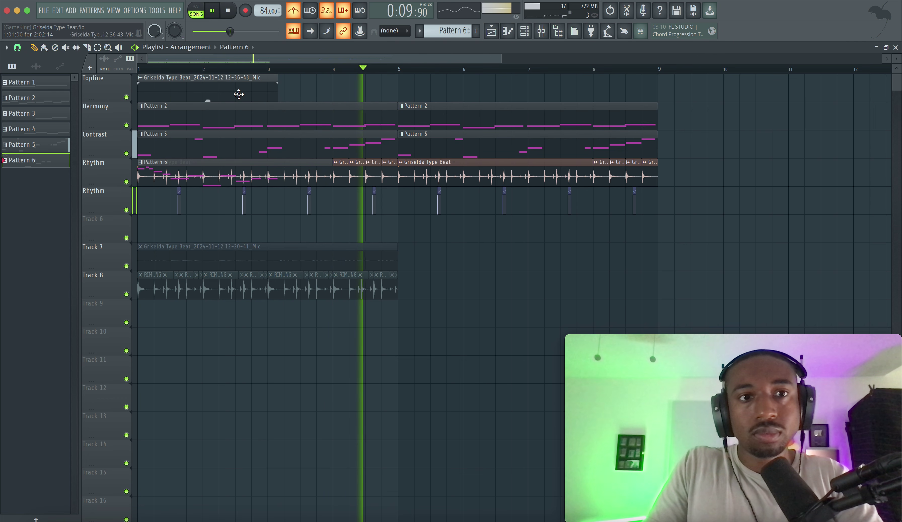
right_click(239, 95)
Place Pattern 6 on the Topline track at bar 1 and at bar 5
mouse_move(210, 173)
mouse_down()
mouse_move(209, 67)
mouse_move(210, 87)
mouse_move(477, 87)
mouse_move(468, 88)
mouse_up()
scroll(334, 96, right, 2)
scroll(334, 96, down, 1)
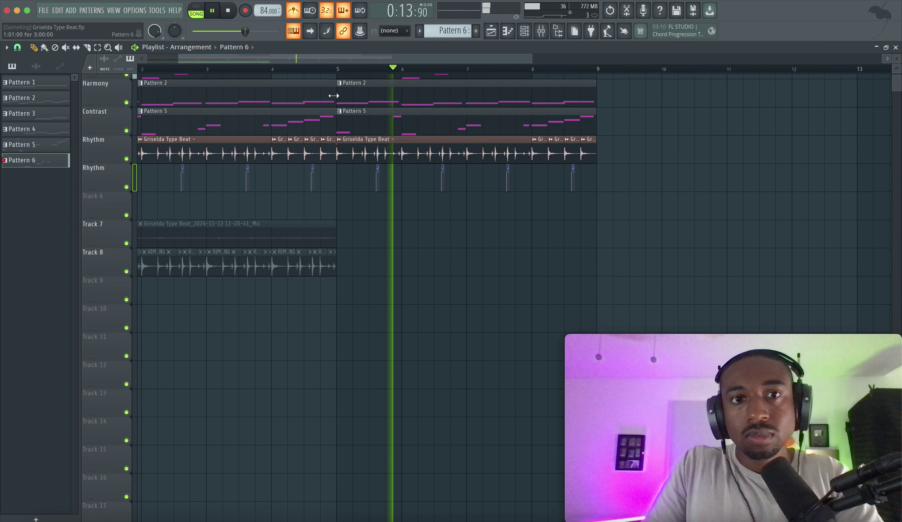
scroll(334, 96, left, 2)
scroll(334, 96, up, 1)
right_click(306, 89)
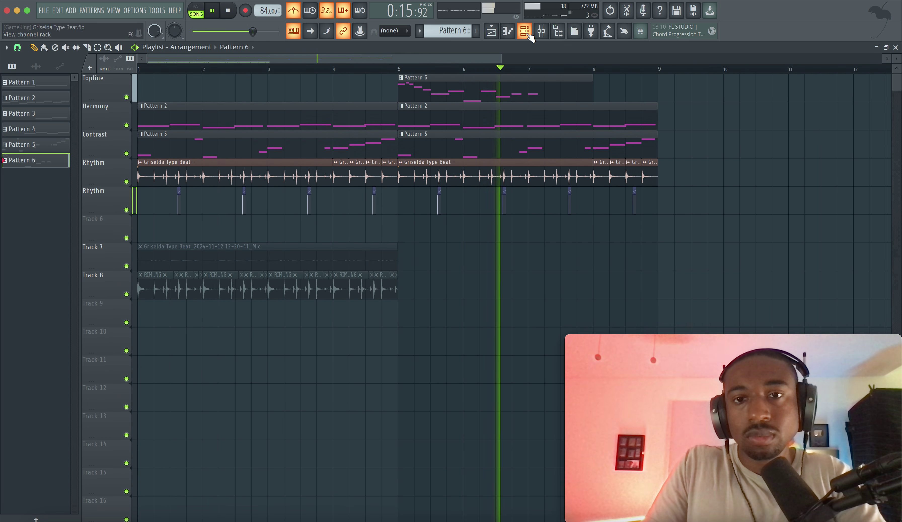
key(space)
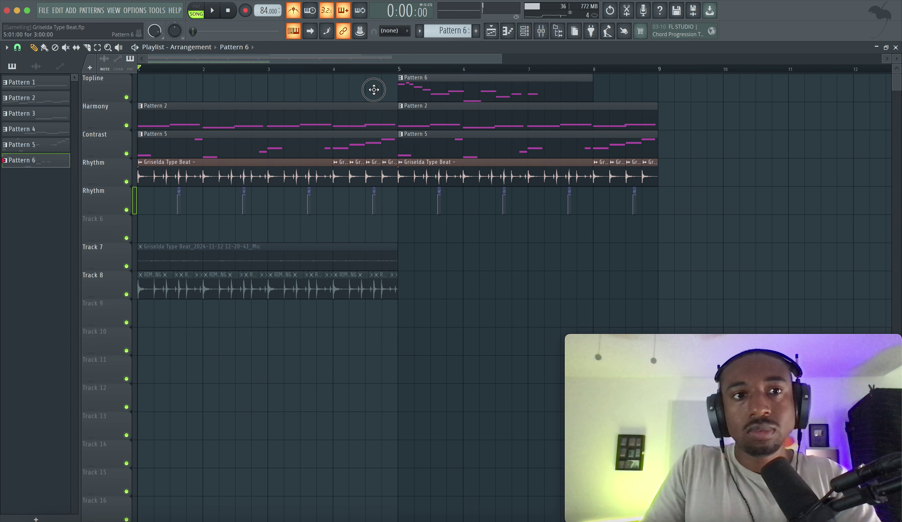
key(super+z)
Make the Topline clip at bar 5 a unique pattern and end its melody on two C#6 notes, the second at bar 3
click(403, 79)
click(436, 179)
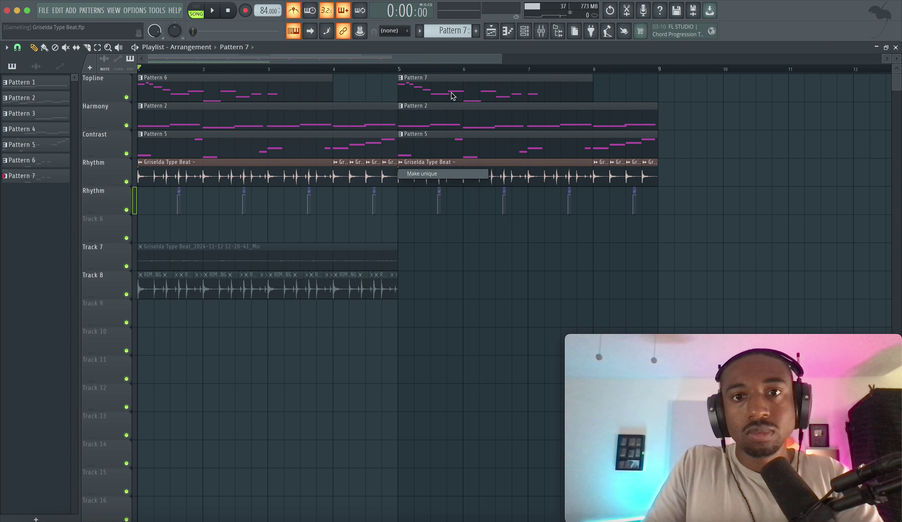
double_click(455, 96)
drag(310, 227, 308, 239)
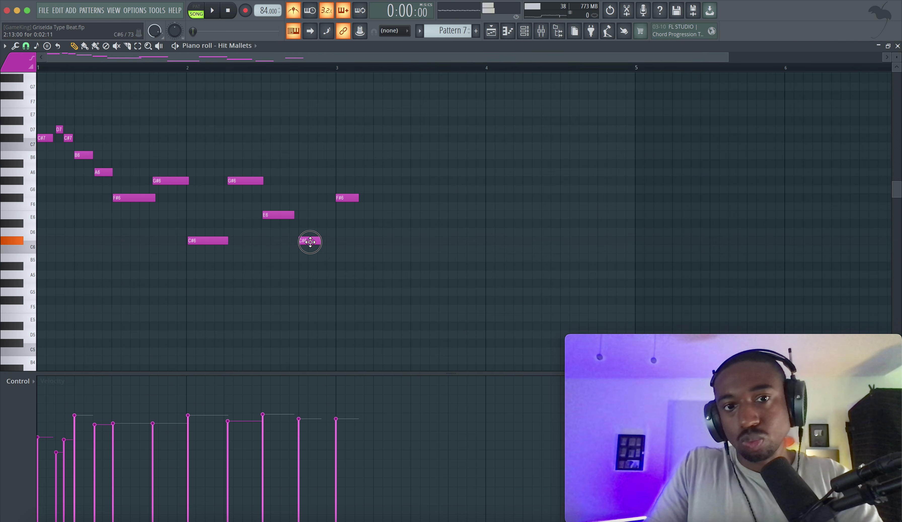
key(space)
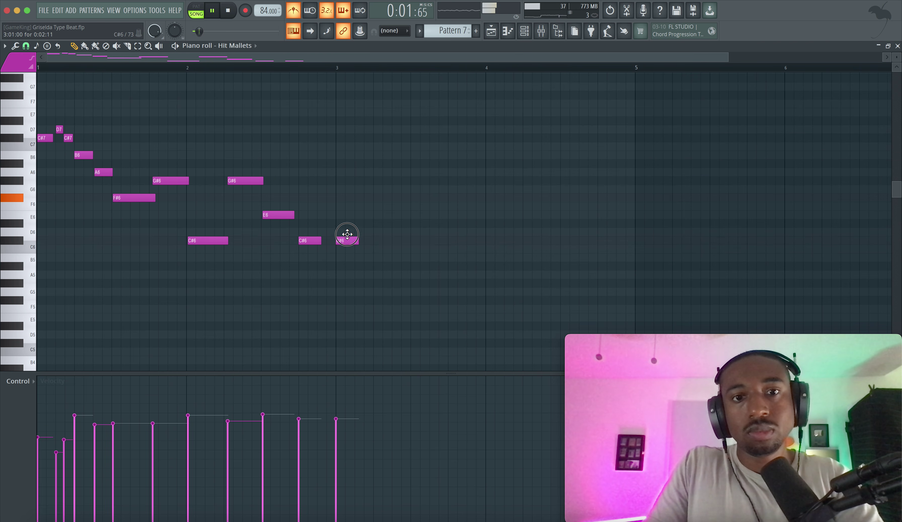
Bring up the mixer again, mute the Mic track and play the arrangement from the start
key(F9)
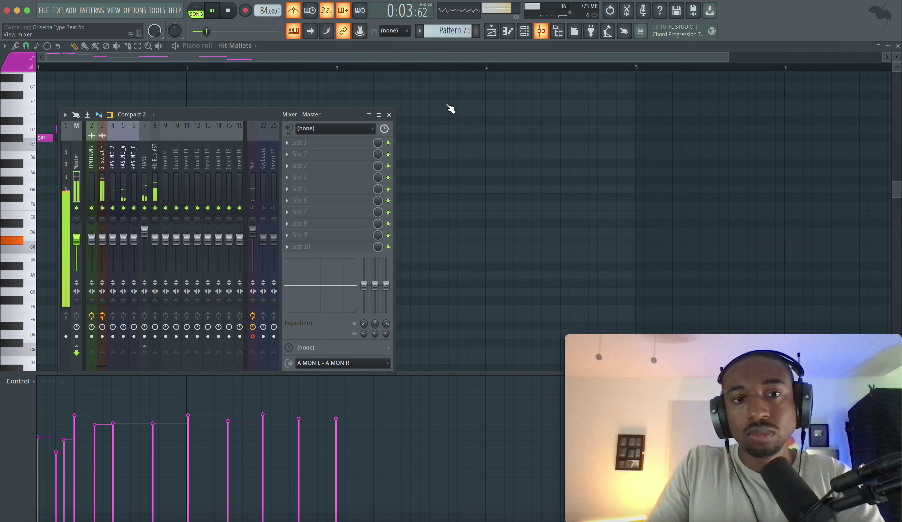
key(space)
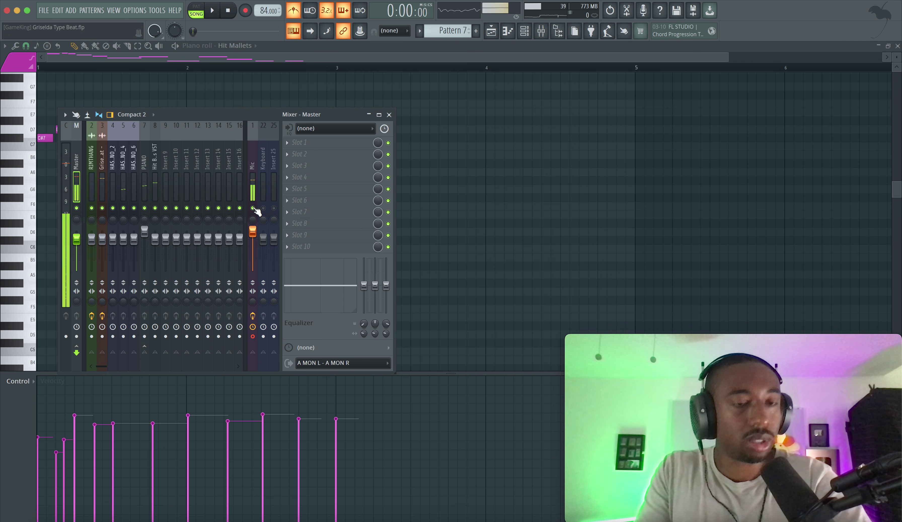
click(254, 208)
key(space)
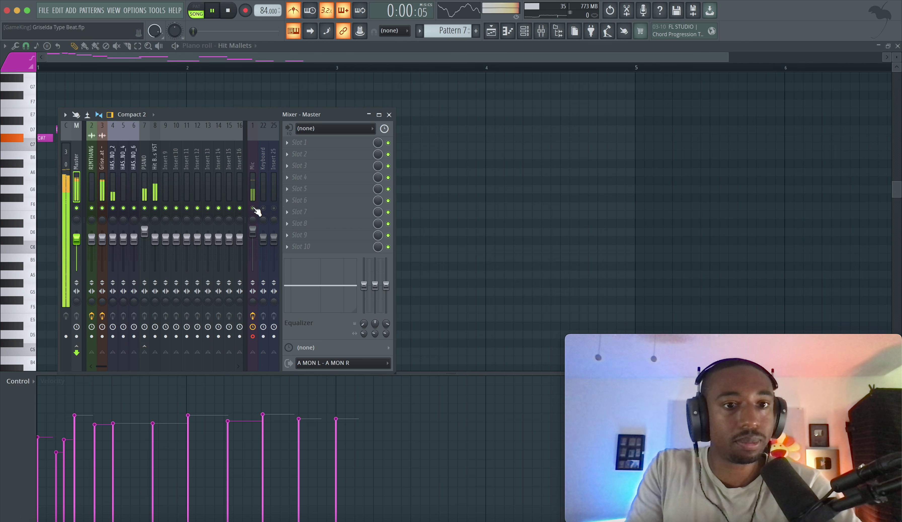
Route the Hit Mallets channel to mixer track 9 and set the plugin's delay mix to 35.3%
click(532, 38)
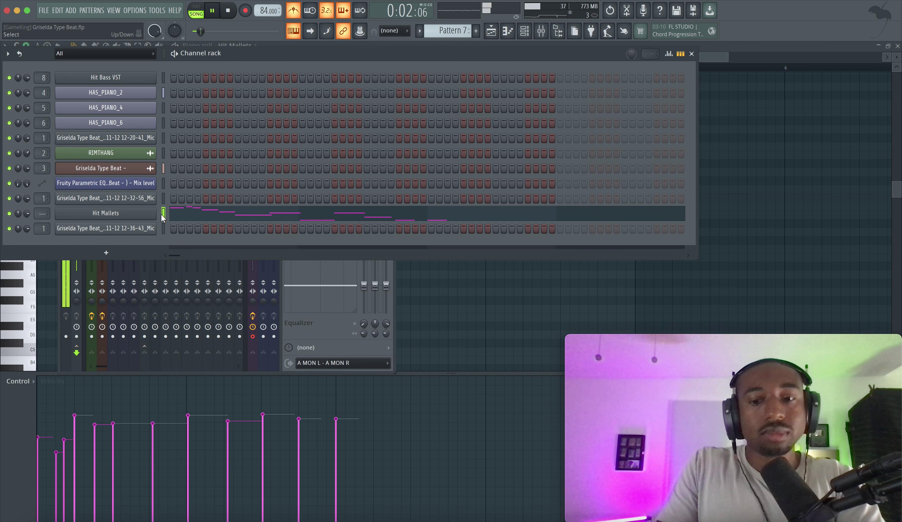
click(147, 217)
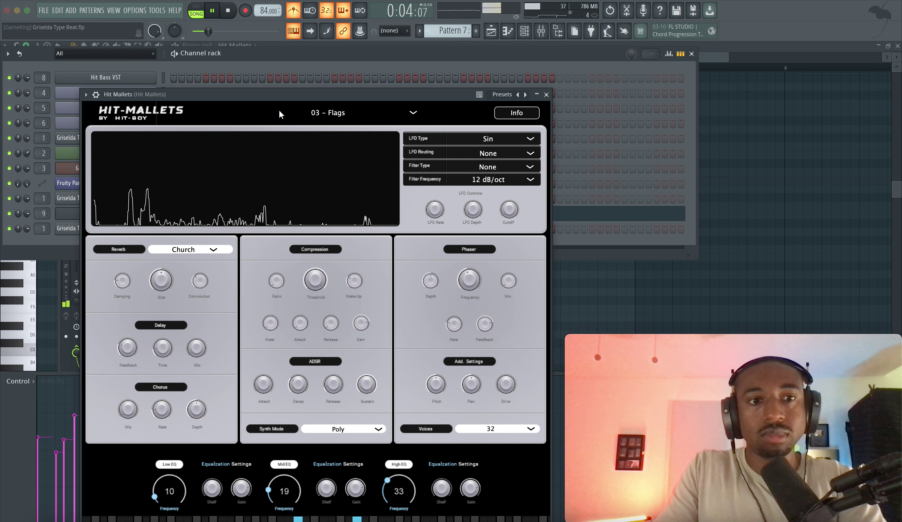
drag(289, 92, 277, 28)
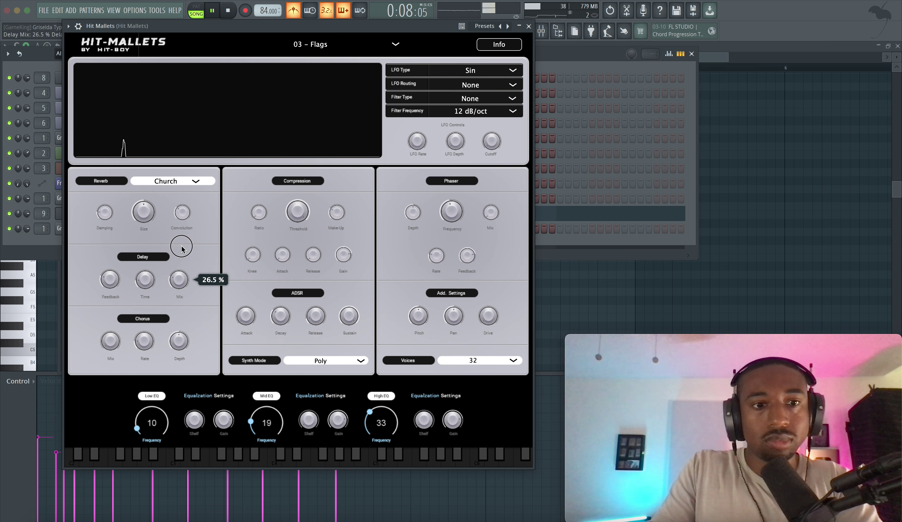
drag(181, 284, 183, 280)
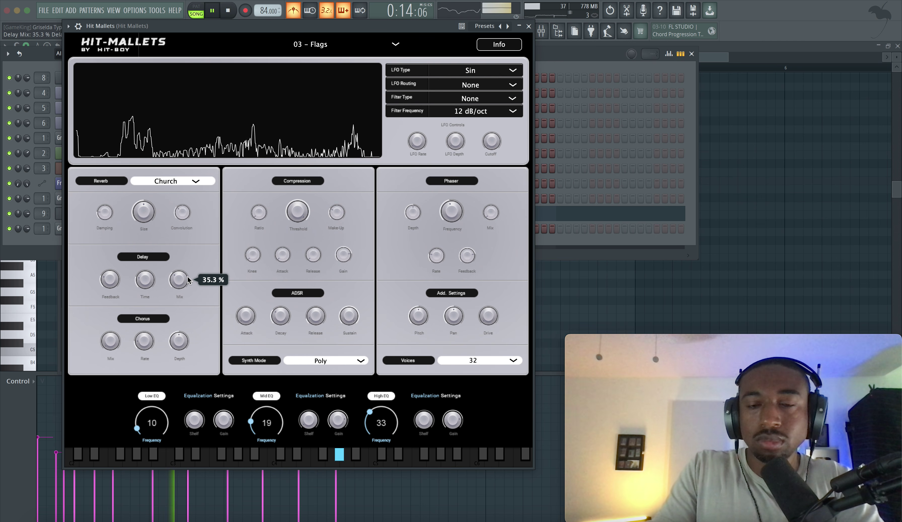
mouse_move(417, 138)
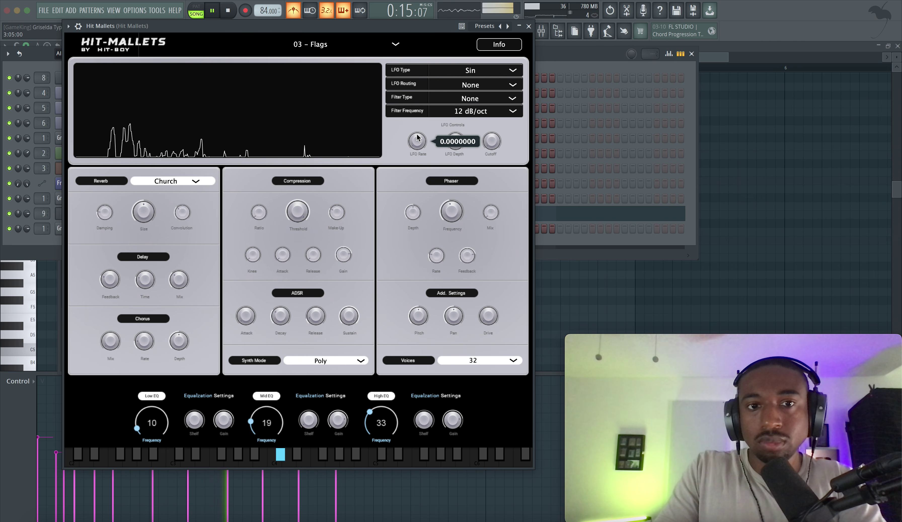
click(528, 26)
Look over the playlist arrangement and briefly reopen the Hit Mallets plugin to check its settings
click(495, 31)
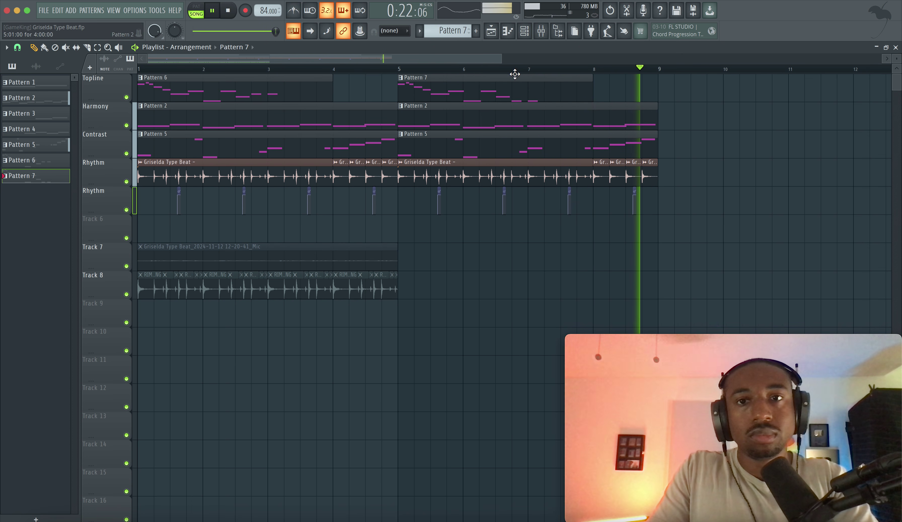
scroll(530, 111, down, 2)
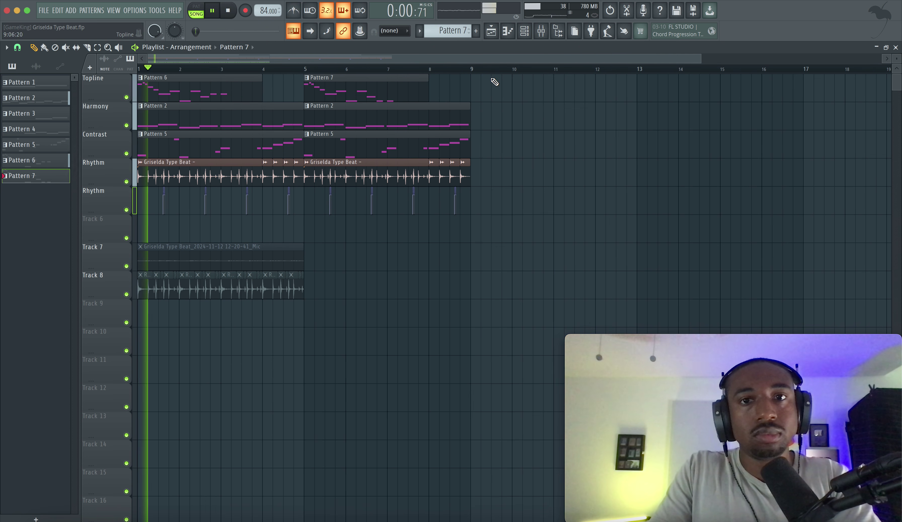
click(524, 31)
click(129, 217)
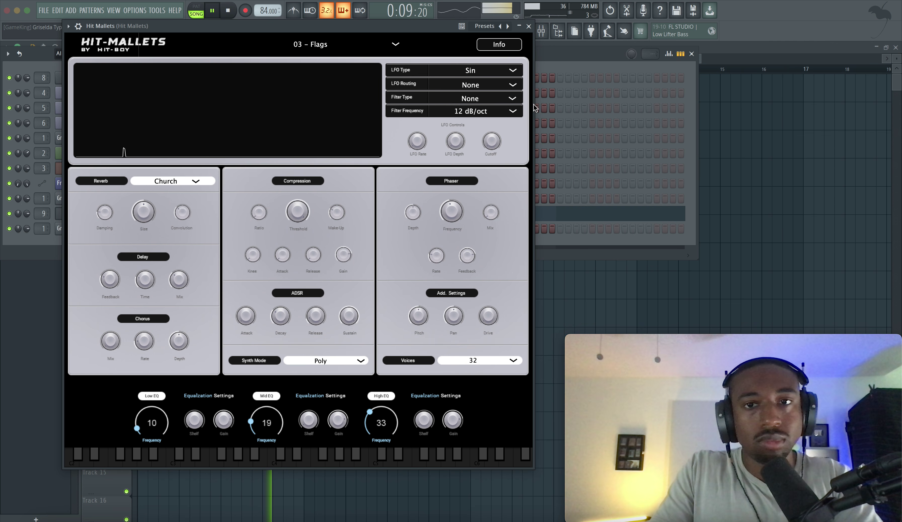
click(528, 27)
Select the active clips of the eight-bar arrangement and duplicate them so the copy starts at bar 9
click(721, 156)
drag(502, 230, 157, 88)
key(ctrl+b)
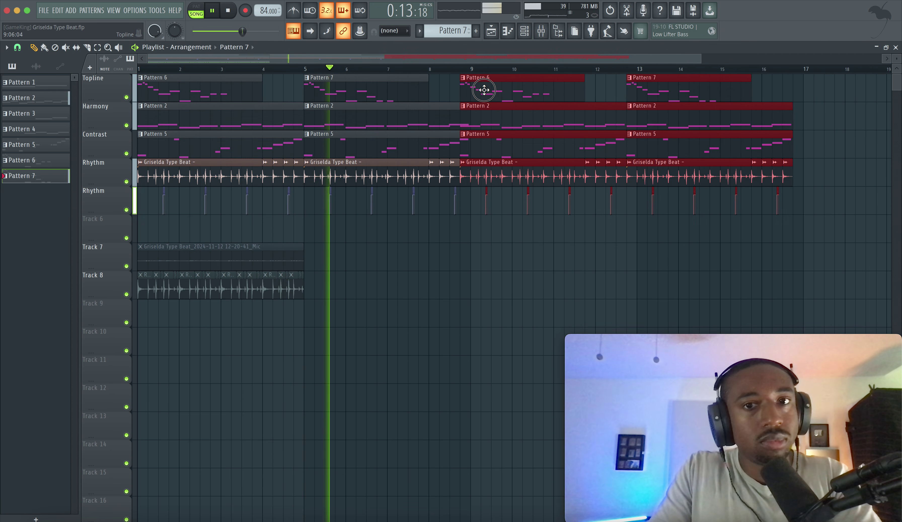
Delete the Topline clips at bars 1 and 5, restoring the Harmony clip removed by mistake
right_click(389, 91)
right_click(214, 113)
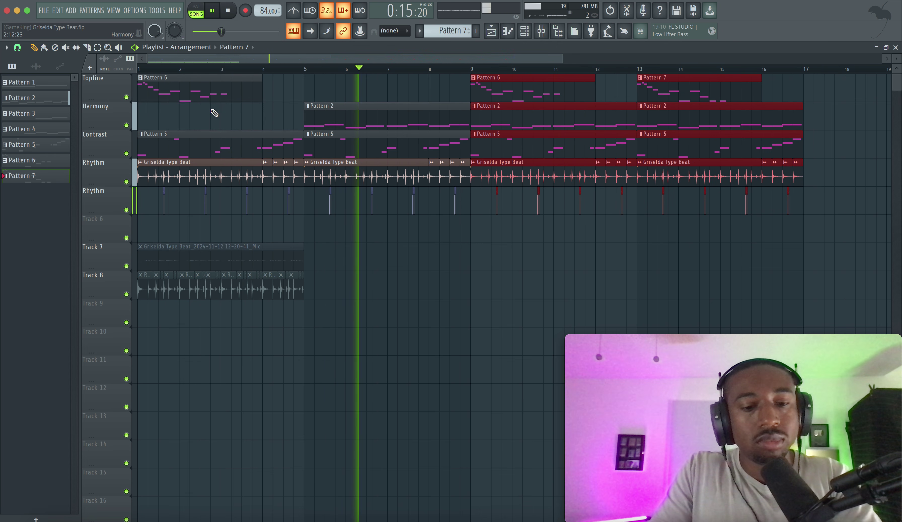
key(super+z)
right_click(239, 93)
right_click(333, 93)
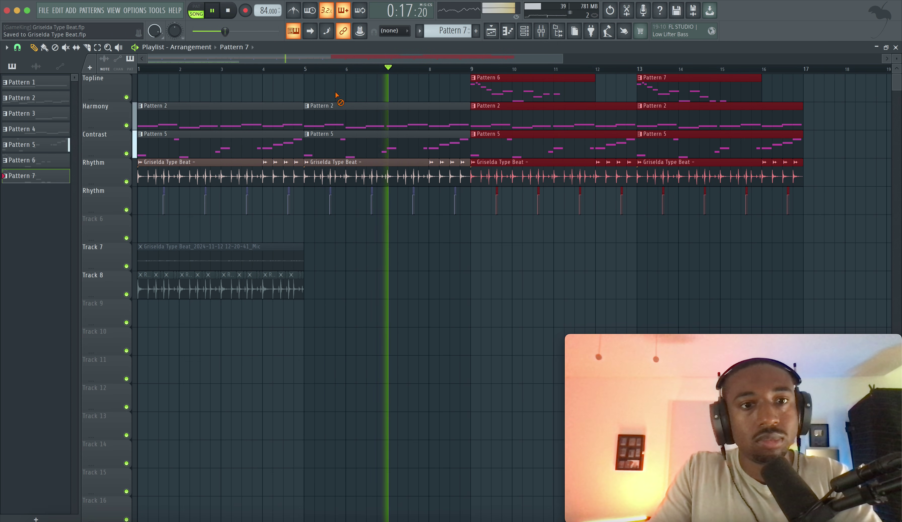
Bring up the mixer, unmute the Mic track and stop playback
key(F9)
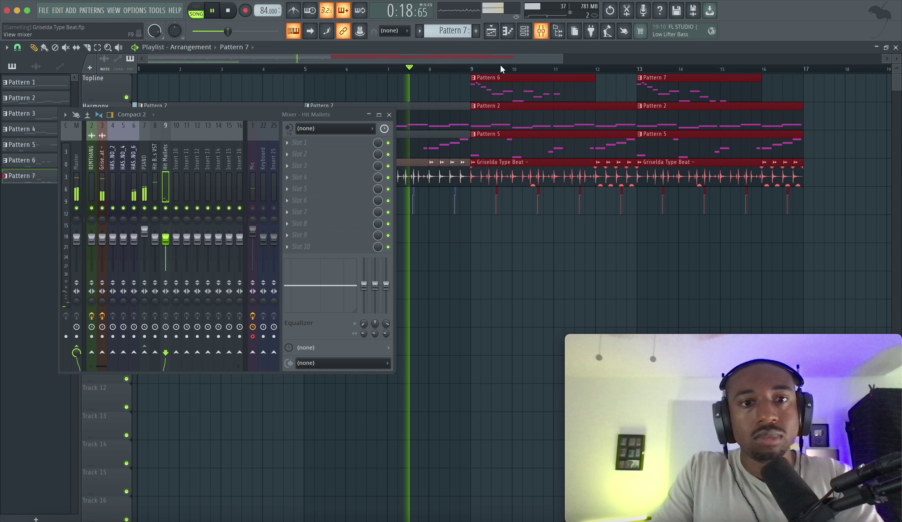
click(253, 208)
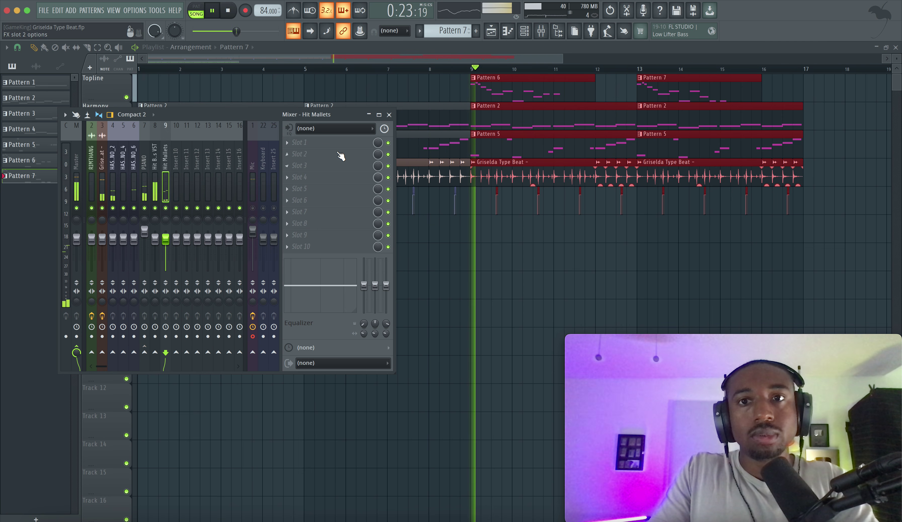
click(252, 208)
key(space)
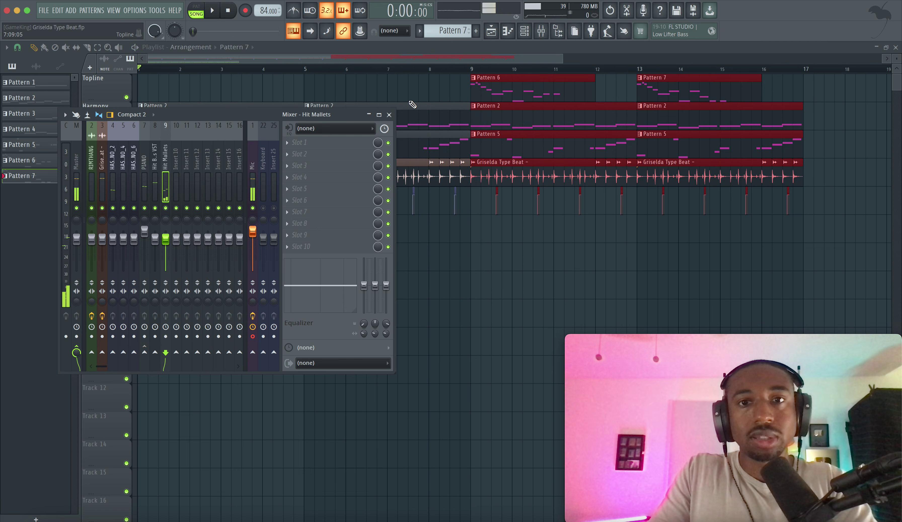
Set a playlist time selection from bar 9 to bar 17
ctrl+click(437, 84)
drag(473, 71, 806, 74)
key(space)
Try to consolidate the Topline track's clips within the time selection into a single audio clip
right_click(104, 79)
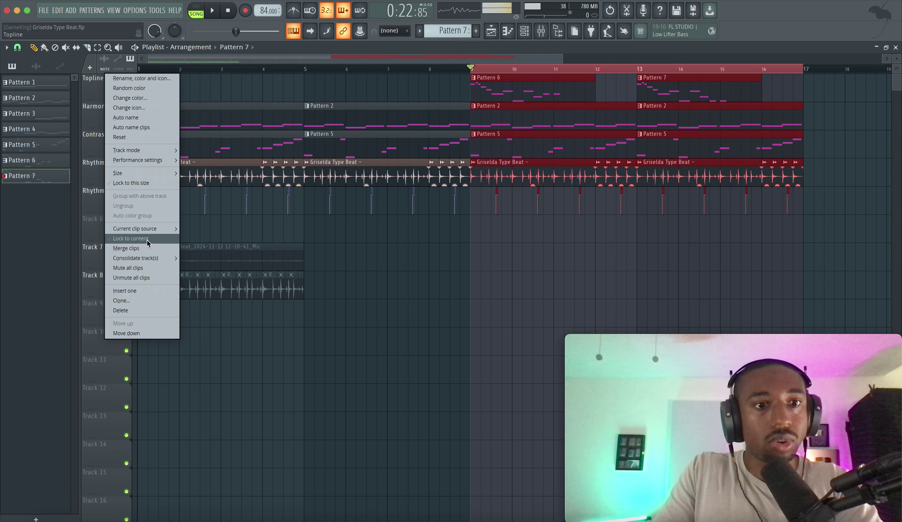
mouse_move(149, 261)
click(215, 263)
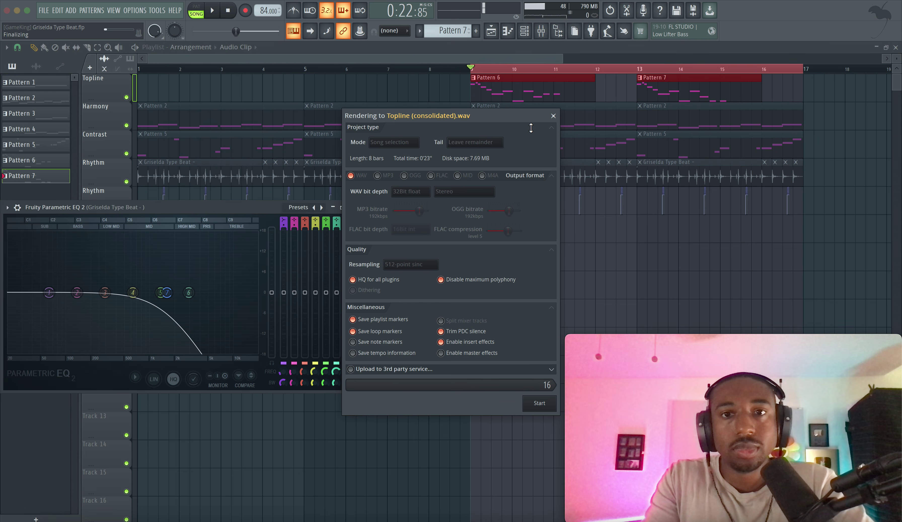
Delete the consolidated audio clip at bar 9 and unmute the Pattern 6 and Pattern 7 clips on Topline
scroll(472, 96, up, 3)
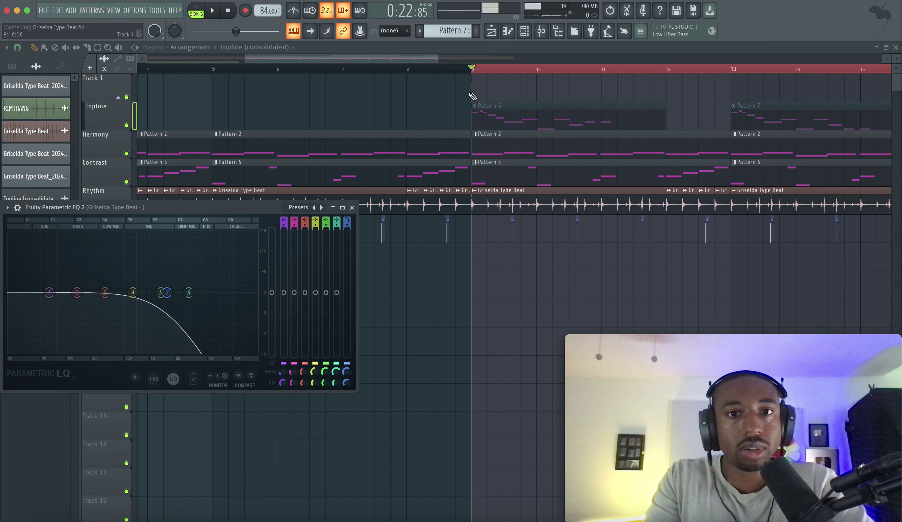
click(500, 92)
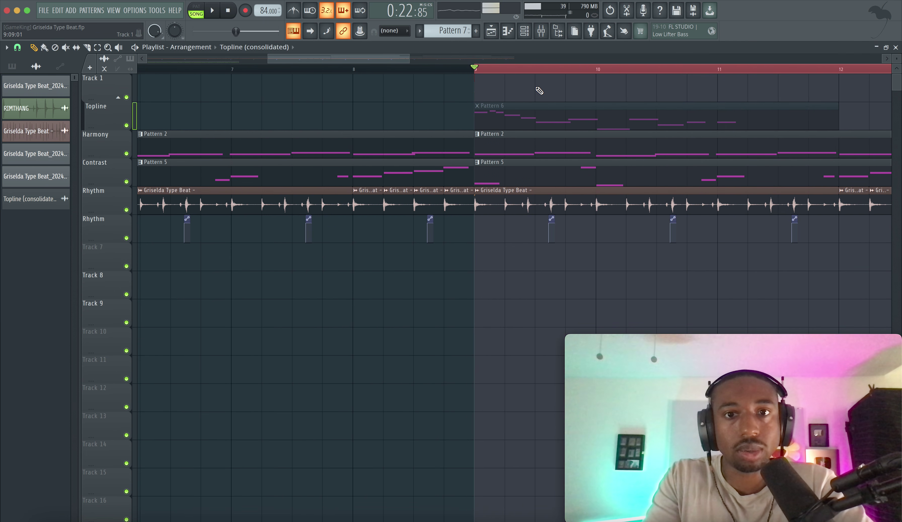
scroll(545, 85, down, 3)
drag(543, 87, 473, 86)
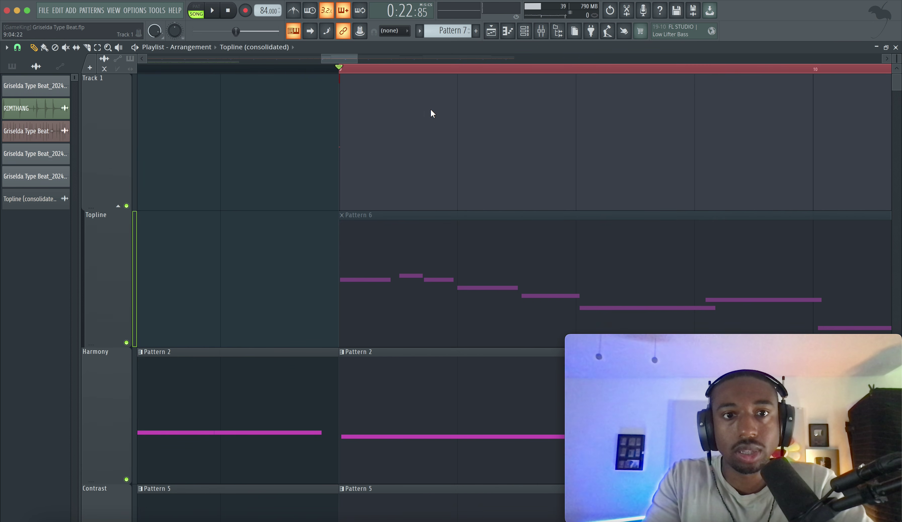
right_click(339, 128)
scroll(333, 138, down, 10)
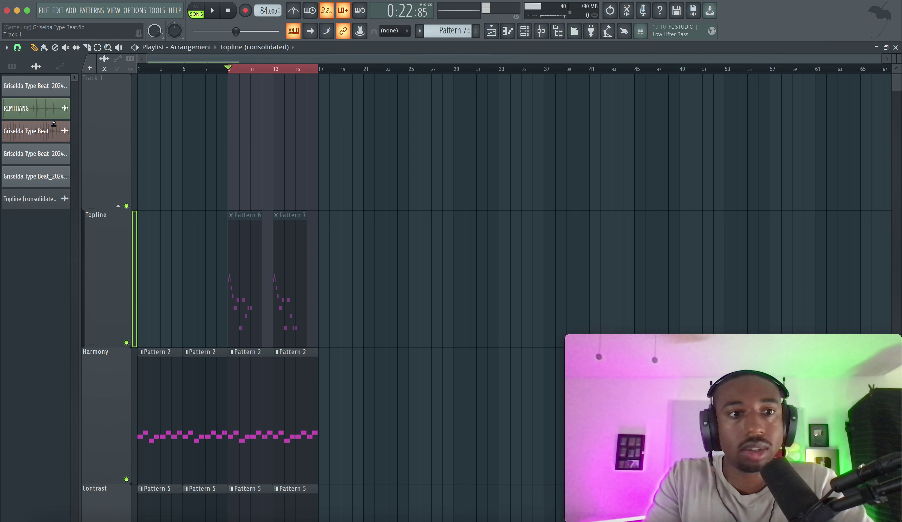
scroll(199, 272, down, 5)
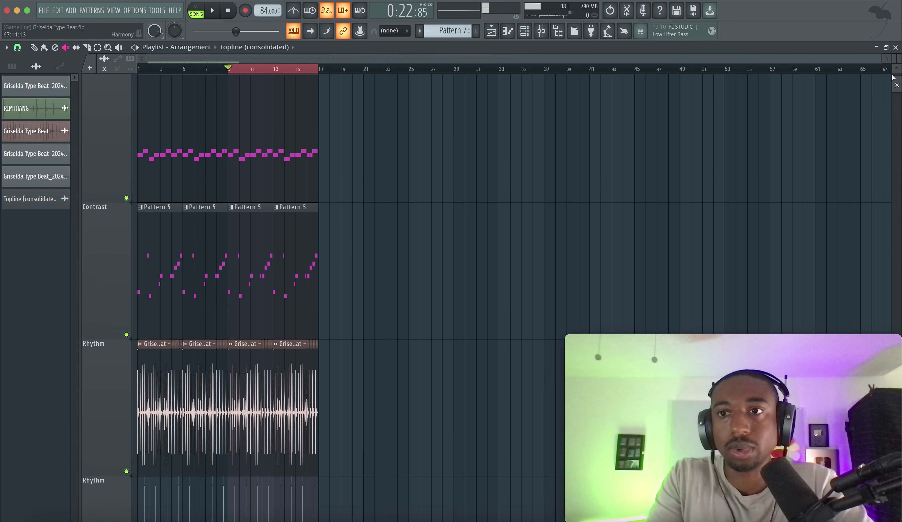
scroll(898, 56, down, 3)
scroll(269, 139, up, 3)
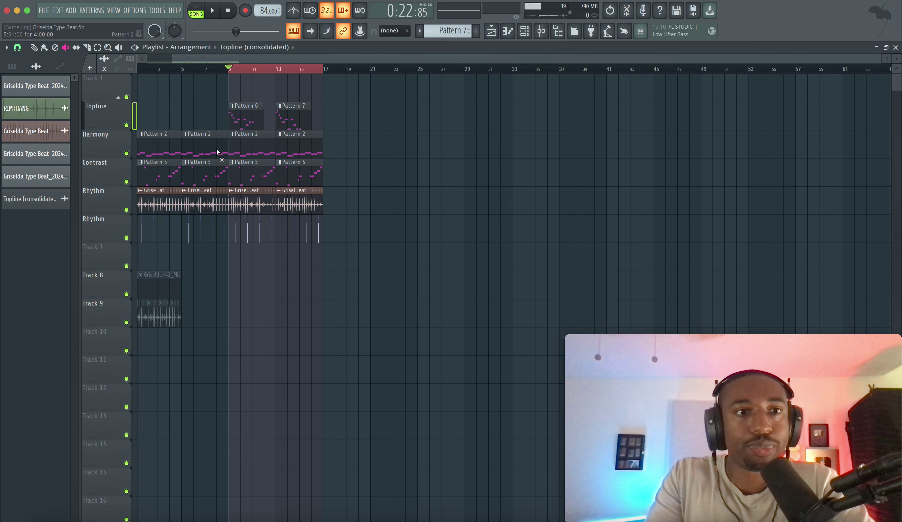
Show all channels in the channel rack, play from bar 9 and bring up Topline's Pattern 6 in the piano roll
scroll(261, 104, up, 4)
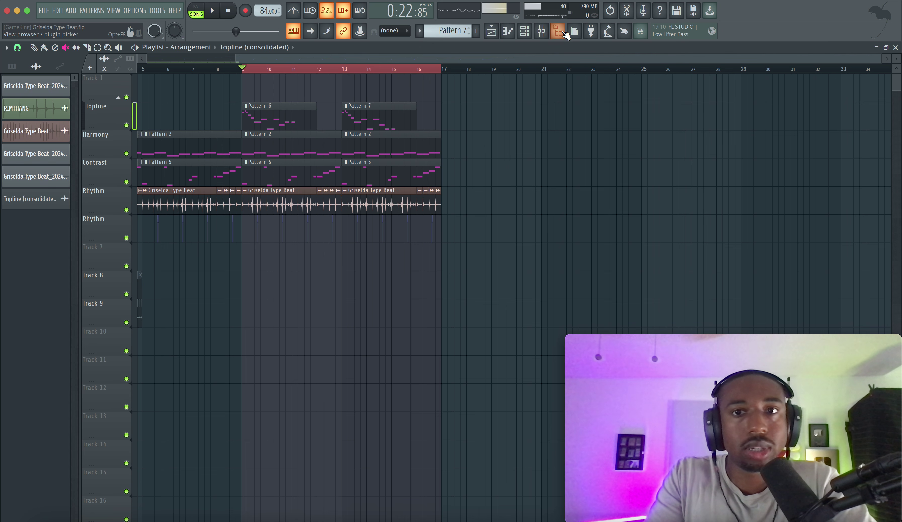
click(525, 35)
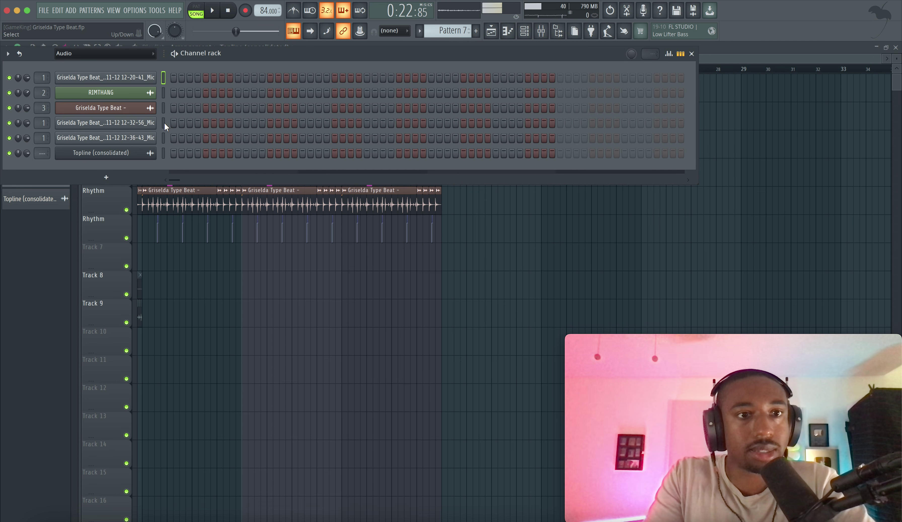
click(127, 54)
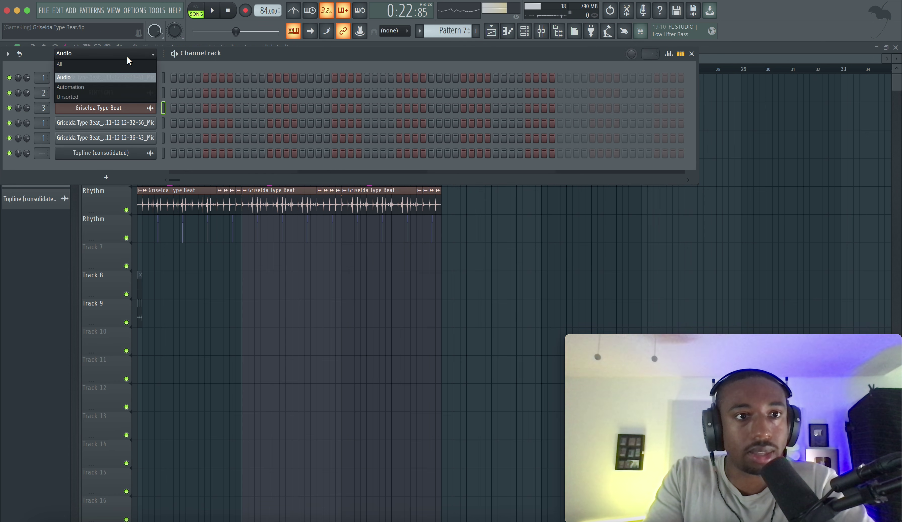
click(124, 65)
key(space)
click(210, 320)
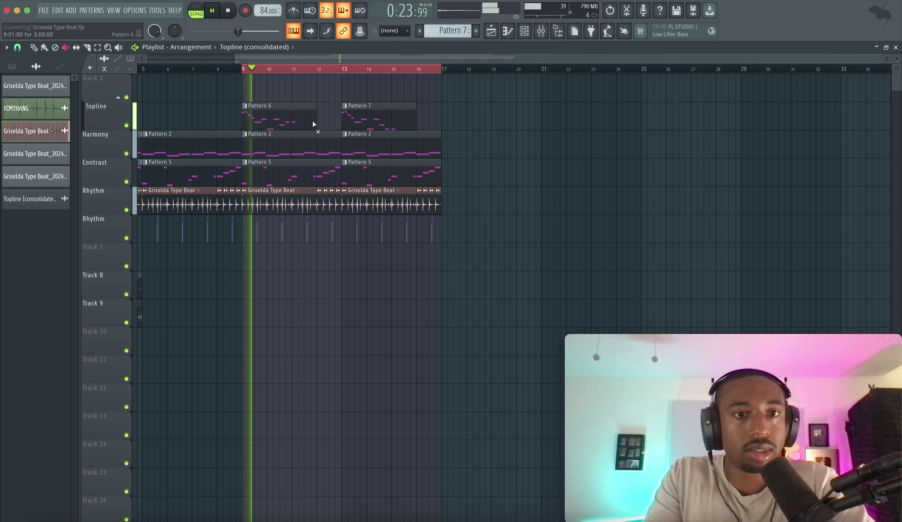
double_click(259, 105)
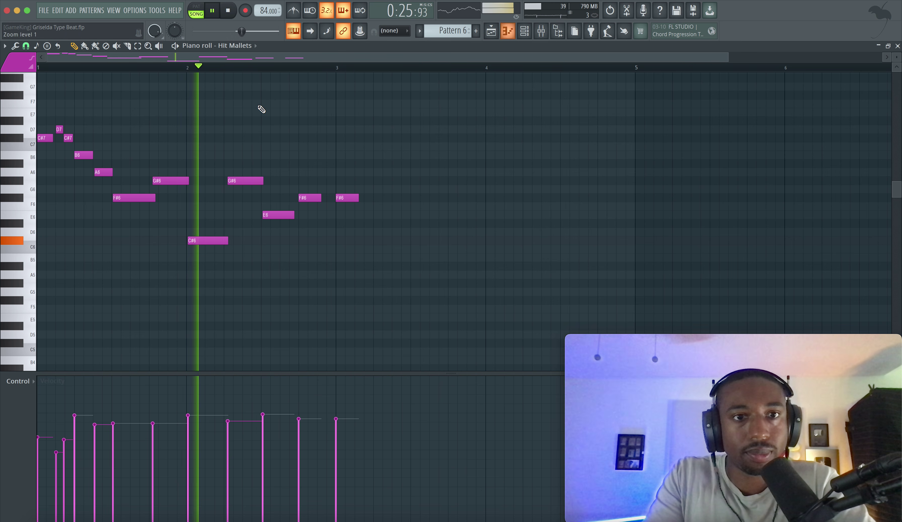
Check the Hit Mallets routing in the mixer and channel rack while briefly playing the selection
click(541, 31)
key(space)
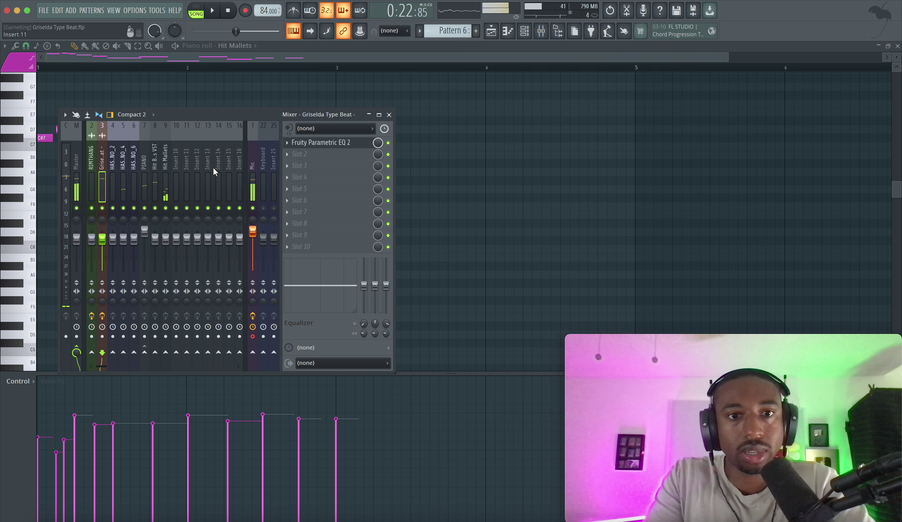
click(525, 31)
key(space)
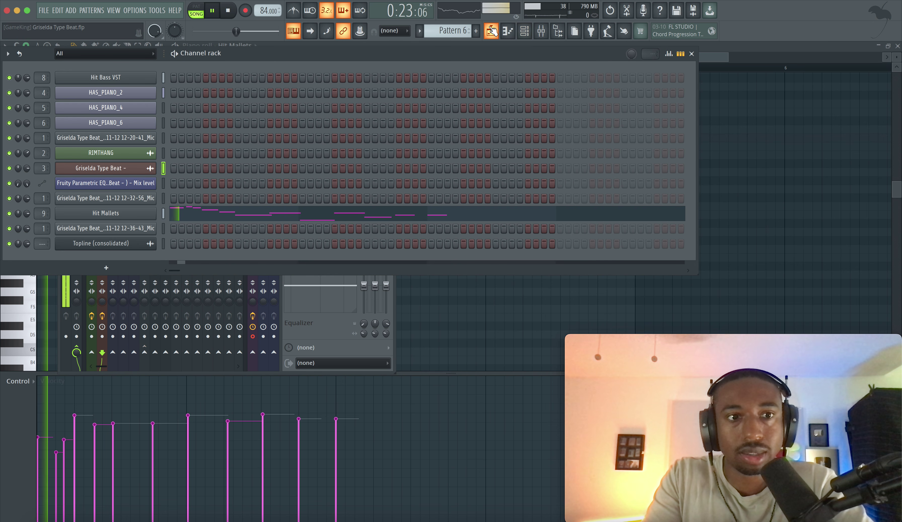
key(space)
Load Edison on the Hit Mallets mixer track, start recording on play, and follow the playback of bars 9 to 17 in the playlist
click(327, 339)
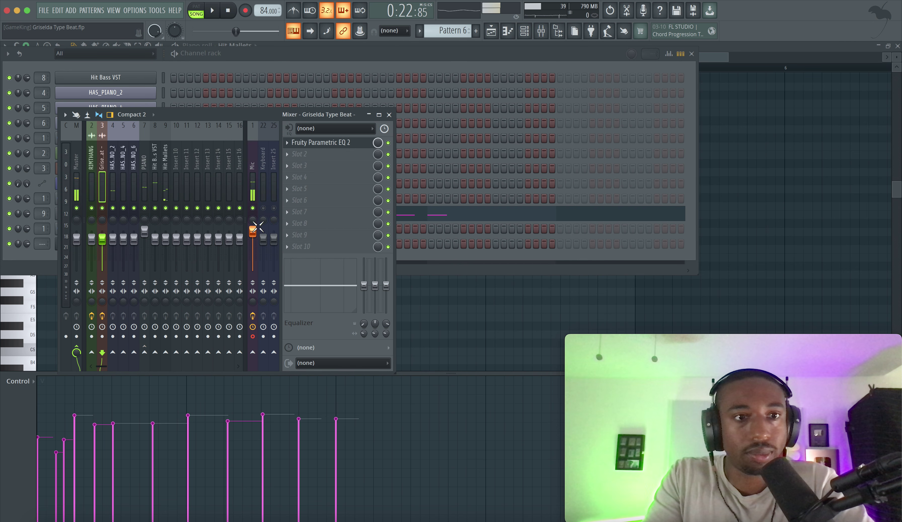
click(307, 155)
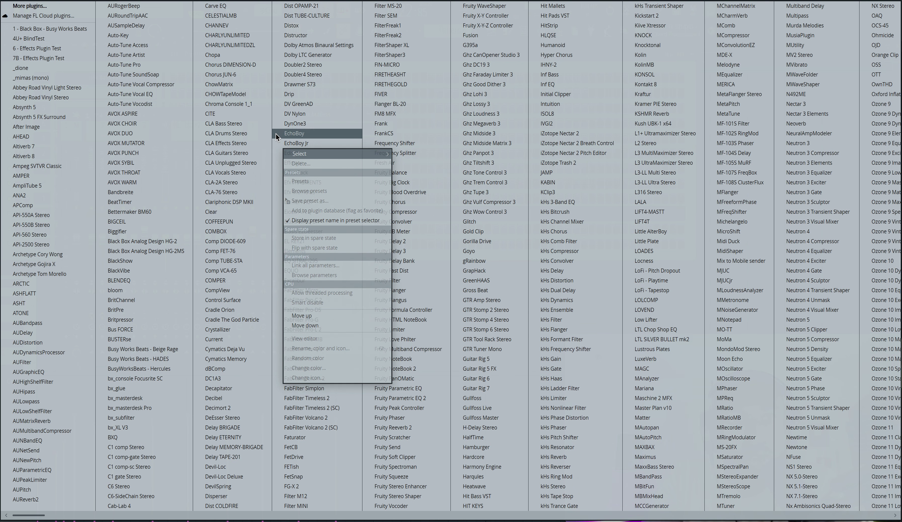
scroll(237, 165, down, 1)
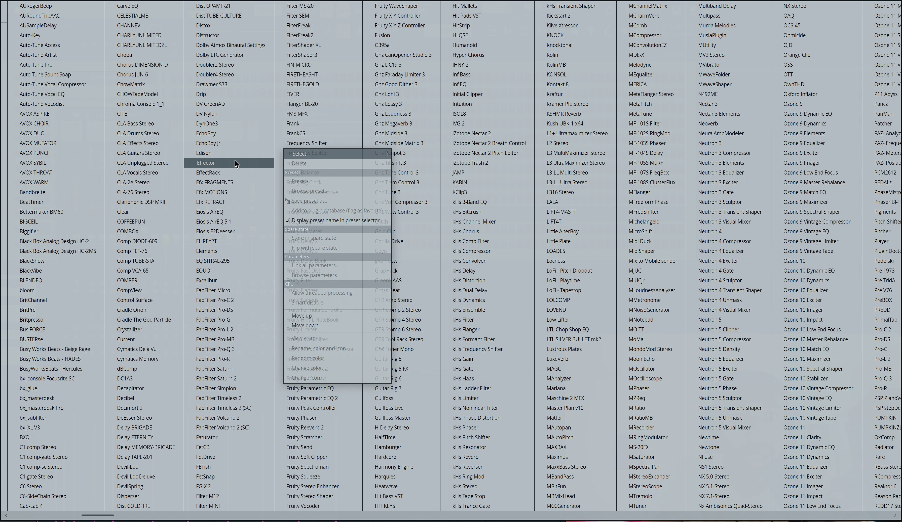
click(235, 159)
click(234, 157)
click(179, 140)
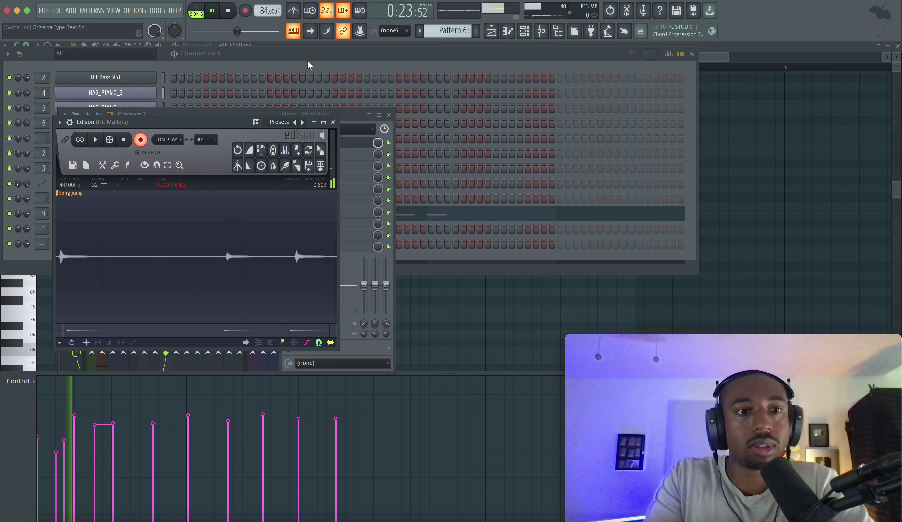
click(490, 35)
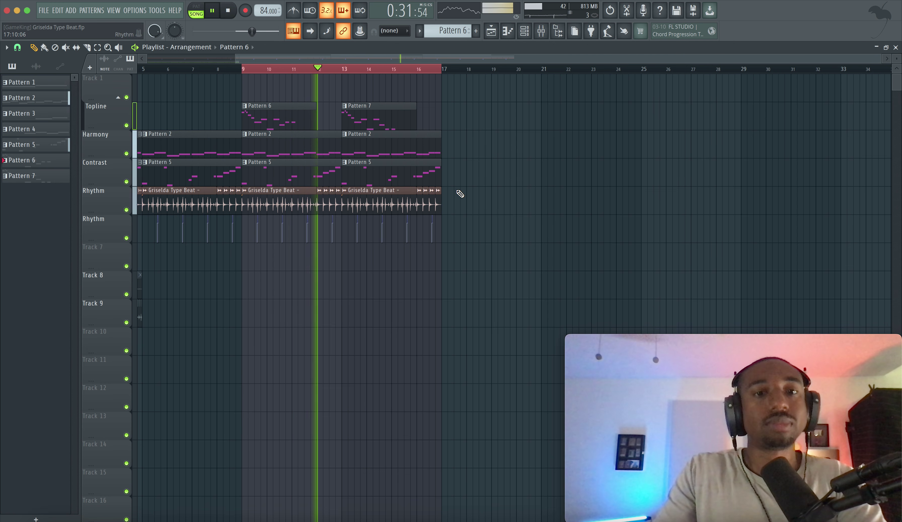
scroll(524, 201, left, 4)
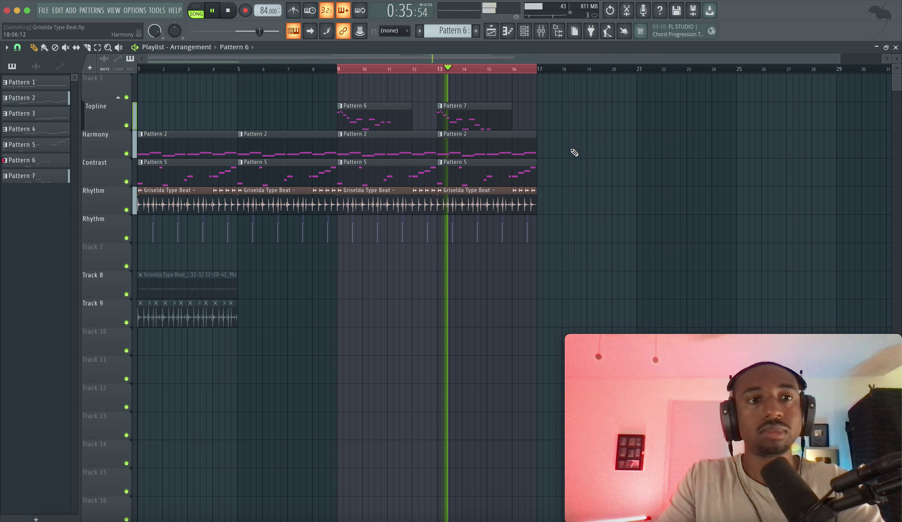
Stop playback and the Edison recording on Hit Mallets, and send the recorded audio to the playlist as a clip at bar 9
click(544, 36)
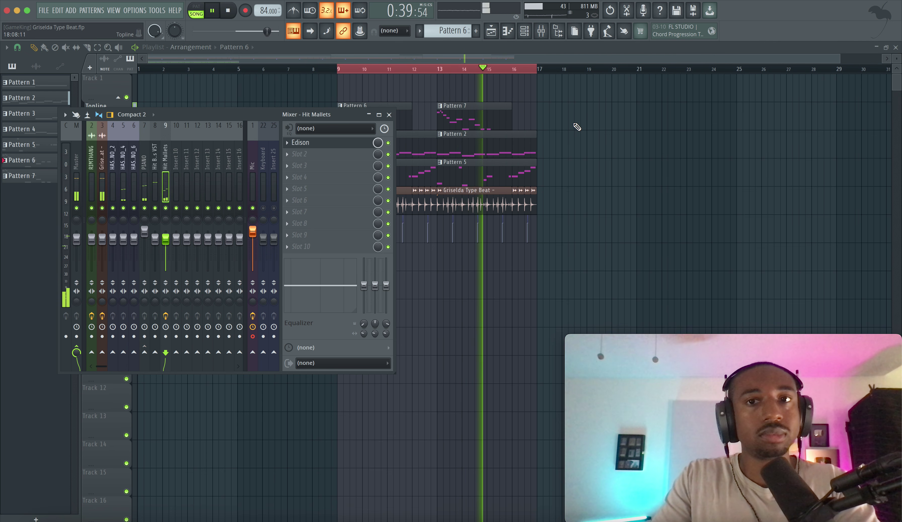
click(326, 143)
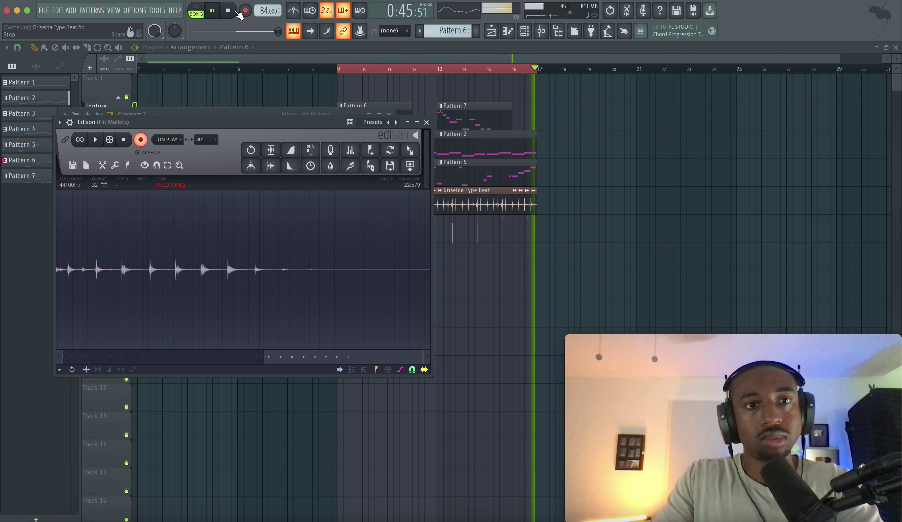
key(space)
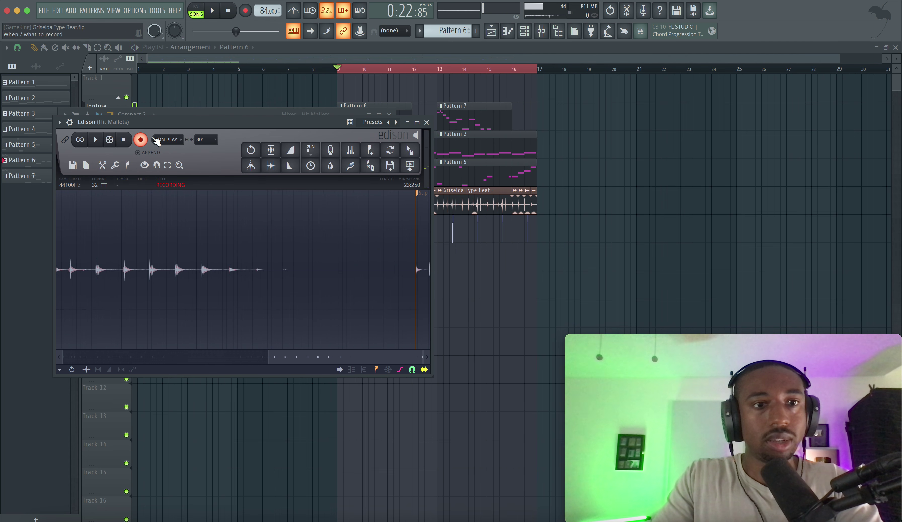
click(125, 139)
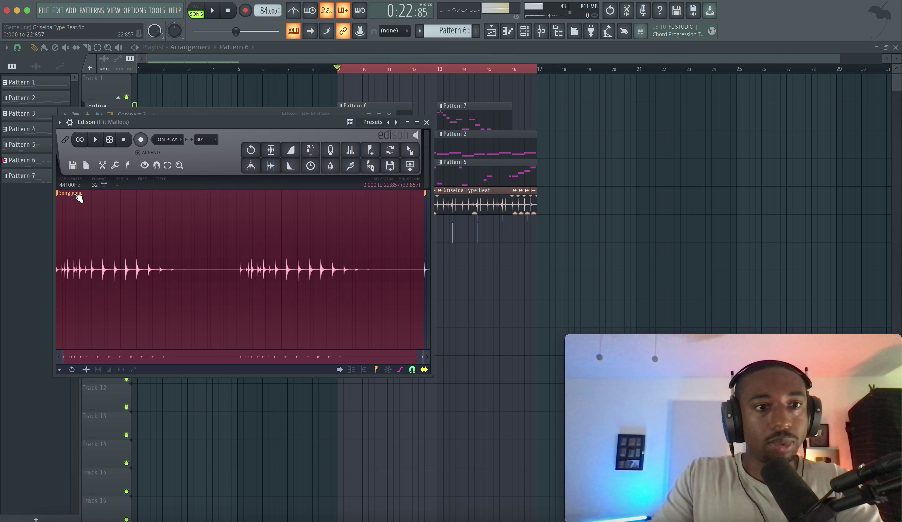
click(409, 165)
right_click(576, 143)
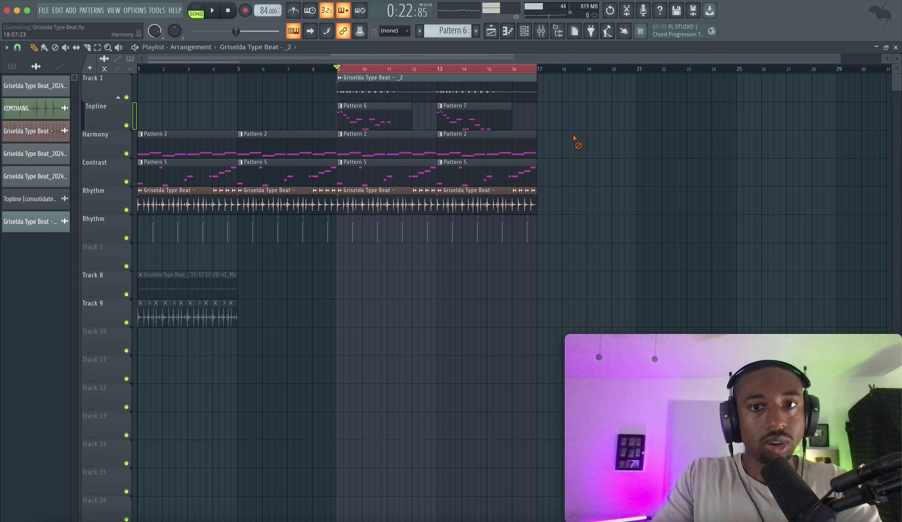
Filter the channel rack to Unsorted and replace the Hit Mallets instrument with an empty Sampler
click(523, 34)
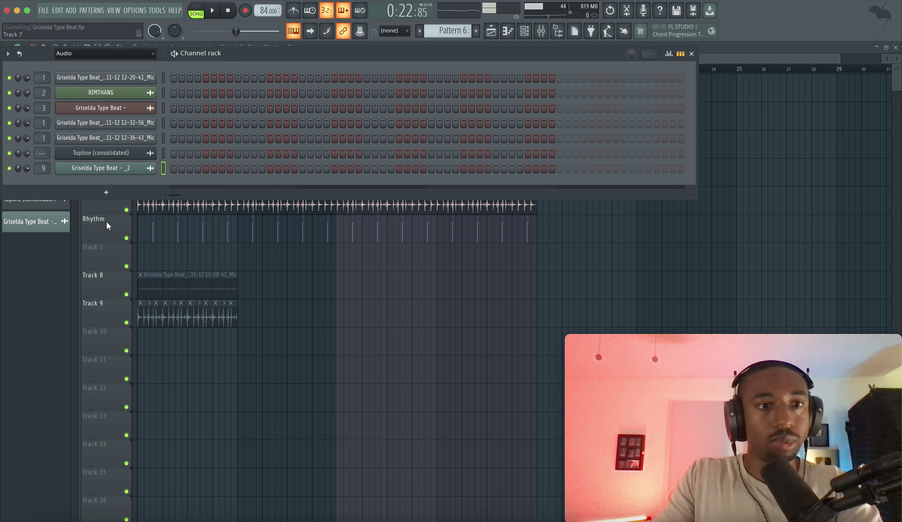
click(94, 55)
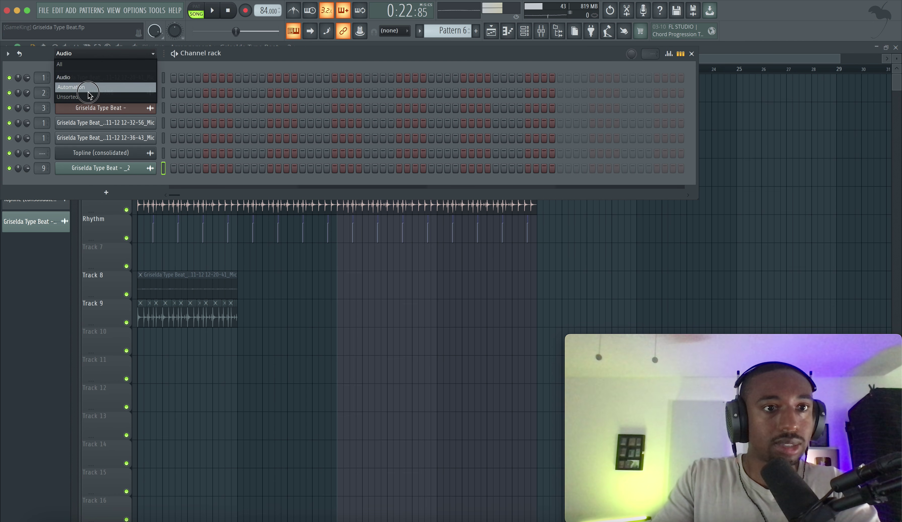
click(89, 97)
right_click(153, 134)
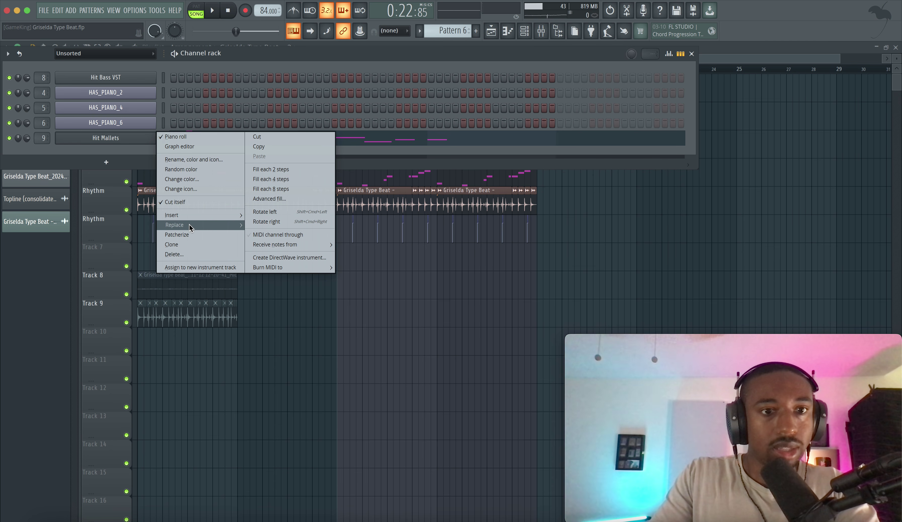
mouse_move(190, 228)
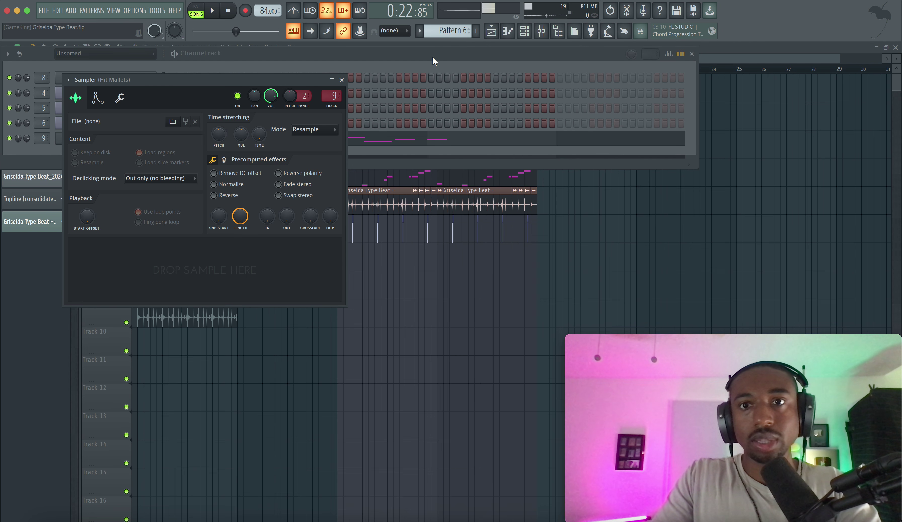
click(341, 80)
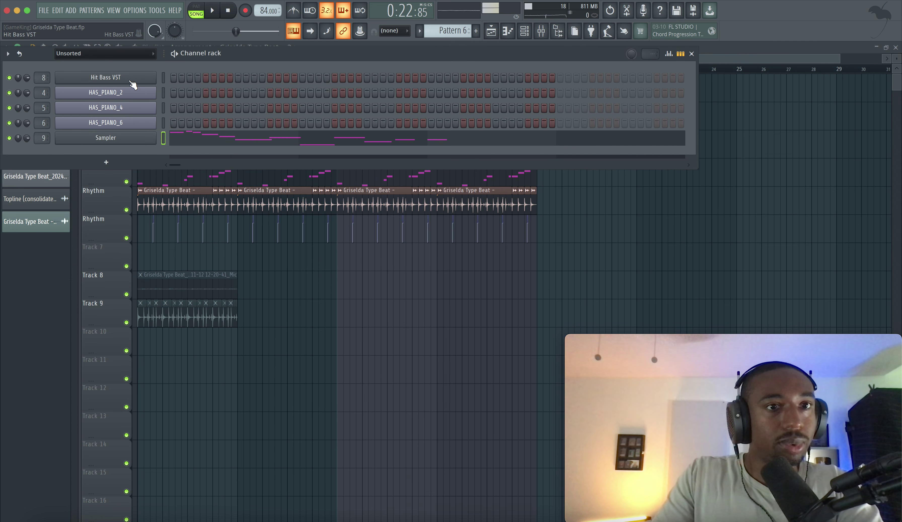
Play from bar 9 in the playlist and route the Griselda Type Beat - _2 audio clip to mixer track 10
key(space)
key(F5)
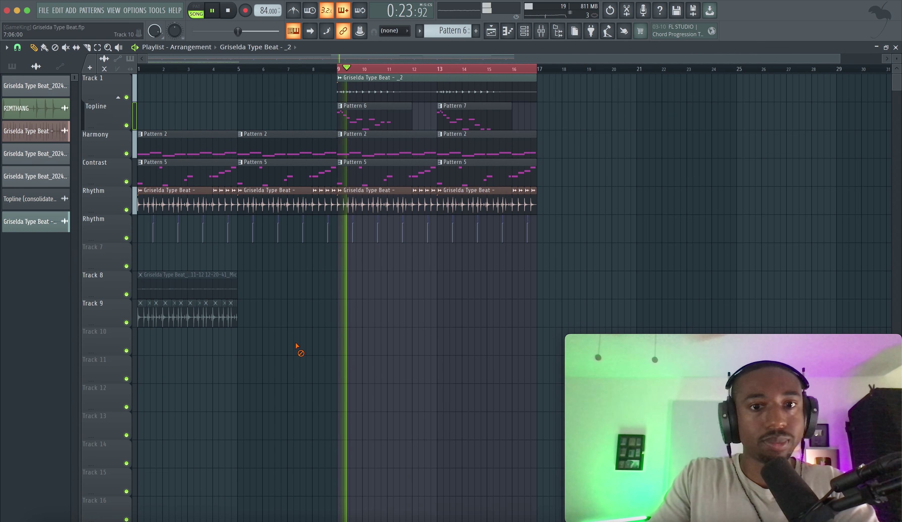
key(space)
key(space)
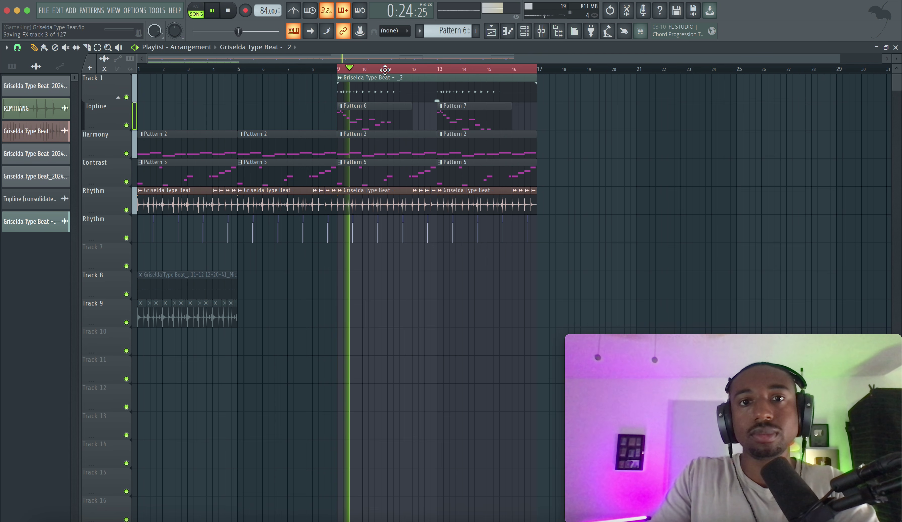
double_click(363, 89)
key(F9)
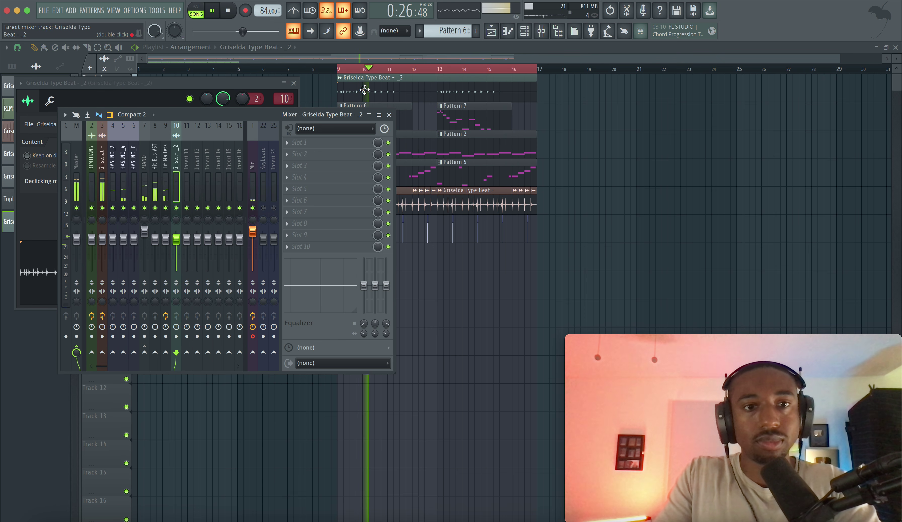
Delete Edison from the Hit Mallets mixer track and close the open windows
click(165, 168)
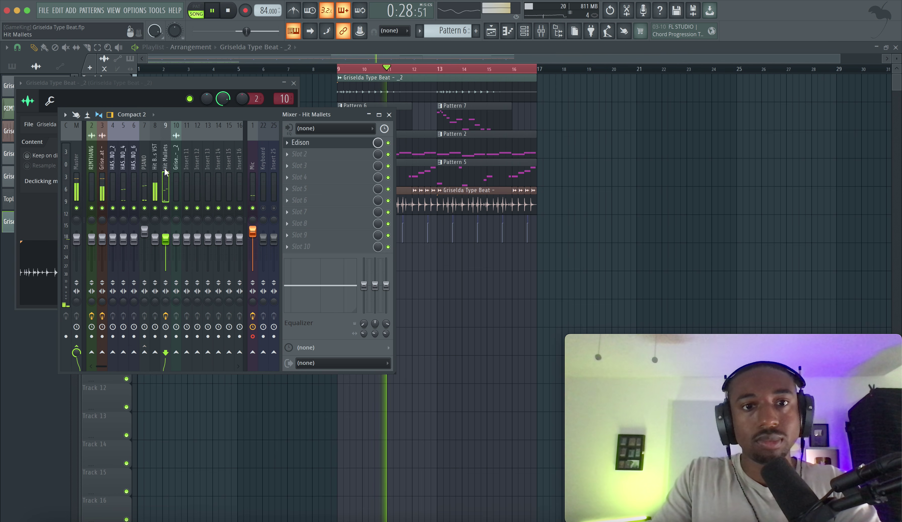
right_click(300, 142)
click(301, 164)
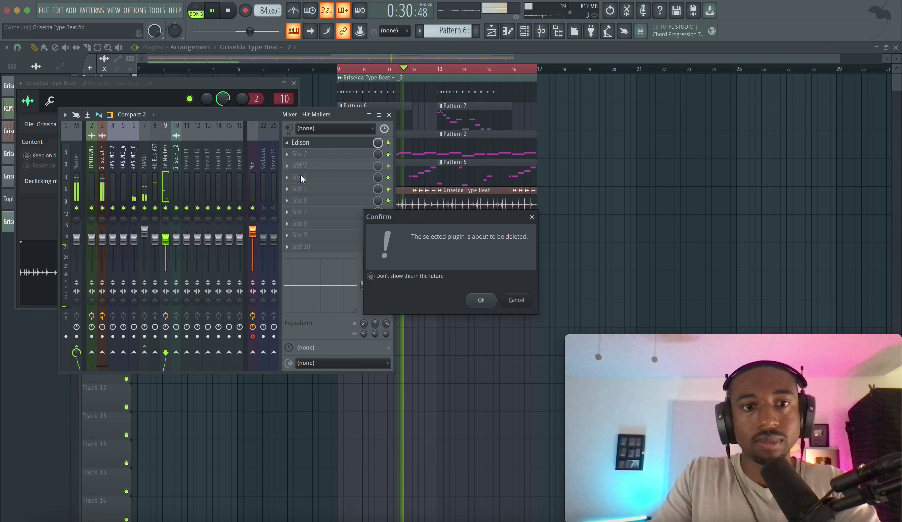
click(481, 300)
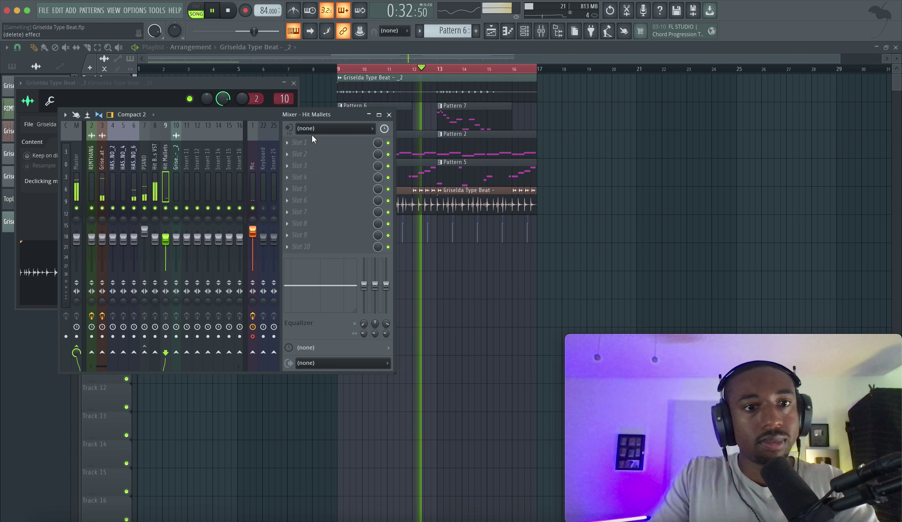
key(F12)
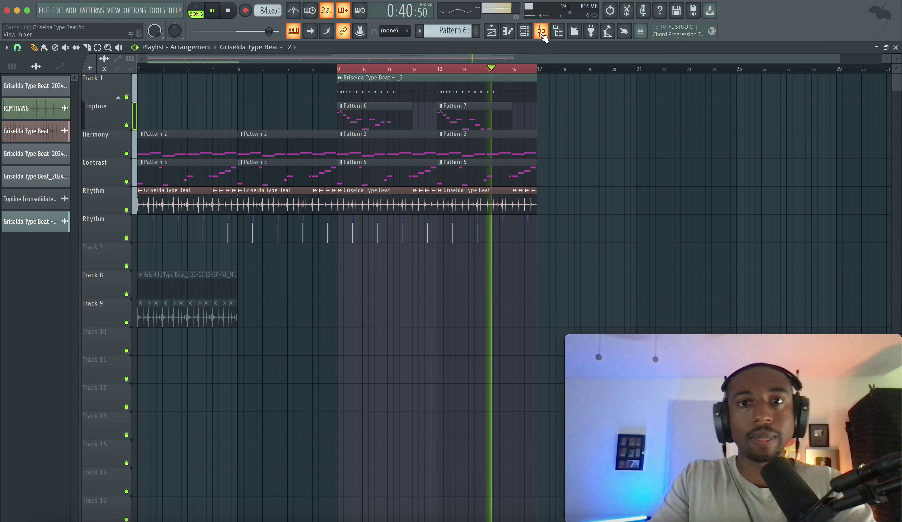
Stop playback and load Fruity Reeverb 2 in the first effect slot of mixer track 10
key(F9)
key(space)
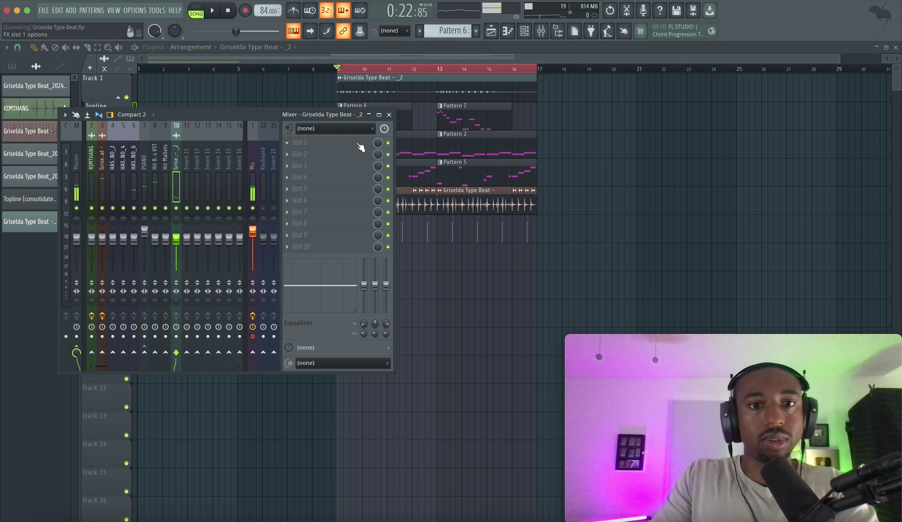
click(359, 146)
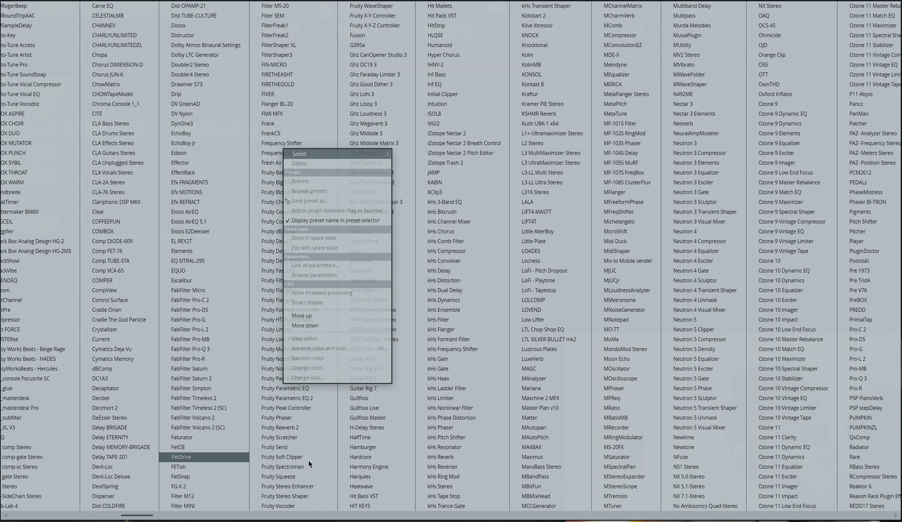
click(279, 427)
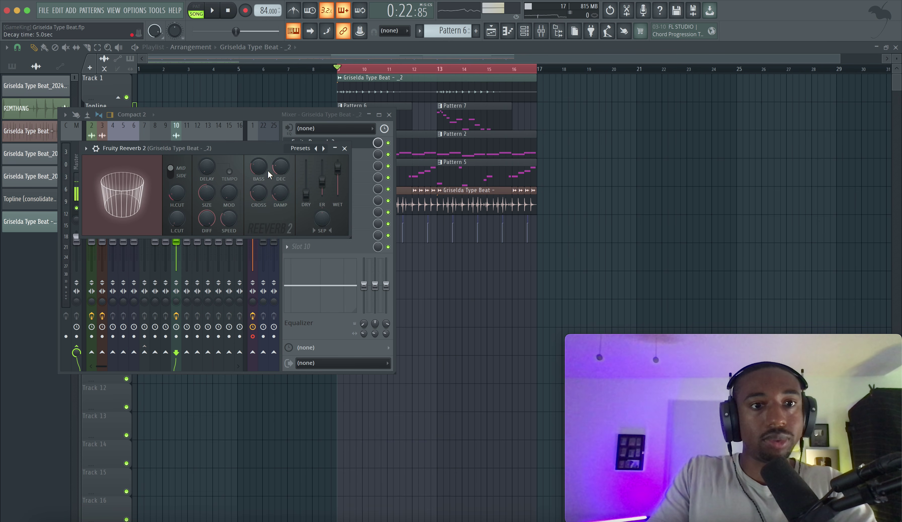
Adjust the low cut and stereo separation of Fruity Reeverb 2 while auditioning the topline from bar 9
key(space)
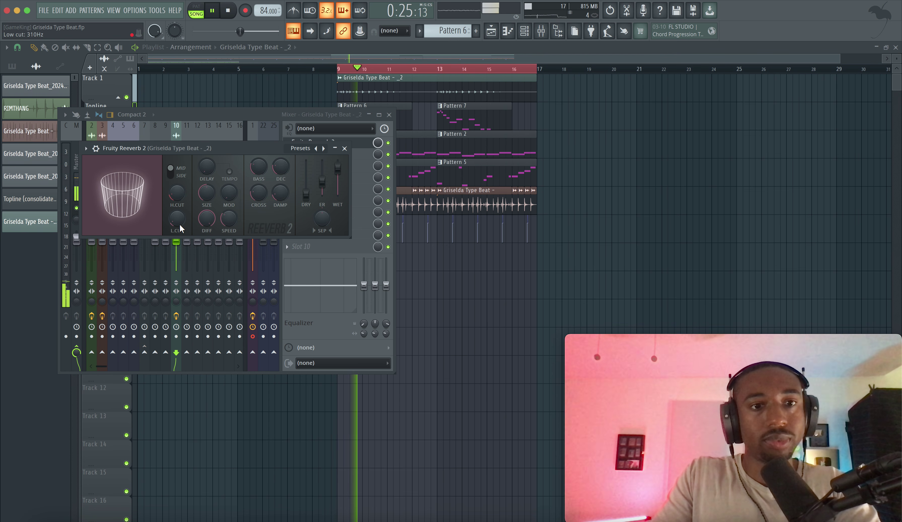
key(space)
drag(180, 222, 179, 205)
key(space)
drag(321, 221, 321, 238)
click(345, 149)
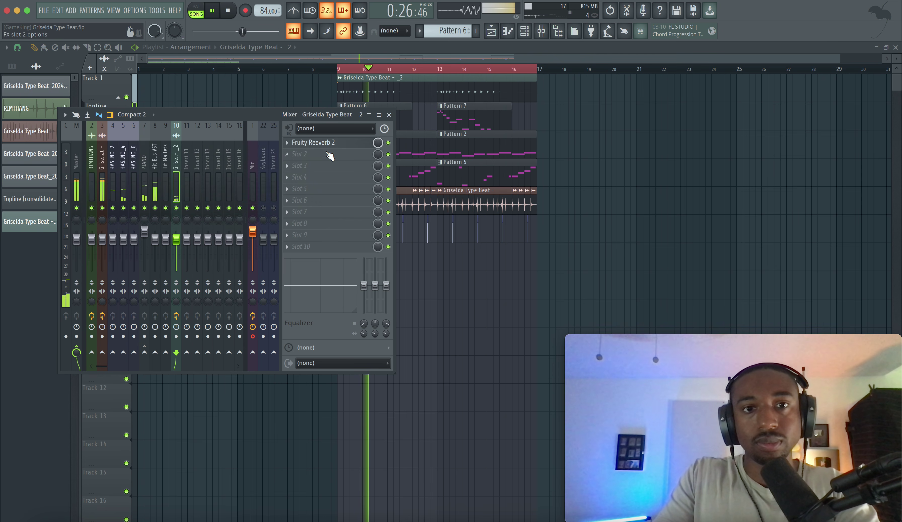
Load Gross Beat in slot 2 of mixer track 10, apply the Momentary preset's 1/2 Speed time effect and preview it
click(317, 159)
scroll(293, 402, down, 5)
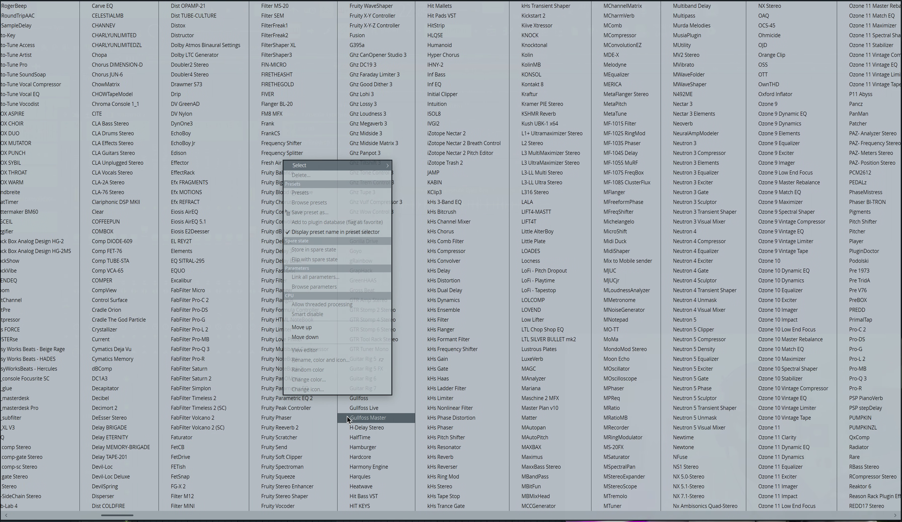
click(201, 291)
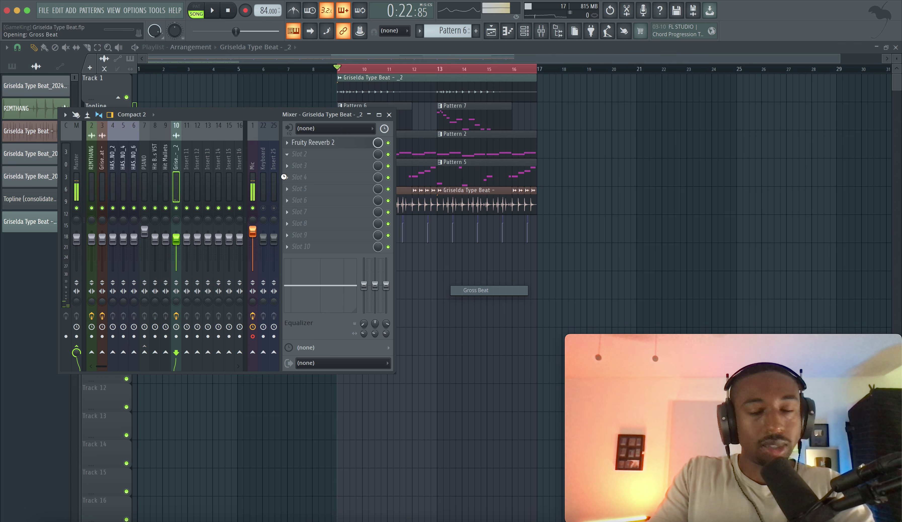
click(456, 161)
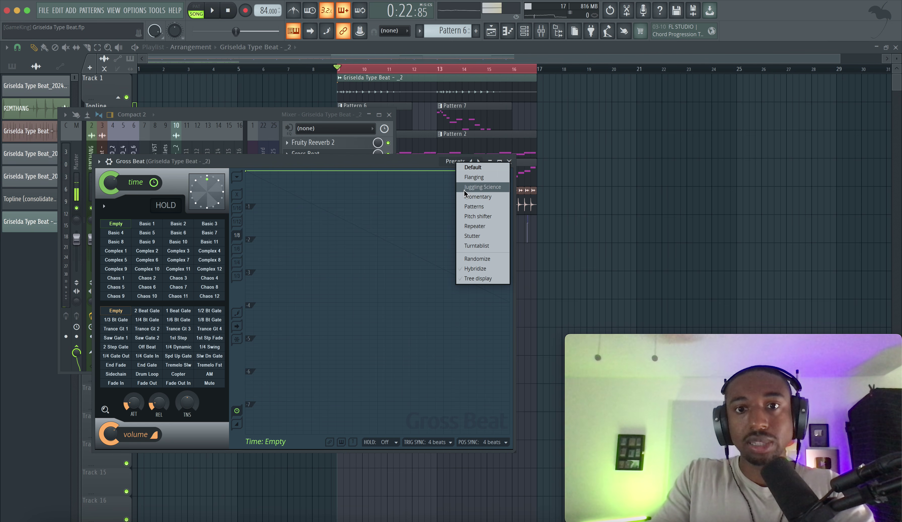
click(173, 288)
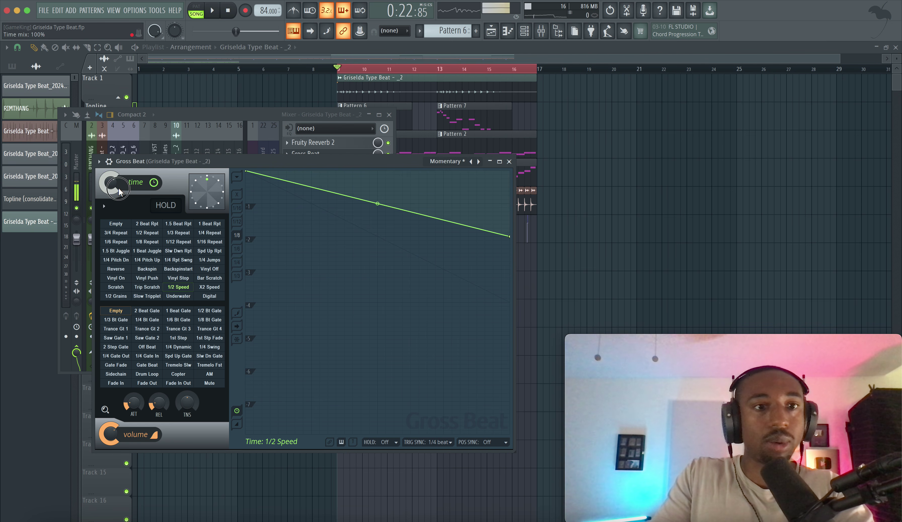
key(space)
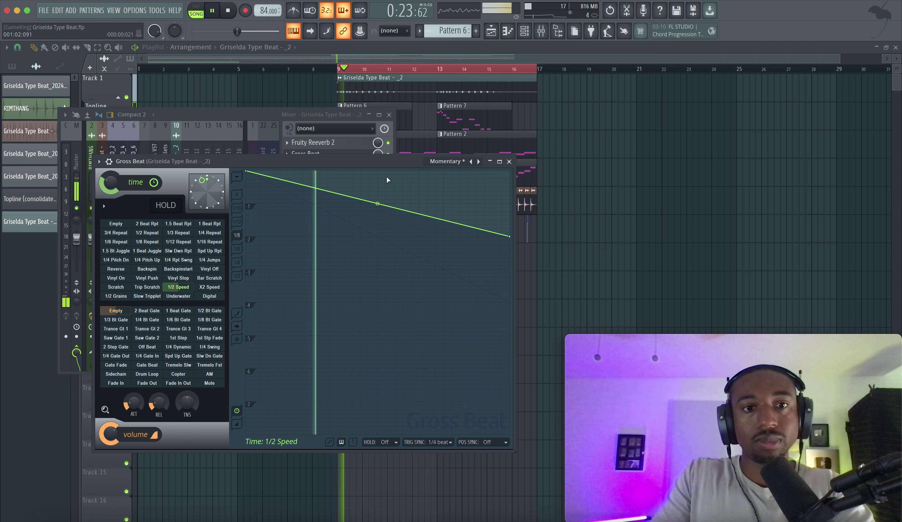
key(space)
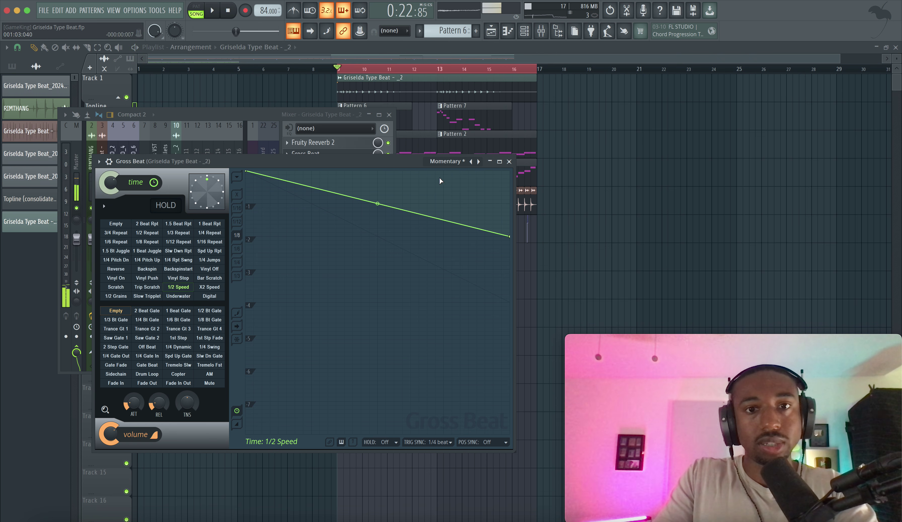
click(509, 162)
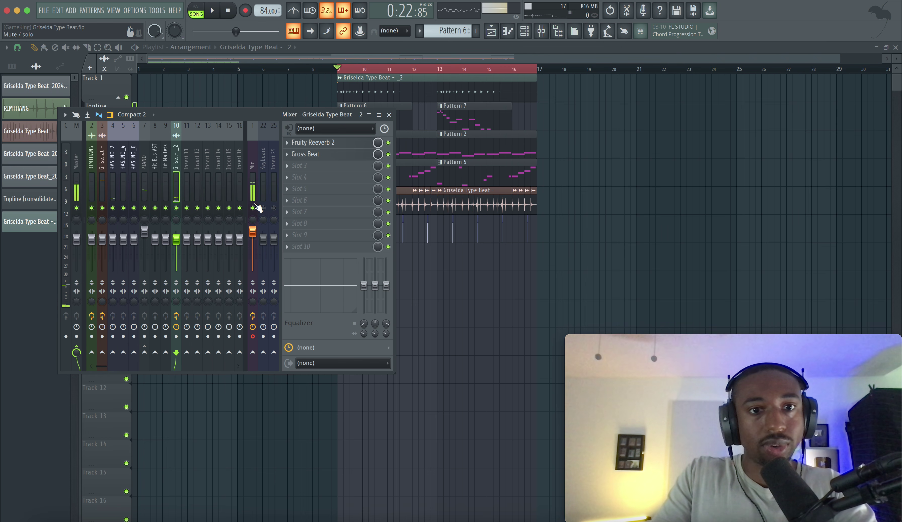
Solo mixer track 10, play from bar 9 and load Fruity Delay 3 in its third effect slot
right_click(178, 209)
key(space)
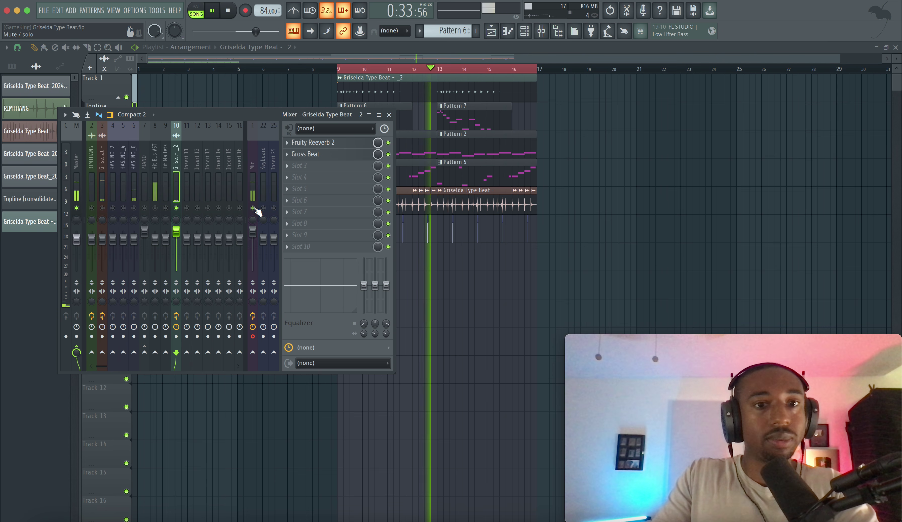
click(290, 167)
scroll(215, 300, down, 3)
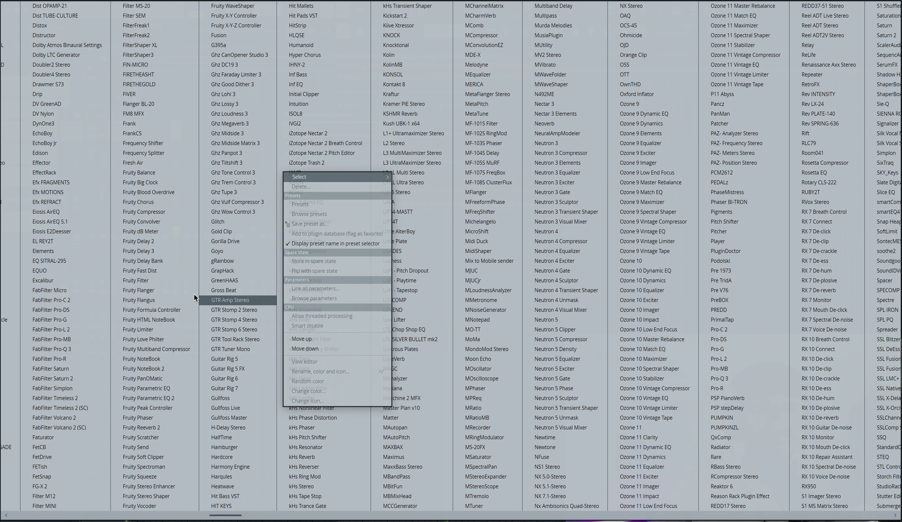
click(155, 253)
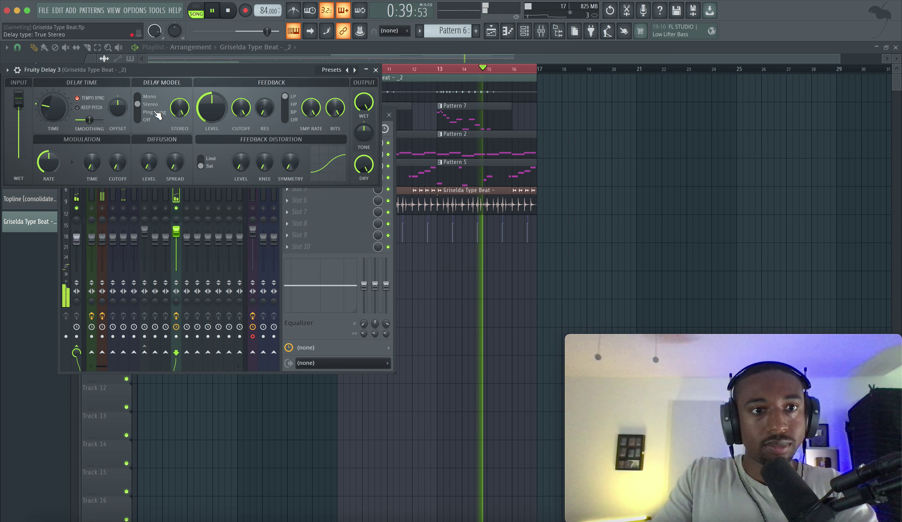
Set Fruity Delay 3 to the ping pong model, raise its pan, and lower the output wet to about 39% and the feedback level
click(145, 111)
drag(118, 108, 118, 88)
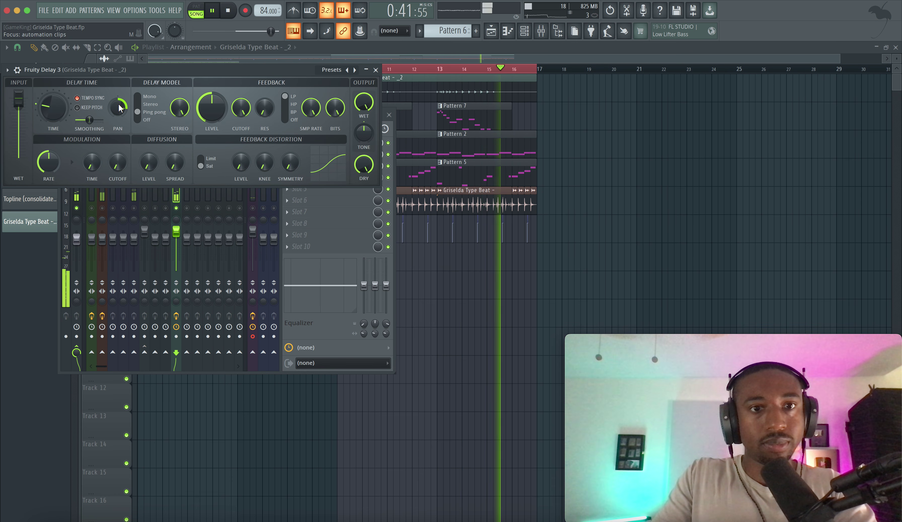
scroll(363, 103, down, 10)
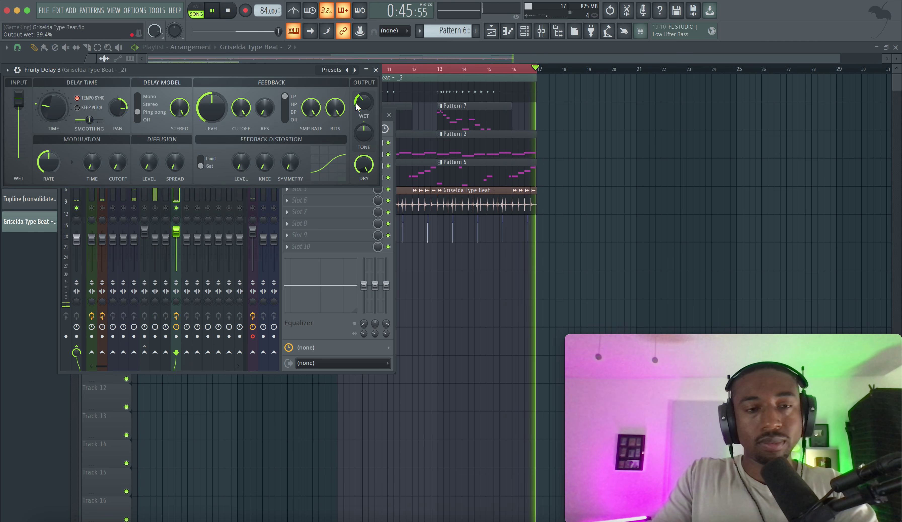
scroll(212, 107, down, 3)
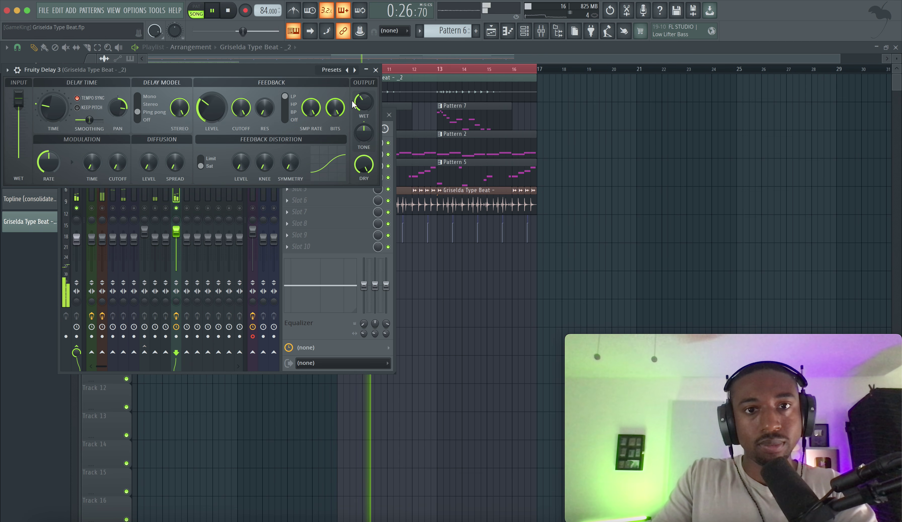
Close Fruity Delay 3, unsolo mixer track 10 and play the topline together with the full beat
click(376, 70)
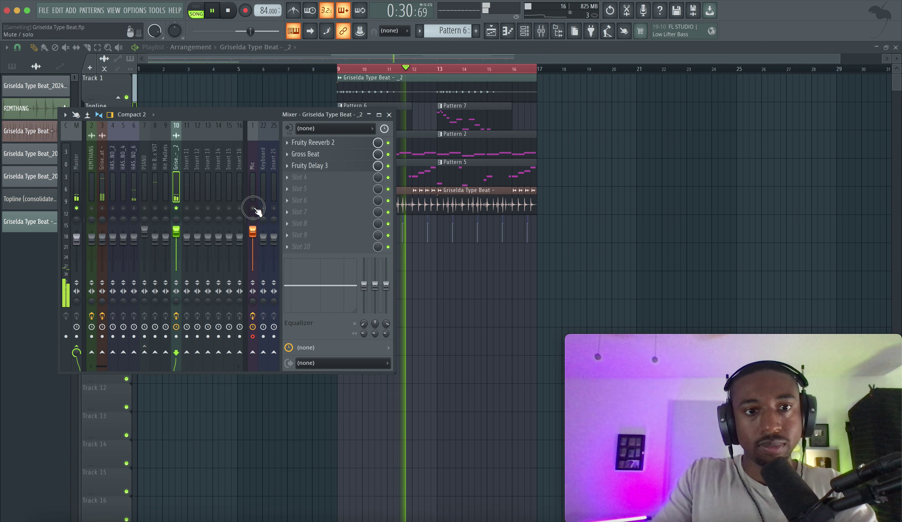
right_click(177, 208)
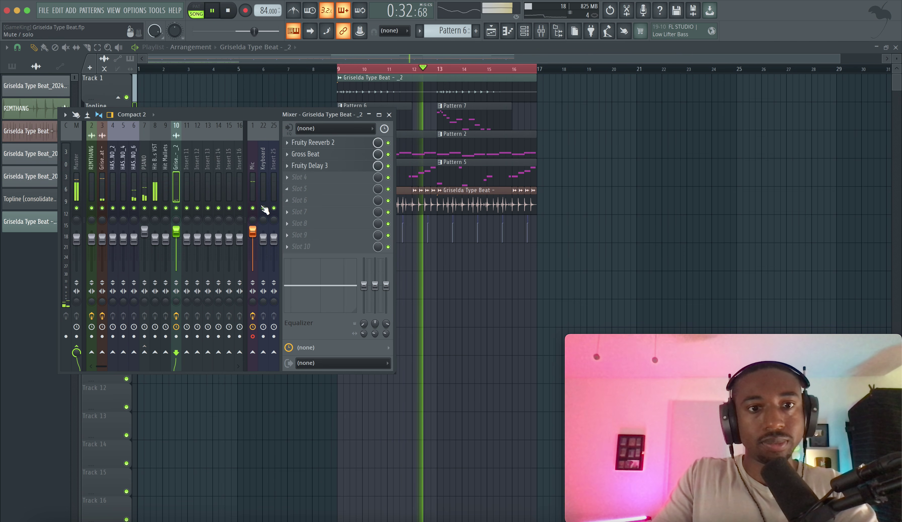
key(F9)
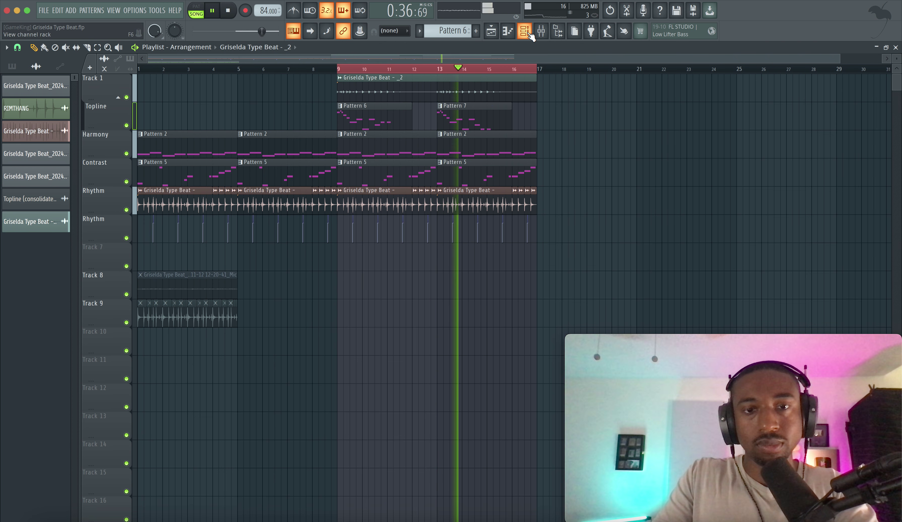
right_click(597, 131)
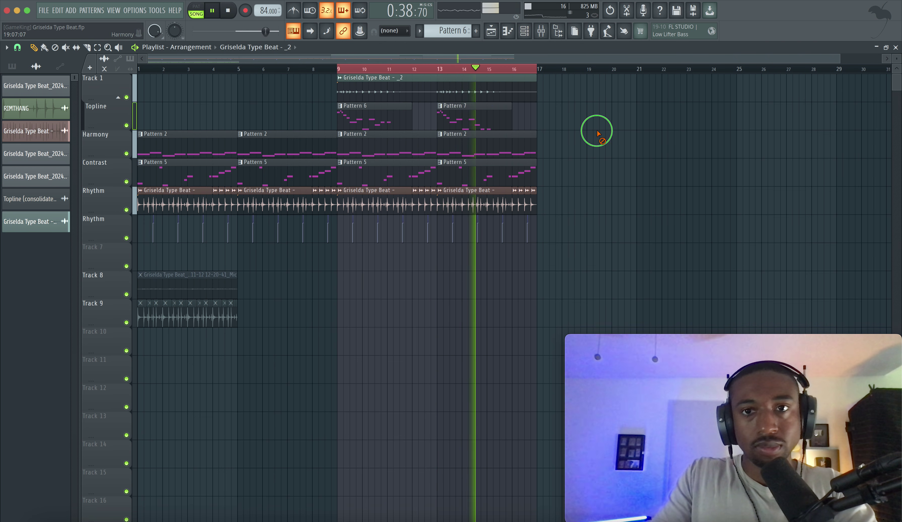
Name mixer insert 11 MIX BUS and move it to track position 2, ahead of all the instrument tracks
click(550, 34)
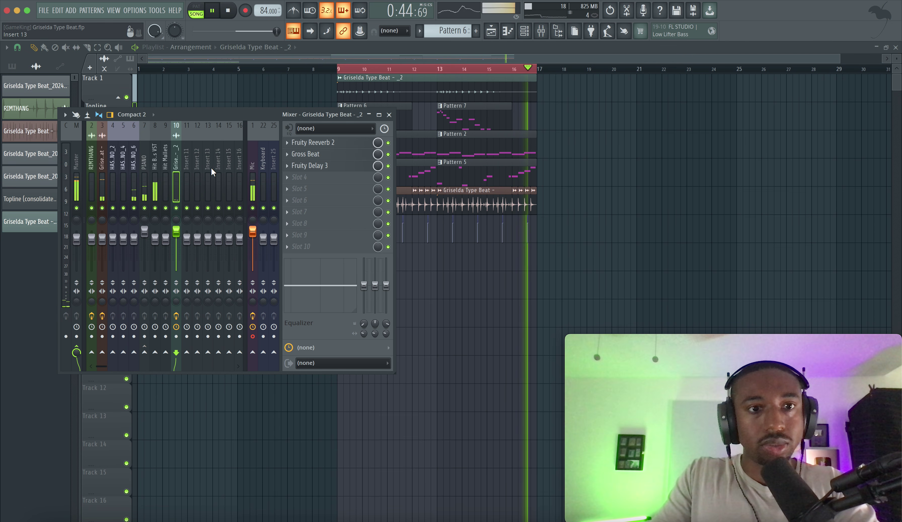
click(186, 164)
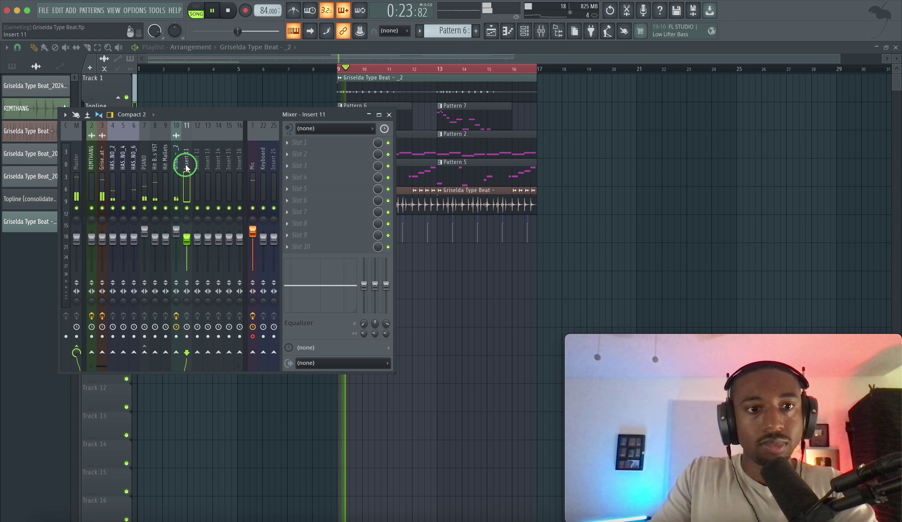
double_click(186, 166)
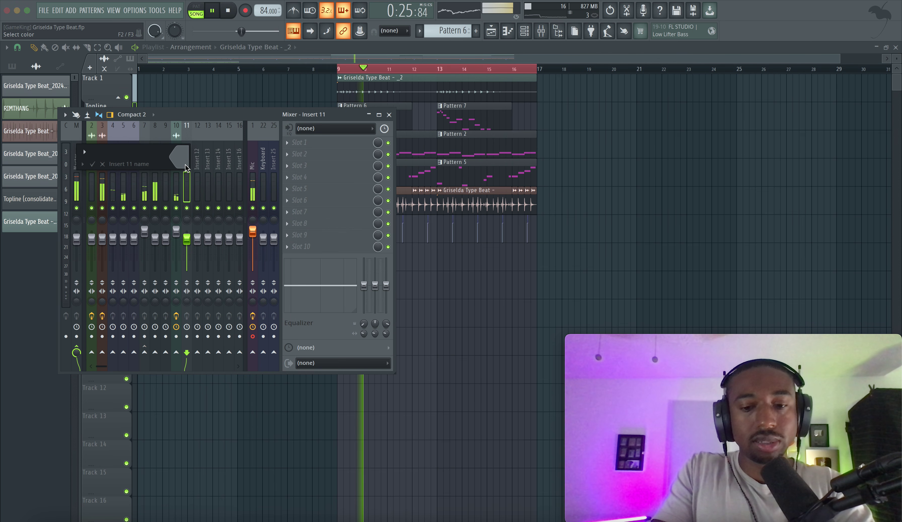
key(Return)
key(alt+Left)
key(alt+Left)
key(alt+Left)
key(alt+Left)
key(alt+Left)
key(alt+Left)
key(alt+Left)
key(alt+Left)
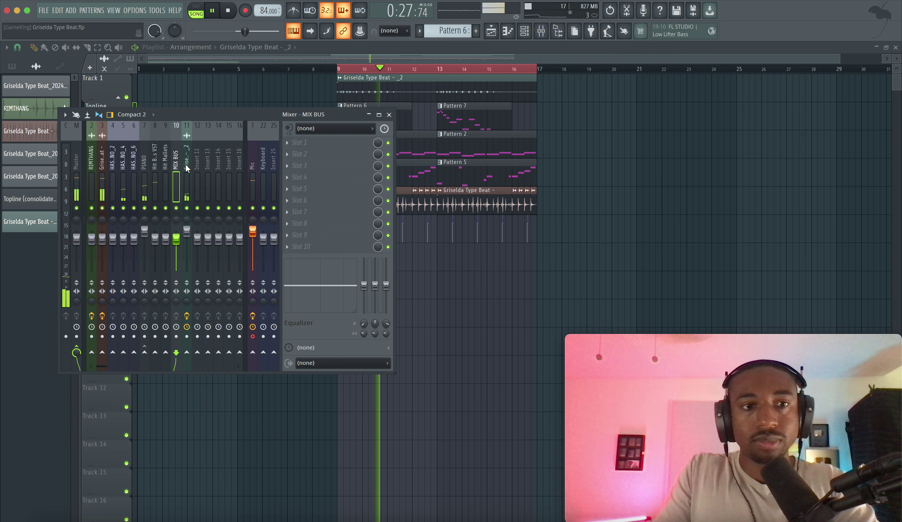
key(alt+Left)
key(space)
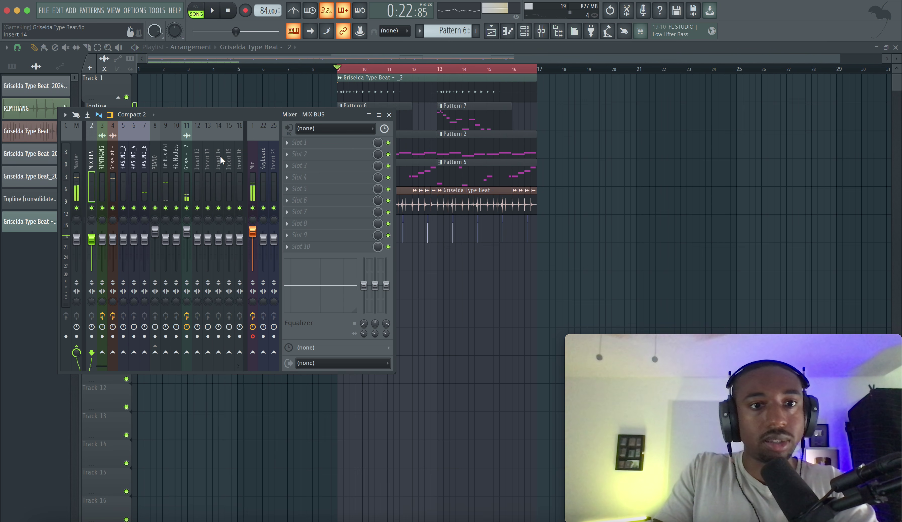
Route mixer tracks 3 to 14 to the MIX BUS track only
drag(220, 155, 105, 155)
right_click(91, 355)
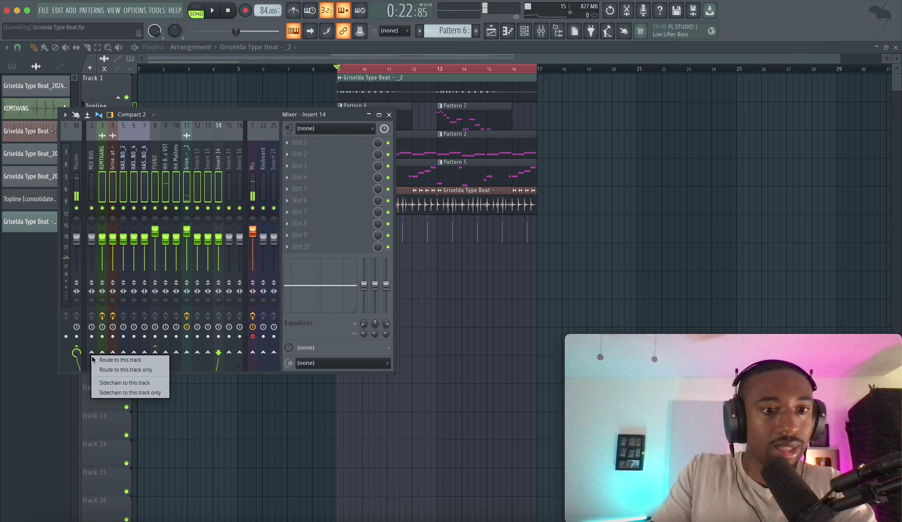
click(112, 372)
click(96, 180)
drag(101, 176, 251, 176)
scroll(167, 170, left, 6)
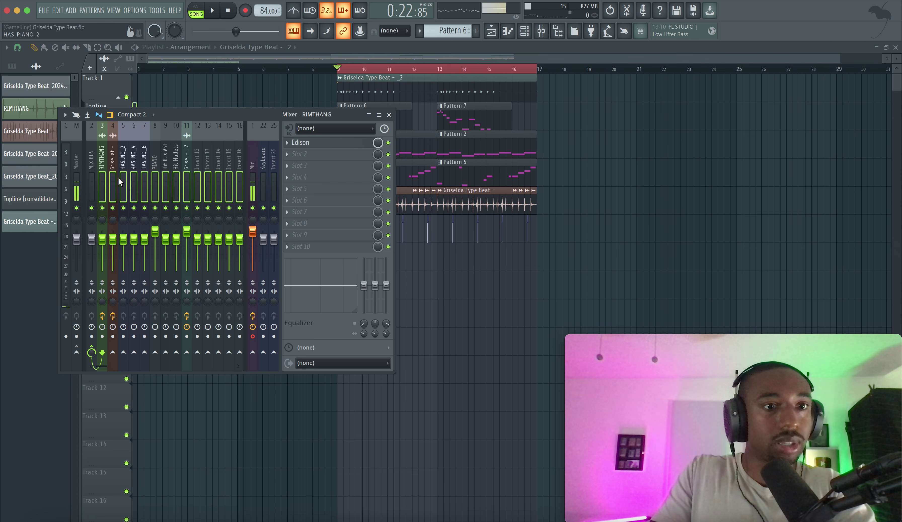
click(95, 180)
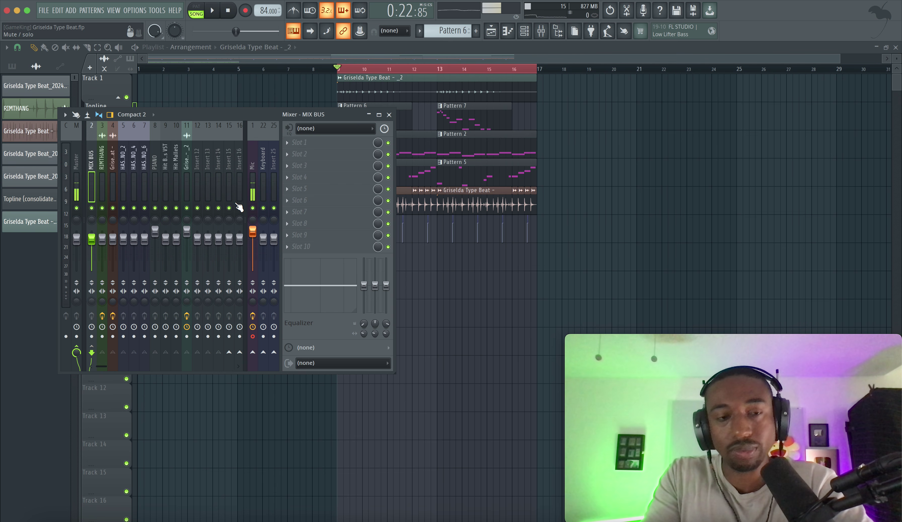
Load Gold Clip in the MIX BUS track's first effect slot and set Gold to 1.01 dB and Alchemy to 0.93 dB
click(296, 154)
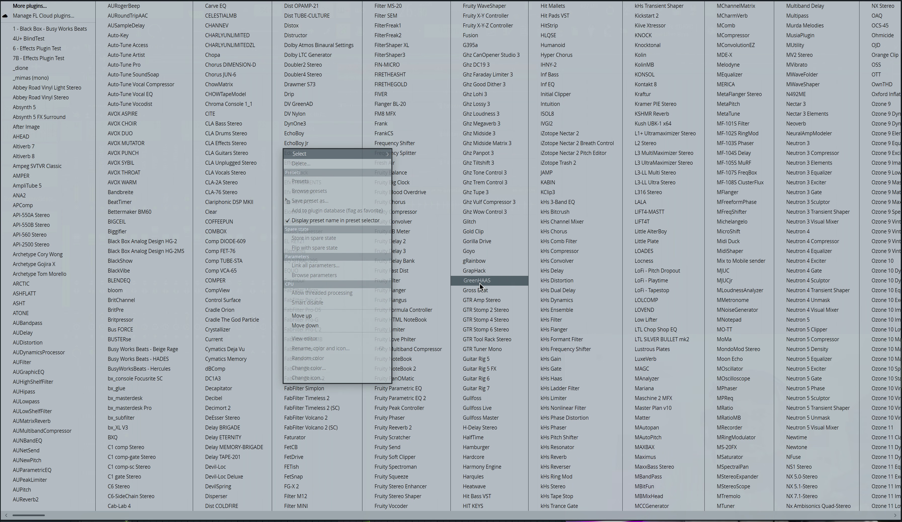
click(480, 230)
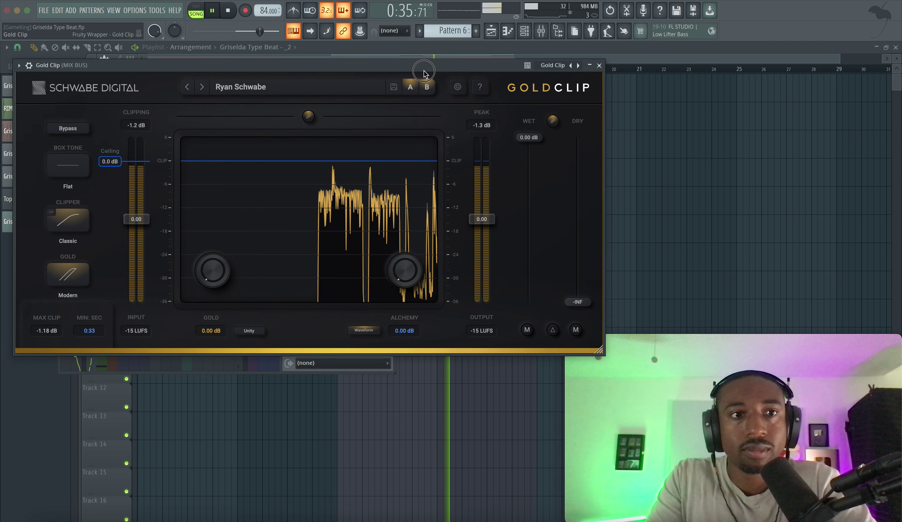
drag(210, 256, 213, 223)
drag(405, 267, 404, 242)
click(601, 68)
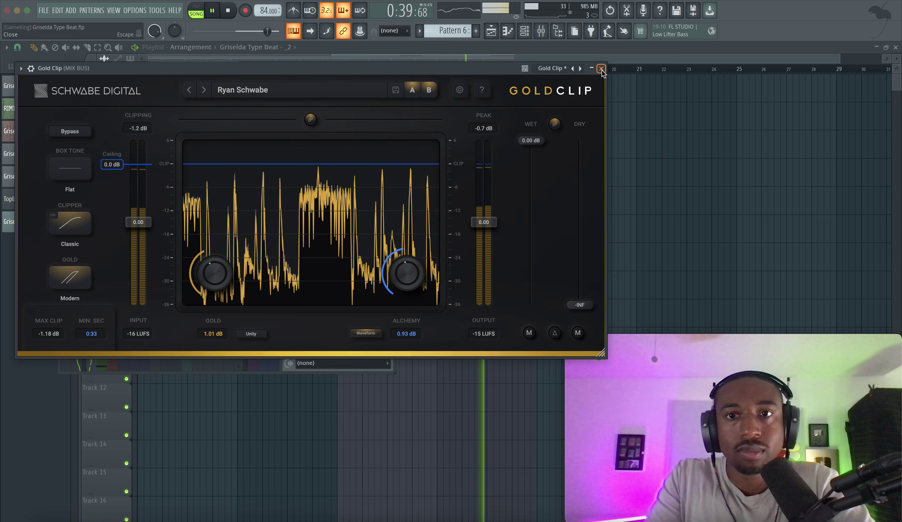
Clear the loop selection over bars 9 to 16 and restart playback from bar 1
click(426, 56)
key(space)
key(space)
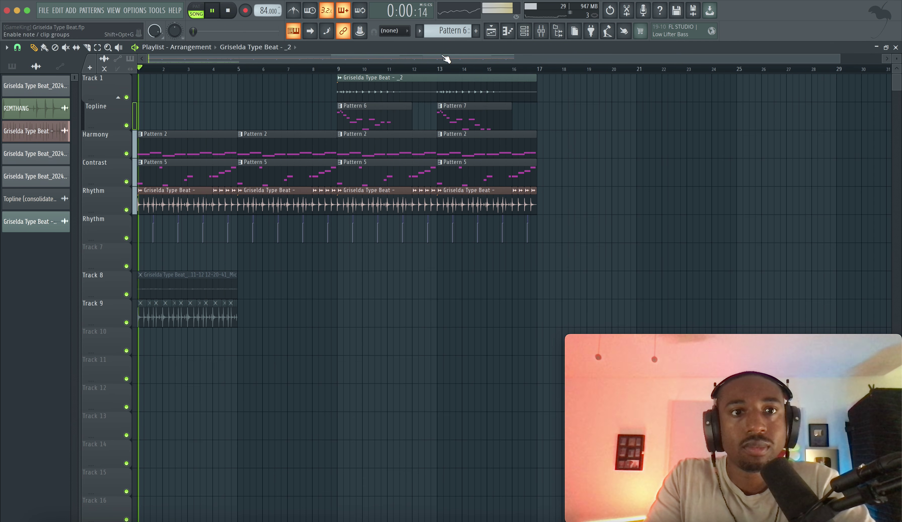
Reopen Gold Clip on the MIX BUS and raise its Gold and Alchemy amounts further during playback
click(541, 31)
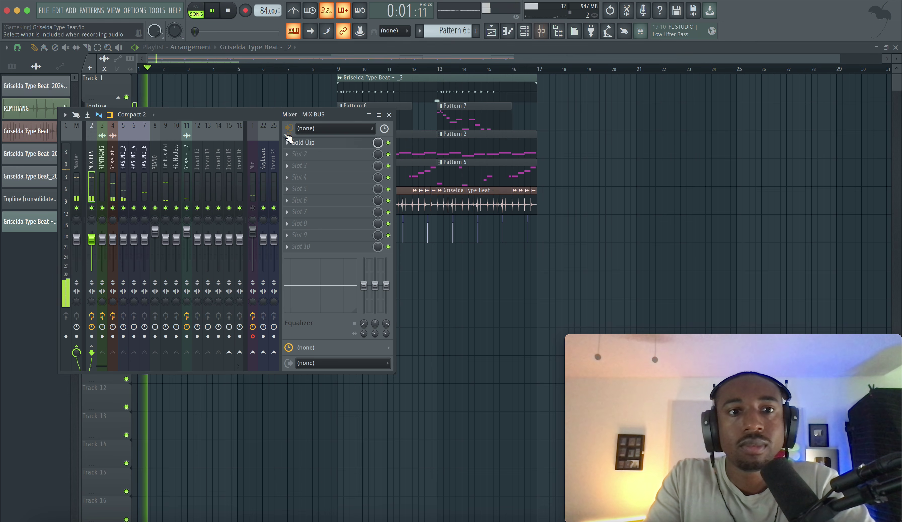
click(322, 145)
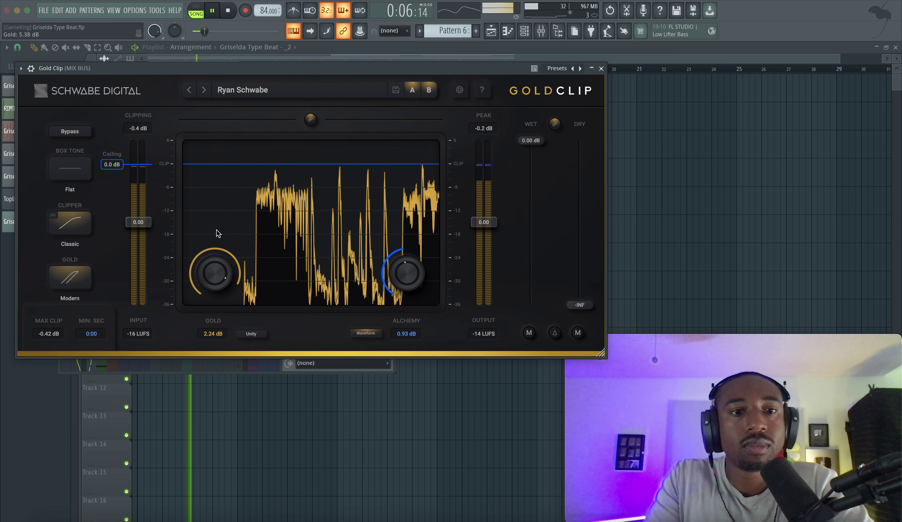
drag(393, 267, 381, 214)
click(601, 69)
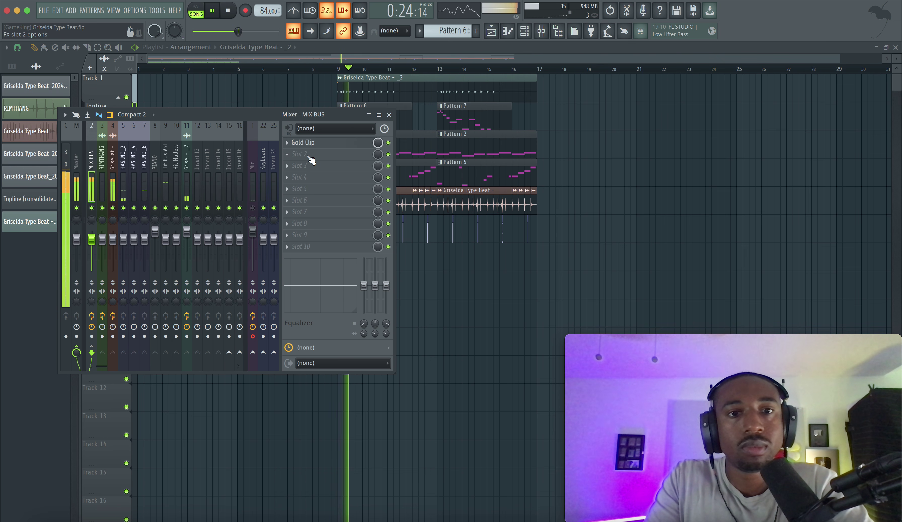
Lower the recorded topline's fader on mixer track 11 and route the HAS_PIANO tracks 5 to 7 to the PIANO track only
drag(190, 233, 187, 254)
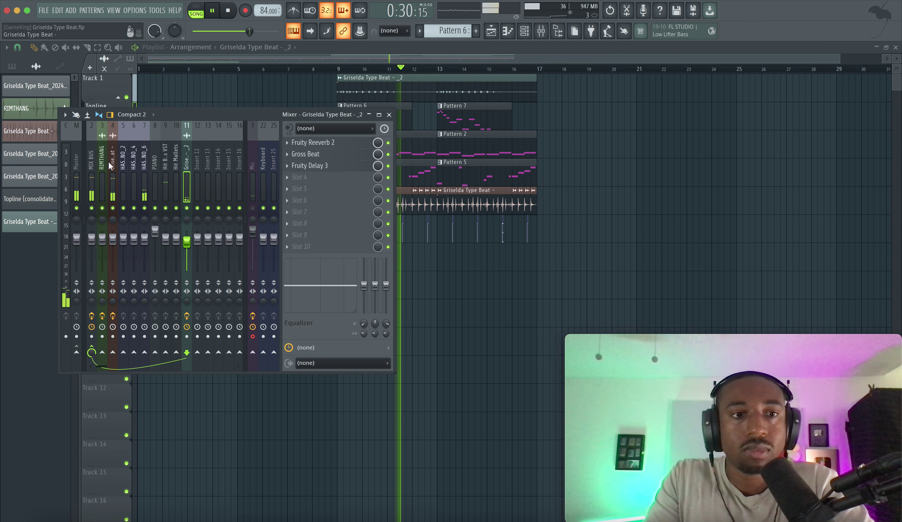
click(155, 192)
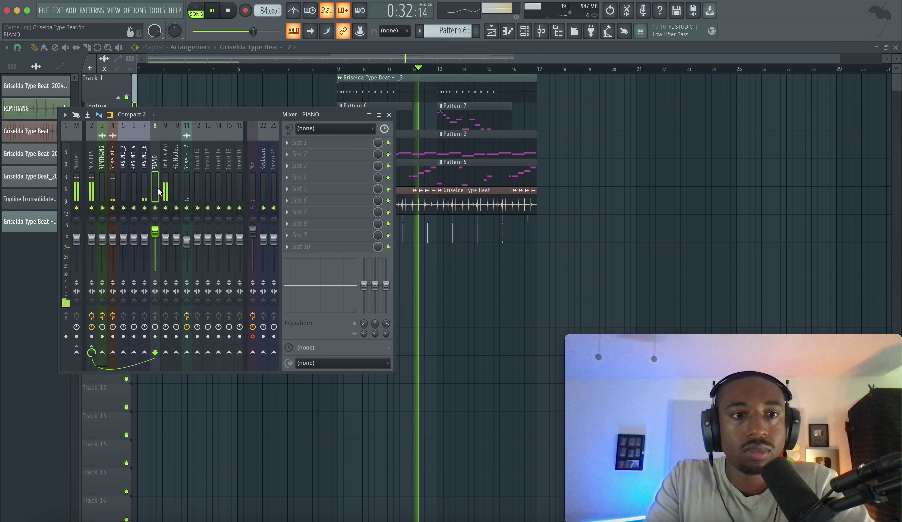
drag(145, 188, 127, 190)
right_click(155, 353)
click(171, 367)
click(156, 192)
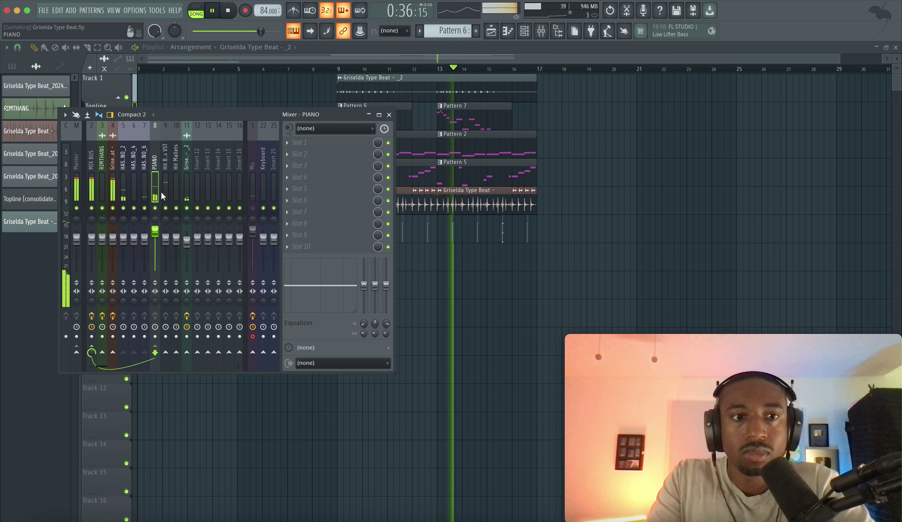
key(space)
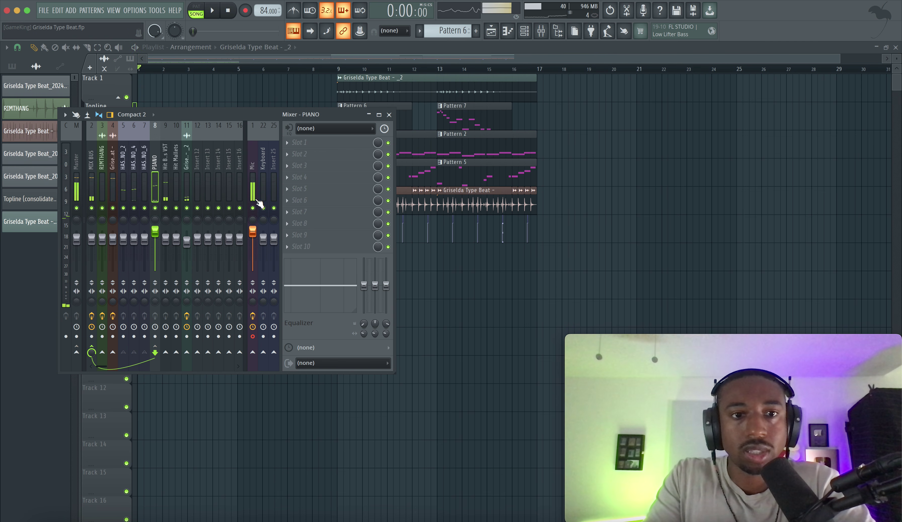
Load Fruity Delay 3 on the PIANO track with zero dry and feedback, tempo sync off, minimum delay time and slight time modulation
click(292, 145)
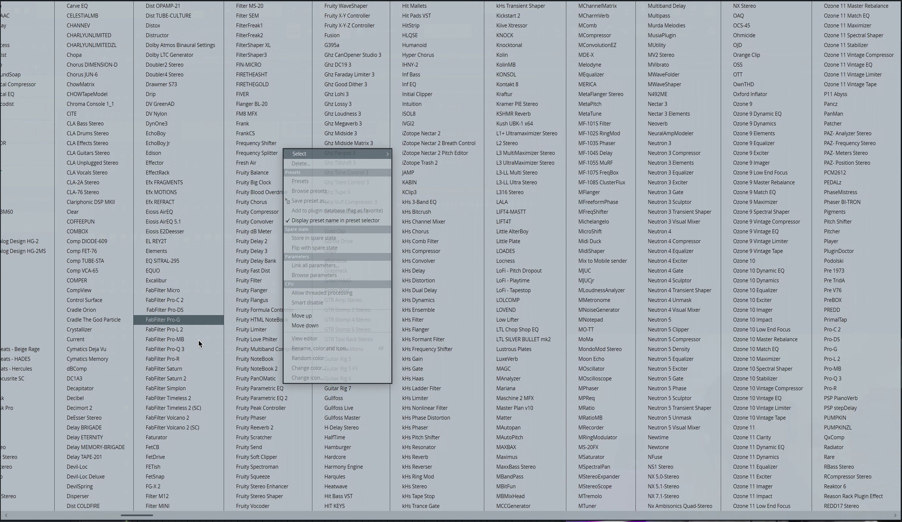
scroll(206, 365, right, 1)
click(250, 251)
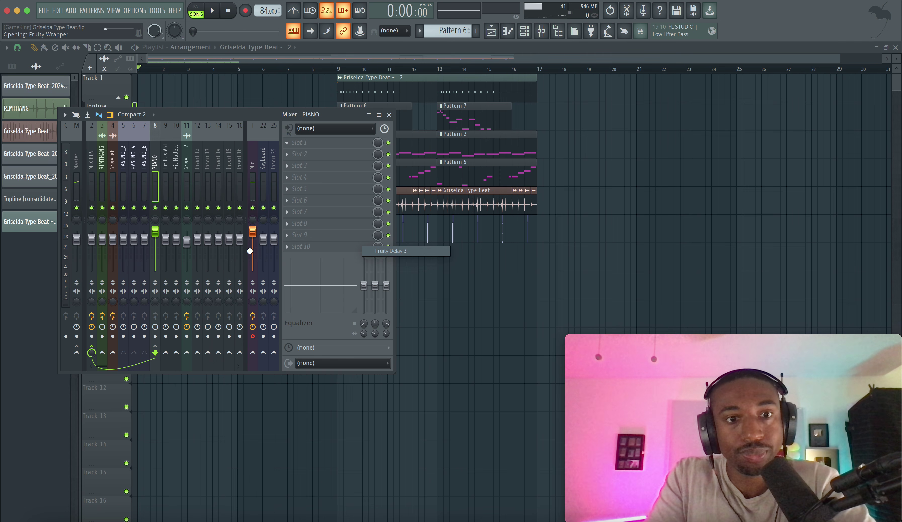
drag(364, 164, 363, 187)
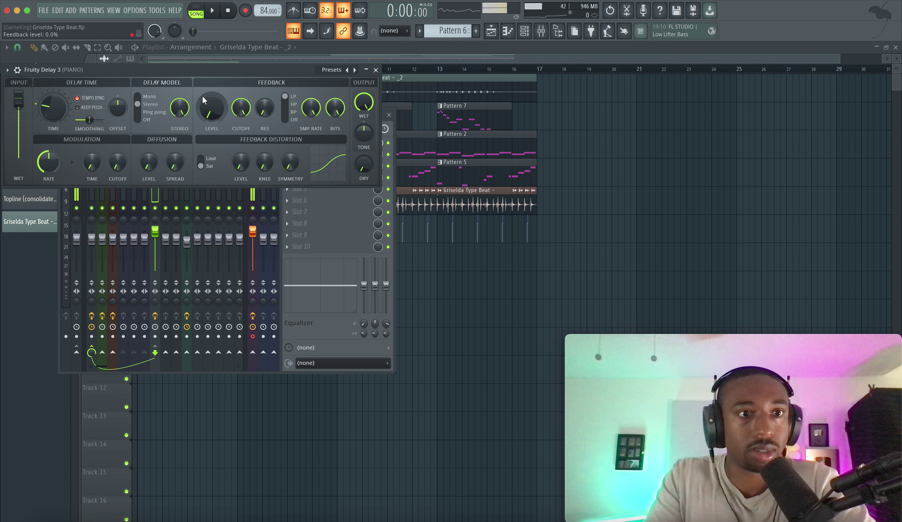
click(77, 98)
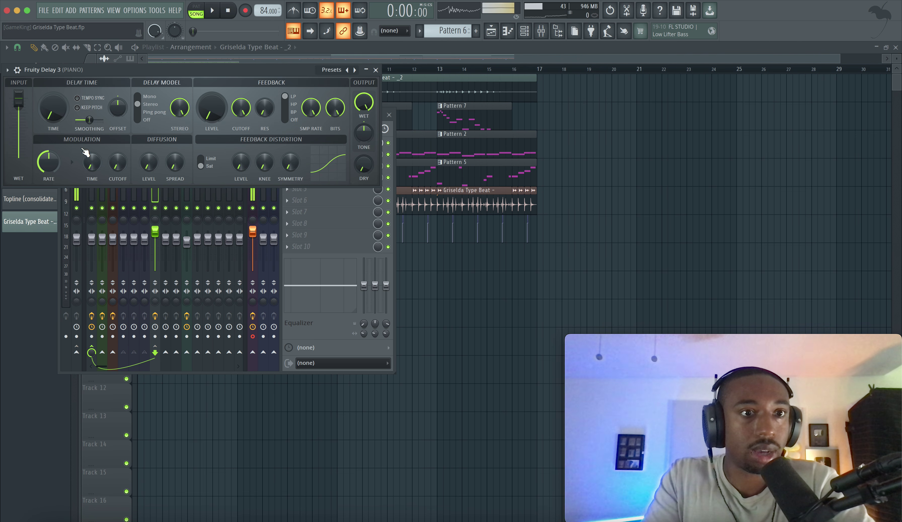
drag(83, 167, 84, 154)
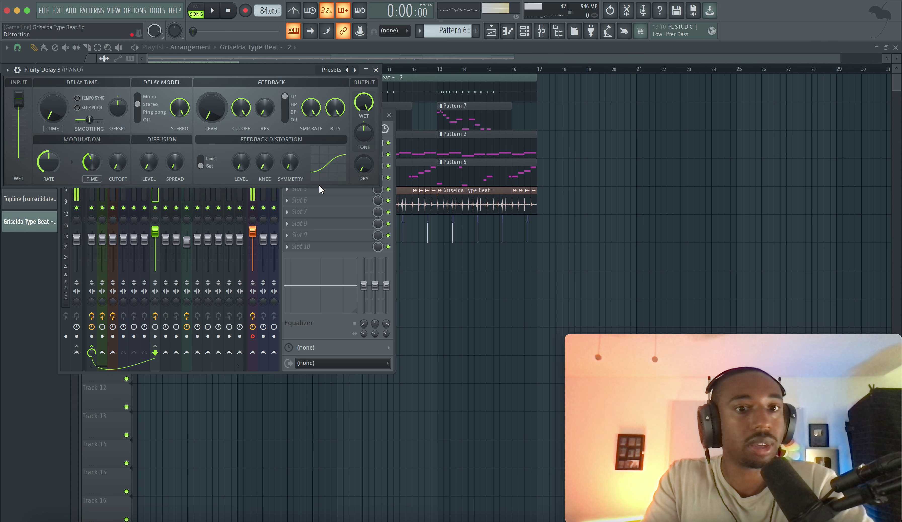
Mute the Mic track and load FabFilter Pro-L 2 in the MIX BUS track's second effect slot during playback
click(253, 208)
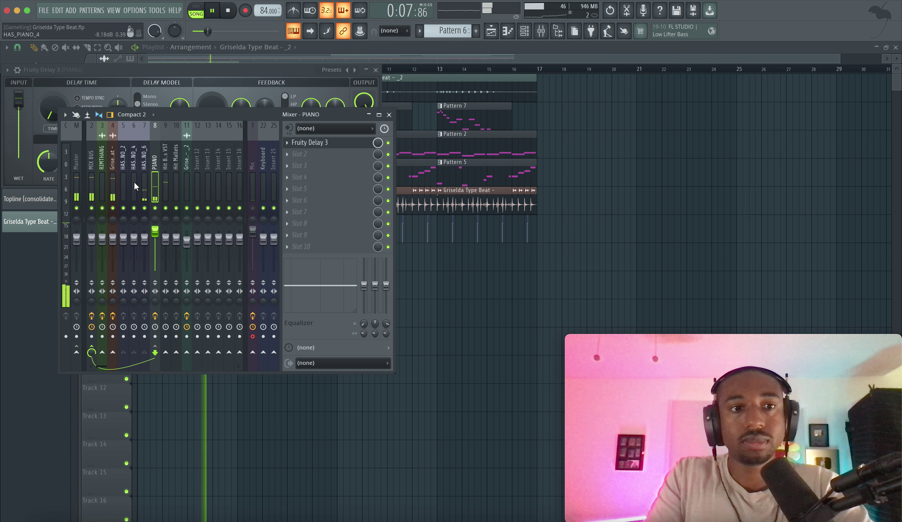
click(93, 187)
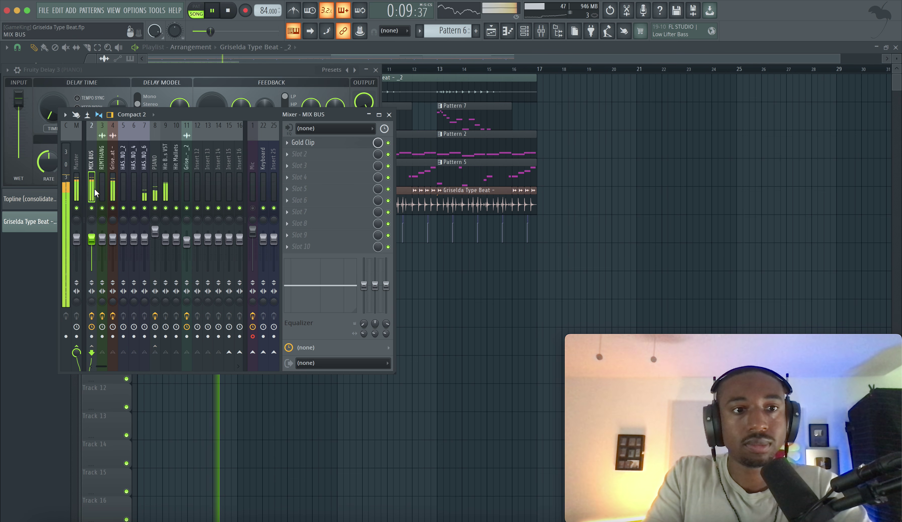
click(293, 160)
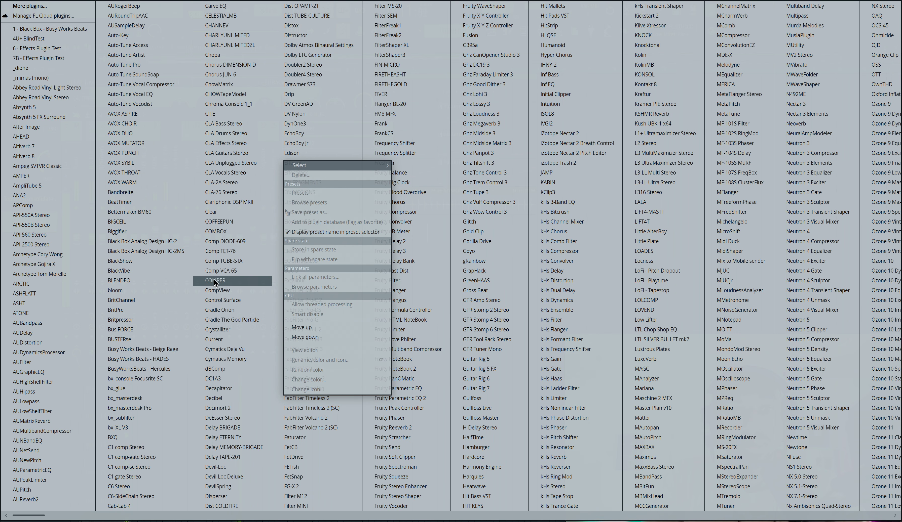
scroll(214, 282, down, 3)
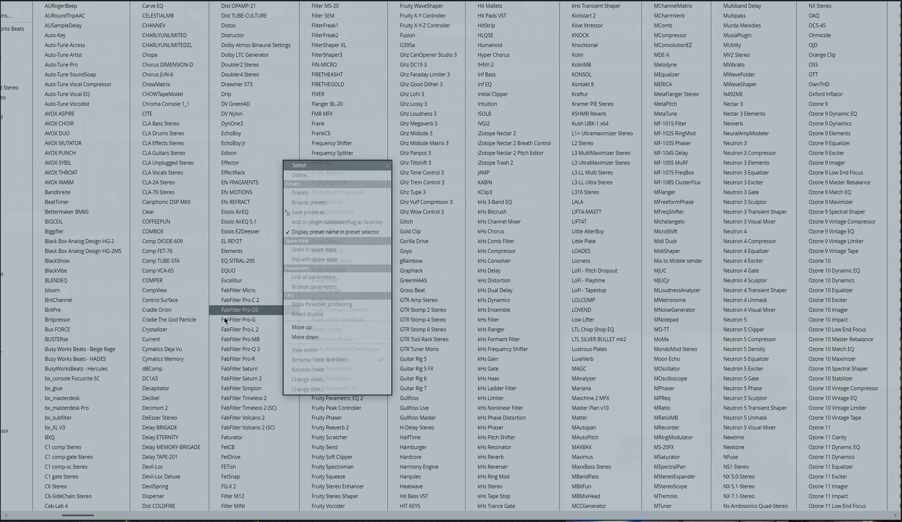
click(244, 330)
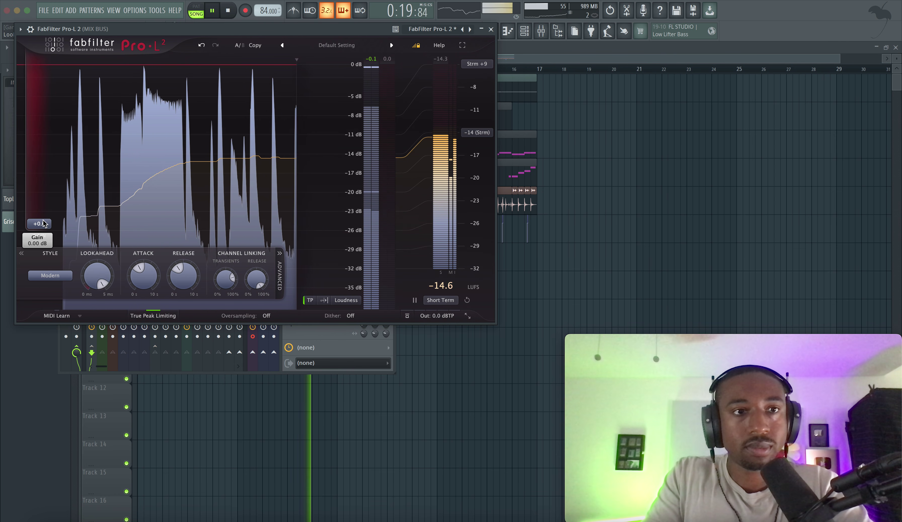
Set the audio device's buffer length to 1008 samples (23 ms)
click(134, 10)
click(194, 39)
drag(314, 170, 336, 169)
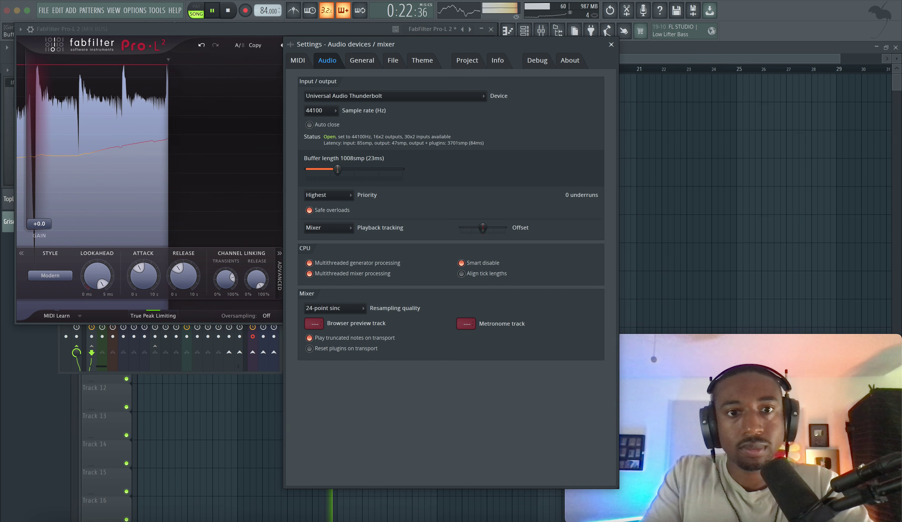
click(611, 46)
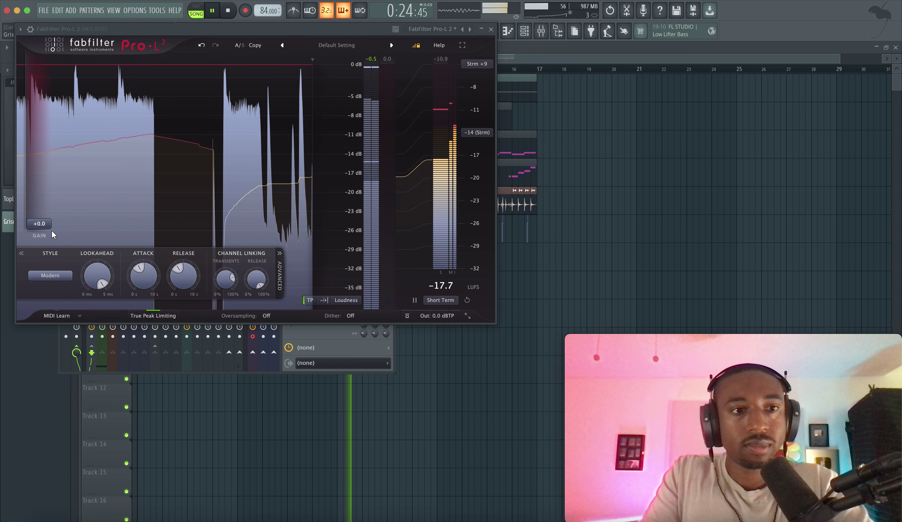
Set FabFilter Pro-L 2 on the MIX BUS to +1.2 gain and 4x oversampling, adjust its transient channel linking, and lengthen its attack
drag(42, 224, 45, 218)
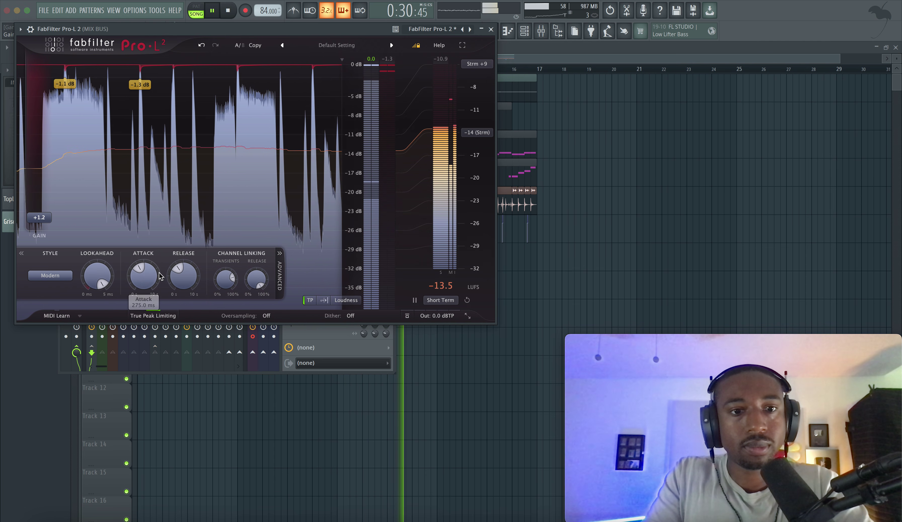
click(266, 315)
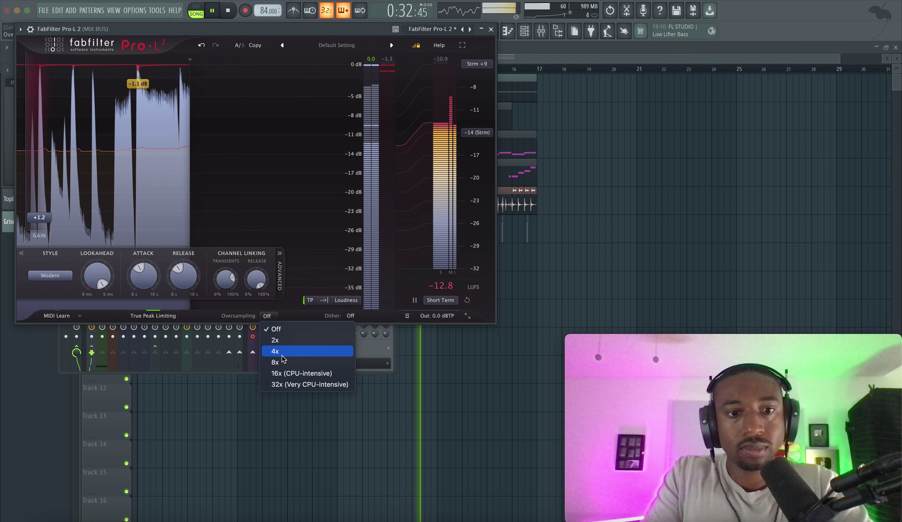
click(276, 352)
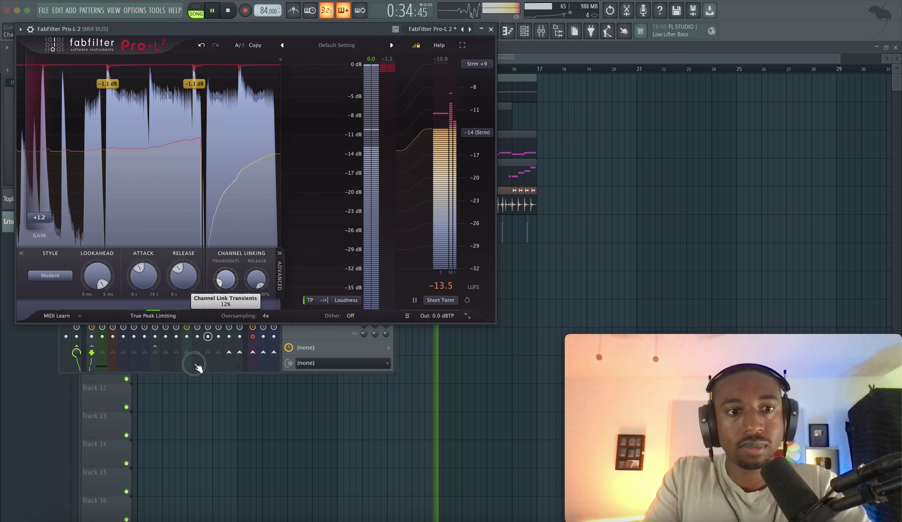
drag(149, 284, 148, 262)
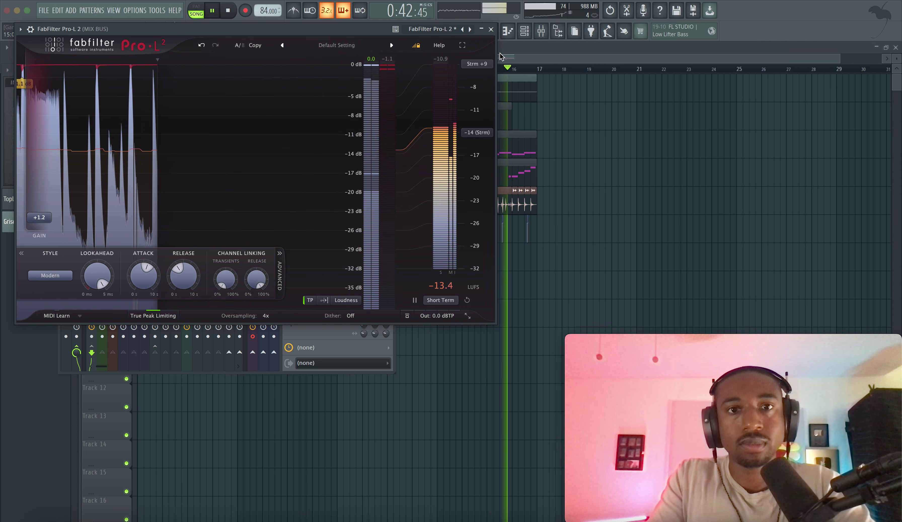
click(491, 30)
key(space)
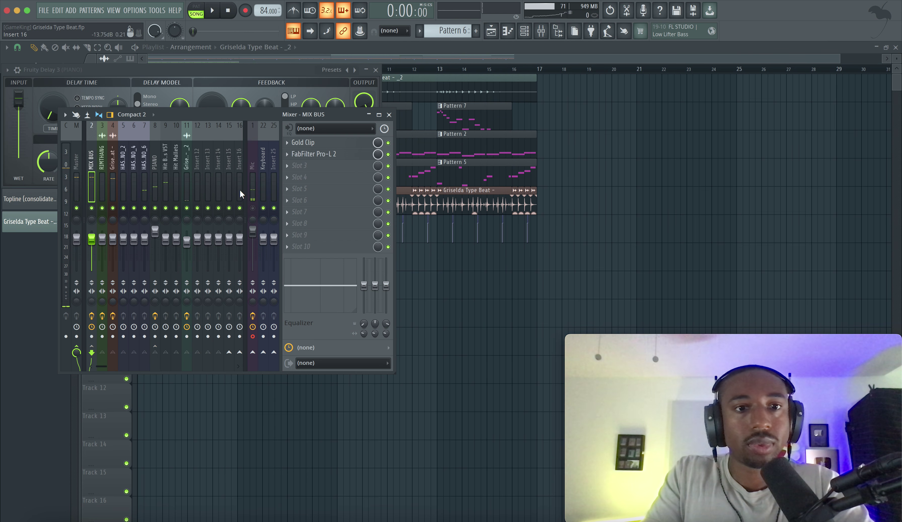
Set the audio device's buffer length to 512 samples (12 ms), and close the settings, mixer and Fruity Delay 3 windows
click(135, 10)
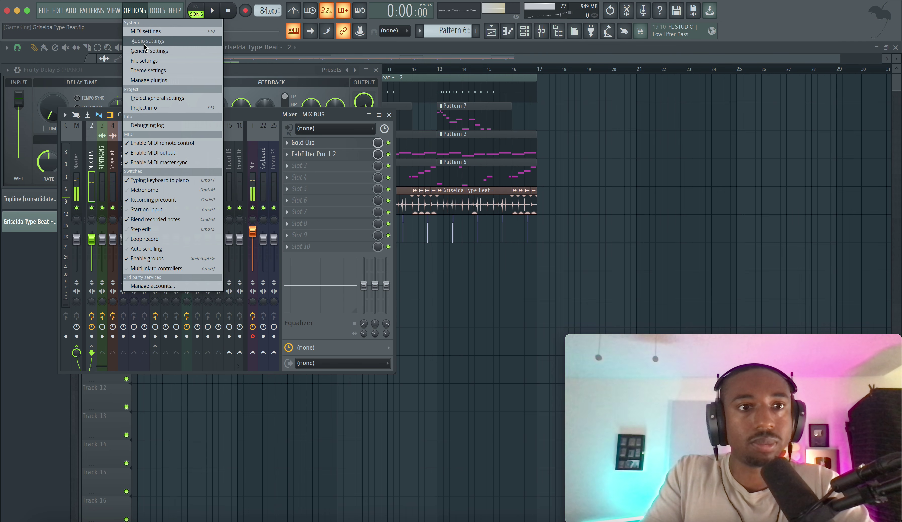
click(144, 43)
drag(308, 169, 339, 173)
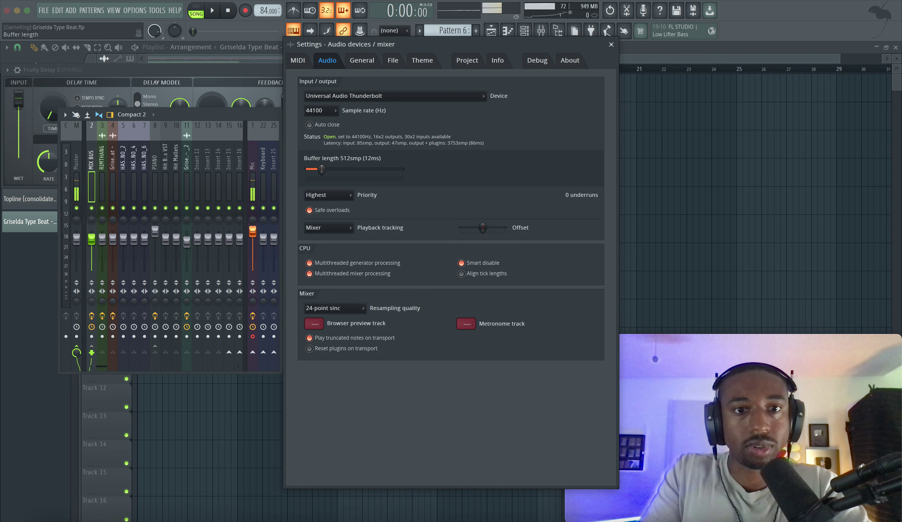
click(611, 45)
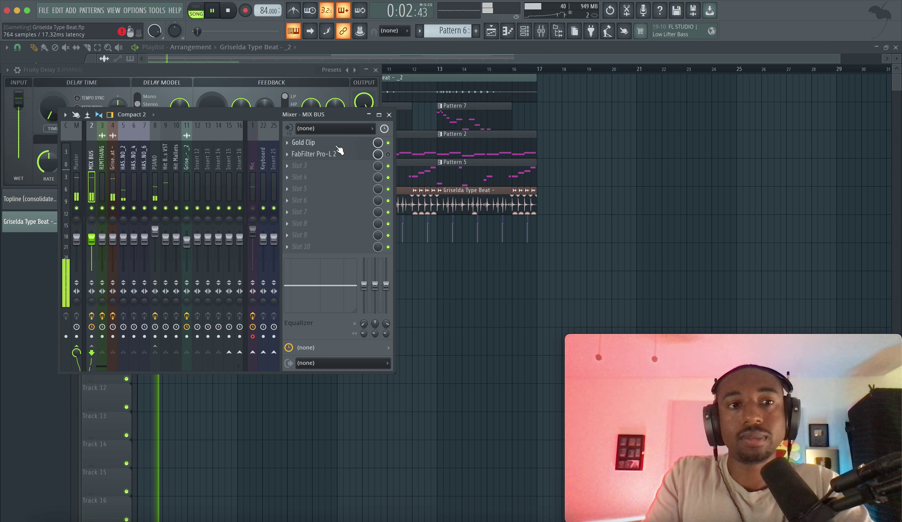
click(389, 115)
click(376, 69)
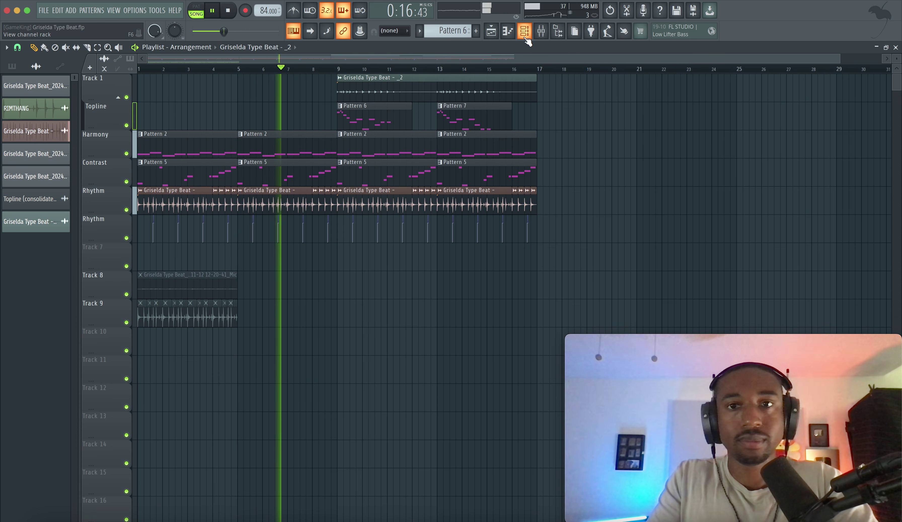
Move the bypassed FabFilter Pro-L 2 to slot 5 of the MIX BUS track and load L2 Stereo in slot 2
click(541, 31)
click(93, 168)
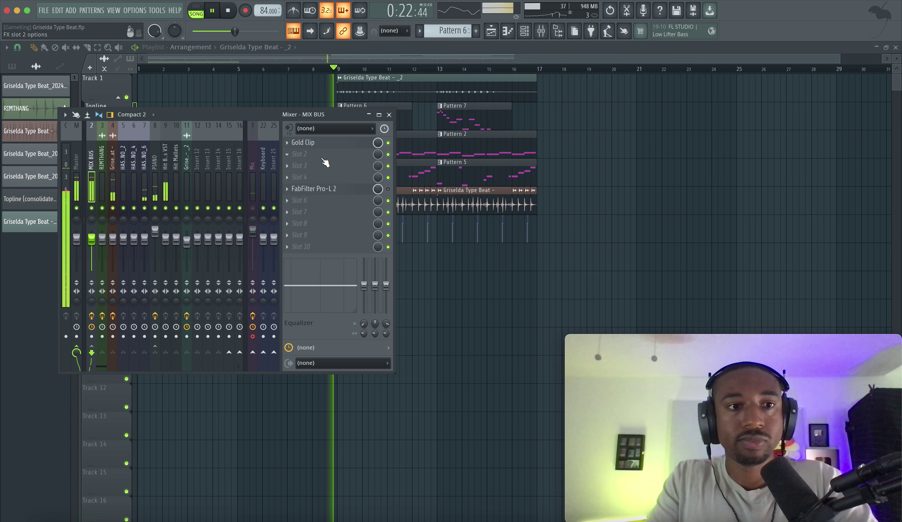
click(323, 158)
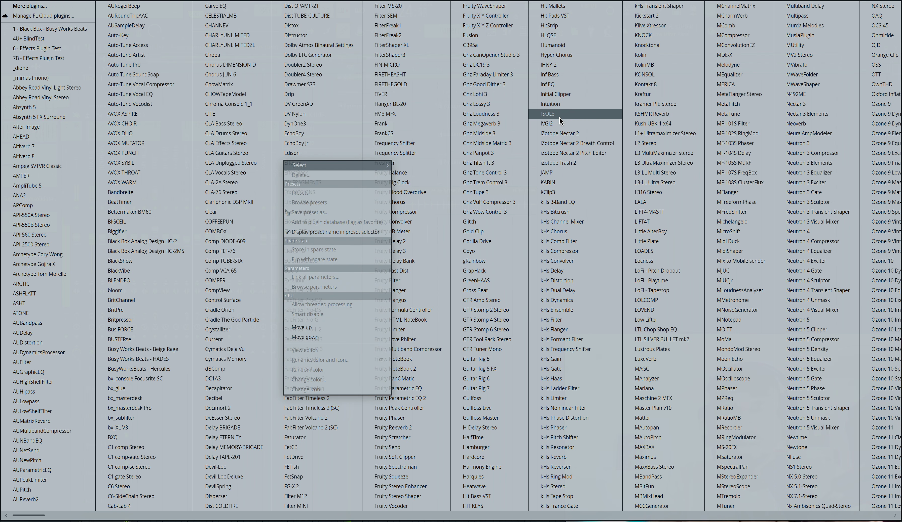
click(637, 144)
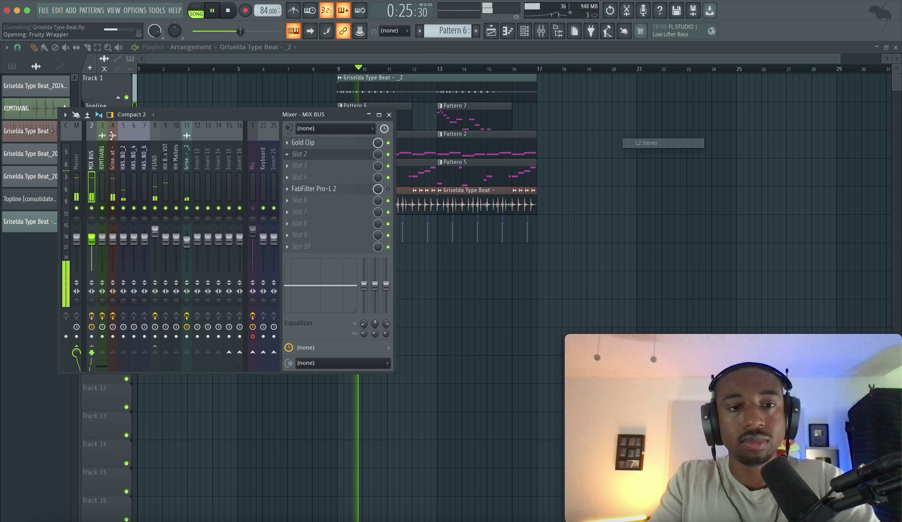
Set the L2 Stereo threshold to -1.3 dB and switch ARC off
drag(59, 91, 65, 148)
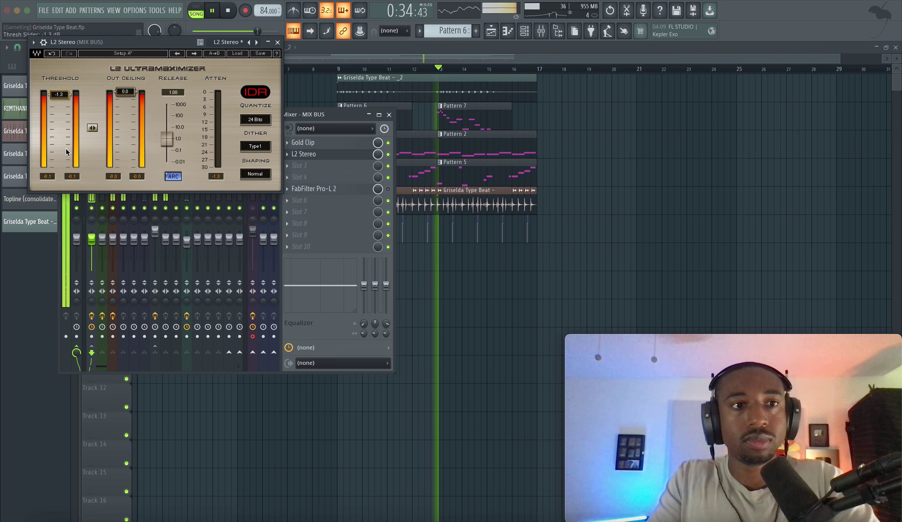
click(173, 176)
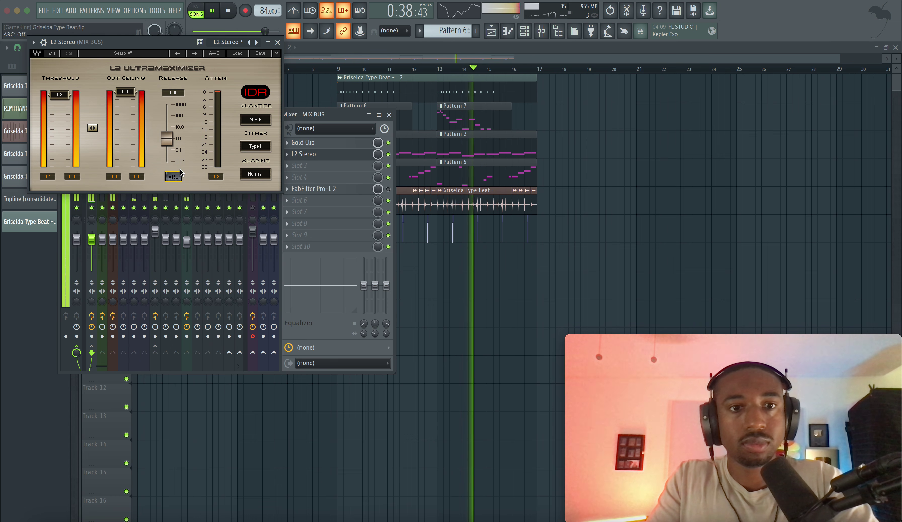
click(277, 42)
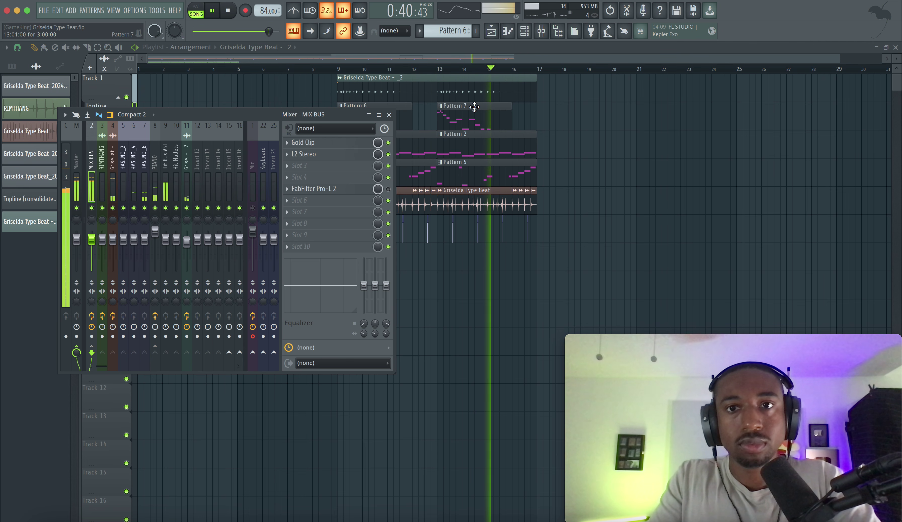
key(F9)
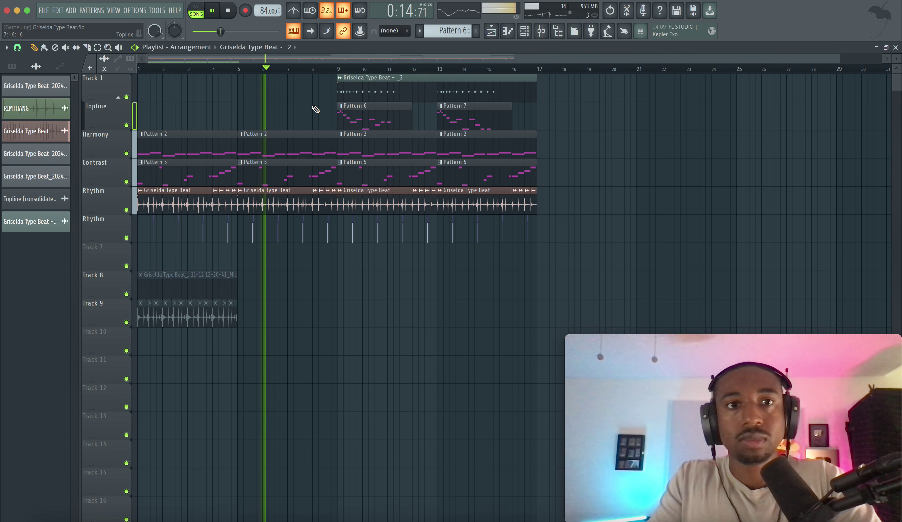
click(541, 31)
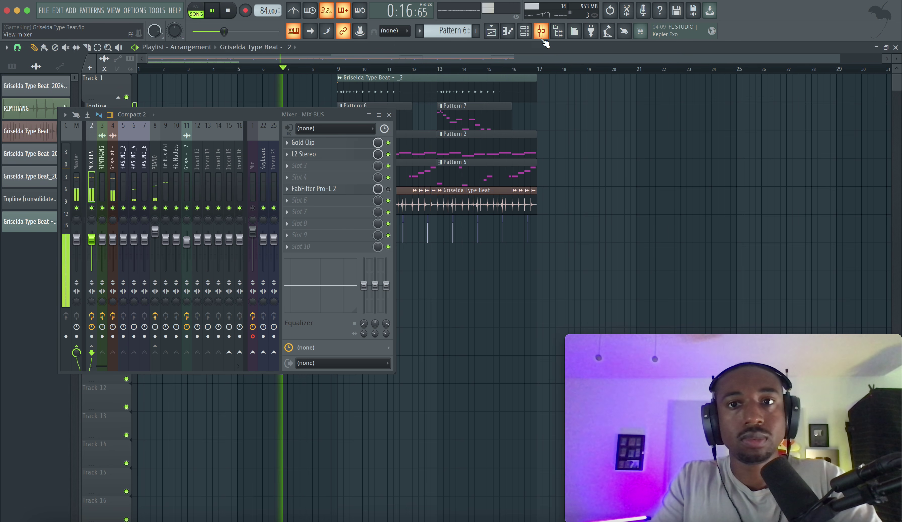
click(542, 36)
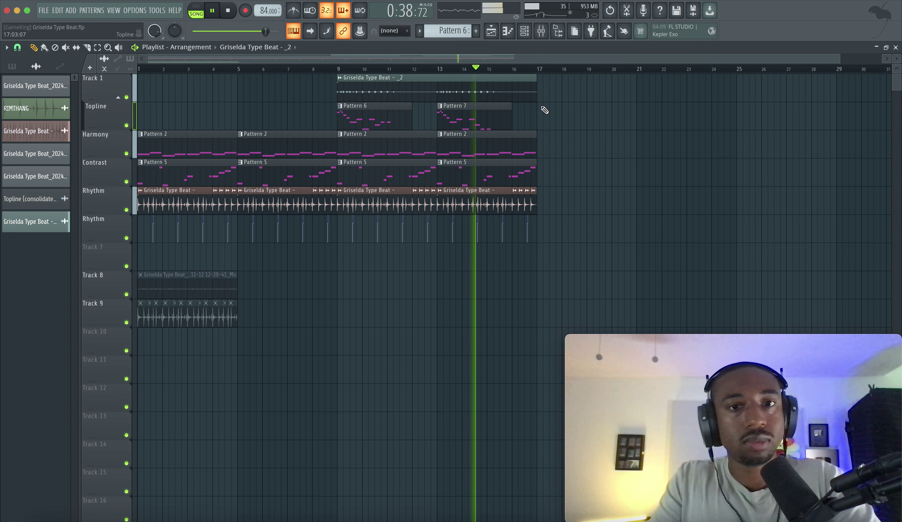
Raise the time modulation of Fruity Delay 3 on the recorded topline's mixer track 11
click(549, 36)
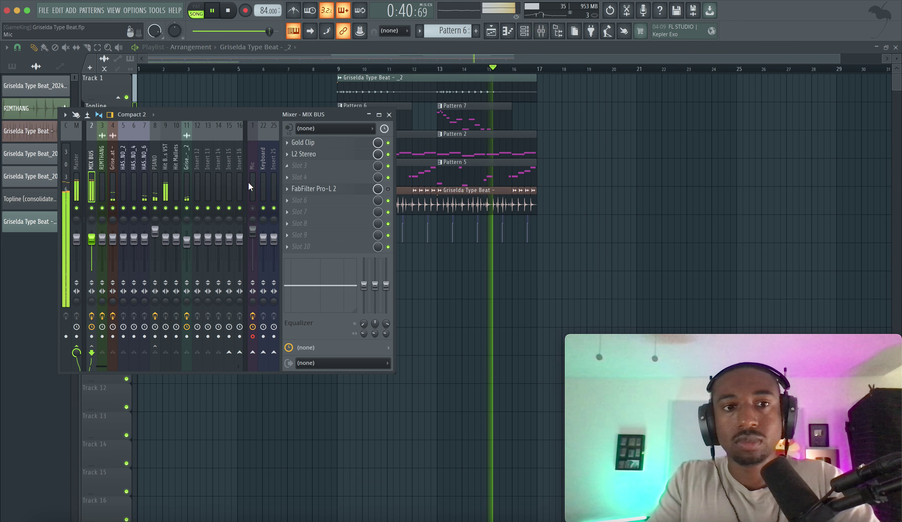
click(187, 176)
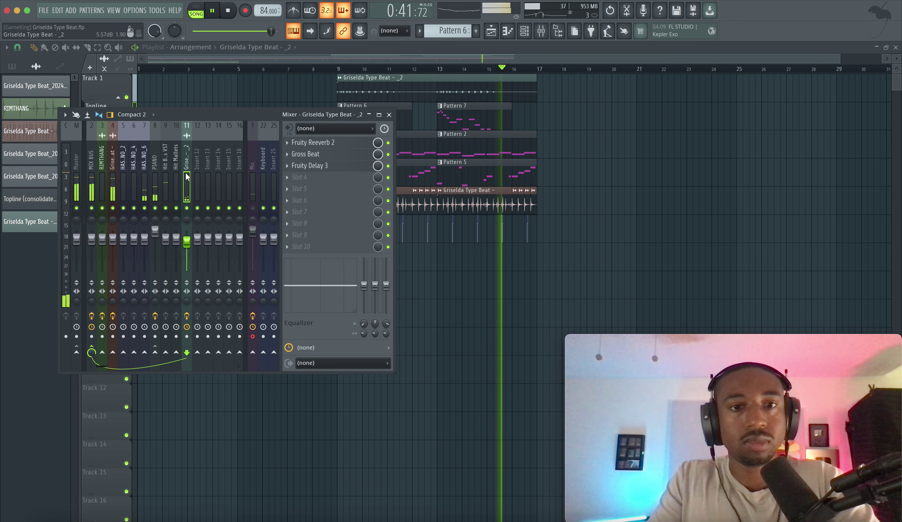
click(328, 169)
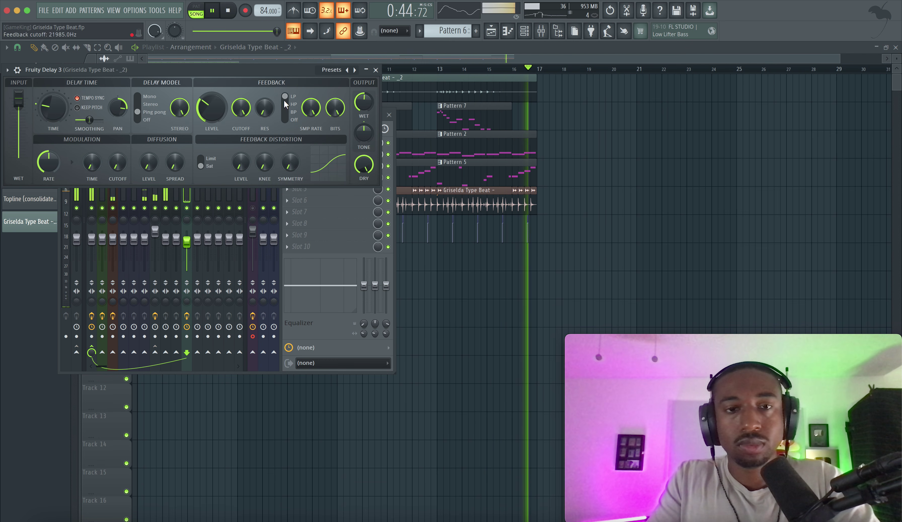
drag(92, 164, 93, 143)
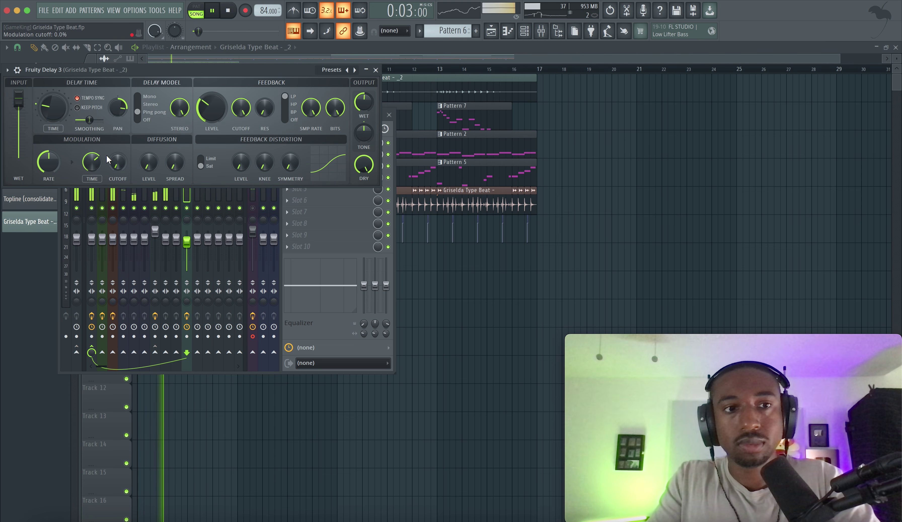
click(375, 70)
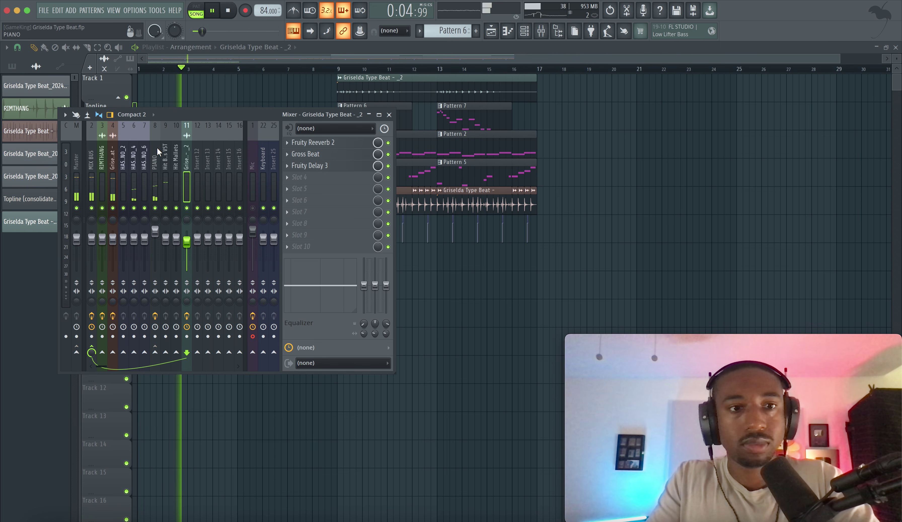
Copy the PIANO track's Fruity Delay 3 with its settings to slot 4 of the topline's mixer track 11
click(287, 143)
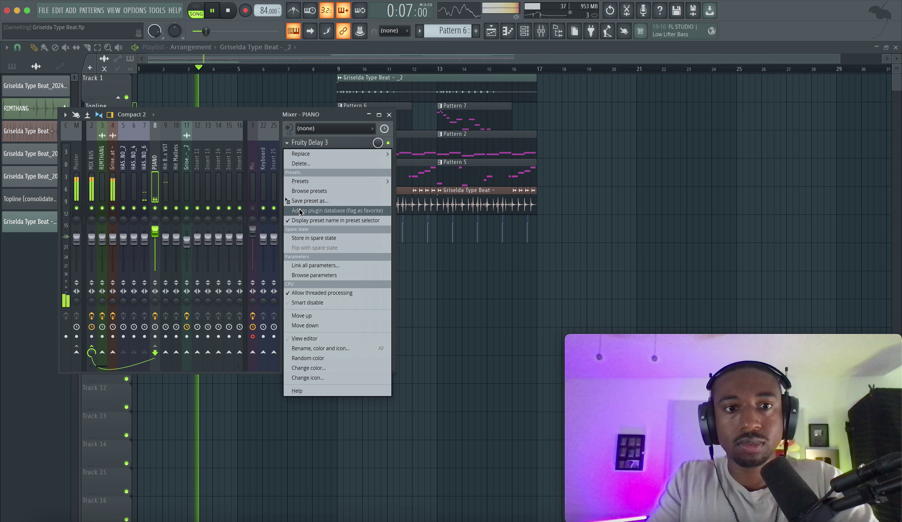
click(191, 187)
click(184, 176)
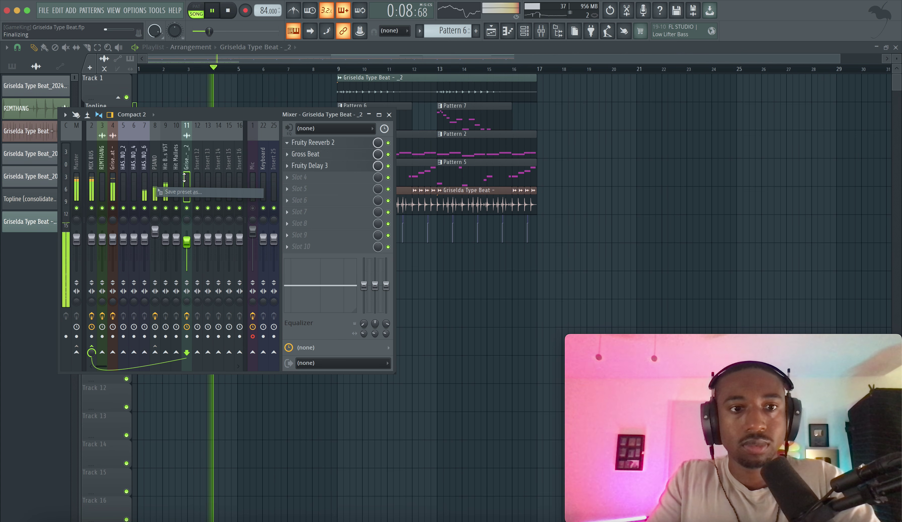
click(309, 142)
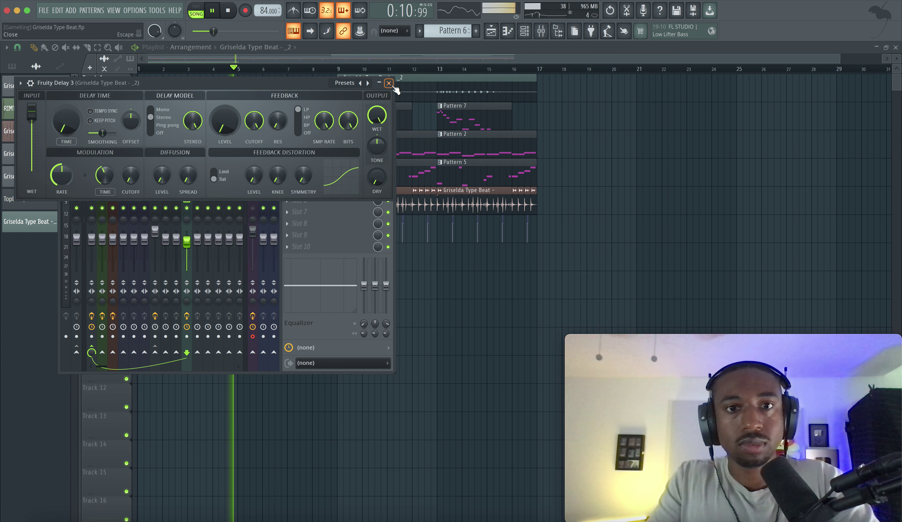
click(388, 83)
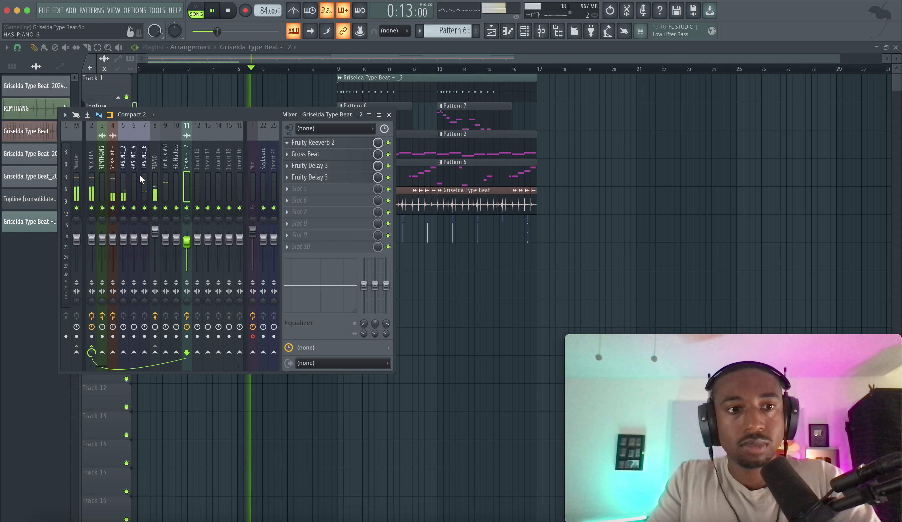
click(92, 184)
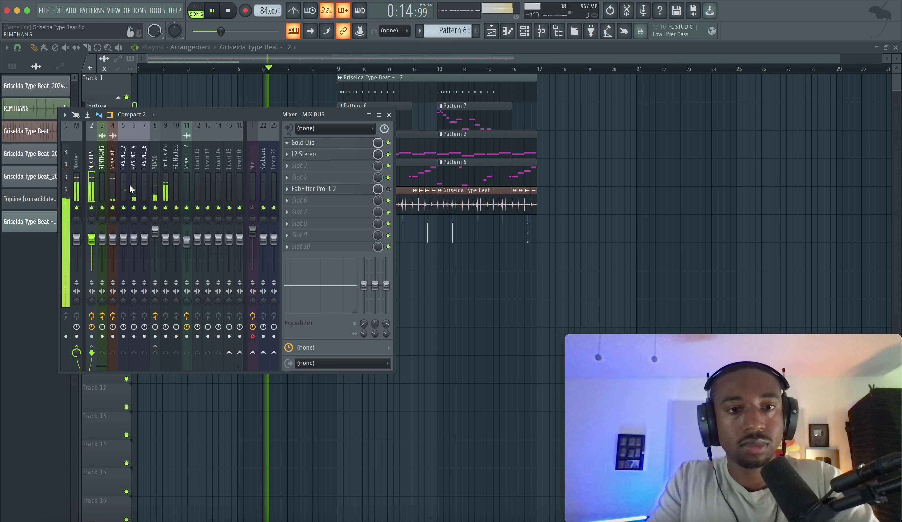
key(F9)
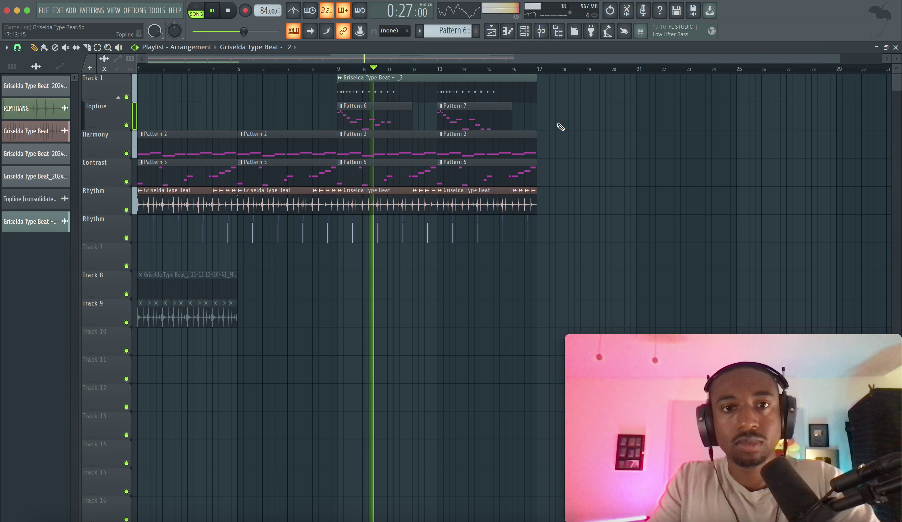
Check the copied Fruity Delay 3 in slot 4 of mixer track 11 and bypass it
click(541, 31)
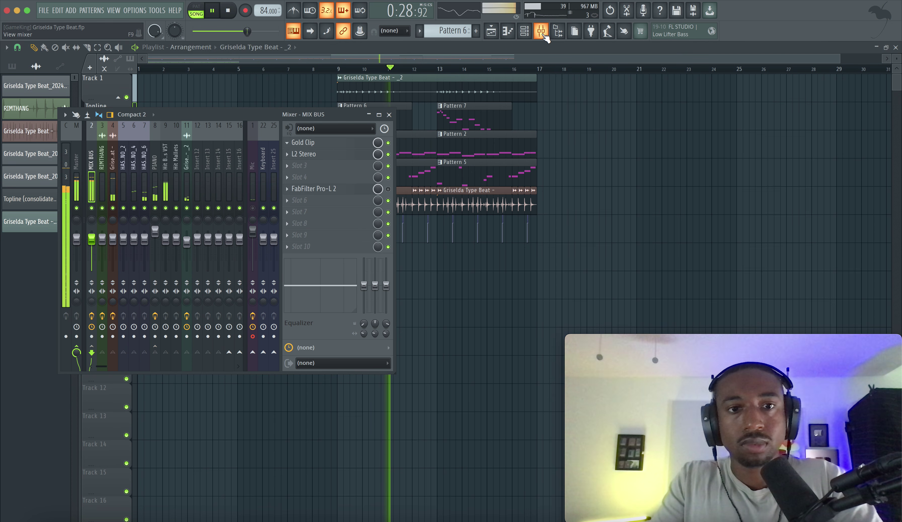
click(188, 177)
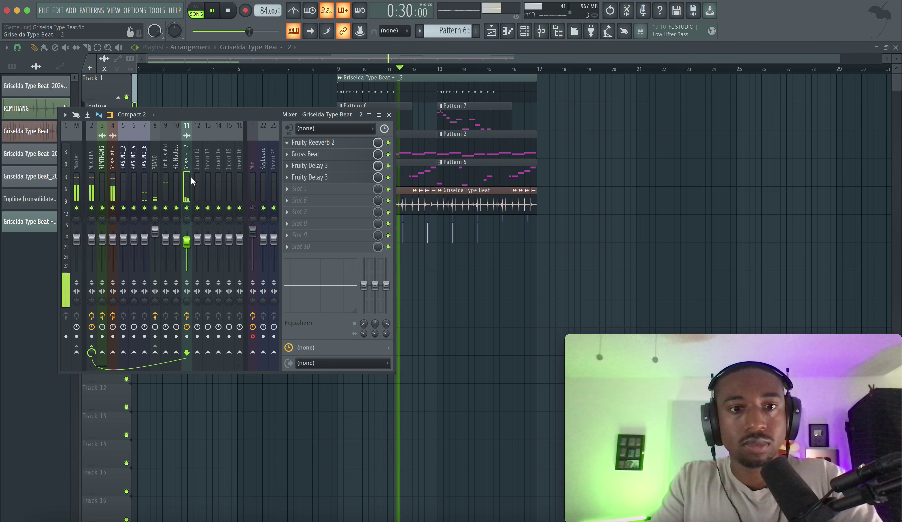
click(321, 179)
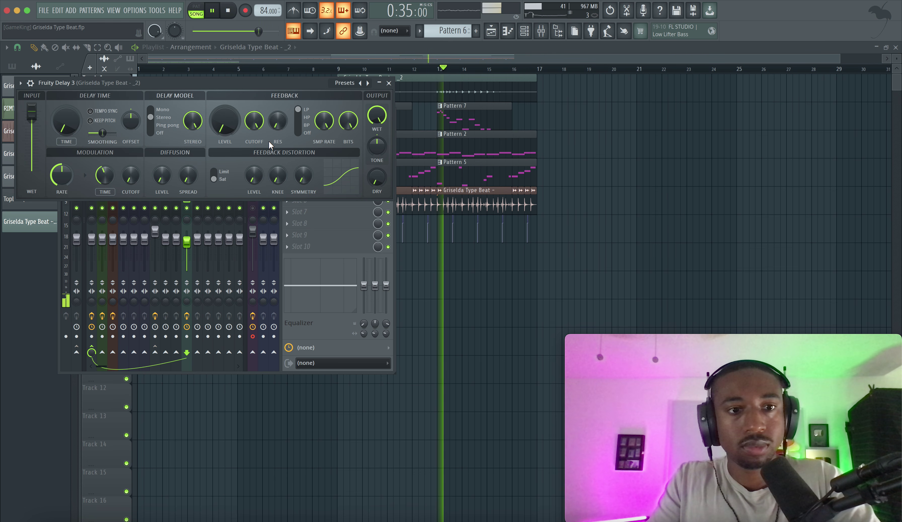
click(388, 83)
click(389, 178)
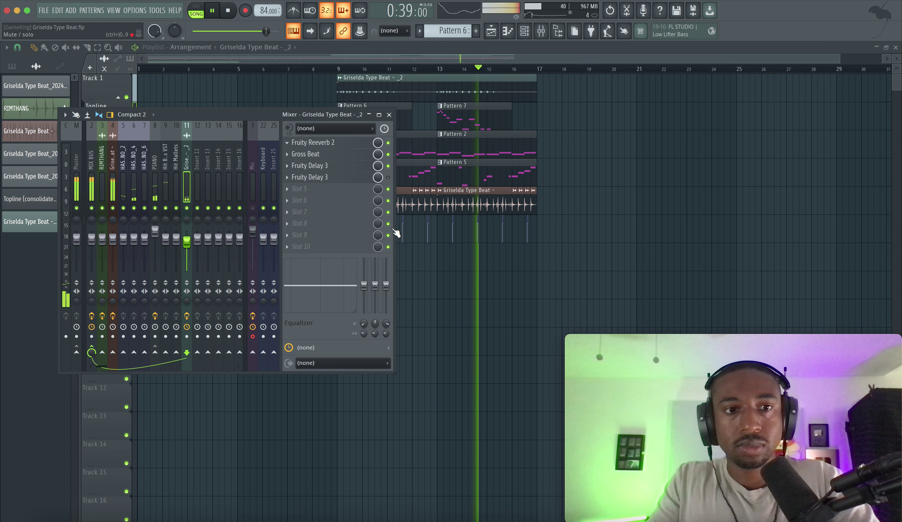
Set the trigger sync of Gross Beat on the topline's mixer track 11 to 4 beats
click(311, 154)
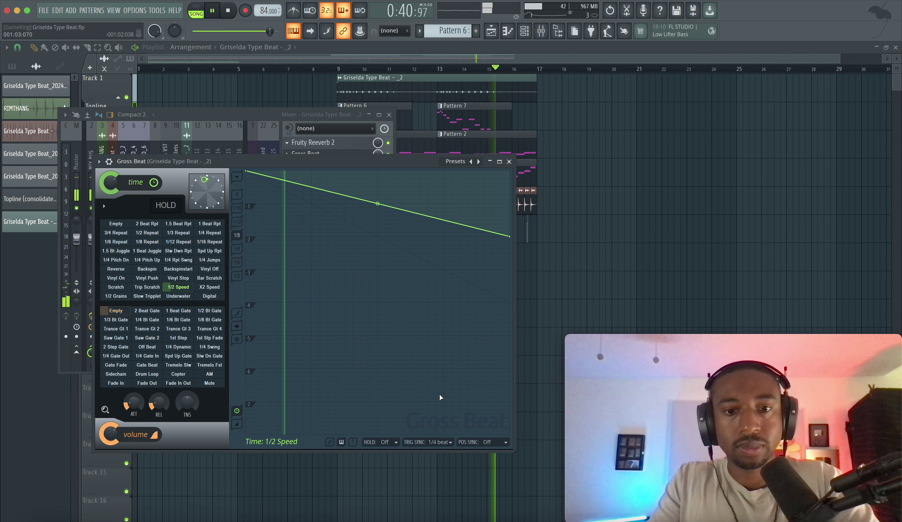
click(447, 442)
click(416, 502)
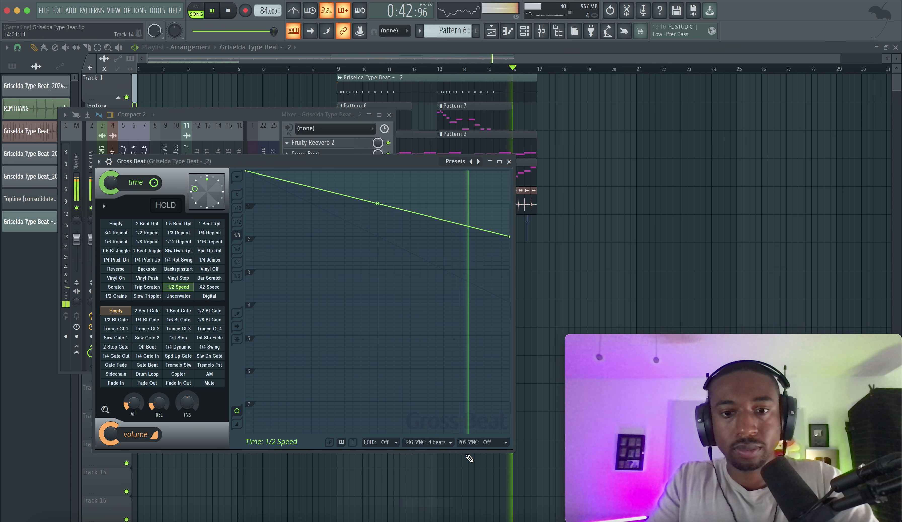
Set the position sync of Gross Beat on the topline's mixer track 11 to 4 beats and close the plugin
click(473, 443)
click(467, 502)
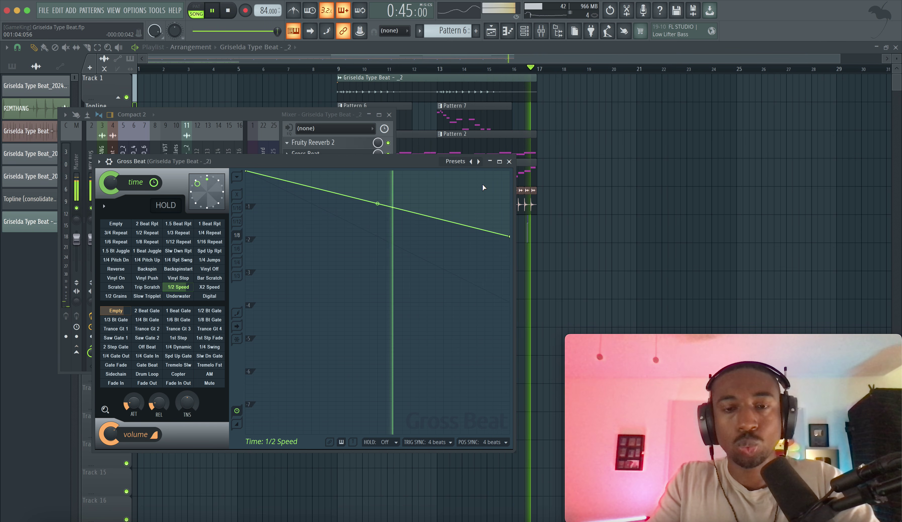
key(space)
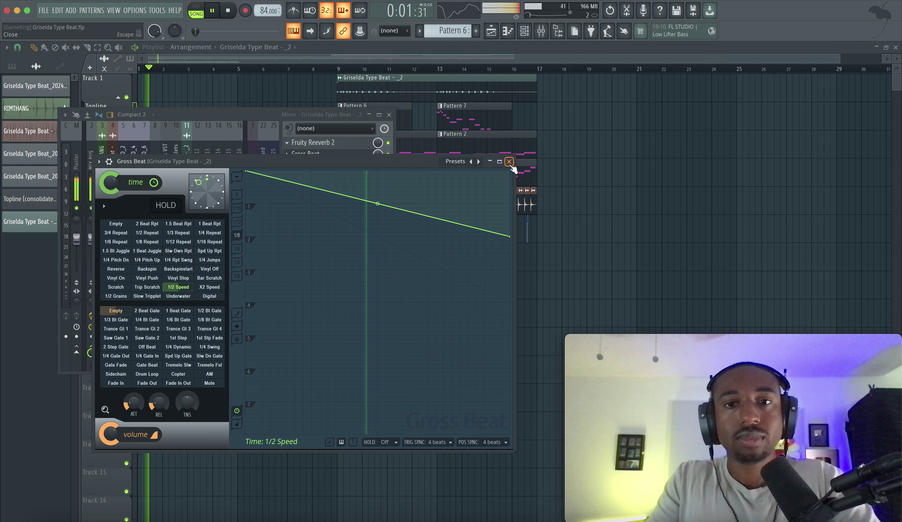
click(509, 162)
Play back the sixteen-bar arrangement and check the track levels in the mixer
key(F9)
key(space)
right_click(248, 176)
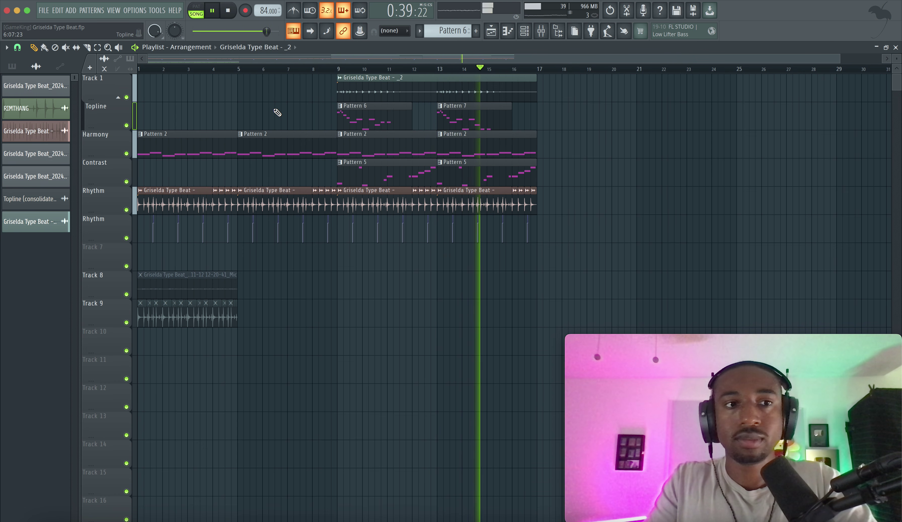
click(540, 37)
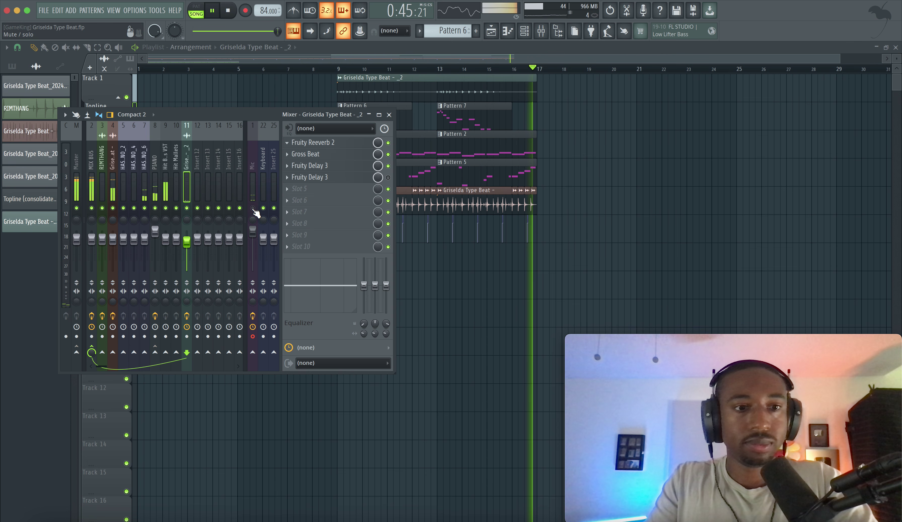
key(space)
key(F9)
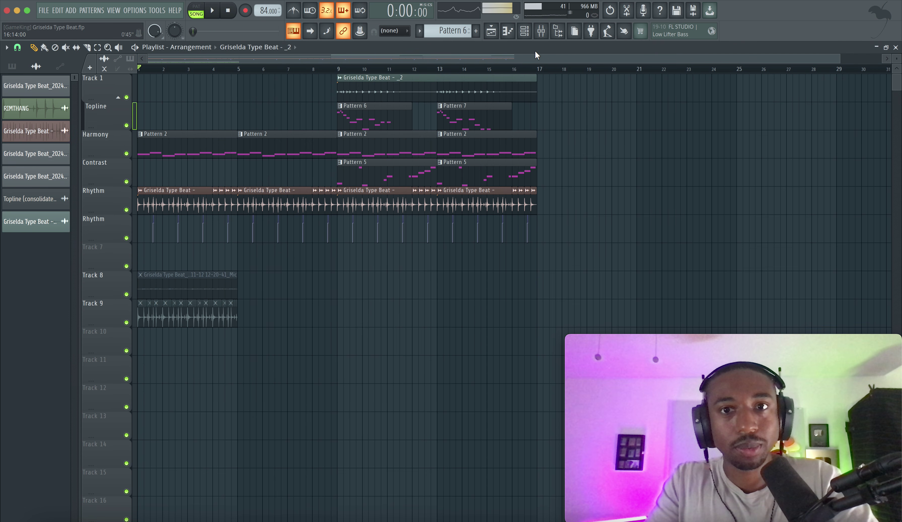
Show the Unsorted channels in the channel rack and open the Hit Bass VST instrument
click(524, 31)
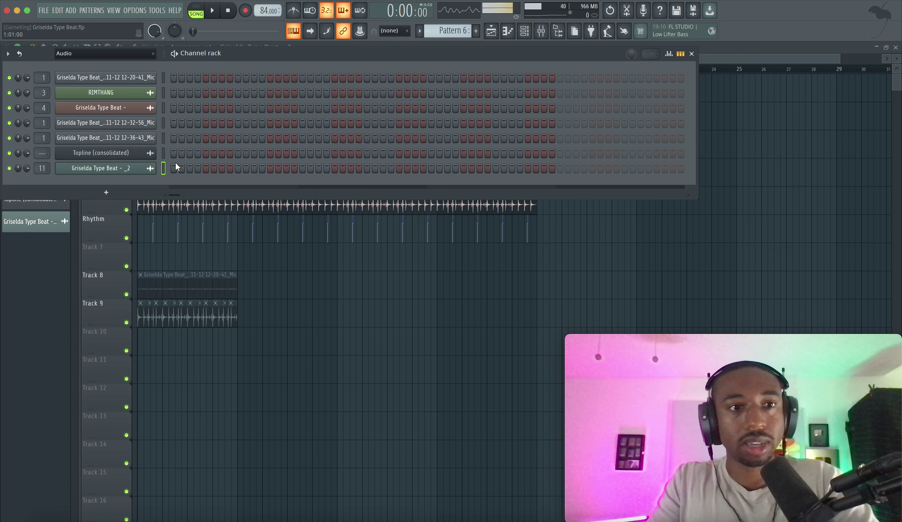
click(126, 59)
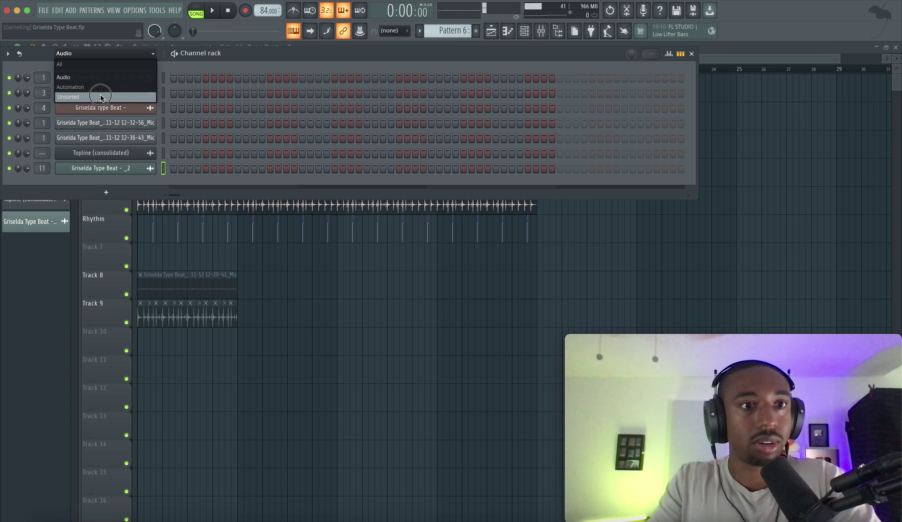
click(100, 96)
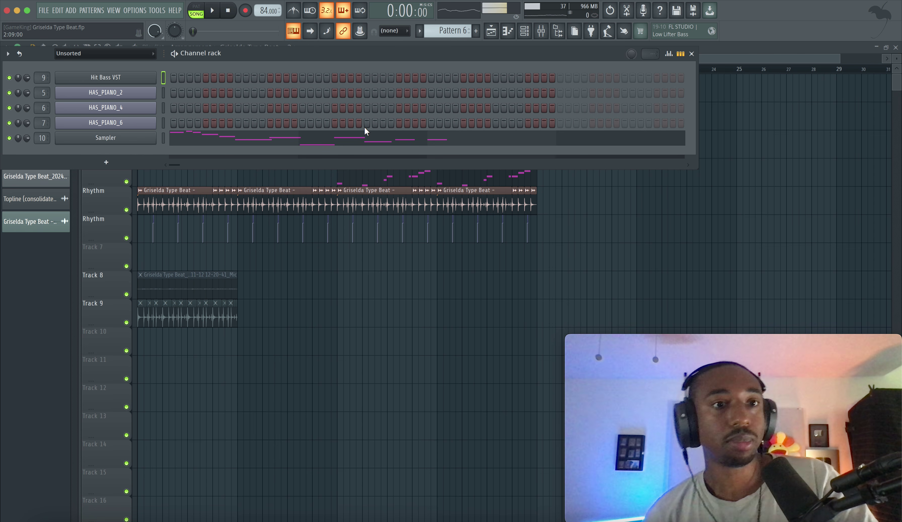
click(100, 77)
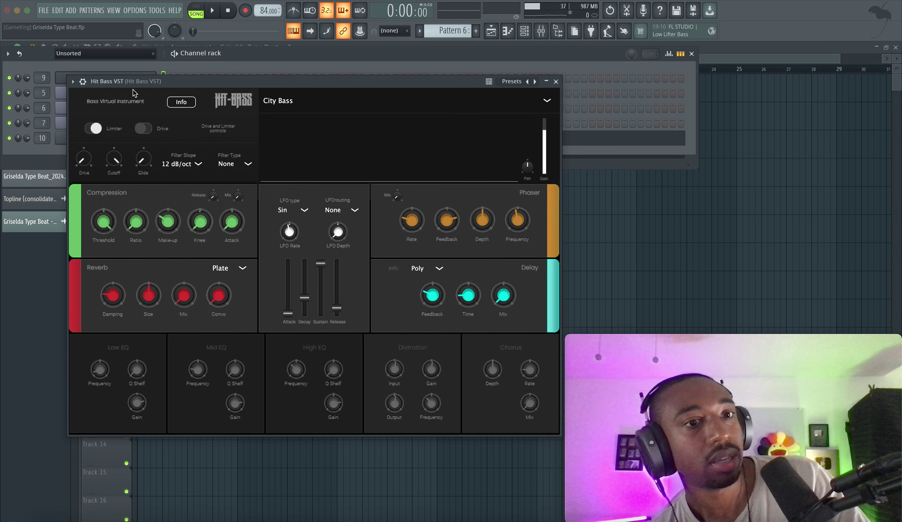